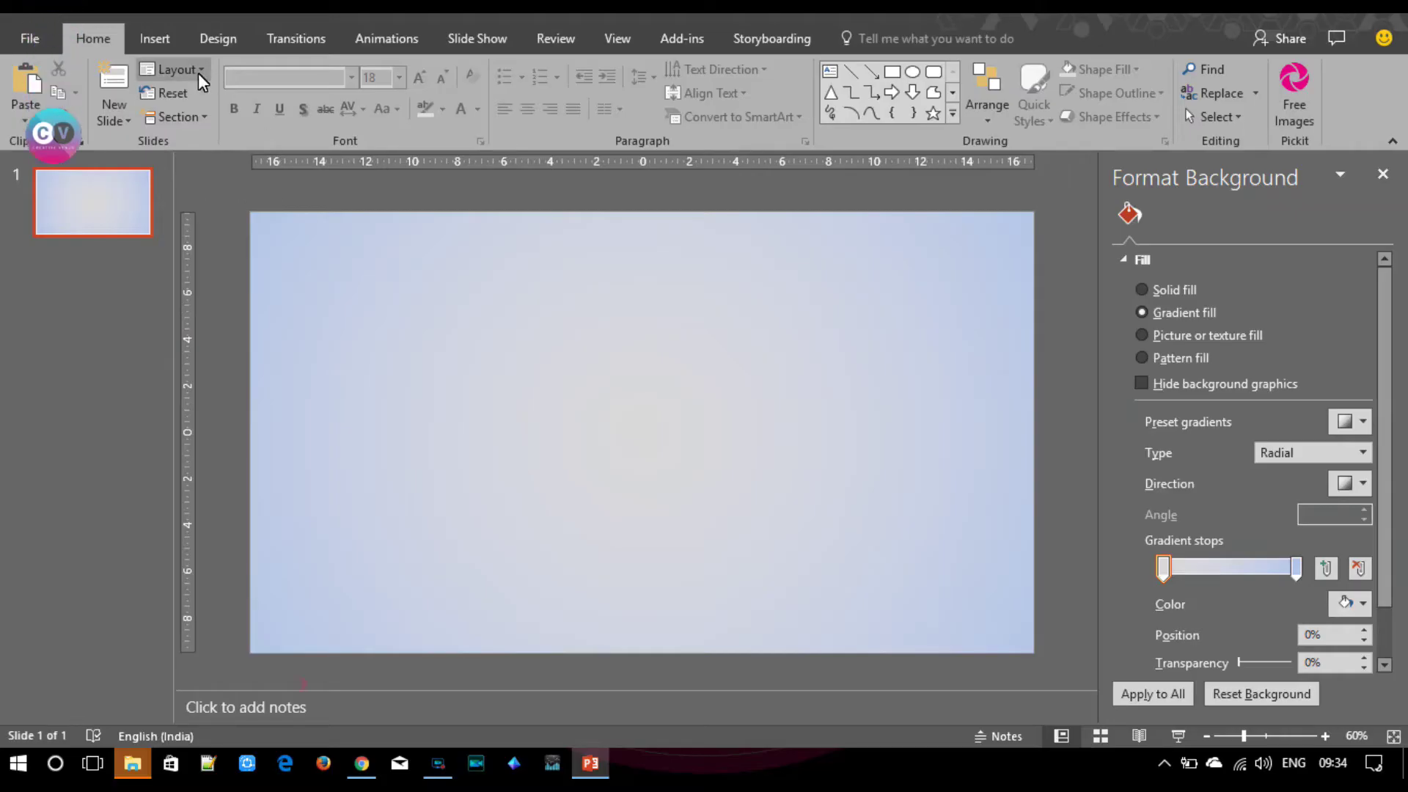
Open the Insert tab's Shapes gallery on the blank gradient slide.
{"action": "left_click", "coordinate": [154, 38]}
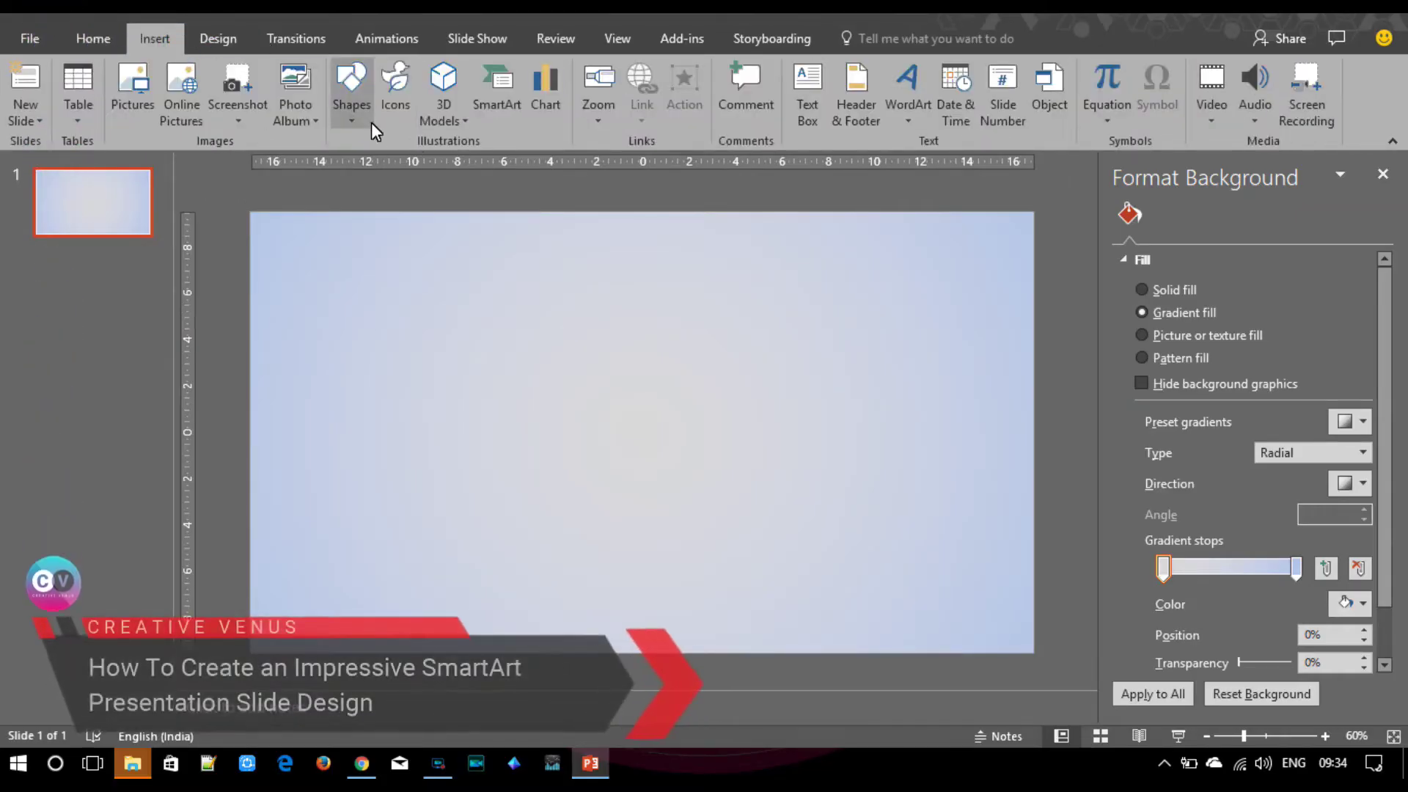
Draw a circle with the Oval tool and centre it on the slide.
{"action": "left_click", "coordinate": [352, 119]}
{"action": "left_click", "coordinate": [424, 163]}
{"action": "left_click_drag", "start_coordinate": [581, 368], "coordinate": [708, 521]}
{"action": "left_click_drag", "start_coordinate": [656, 439], "coordinate": [627, 420]}
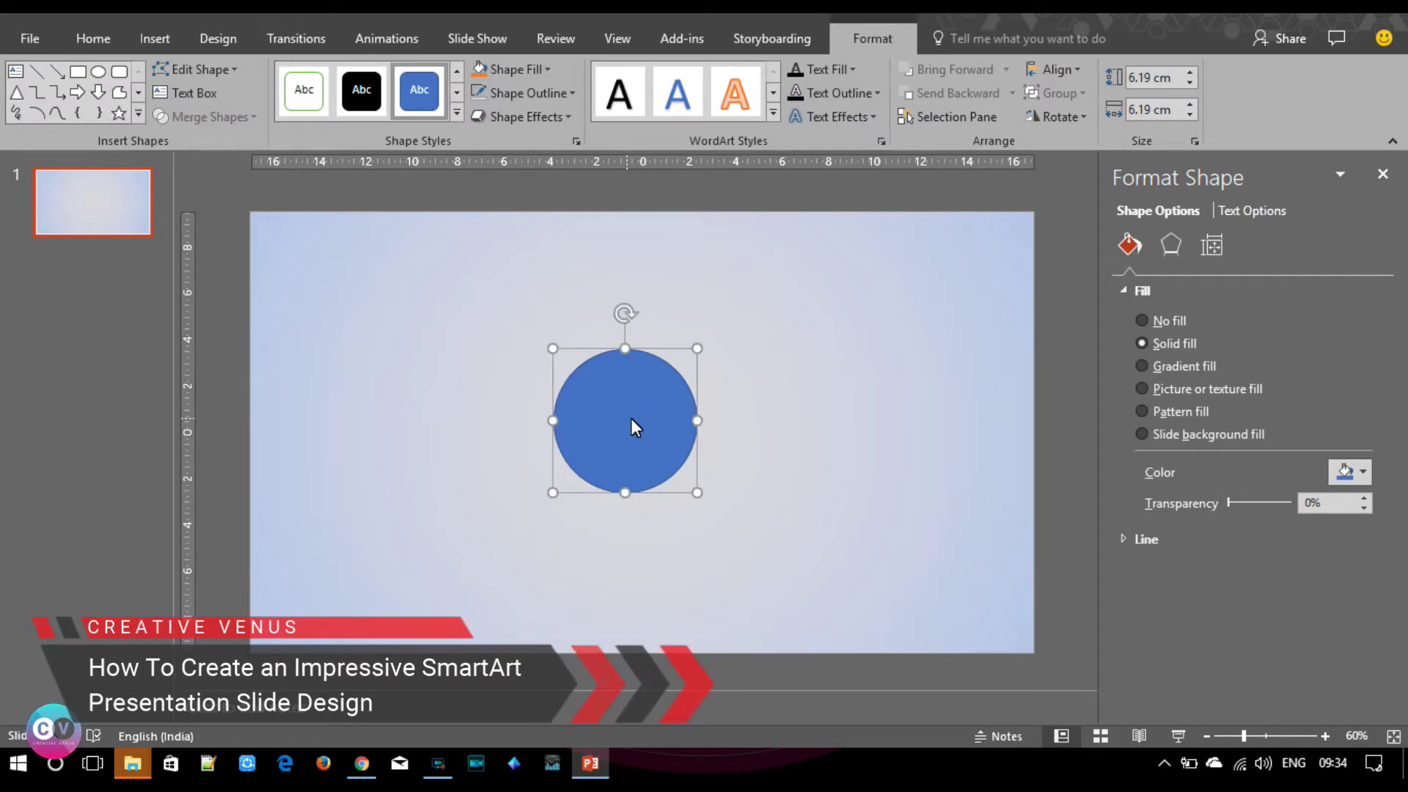
Give the circle a gradient fill with a dark purple first stop.
{"action": "left_click", "coordinate": [1141, 366]}
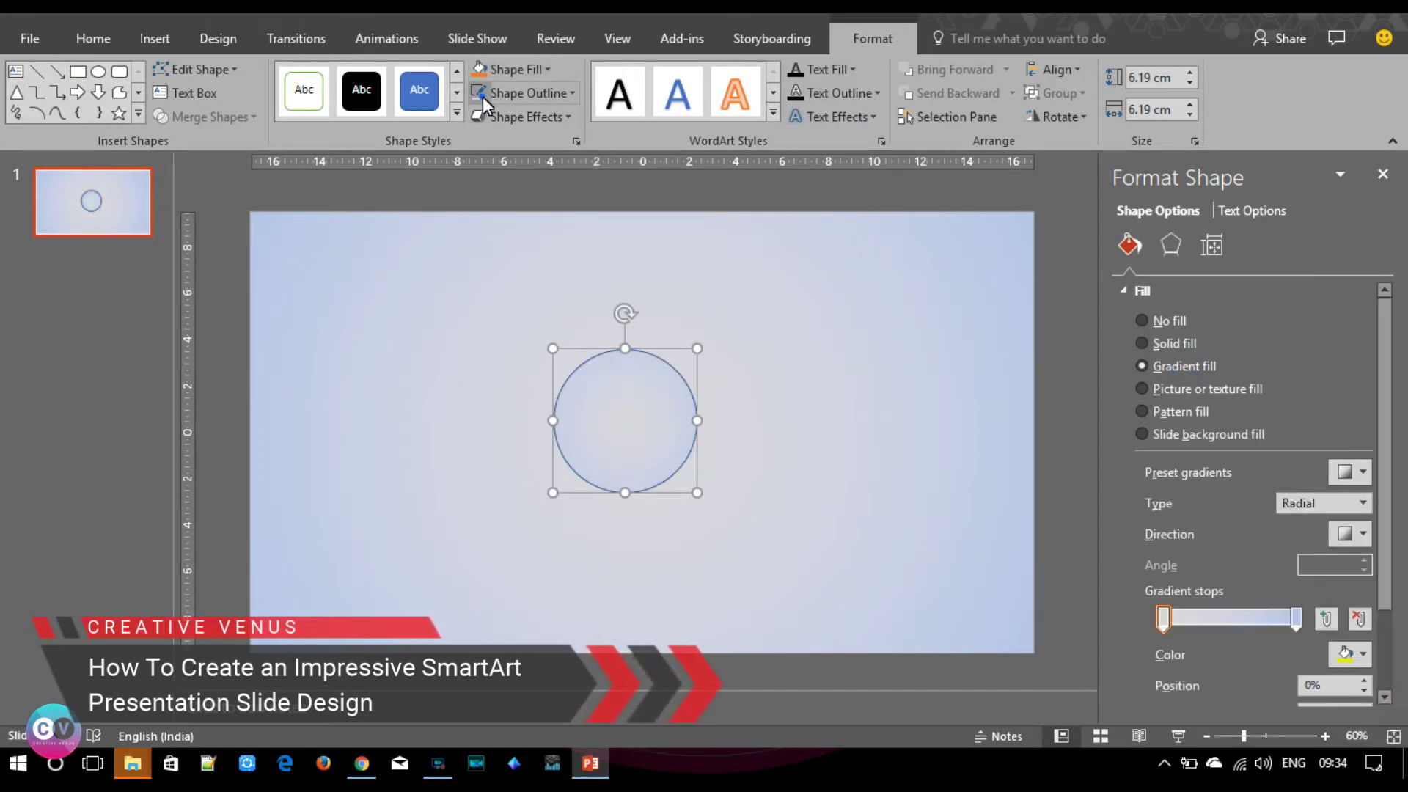
{"action": "left_click", "coordinate": [1355, 654]}
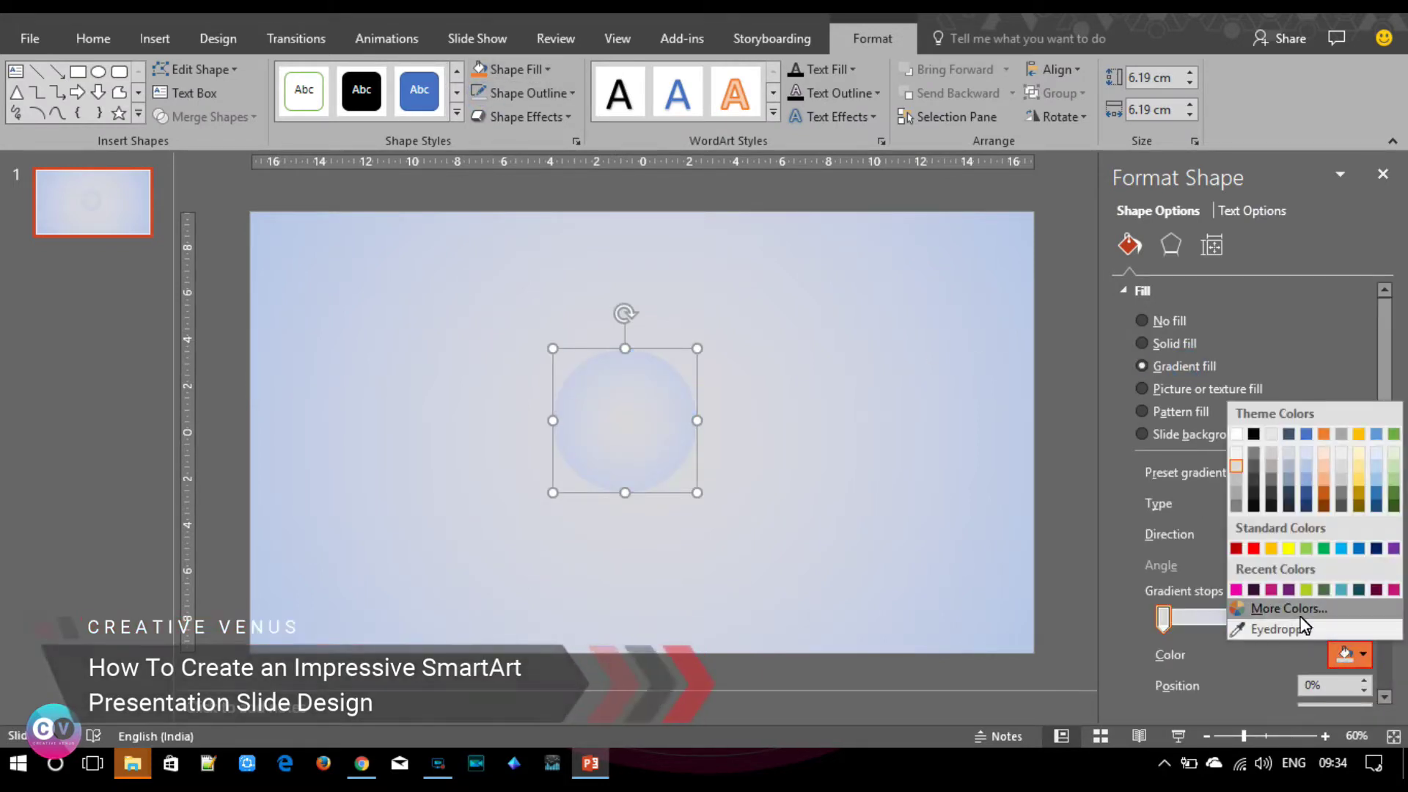
{"action": "left_click", "coordinate": [1296, 610]}
{"action": "left_click_drag", "start_coordinate": [701, 258], "coordinate": [710, 234]}
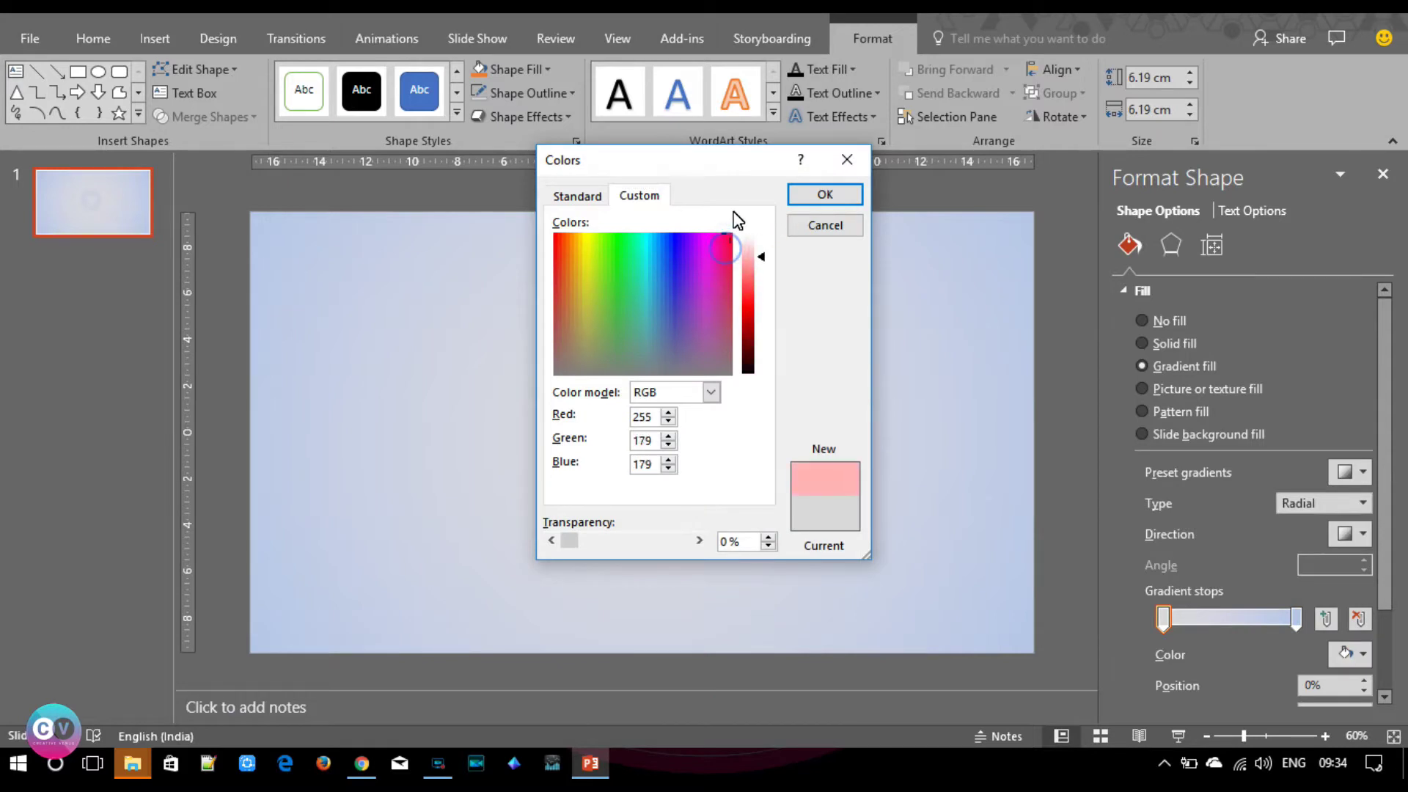
{"action": "left_click", "coordinate": [579, 194]}
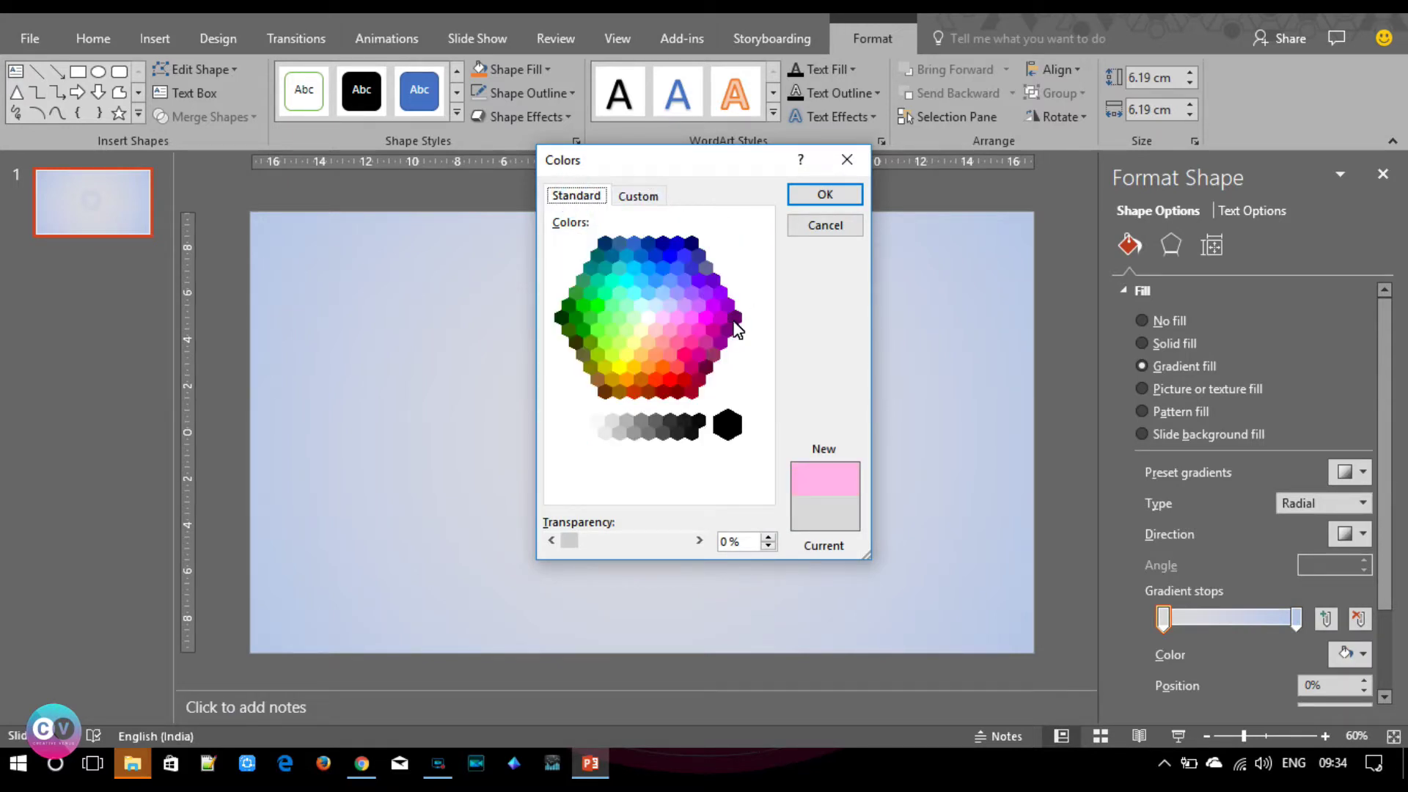
{"action": "left_click", "coordinate": [734, 320]}
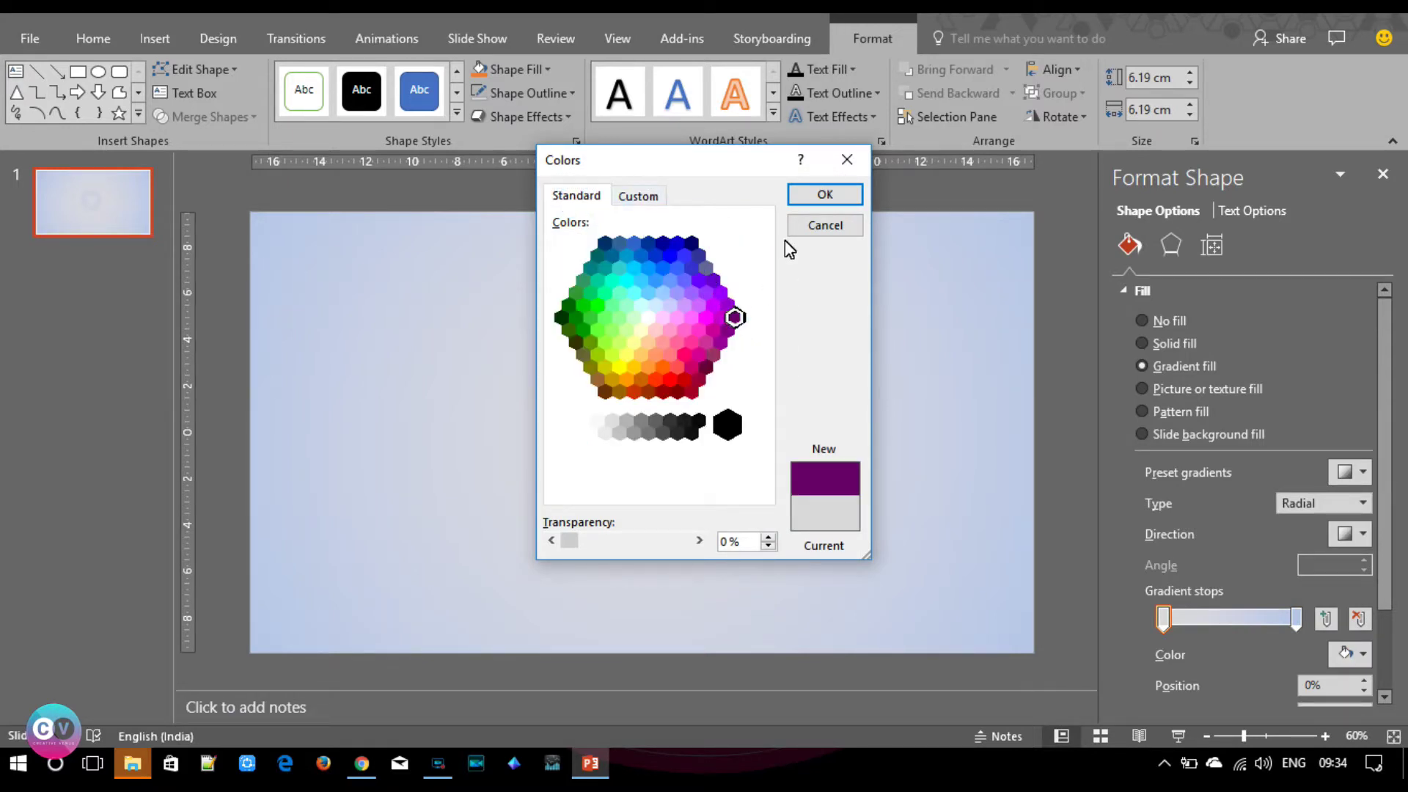
{"action": "left_click", "coordinate": [824, 194]}
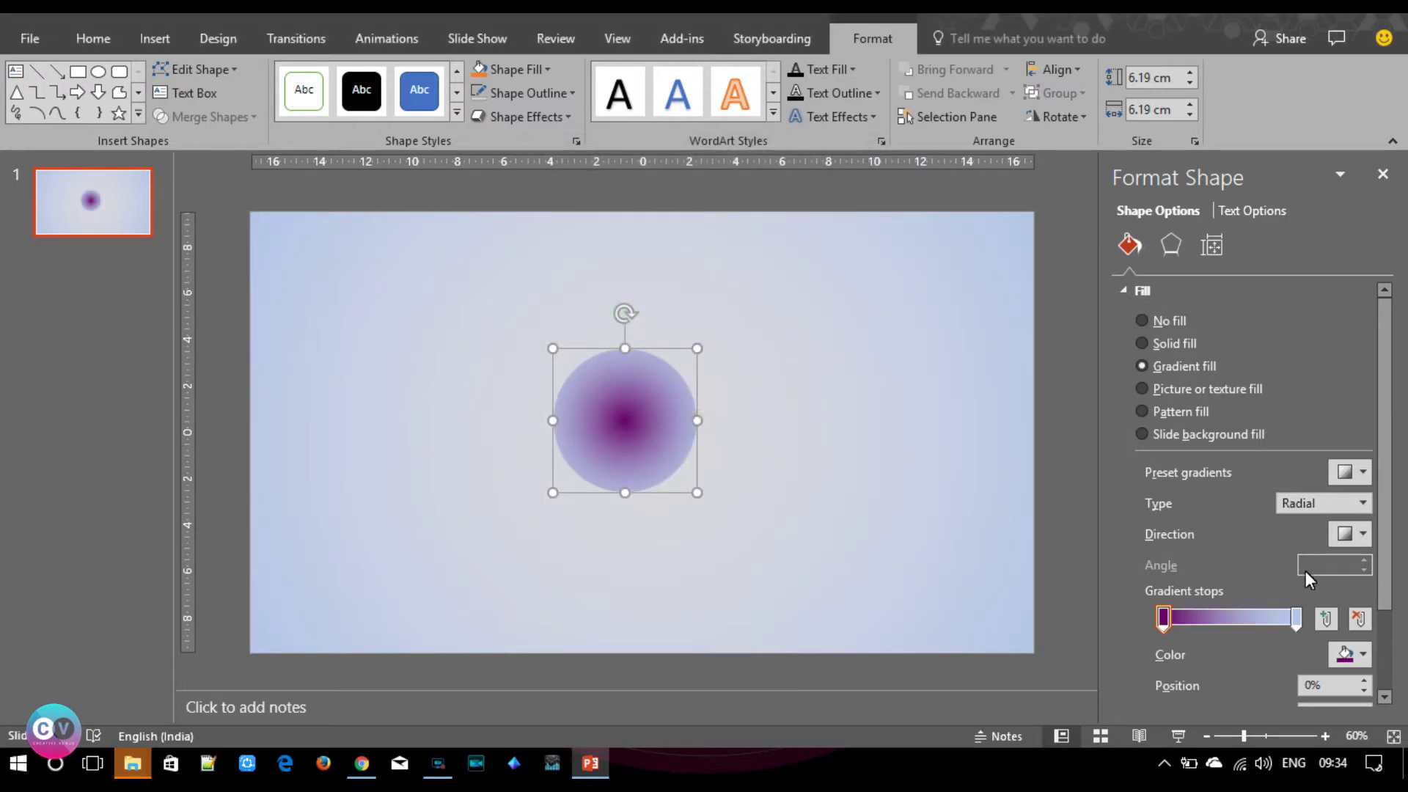
Set the gradient type to Radial, radiating from a corner.
{"action": "left_click", "coordinate": [1328, 504]}
{"action": "left_click", "coordinate": [1303, 539]}
{"action": "left_click", "coordinate": [1361, 536]}
{"action": "left_click", "coordinate": [1369, 578]}
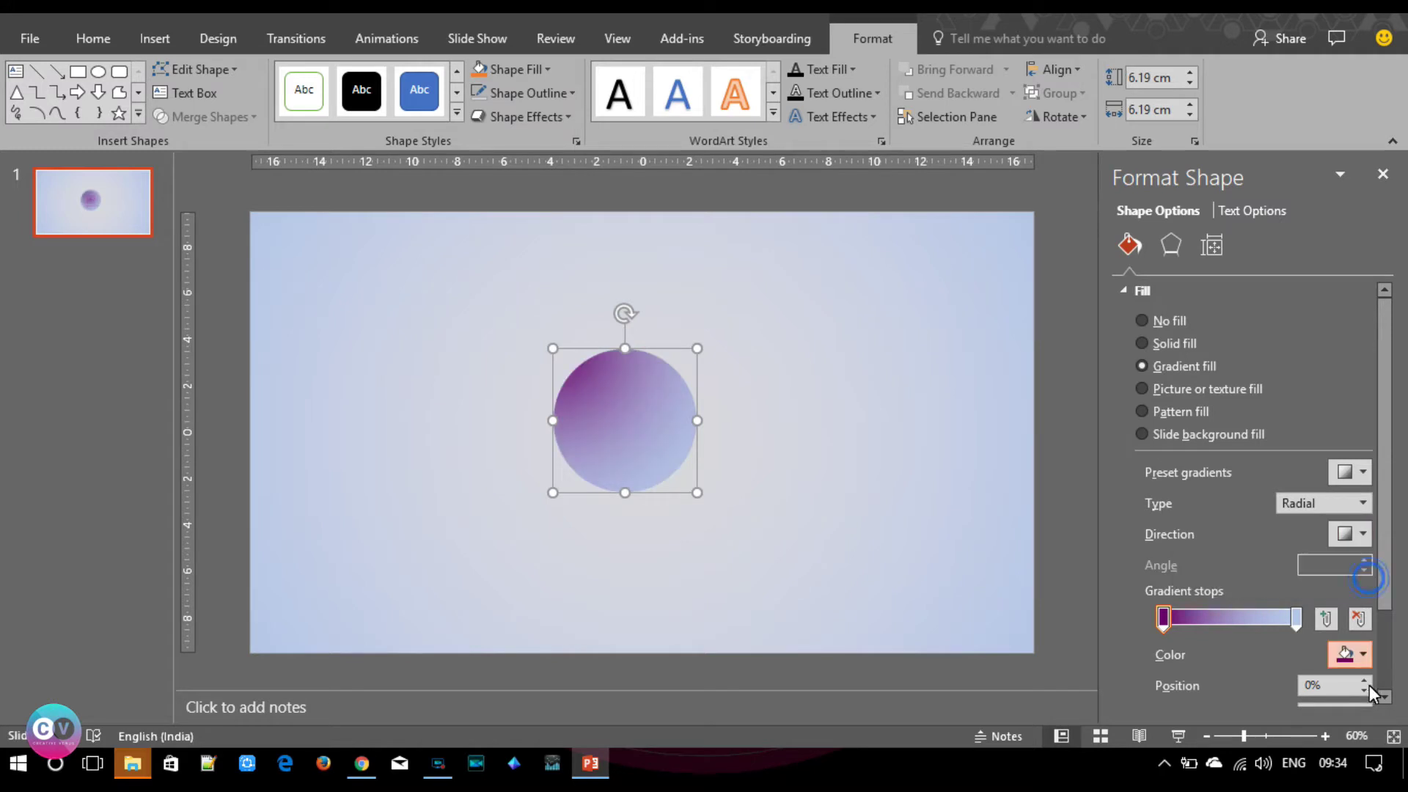
Colour the right gradient stop hot pink and move it to the bar's right end.
{"action": "left_click", "coordinate": [1295, 619]}
{"action": "left_click", "coordinate": [1348, 656]}
{"action": "left_click", "coordinate": [1289, 608]}
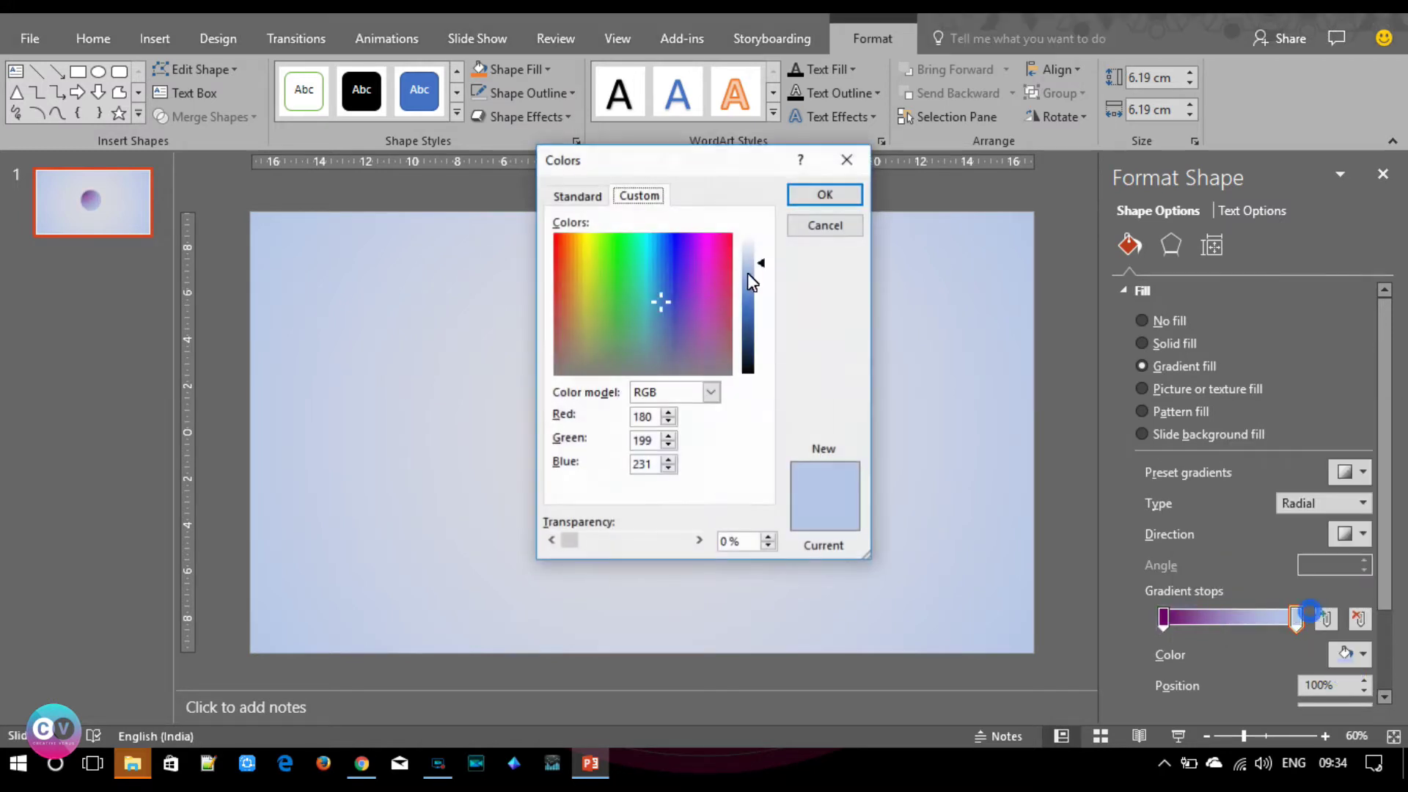
{"action": "left_click_drag", "start_coordinate": [731, 275], "coordinate": [716, 258]}
{"action": "left_click", "coordinate": [576, 195]}
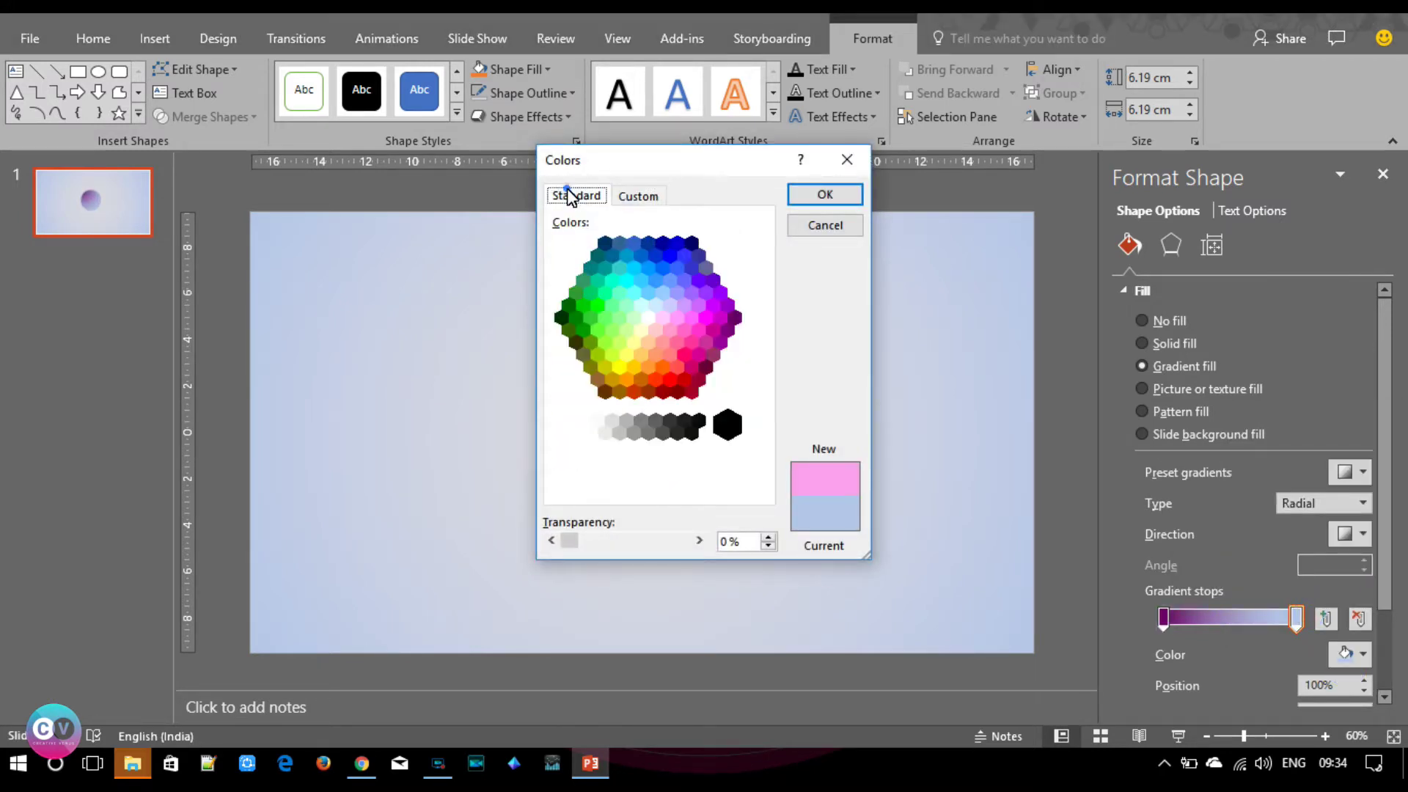
{"action": "left_click", "coordinate": [682, 355]}
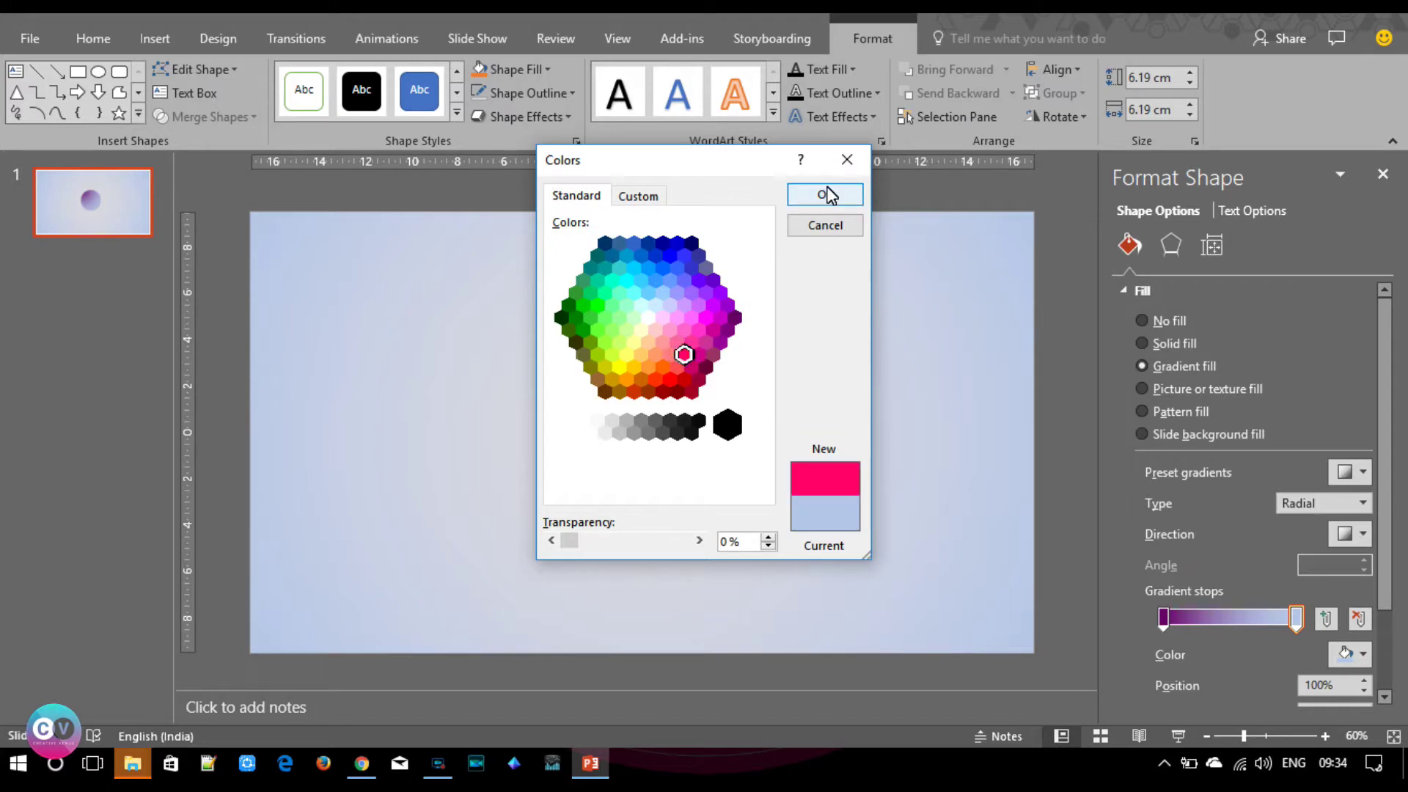
{"action": "left_click", "coordinate": [824, 194]}
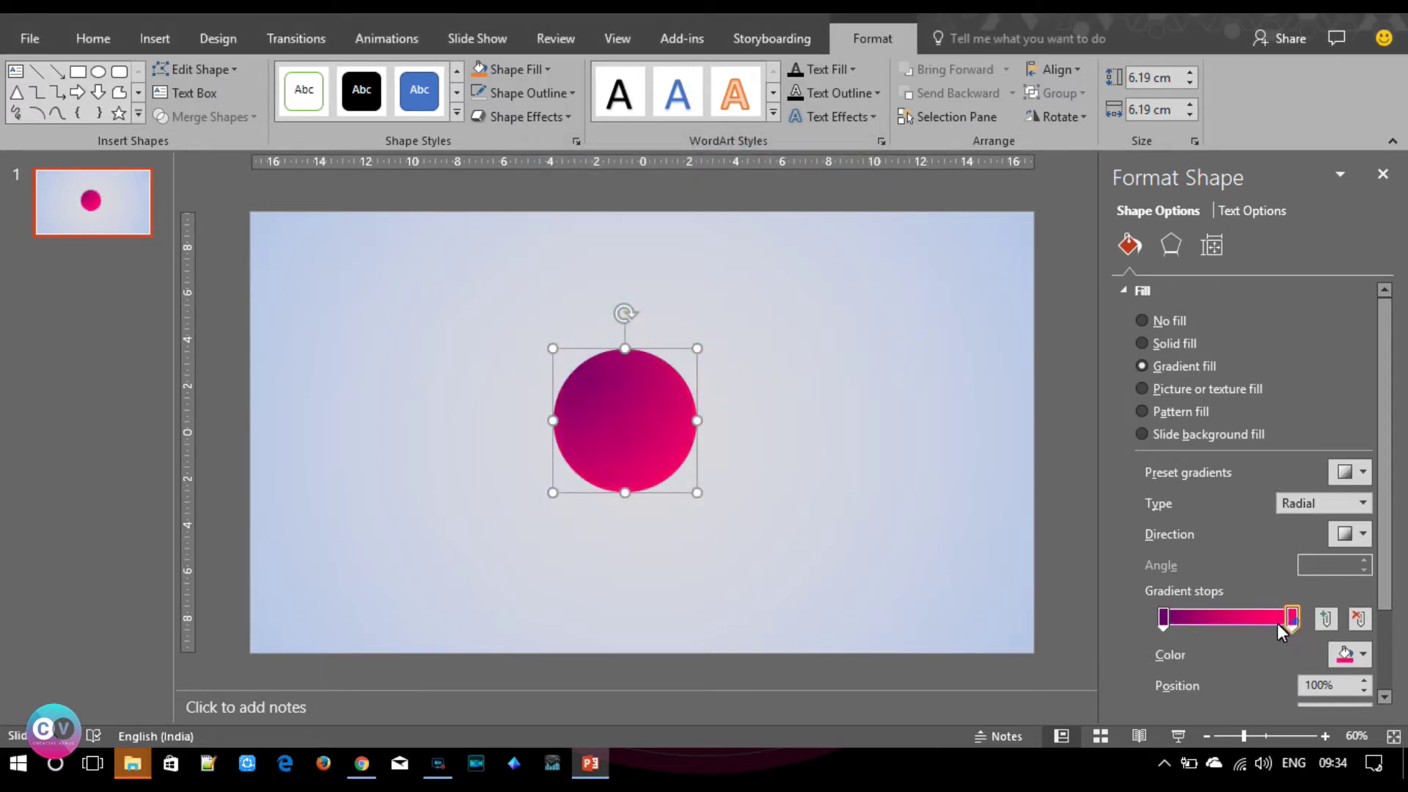
{"action": "left_click_drag", "start_coordinate": [1280, 626], "coordinate": [1334, 636]}
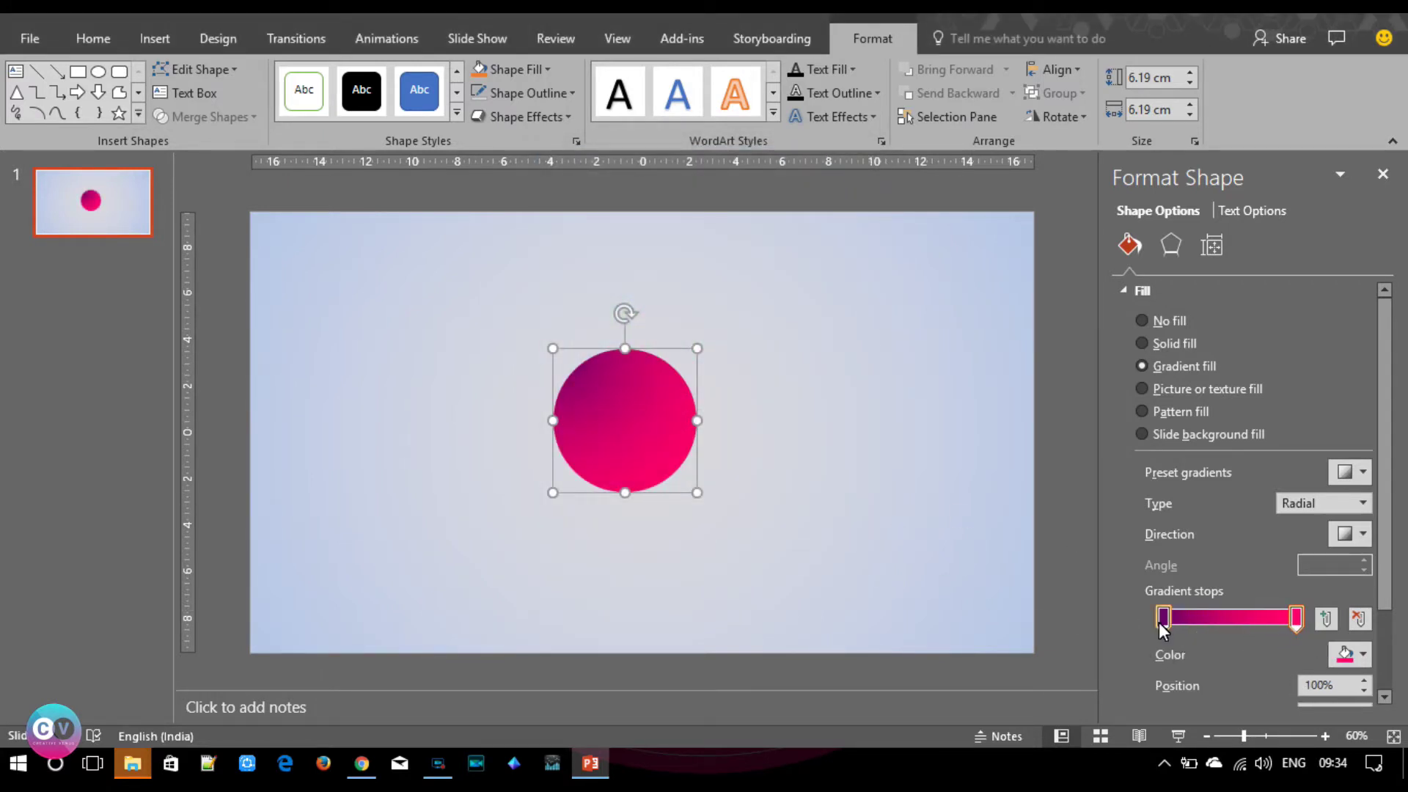
{"action": "mouse_move", "coordinate": [1166, 620]}
{"action": "left_mouse_down"}
{"action": "mouse_move", "coordinate": [1181, 626]}
{"action": "mouse_move", "coordinate": [1165, 625]}
{"action": "left_mouse_up"}
{"action": "left_click", "coordinate": [822, 530]}
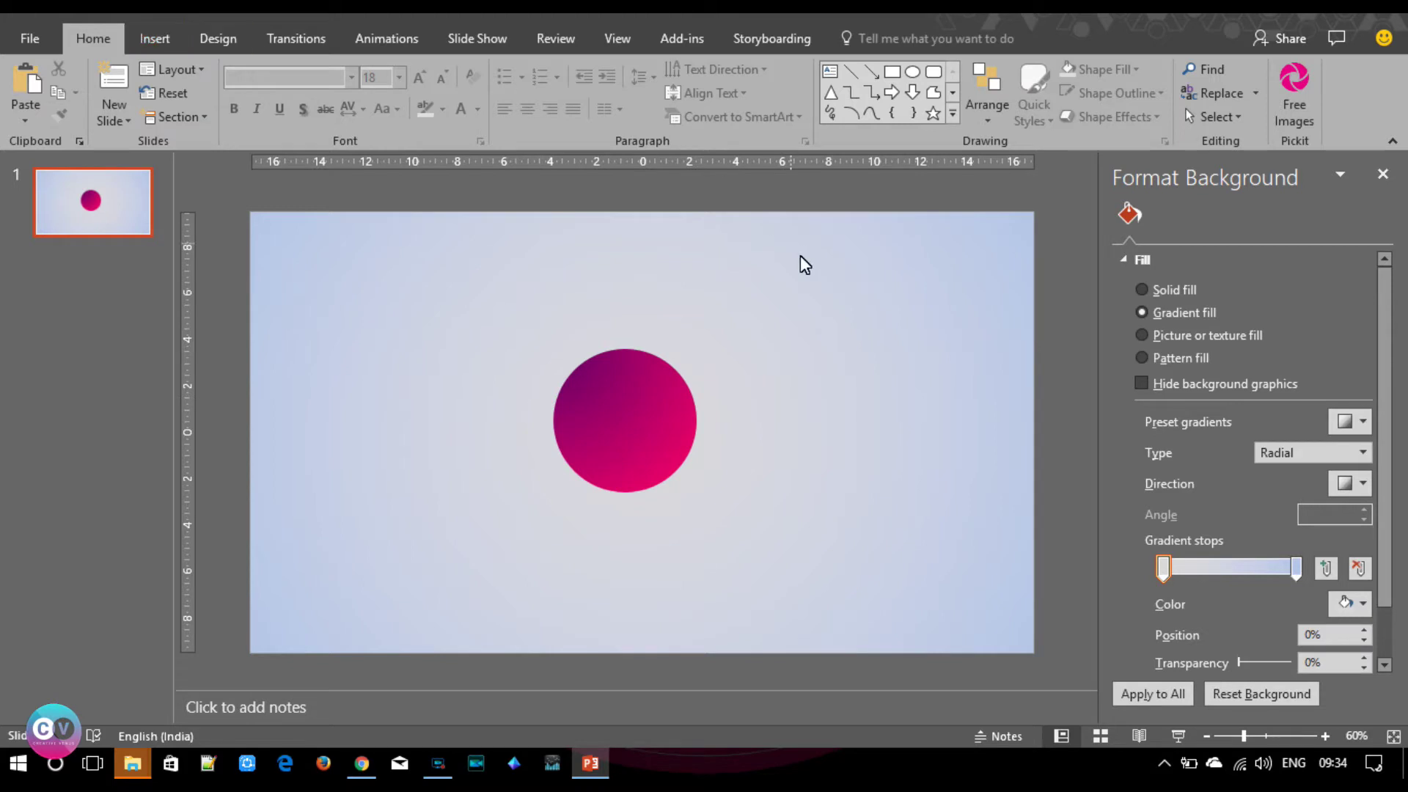
Draw a small oval on the sphere's upper right.
{"action": "left_click", "coordinate": [152, 38]}
{"action": "left_click", "coordinate": [352, 110]}
{"action": "left_click", "coordinate": [424, 165]}
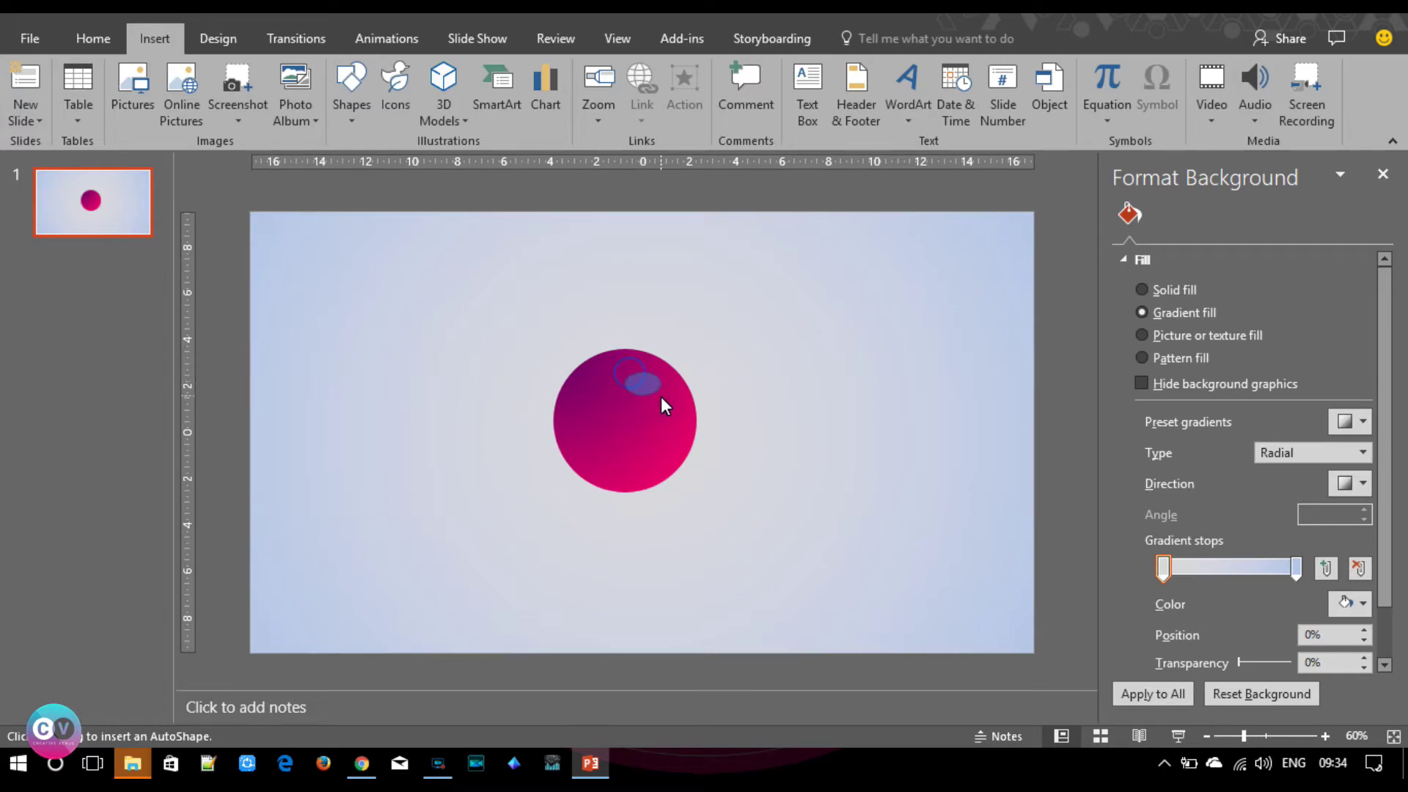
{"action": "left_click_drag", "start_coordinate": [661, 396], "coordinate": [657, 385]}
{"action": "left_click", "coordinate": [658, 385]}
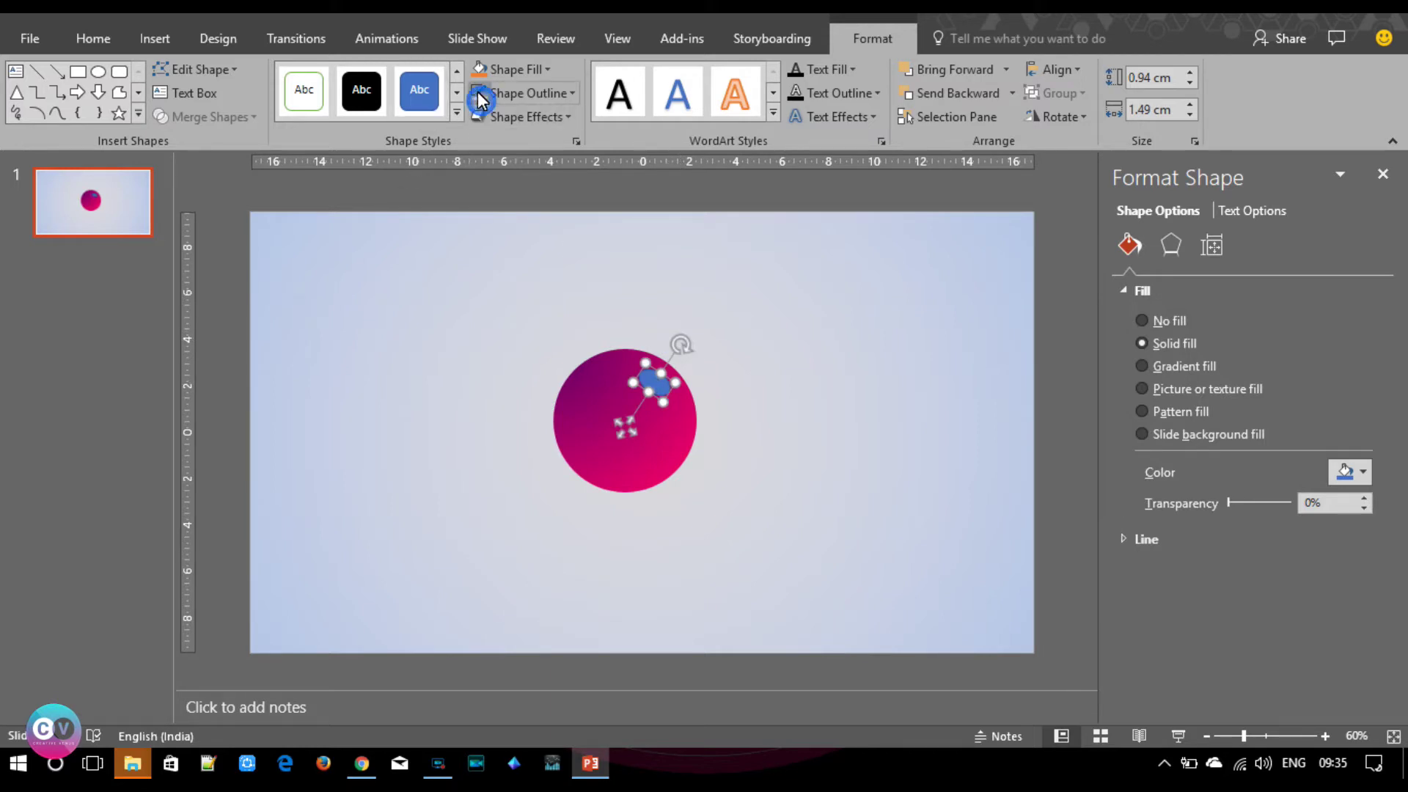
Fill the small oval solid white at about 53% transparency.
{"action": "left_click", "coordinate": [1353, 476]}
{"action": "left_click", "coordinate": [1238, 521]}
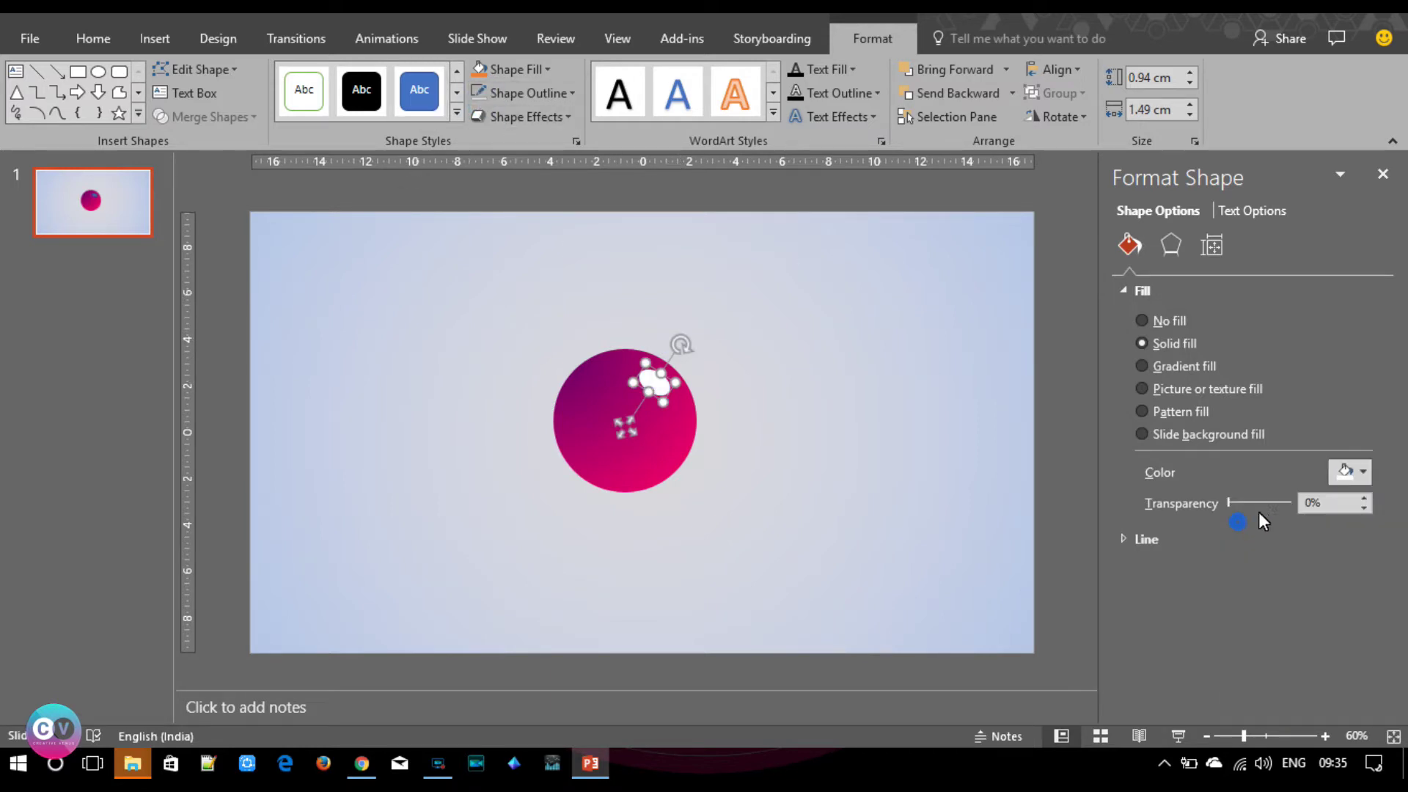
{"action": "left_click_drag", "start_coordinate": [1225, 501], "coordinate": [1269, 503]}
{"action": "left_click", "coordinate": [746, 513]}
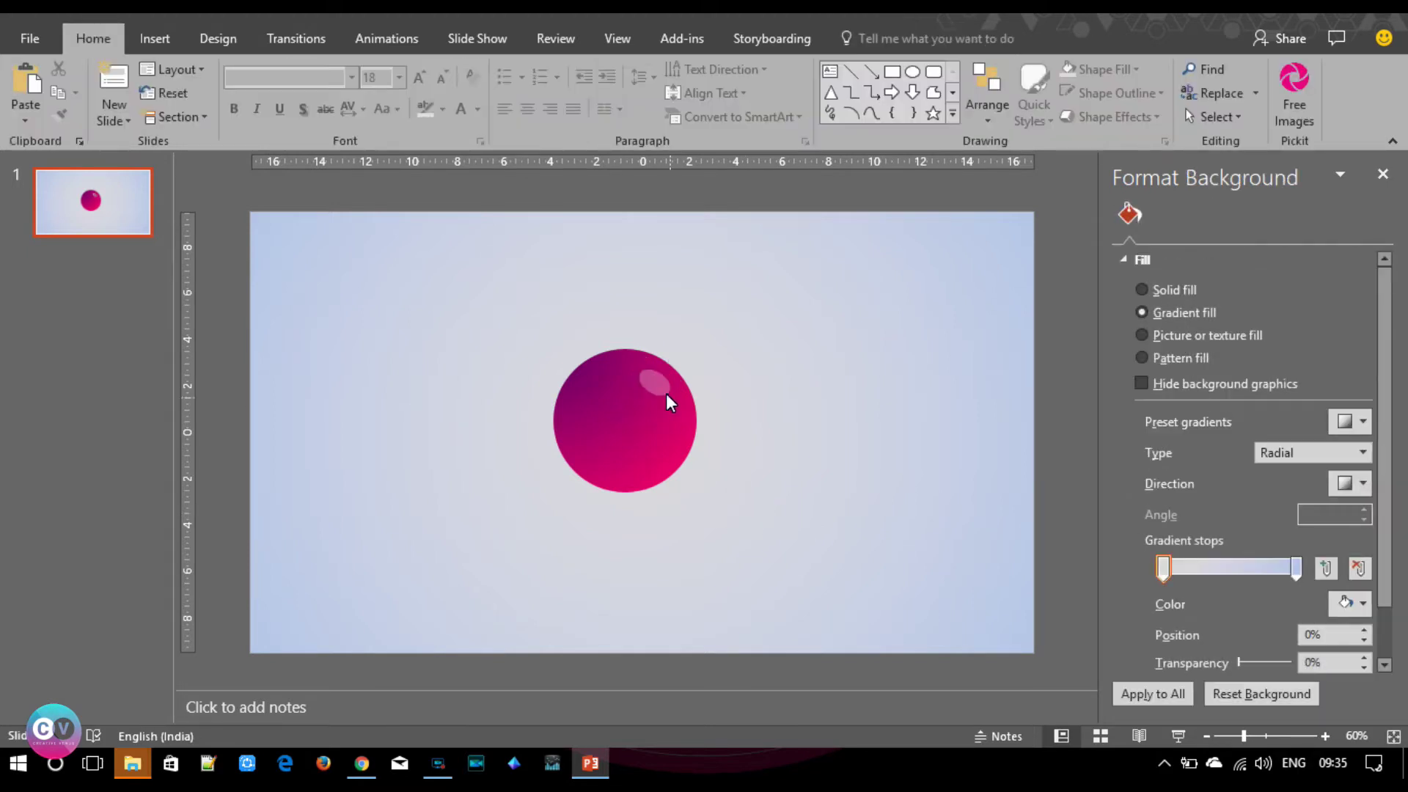
{"action": "left_click", "coordinate": [662, 396]}
Zoom in and Ctrl-drag a smaller, upright copy of the highlight below the first.
{"action": "left_click", "coordinate": [1288, 736]}
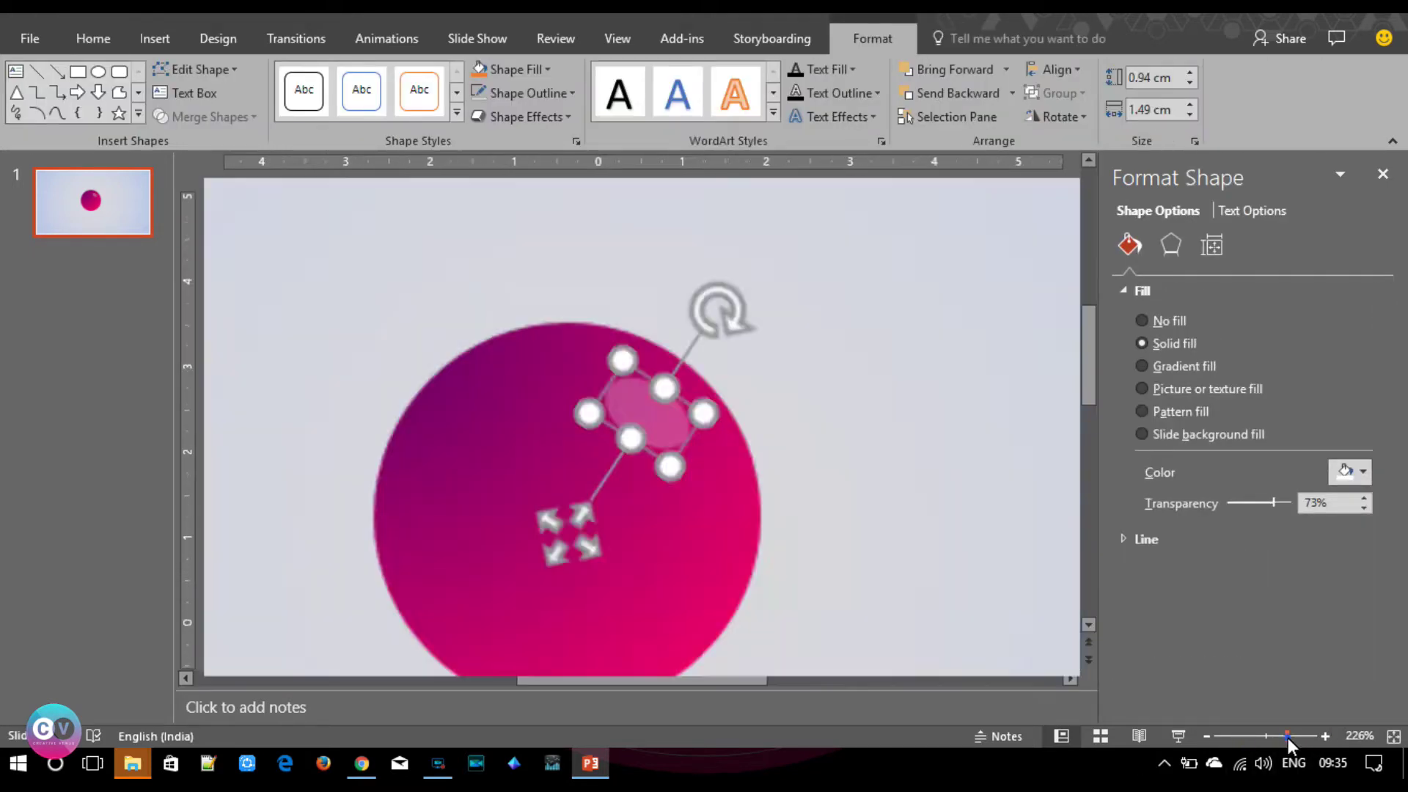
{"action": "mouse_move", "coordinate": [681, 433]}
{"action": "left_mouse_down"}
{"action": "mouse_move", "coordinate": [750, 525]}
{"action": "mouse_move", "coordinate": [770, 522]}
{"action": "left_mouse_up"}
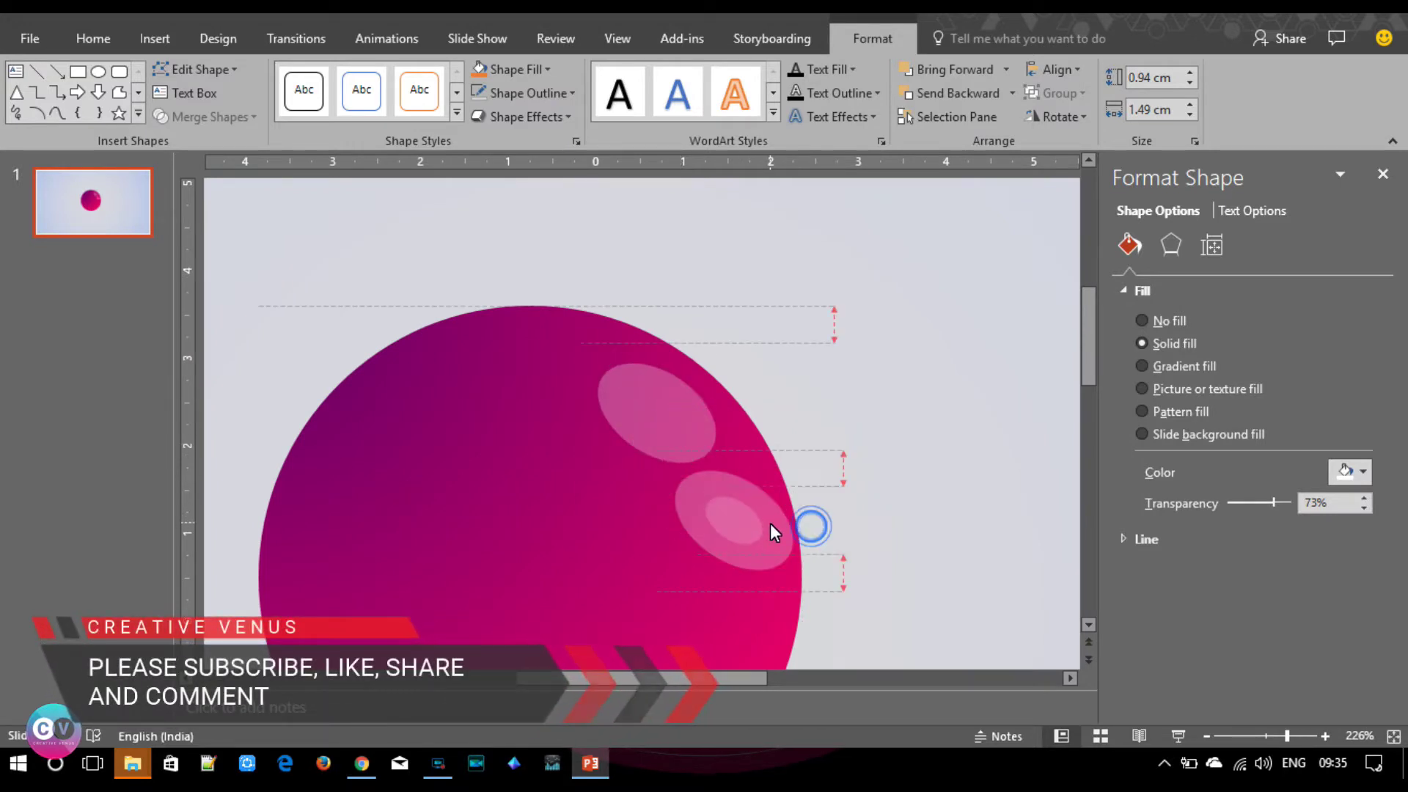
{"action": "left_click_drag", "start_coordinate": [770, 474], "coordinate": [780, 491]}
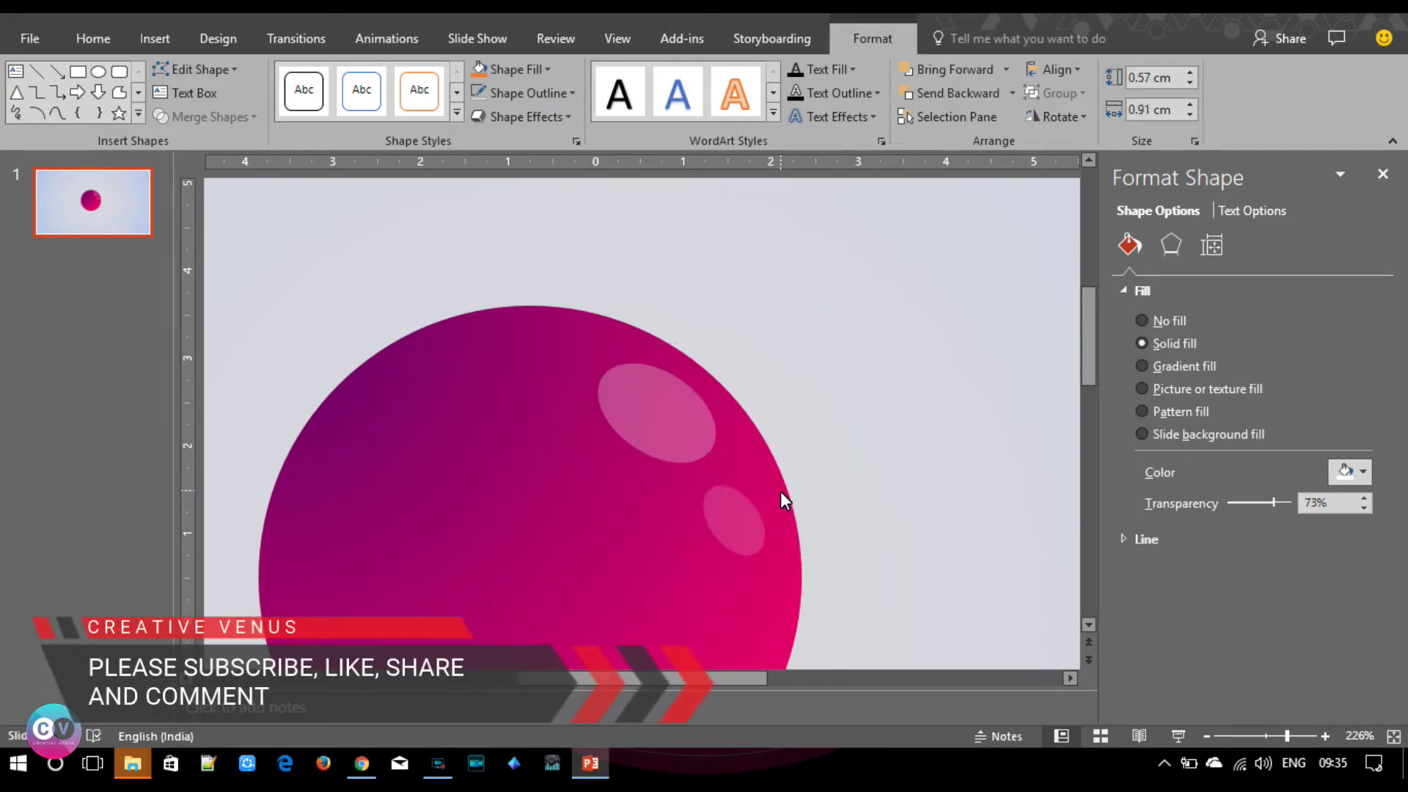
{"action": "key", "text": "Escape"}
{"action": "left_click", "coordinate": [732, 509]}
{"action": "left_click_drag", "start_coordinate": [785, 468], "coordinate": [789, 474]}
{"action": "key", "text": "Escape"}
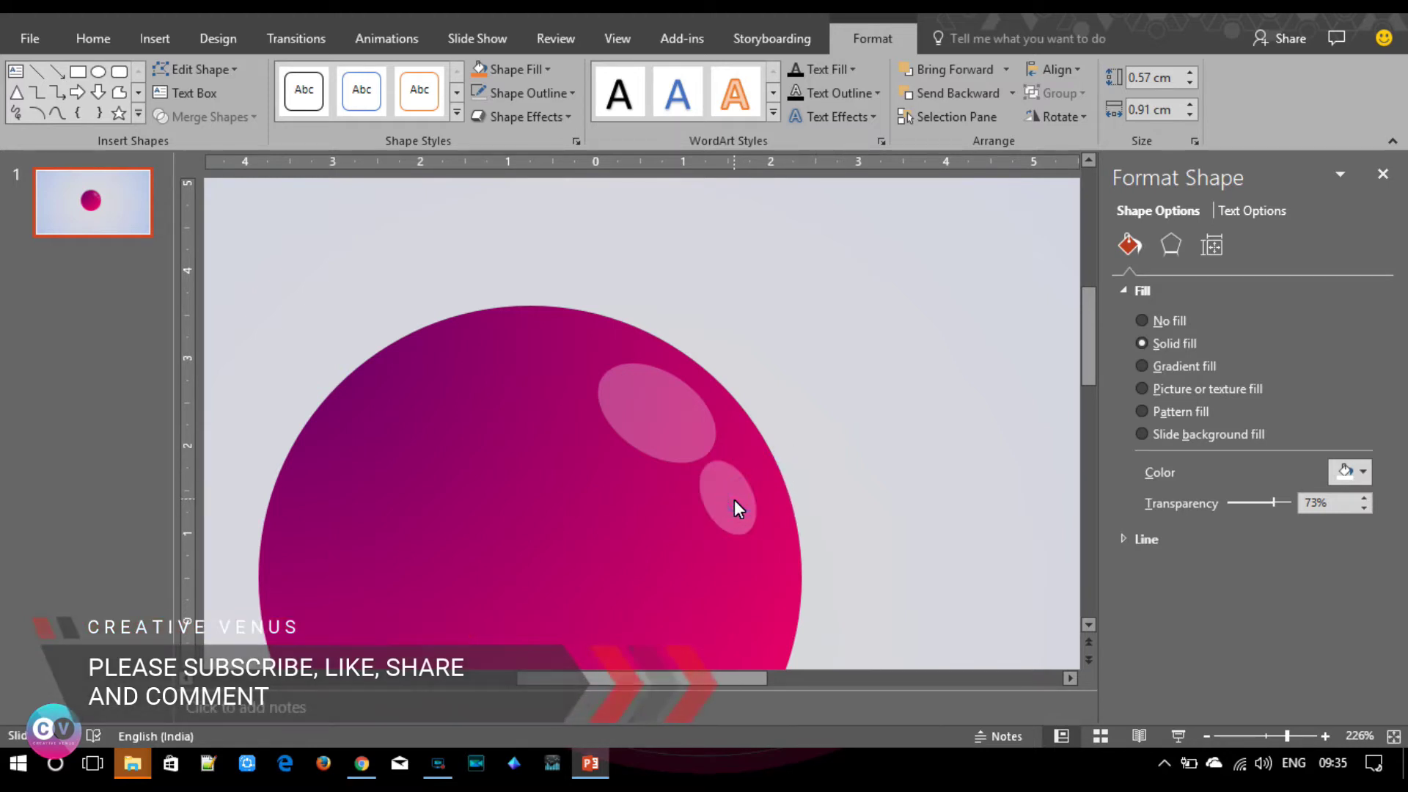
{"action": "left_click", "coordinate": [737, 504]}
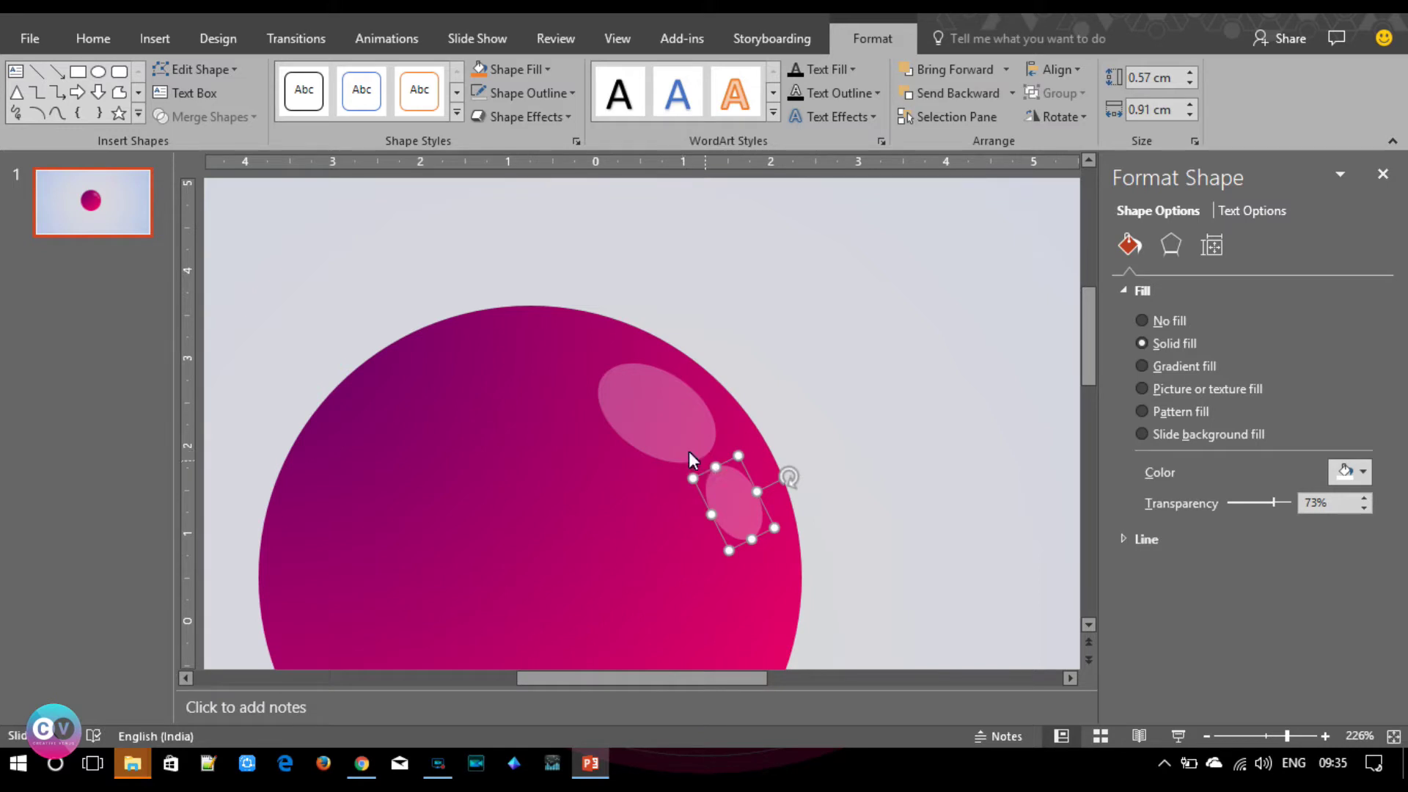
Ctrl-drag a copy of the large highlight to the sphere's upper left.
{"action": "left_click", "coordinate": [656, 415]}
{"action": "key", "text": "ctrl+v"}
{"action": "mouse_move", "coordinate": [657, 413]}
{"action": "left_mouse_down"}
{"action": "mouse_move", "coordinate": [442, 399]}
{"action": "mouse_move", "coordinate": [507, 385]}
{"action": "mouse_move", "coordinate": [474, 353]}
{"action": "left_mouse_up"}
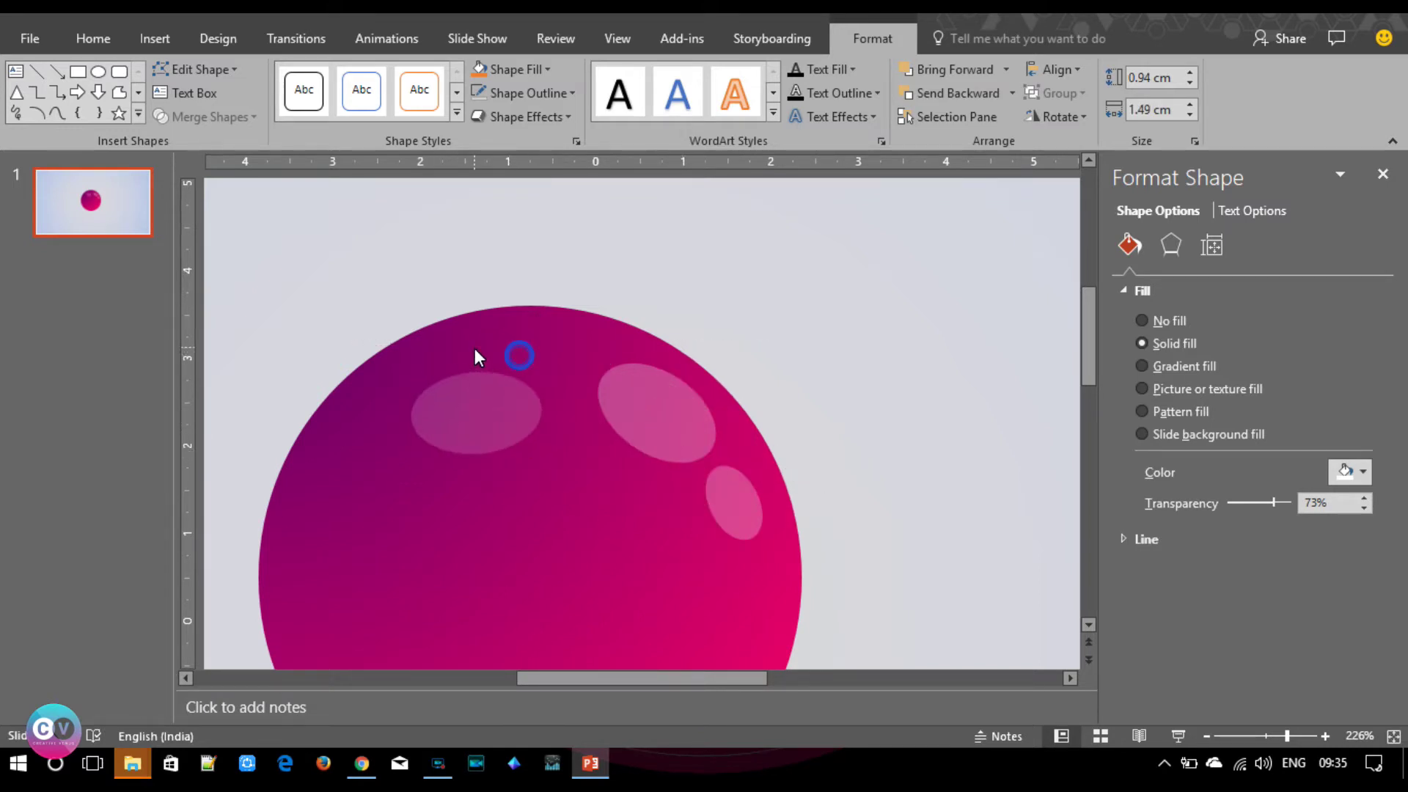
Enlarge, tilt and position the copied highlight along the sphere's top.
{"action": "mouse_move", "coordinate": [480, 418]}
{"action": "left_mouse_down"}
{"action": "mouse_move", "coordinate": [506, 383]}
{"action": "mouse_move", "coordinate": [622, 416]}
{"action": "left_mouse_up"}
{"action": "left_click", "coordinate": [503, 377]}
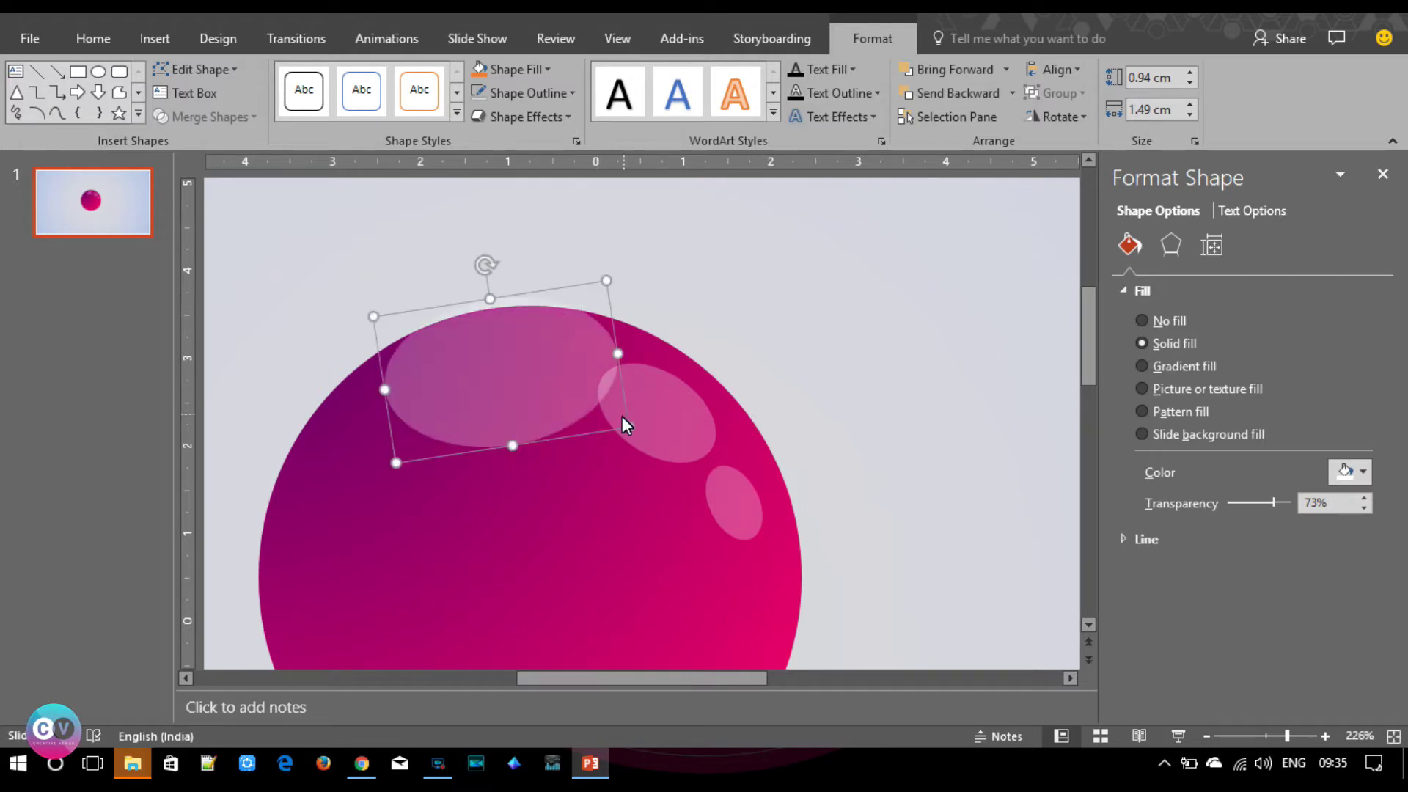
{"action": "left_click_drag", "start_coordinate": [527, 410], "coordinate": [498, 410]}
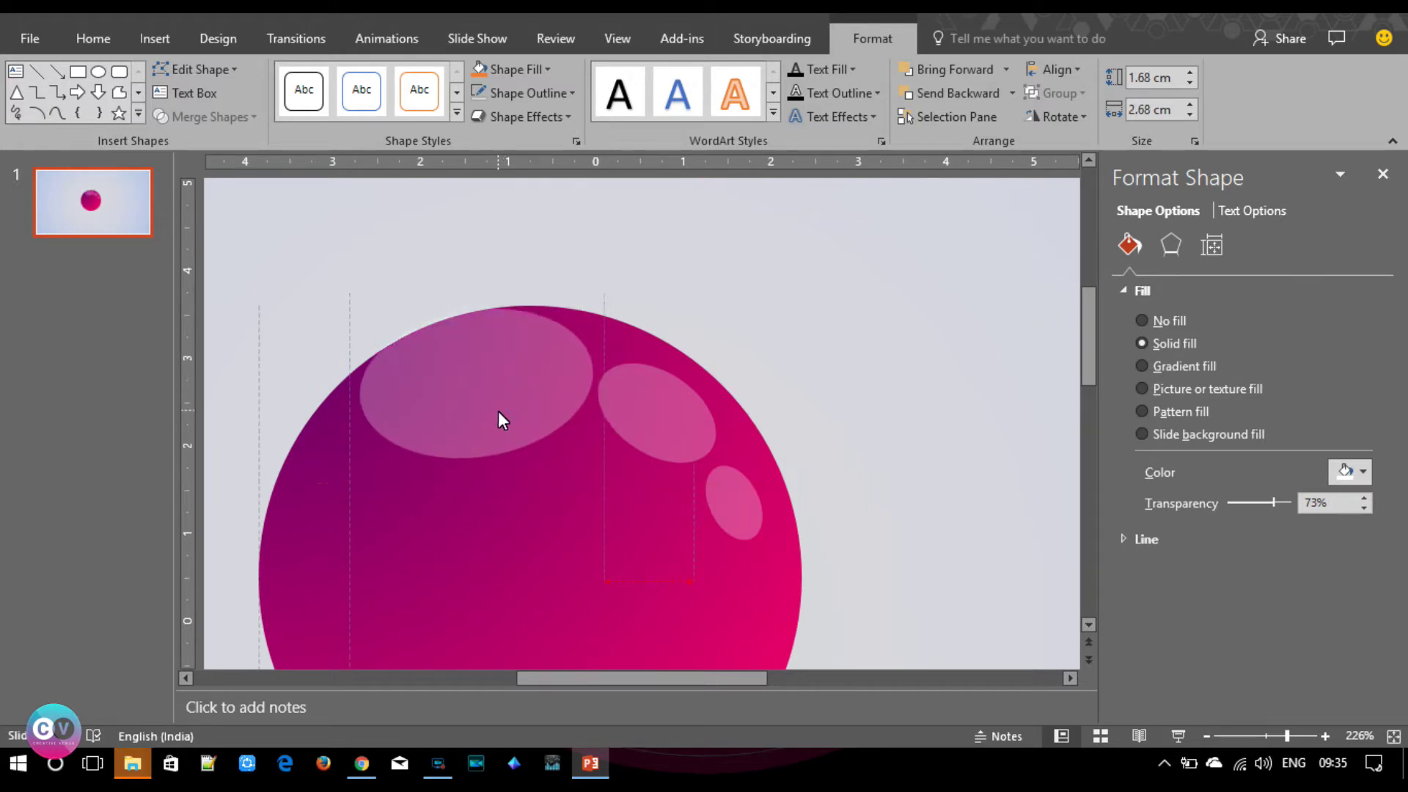
{"action": "left_click_drag", "start_coordinate": [498, 412], "coordinate": [498, 412]}
{"action": "left_click_drag", "start_coordinate": [606, 438], "coordinate": [627, 449]}
{"action": "left_click_drag", "start_coordinate": [513, 398], "coordinate": [503, 412]}
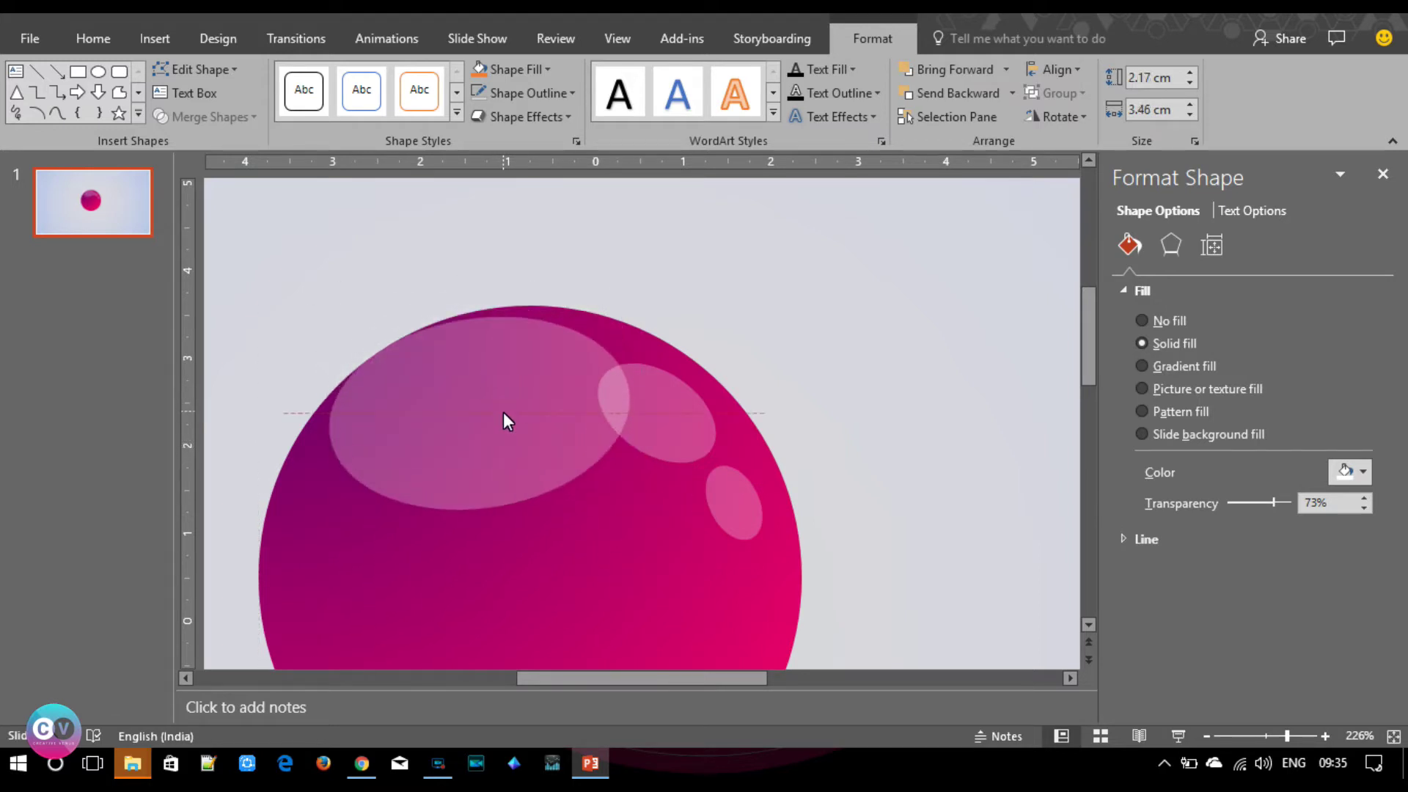
{"action": "left_click_drag", "start_coordinate": [475, 287], "coordinate": [437, 293]}
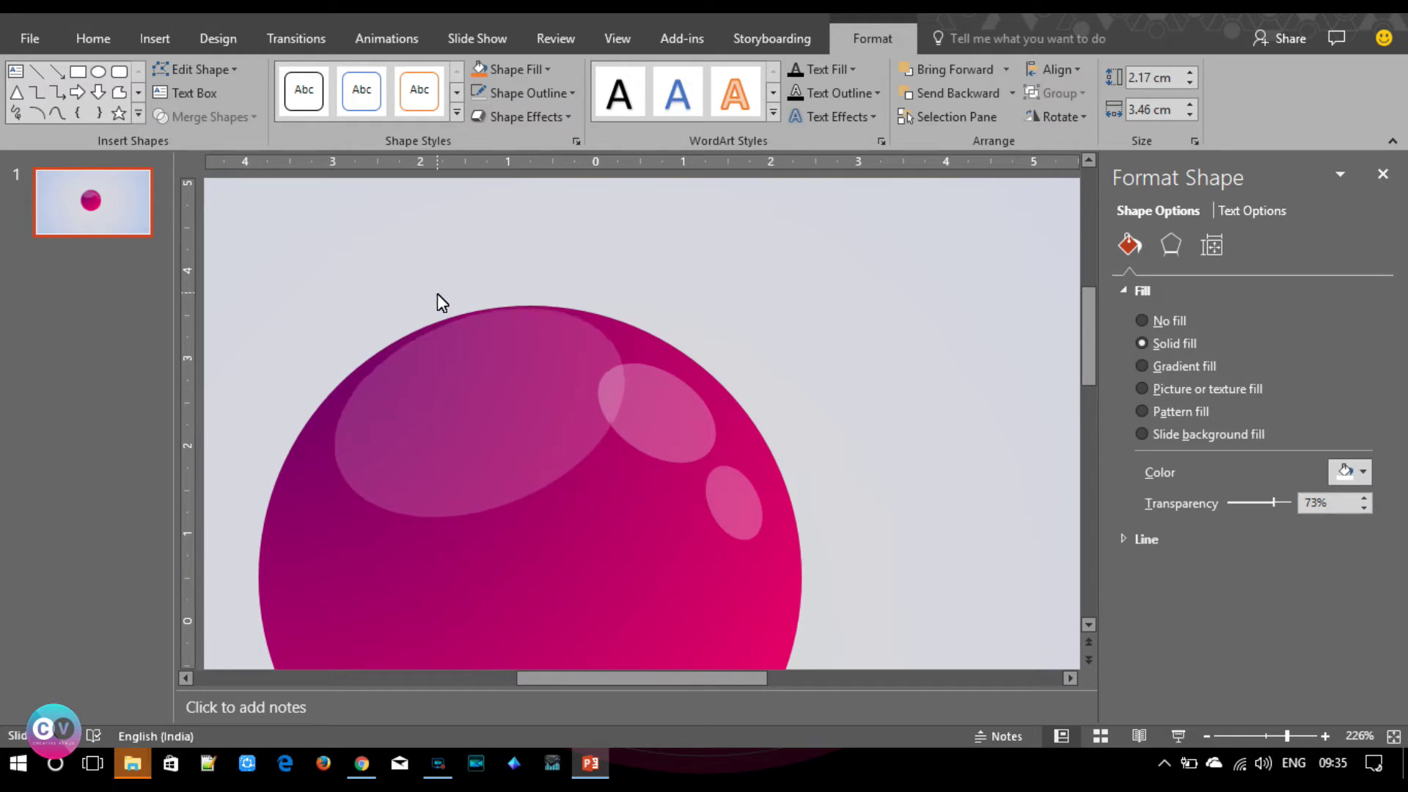
{"action": "left_click_drag", "start_coordinate": [437, 293], "coordinate": [449, 302]}
{"action": "left_click_drag", "start_coordinate": [472, 451], "coordinate": [472, 448]}
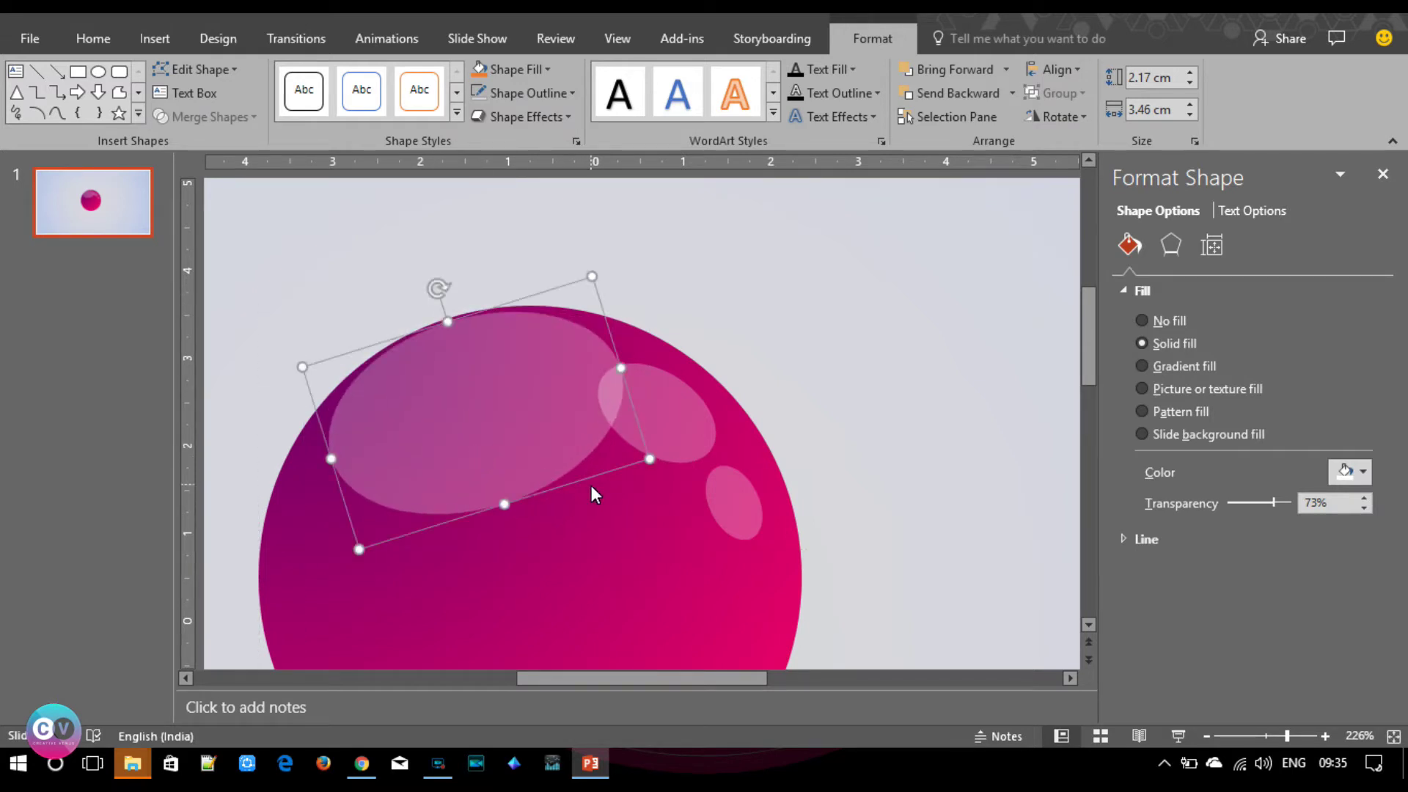
{"action": "key", "text": "Up"}
{"action": "key", "text": "Up"}
{"action": "key", "text": "Up"}
{"action": "key", "text": "Up"}
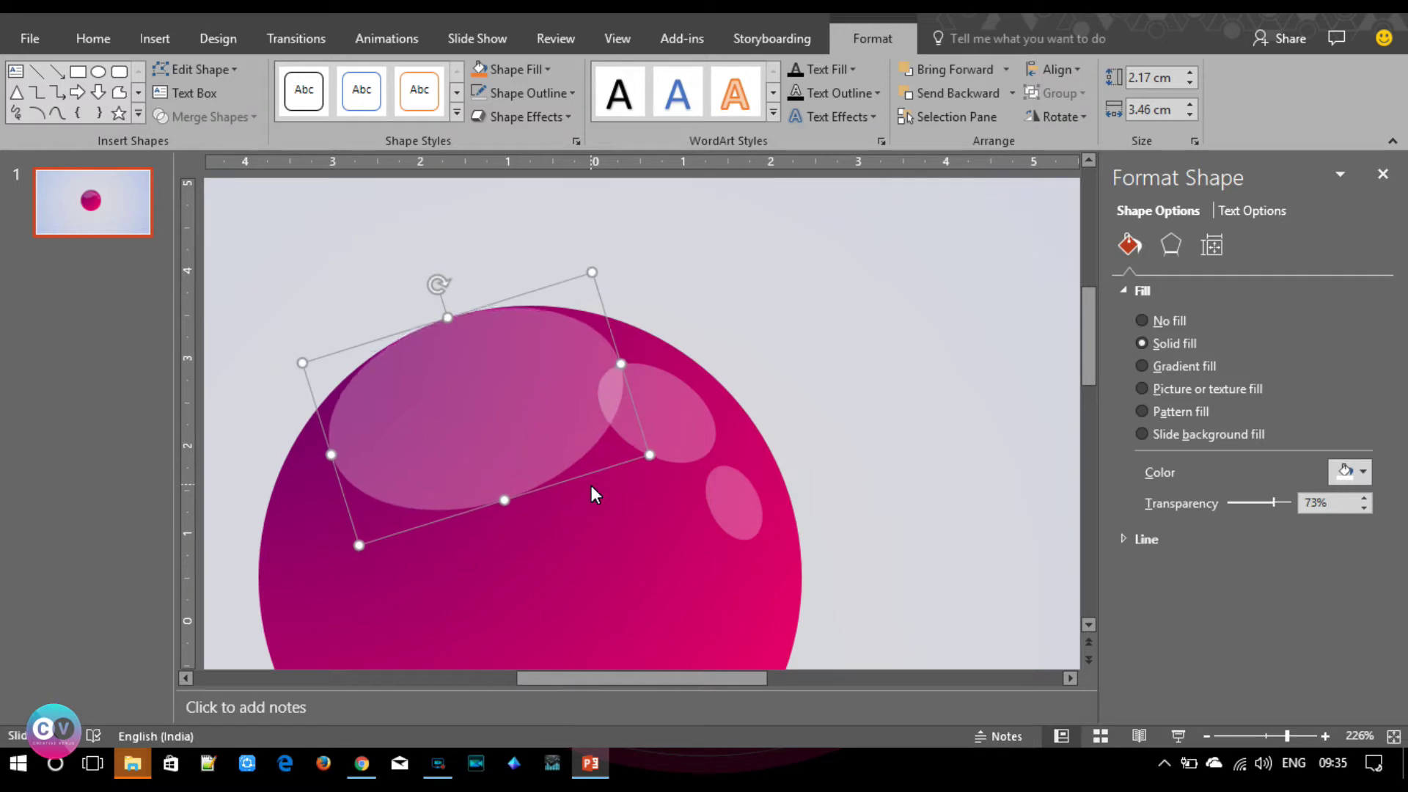
Move the small and medium highlights lower along the right edge, tilting the medium one.
{"action": "left_click_drag", "start_coordinate": [664, 410], "coordinate": [703, 419]}
{"action": "left_click", "coordinate": [737, 363]}
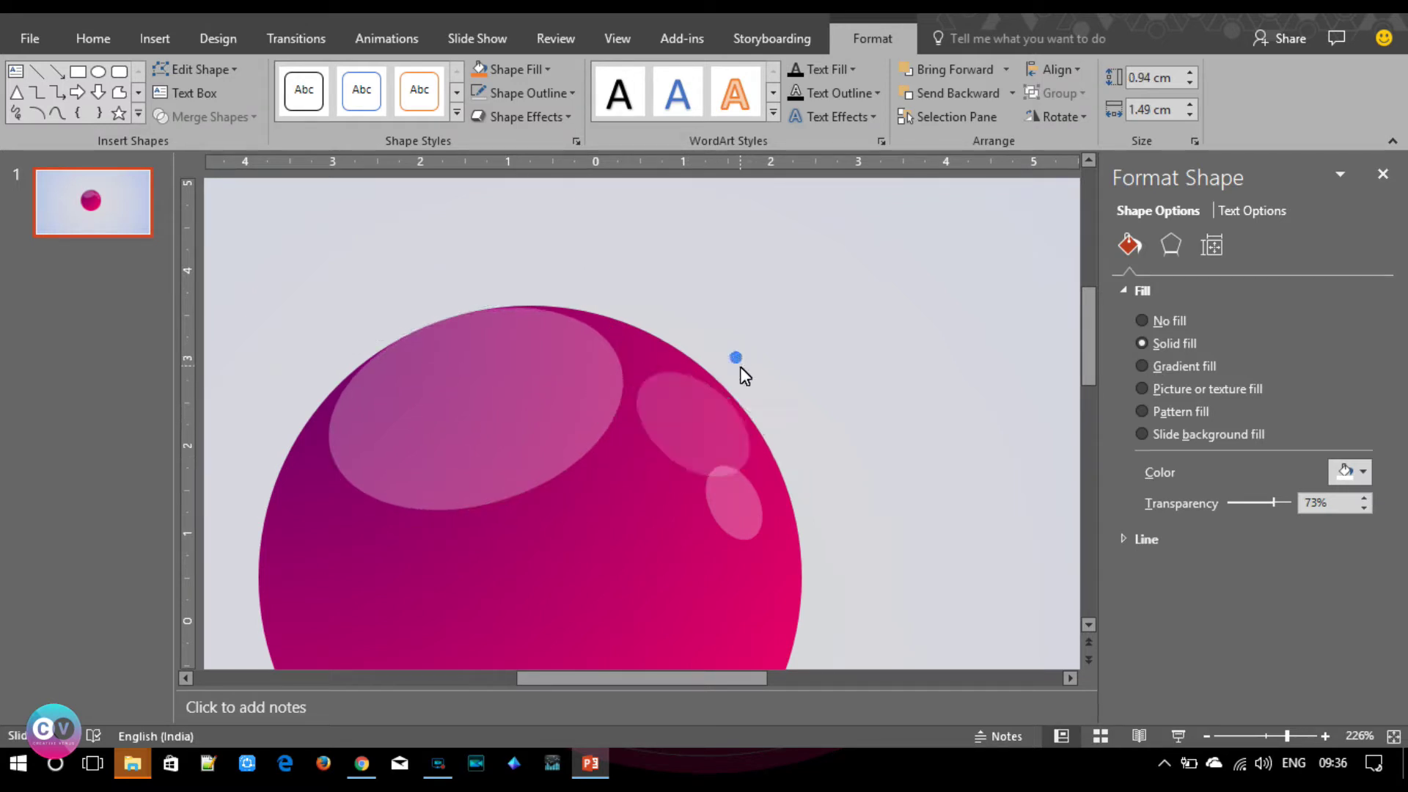
{"action": "left_click", "coordinate": [737, 410]}
{"action": "left_click", "coordinate": [741, 513]}
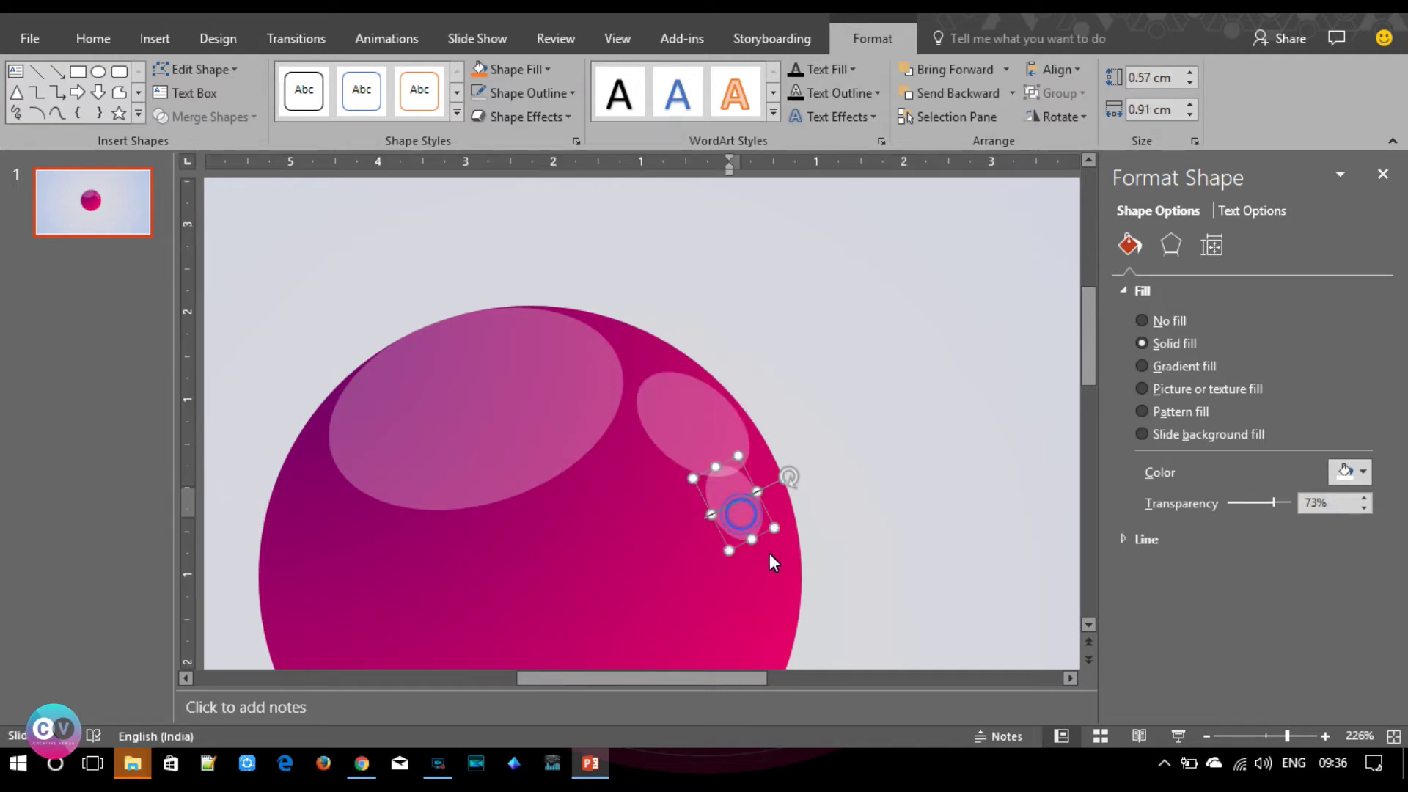
{"action": "left_click", "coordinate": [741, 548]}
{"action": "left_click_drag", "start_coordinate": [737, 525], "coordinate": [762, 553]}
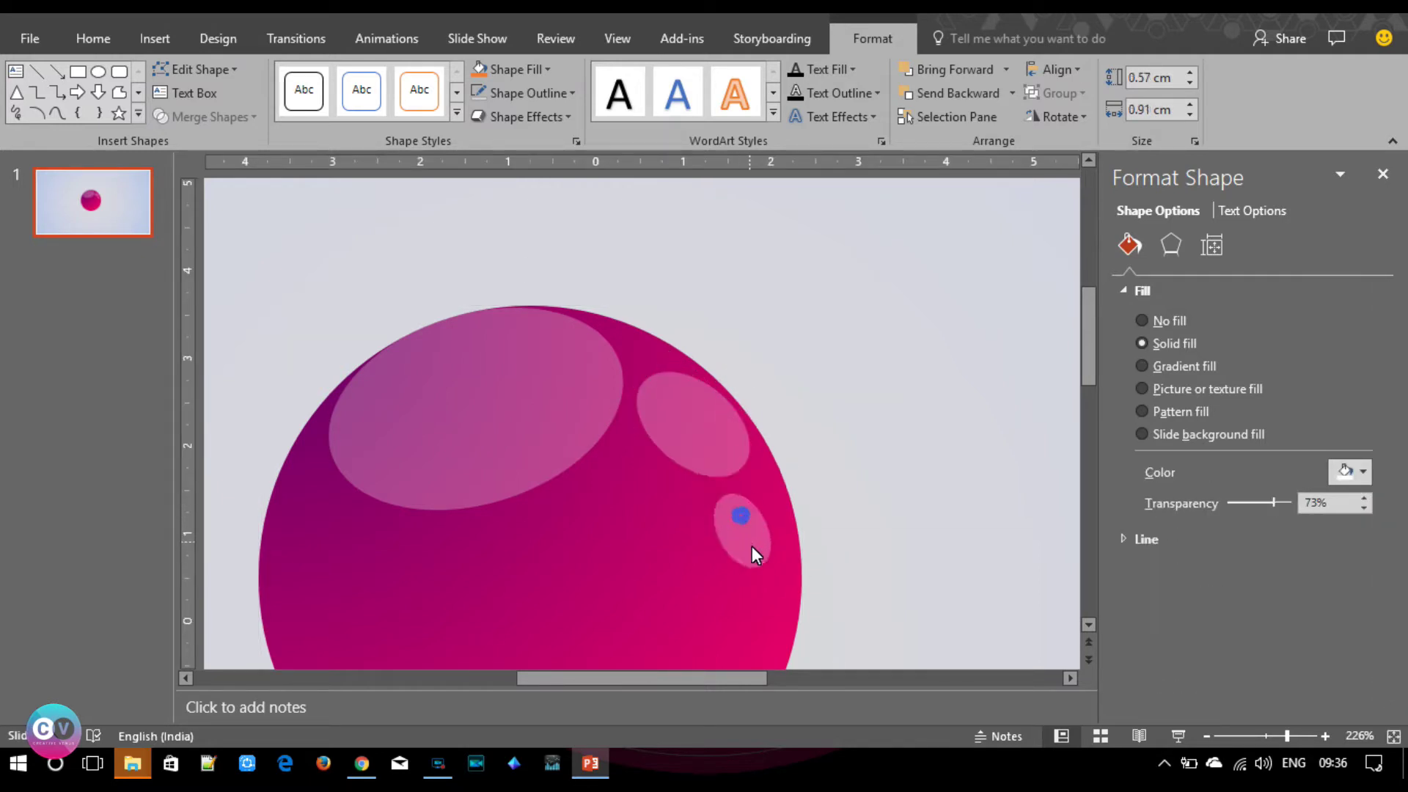
{"action": "left_click", "coordinate": [704, 441]}
{"action": "left_click_drag", "start_coordinate": [704, 441], "coordinate": [711, 456]}
{"action": "left_click_drag", "start_coordinate": [739, 390], "coordinate": [753, 402]}
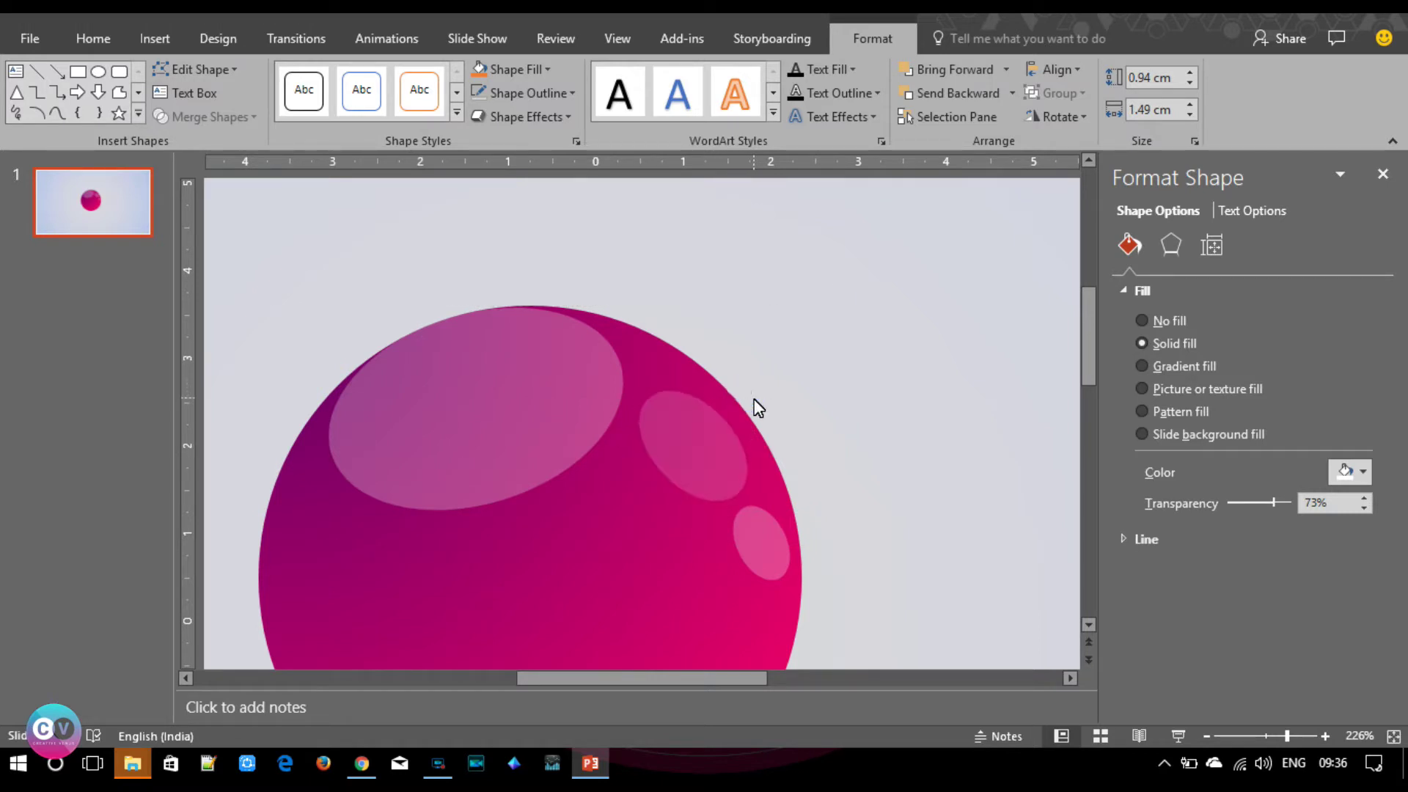
{"action": "left_click", "coordinate": [760, 543]}
{"action": "mouse_move", "coordinate": [763, 549]}
{"action": "left_mouse_down"}
{"action": "mouse_move", "coordinate": [804, 528]}
{"action": "mouse_move", "coordinate": [756, 552]}
{"action": "left_mouse_up"}
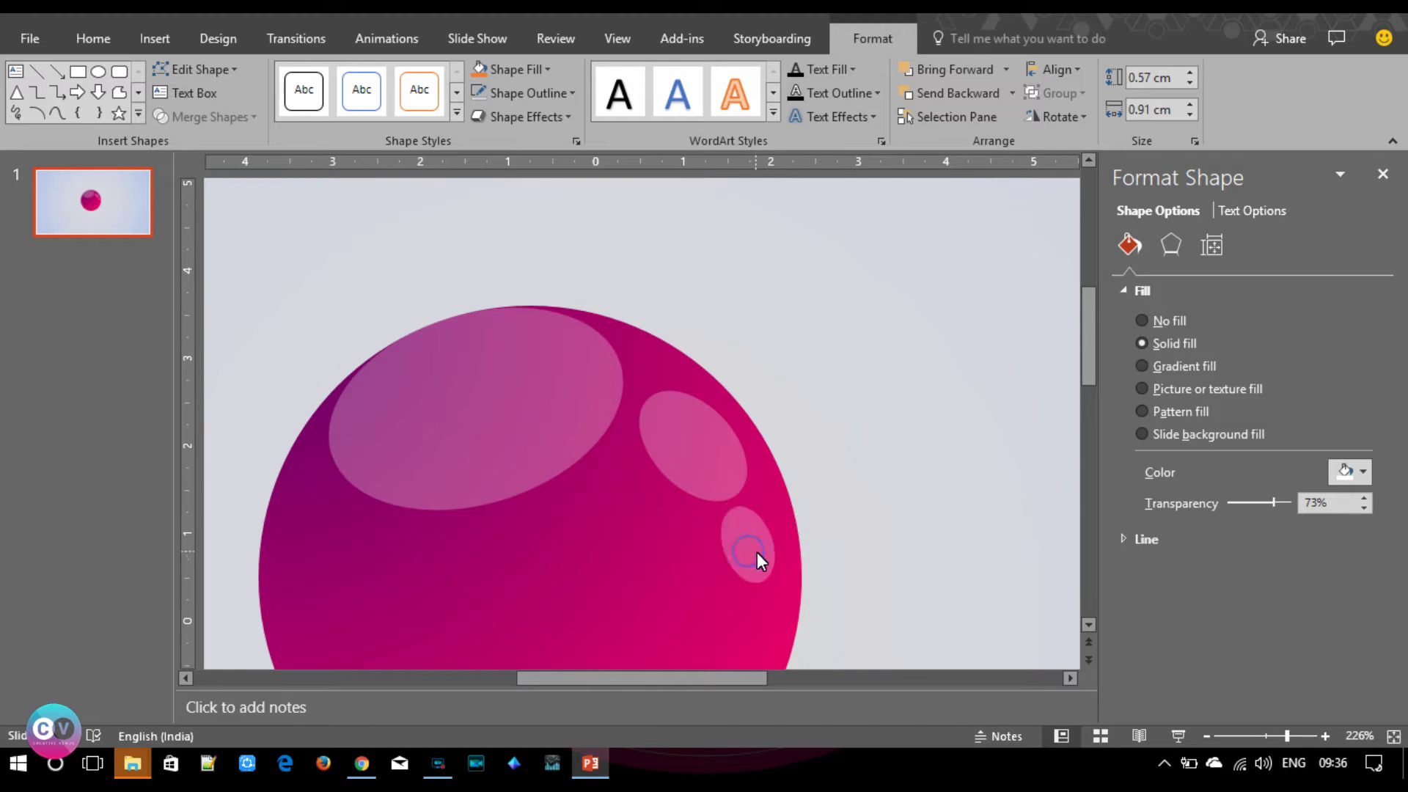
{"action": "left_click", "coordinate": [1256, 733]}
{"action": "left_click", "coordinate": [913, 563]}
Raise the large highlight's transparency to 89% and delete a middle stop from the sphere's gradient.
{"action": "left_click", "coordinate": [566, 394]}
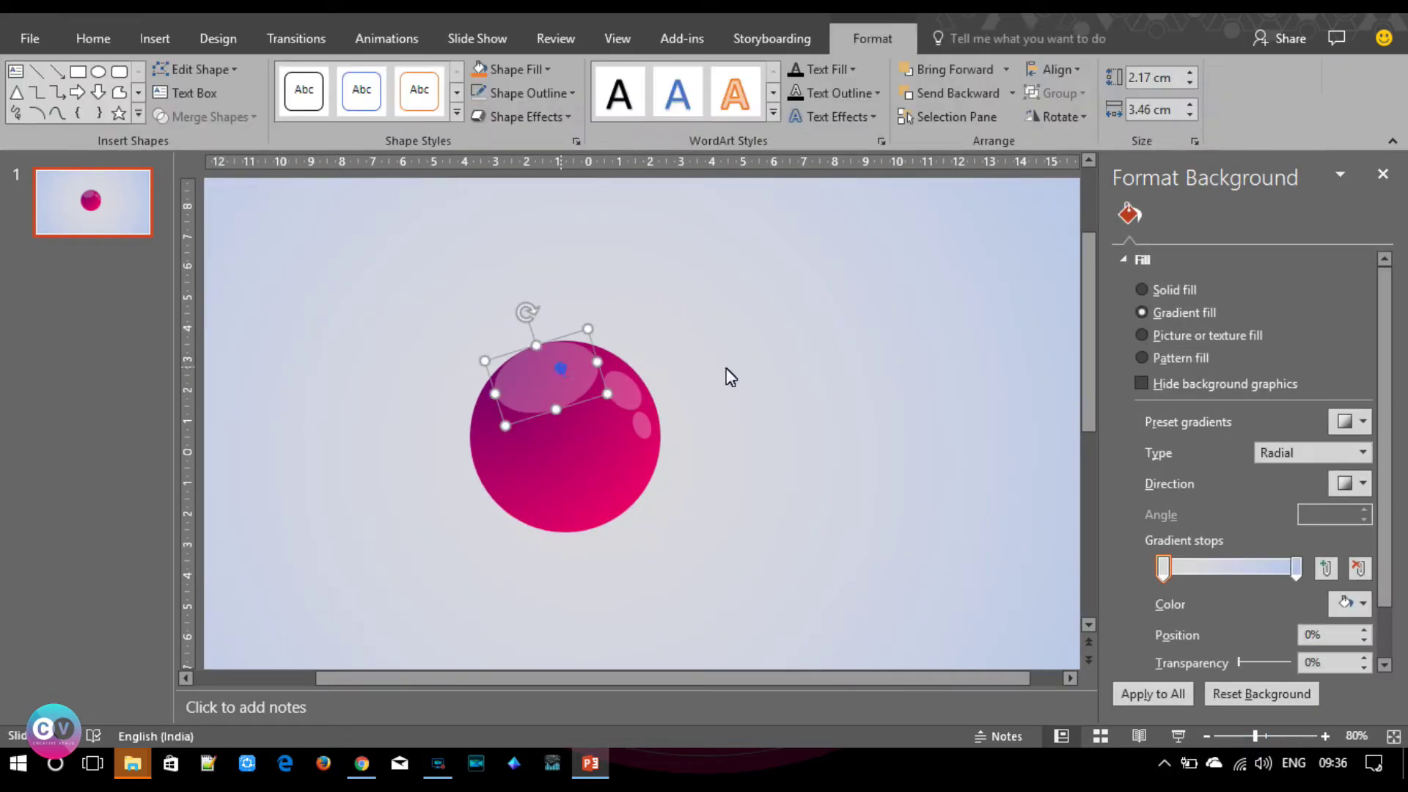
{"action": "left_click_drag", "start_coordinate": [1279, 498], "coordinate": [1283, 500]}
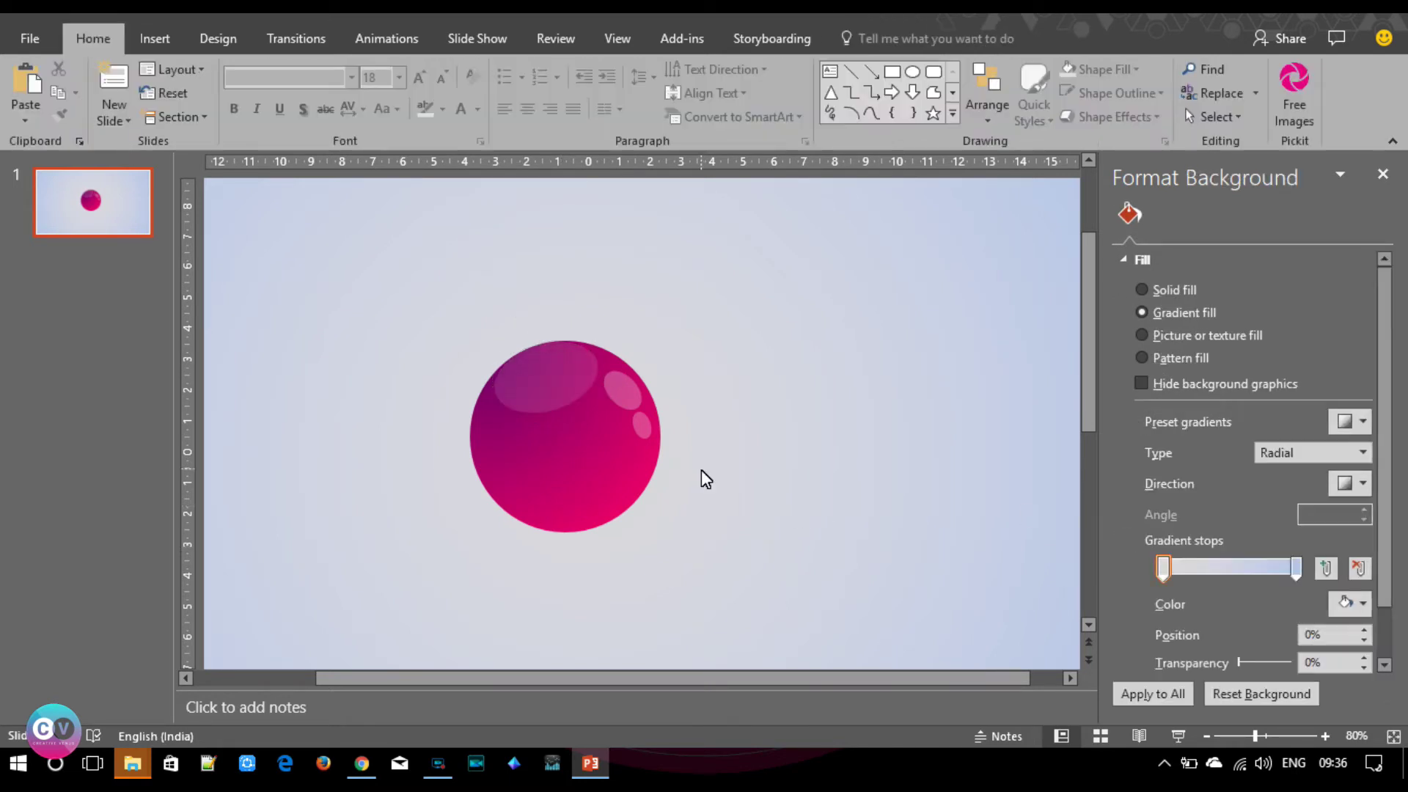
{"action": "left_click", "coordinate": [620, 462]}
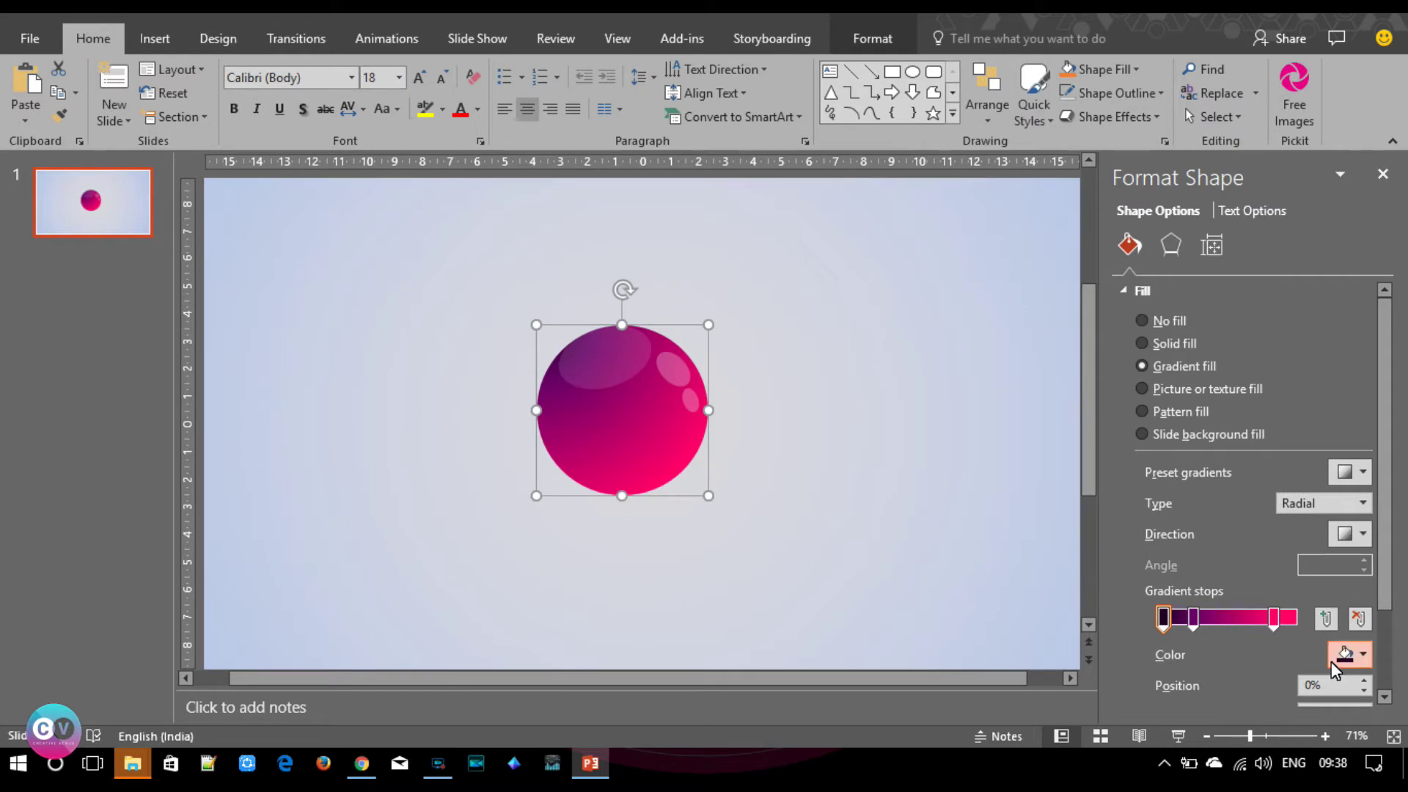
{"action": "left_click_drag", "start_coordinate": [1193, 617], "coordinate": [1077, 629]}
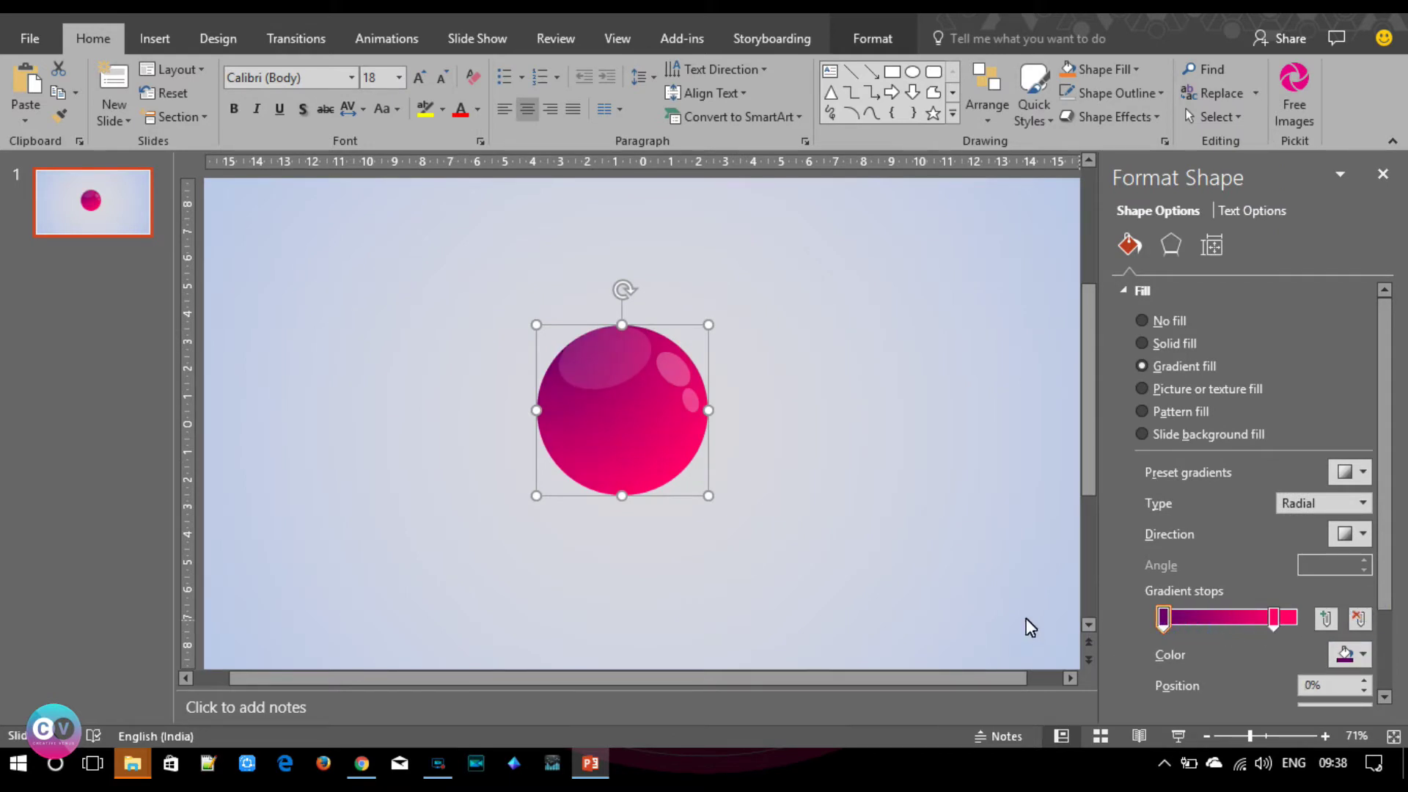
{"action": "left_click", "coordinate": [765, 532]}
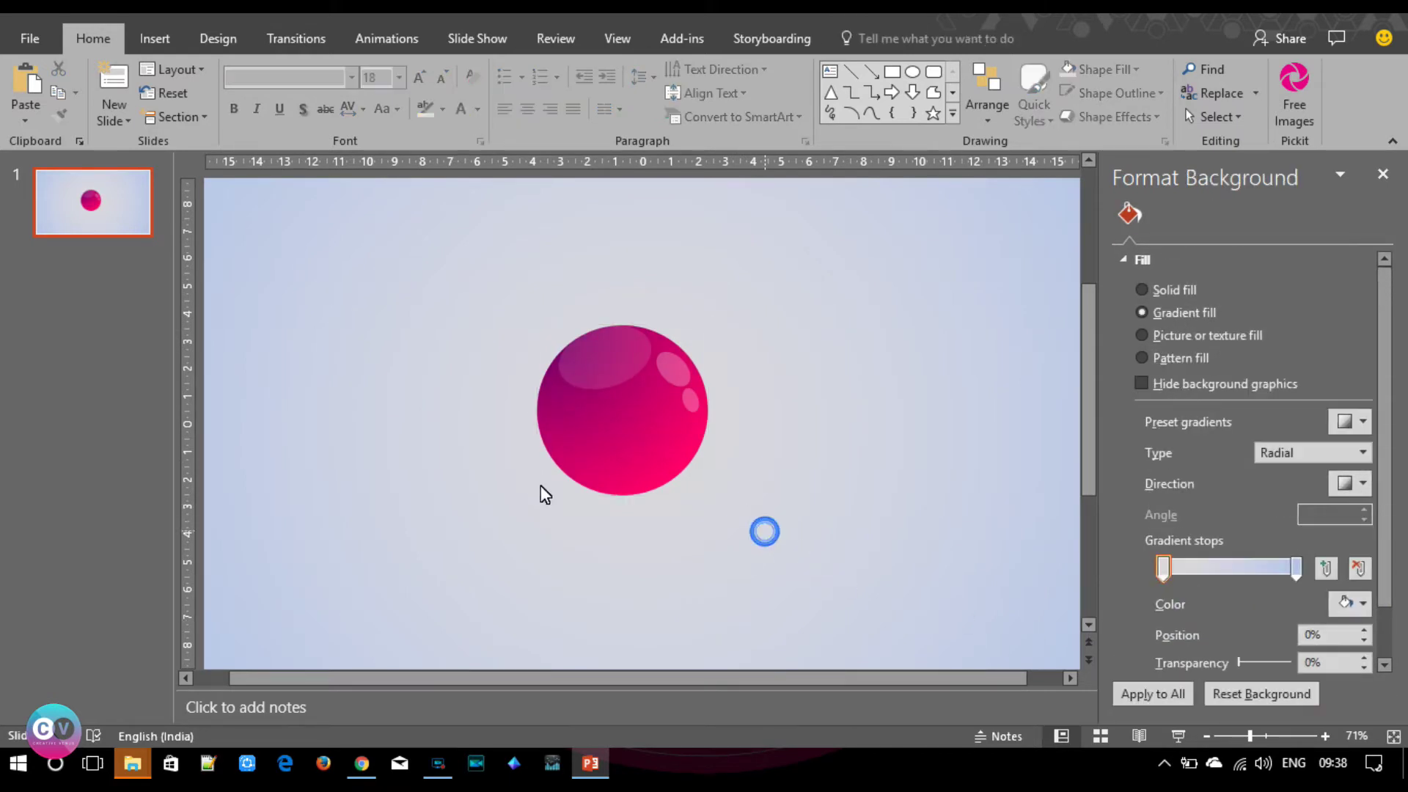
{"action": "left_click", "coordinate": [154, 38]}
Draw a Donut shape, centre it over the pink sphere and widen its hole to fit.
{"action": "left_click", "coordinate": [344, 110]}
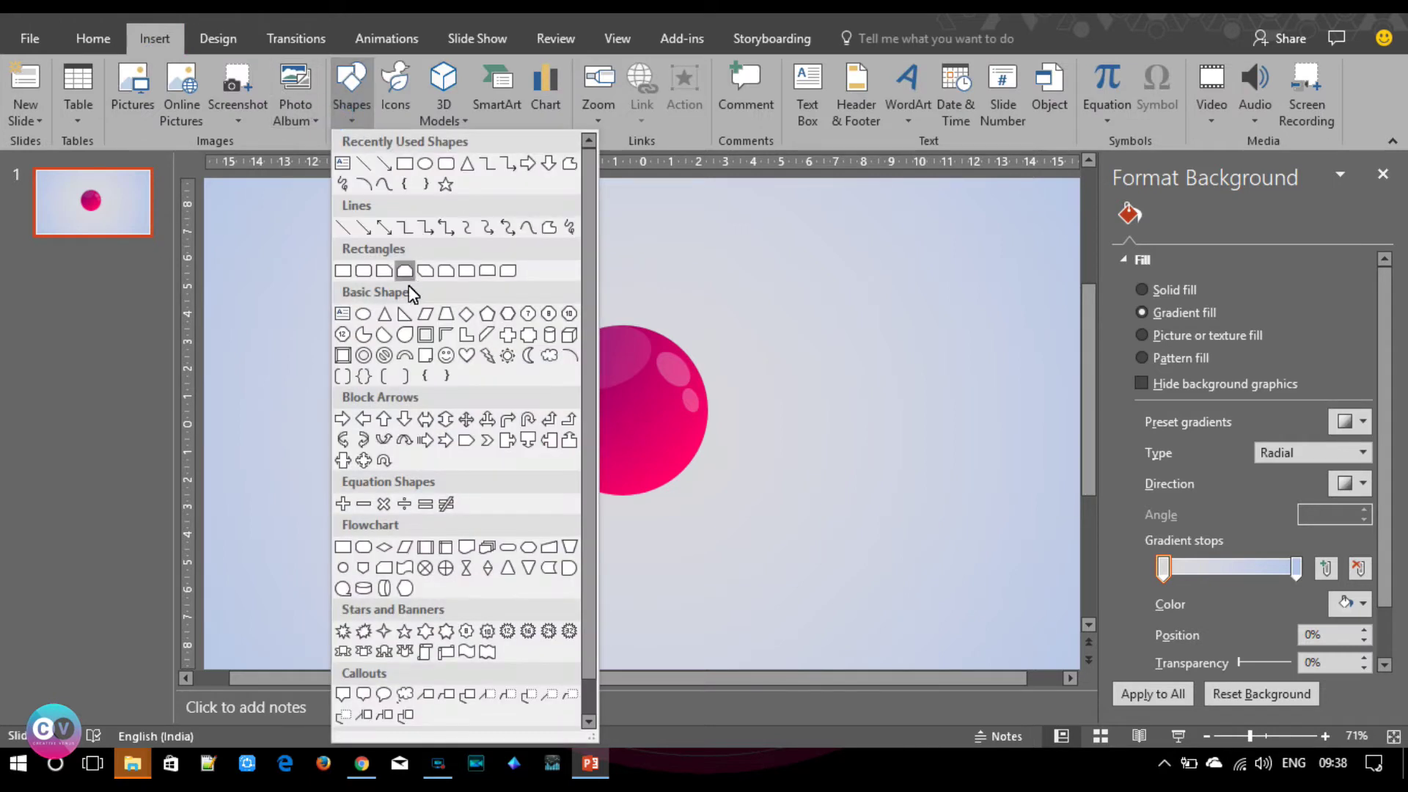
{"action": "left_click", "coordinate": [399, 357]}
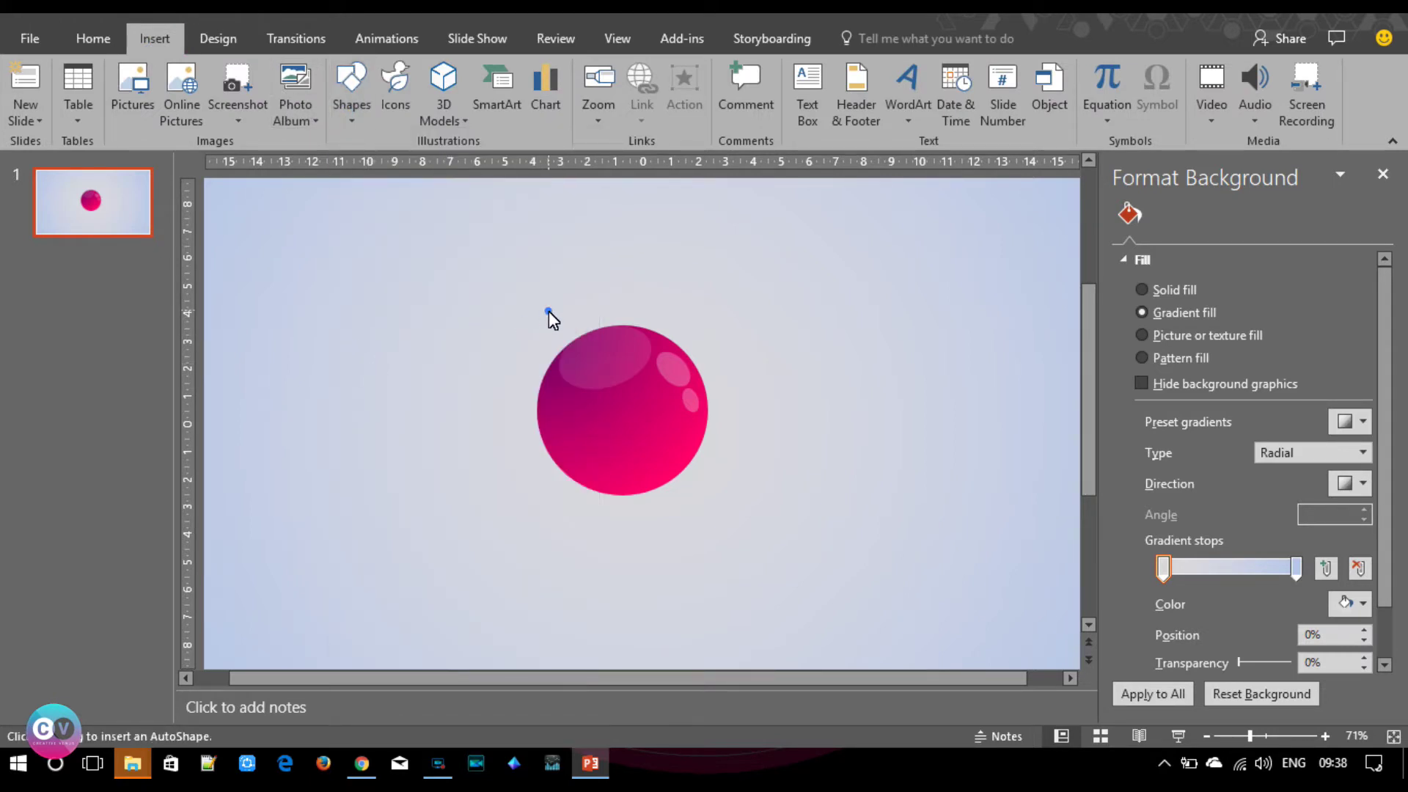
{"action": "left_click_drag", "start_coordinate": [549, 310], "coordinate": [675, 425]}
{"action": "left_click_drag", "start_coordinate": [591, 387], "coordinate": [658, 470]}
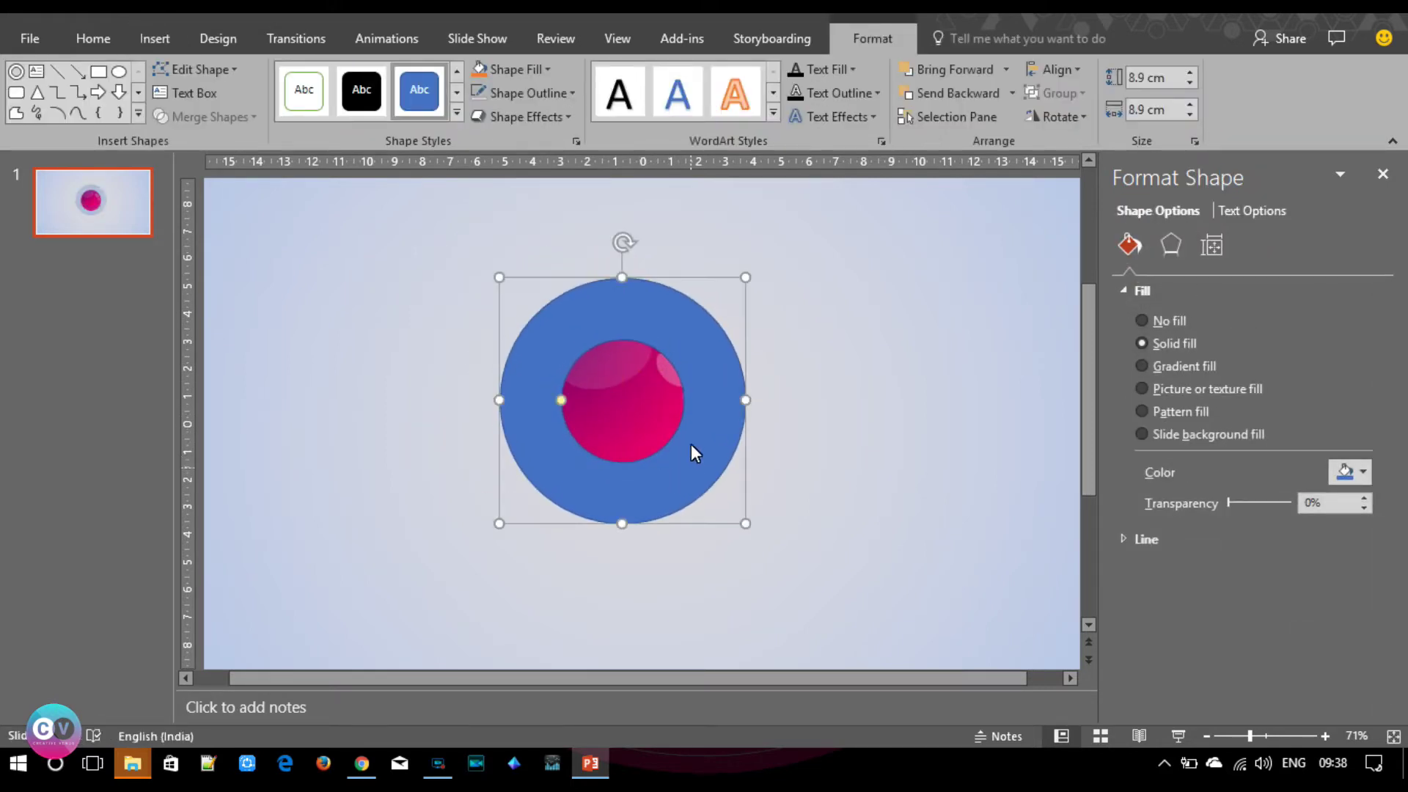
{"action": "left_click_drag", "start_coordinate": [561, 401], "coordinate": [532, 402]}
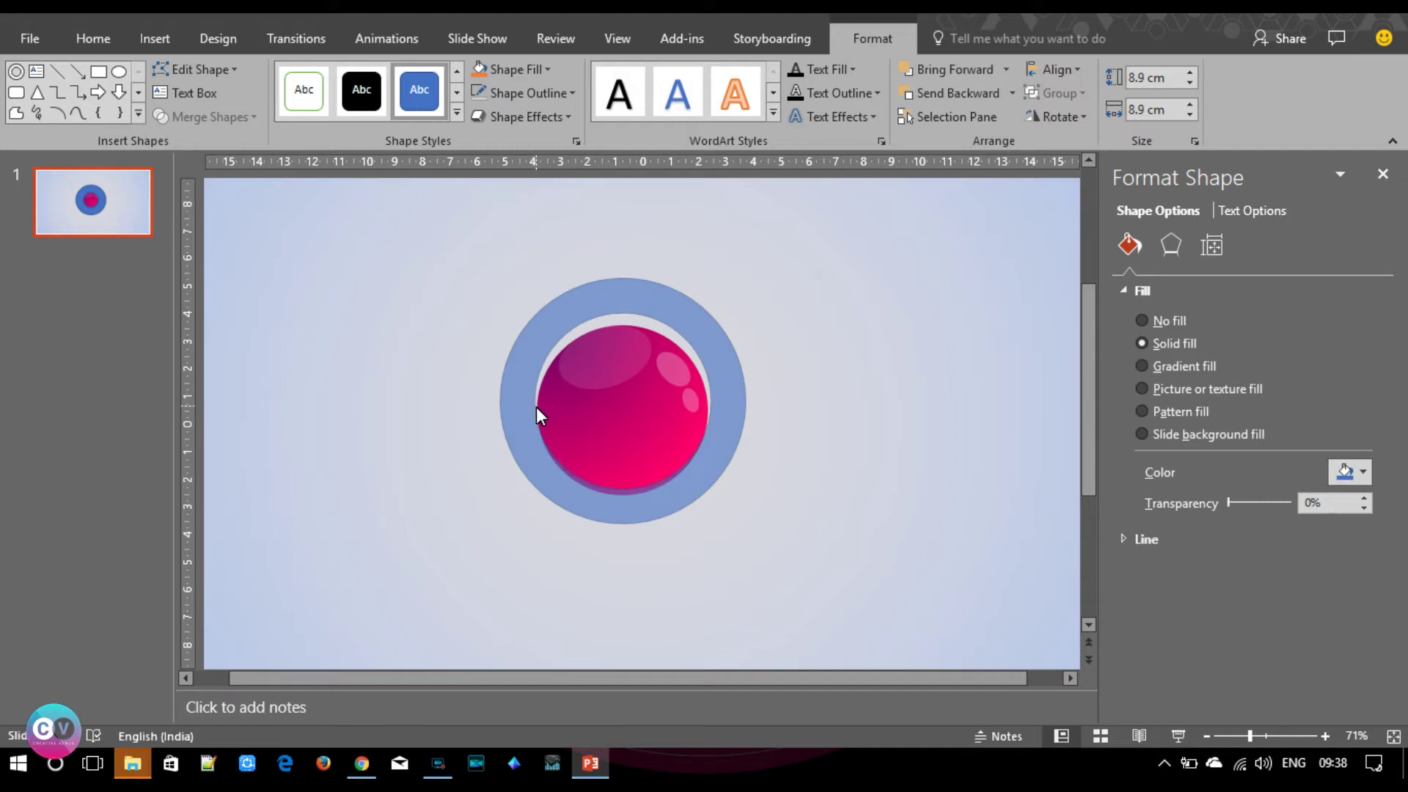
{"action": "left_click_drag", "start_coordinate": [660, 510], "coordinate": [662, 515]}
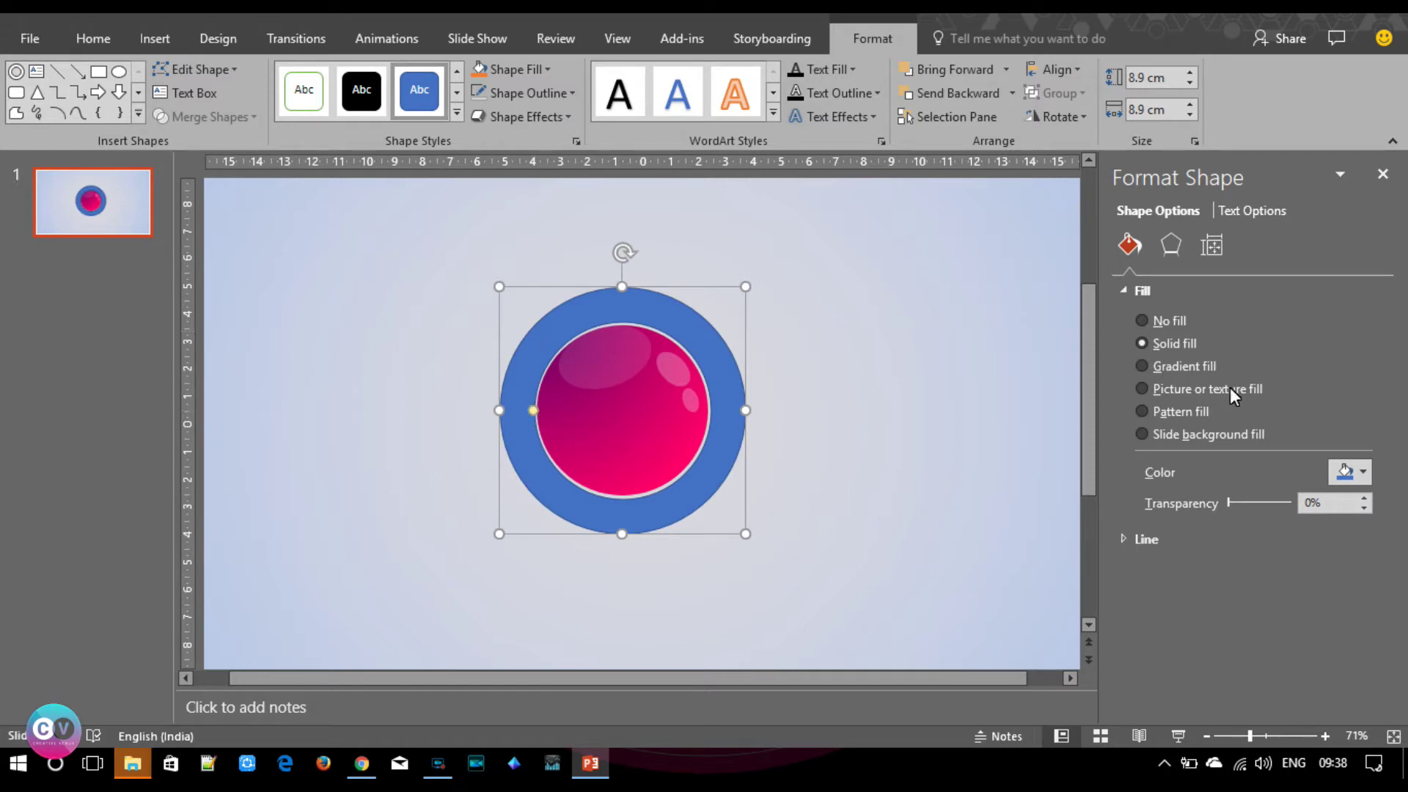
Give the ring a Linear gradient fill with light grey and grey first two stops.
{"action": "left_click", "coordinate": [1195, 365]}
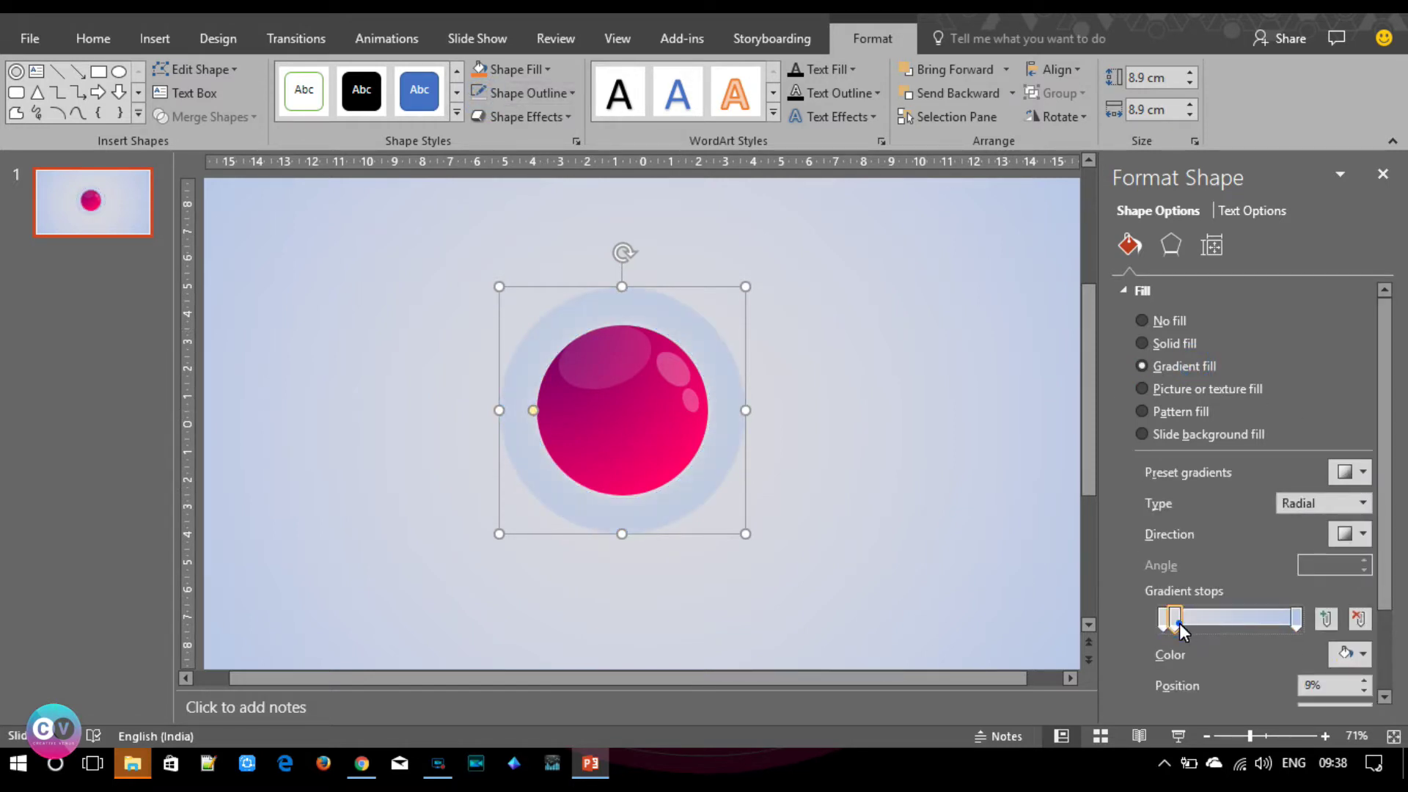
{"action": "left_click", "coordinate": [1158, 618]}
{"action": "left_click", "coordinate": [1361, 653]}
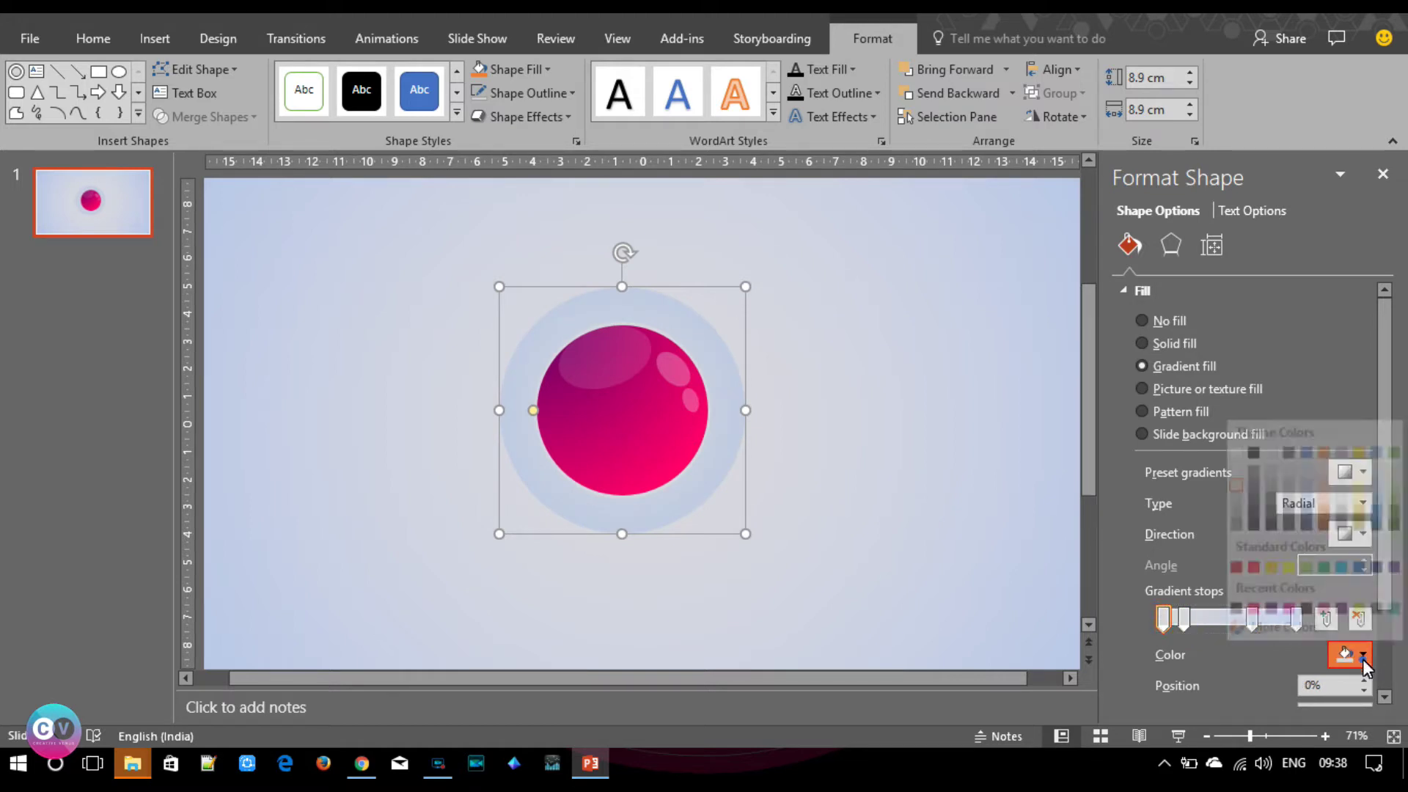
{"action": "left_click", "coordinate": [1235, 473]}
{"action": "left_click", "coordinate": [1180, 618]}
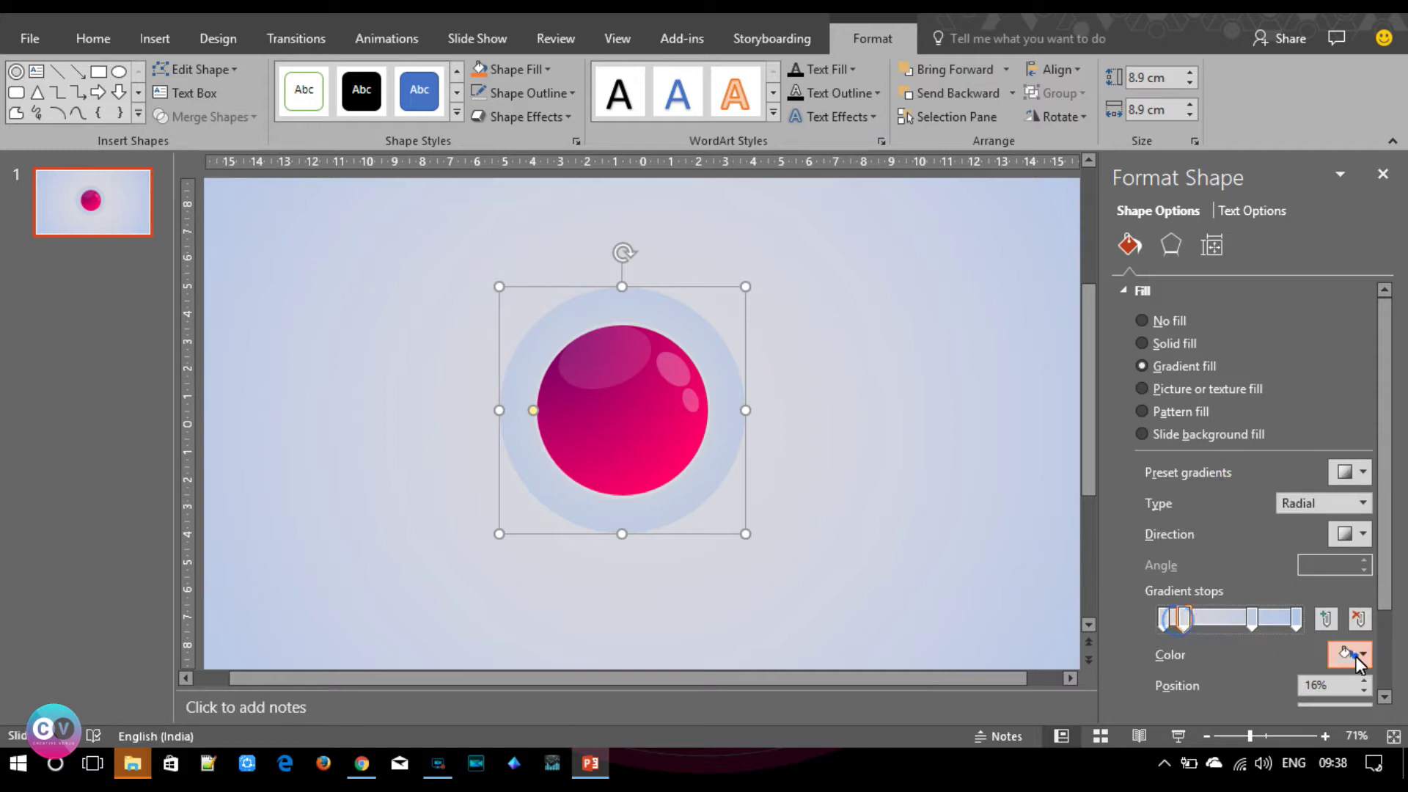
{"action": "left_click", "coordinate": [1355, 654]}
{"action": "left_click", "coordinate": [1234, 506]}
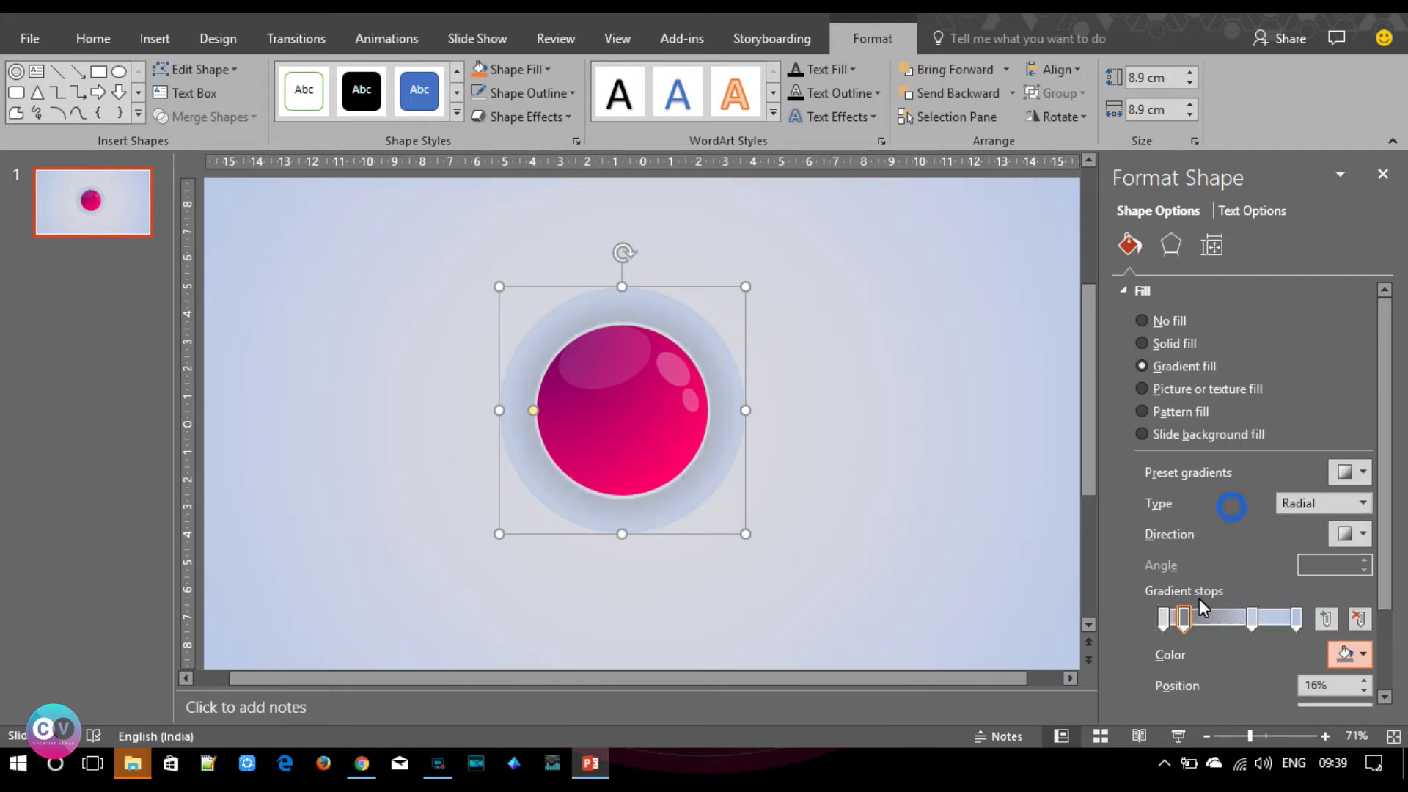
{"action": "left_click", "coordinate": [1362, 503]}
{"action": "left_click", "coordinate": [1309, 522]}
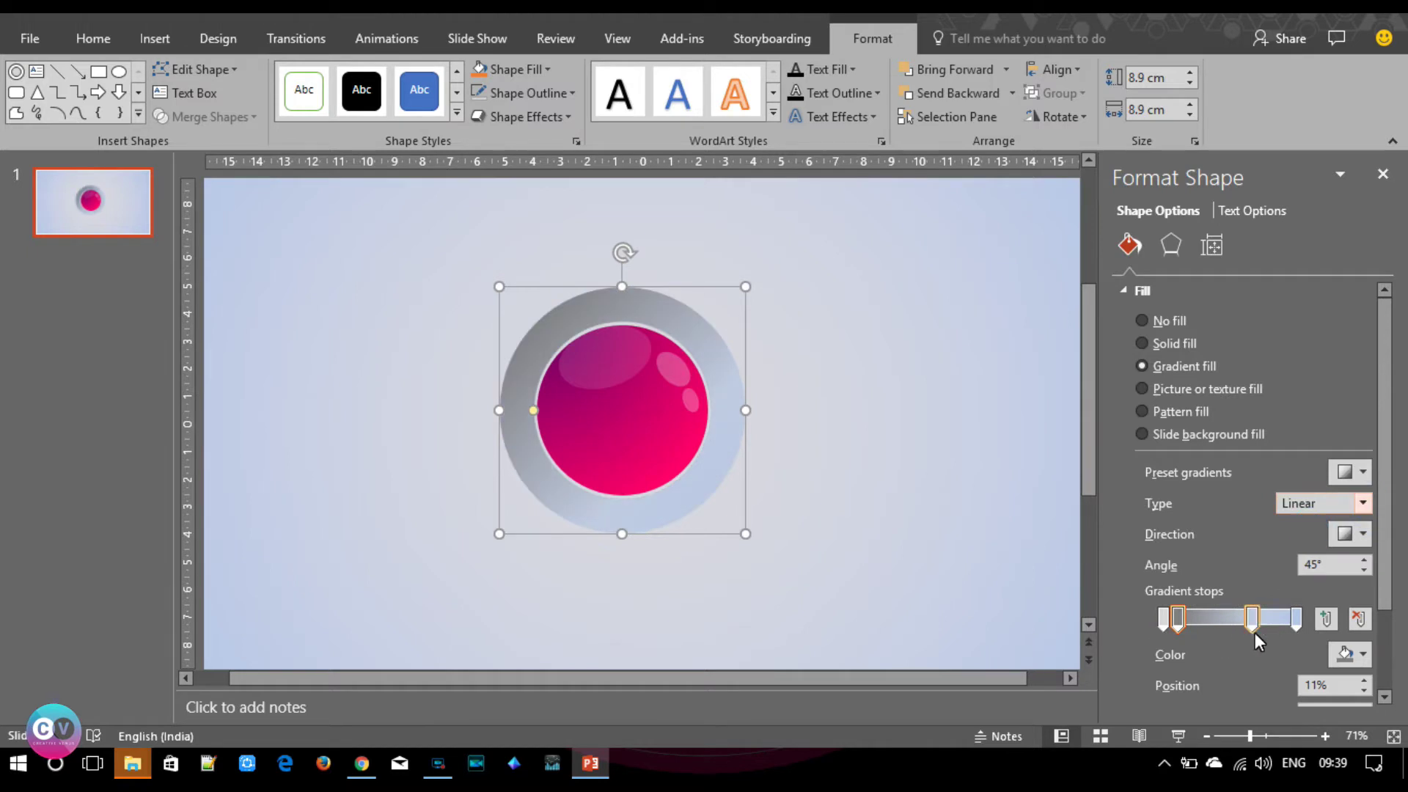
Make the last stops grey and light white-grey, set angle 90° and a stop at 29%.
{"action": "left_click", "coordinate": [1250, 620]}
{"action": "left_click", "coordinate": [1347, 654]}
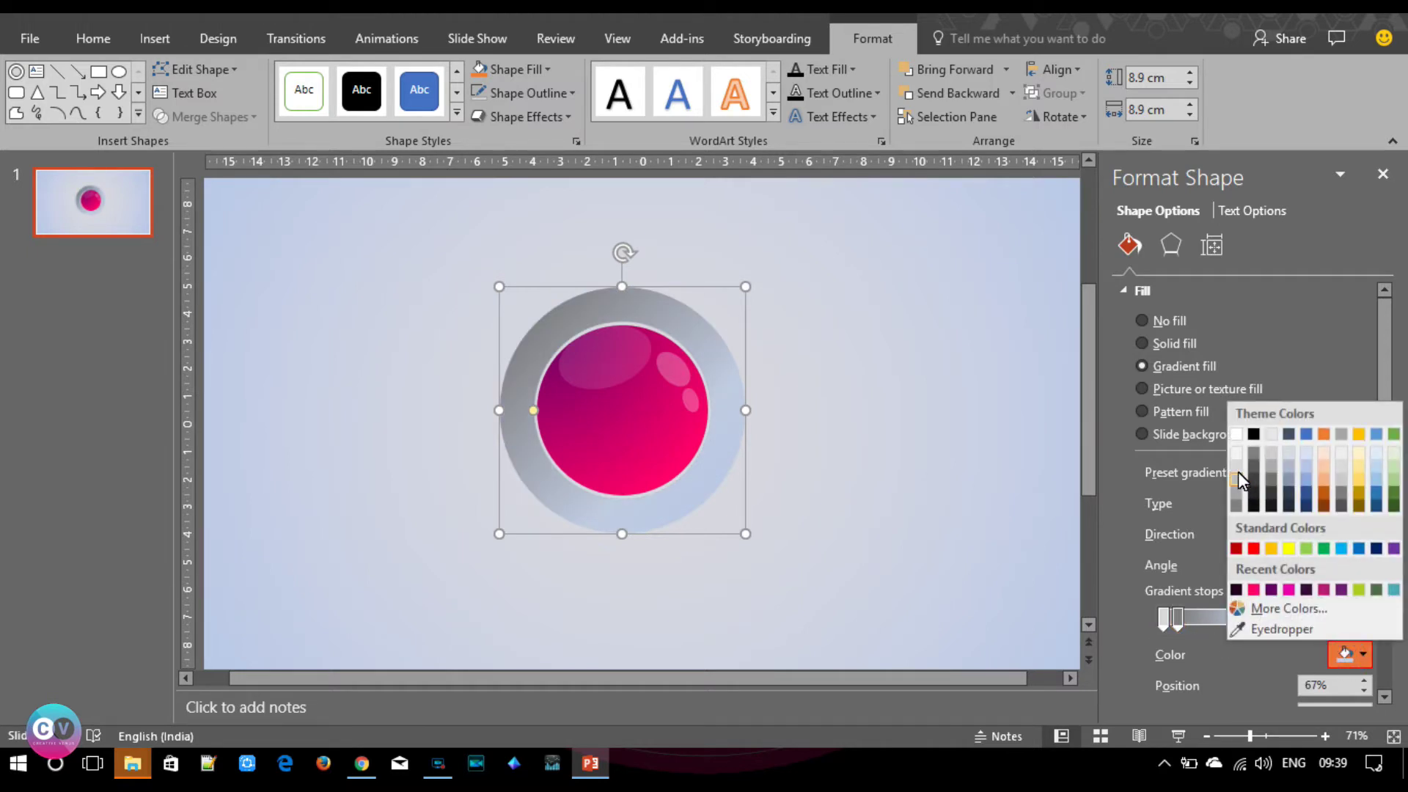
{"action": "left_click", "coordinate": [1239, 478]}
{"action": "left_click", "coordinate": [1300, 620]}
{"action": "left_click", "coordinate": [1328, 647]}
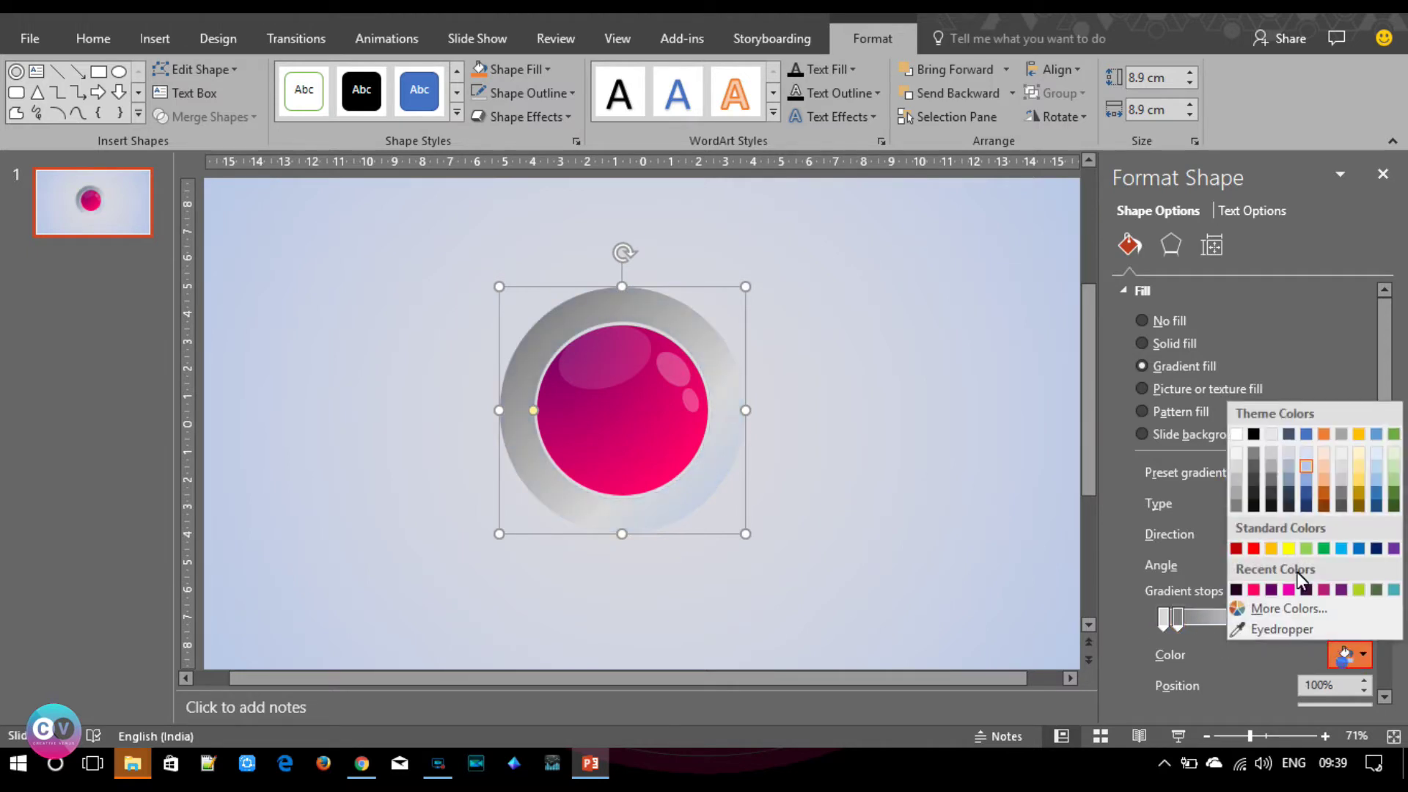
{"action": "left_click", "coordinate": [1236, 457]}
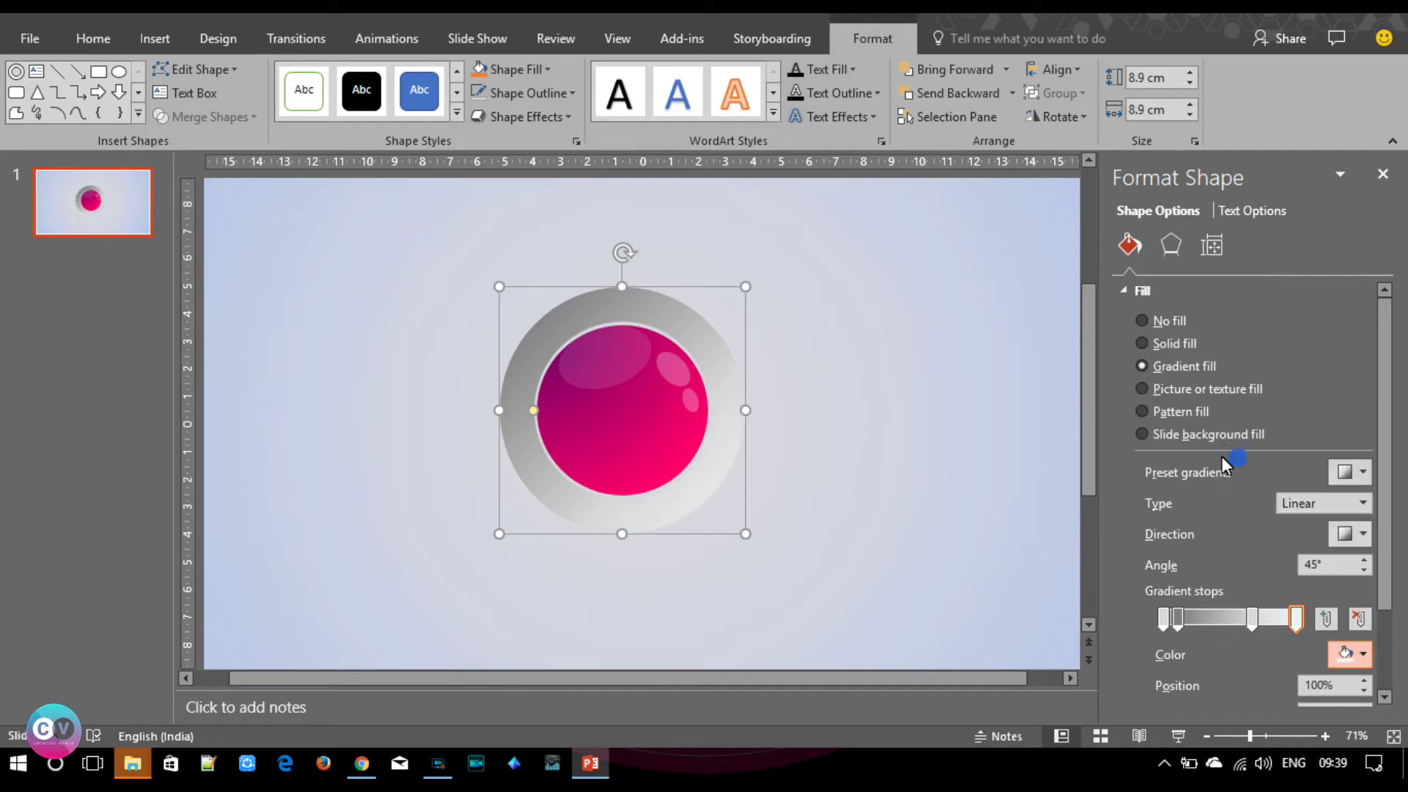
{"action": "left_click", "coordinate": [849, 561]}
{"action": "left_click", "coordinate": [642, 530]}
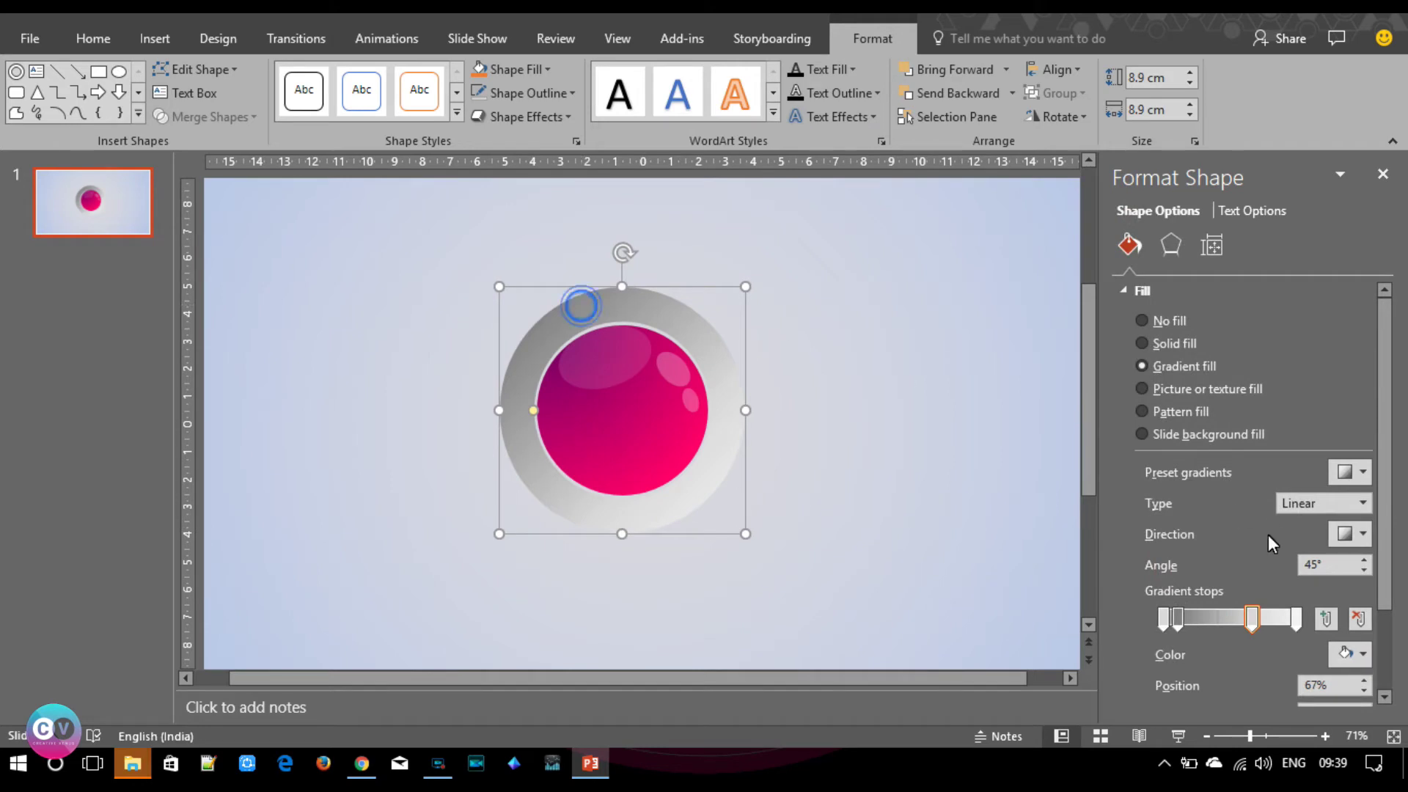
{"action": "left_click_drag", "start_coordinate": [1175, 619], "coordinate": [1192, 619]}
{"action": "left_click", "coordinate": [1362, 533]}
{"action": "left_click", "coordinate": [1287, 566]}
{"action": "left_click_drag", "start_coordinate": [1188, 628], "coordinate": [1203, 627]}
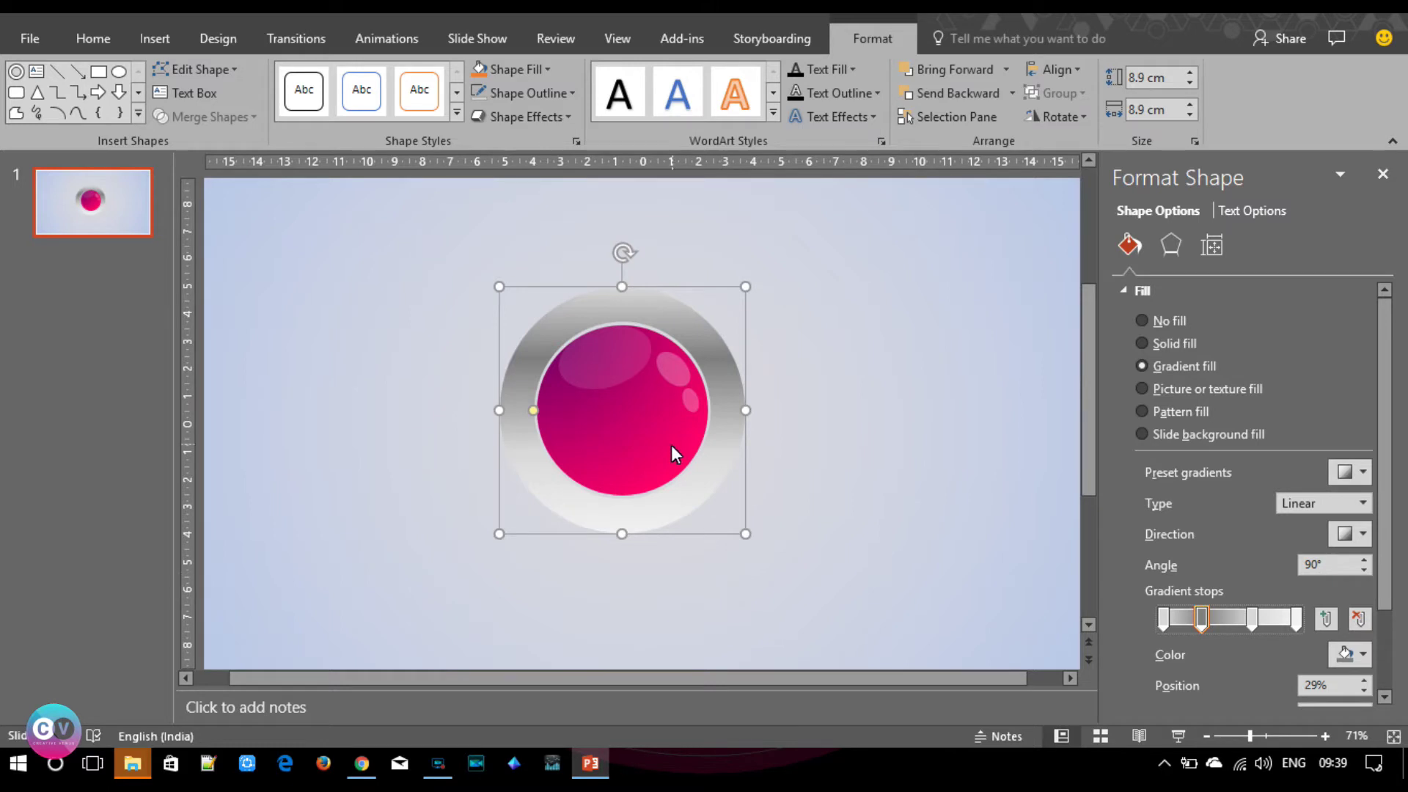
Marquee-select the ring, sphere and highlights and group them with Ctrl+G.
{"action": "left_click", "coordinate": [546, 649]}
{"action": "left_click_drag", "start_coordinate": [418, 575], "coordinate": [868, 226]}
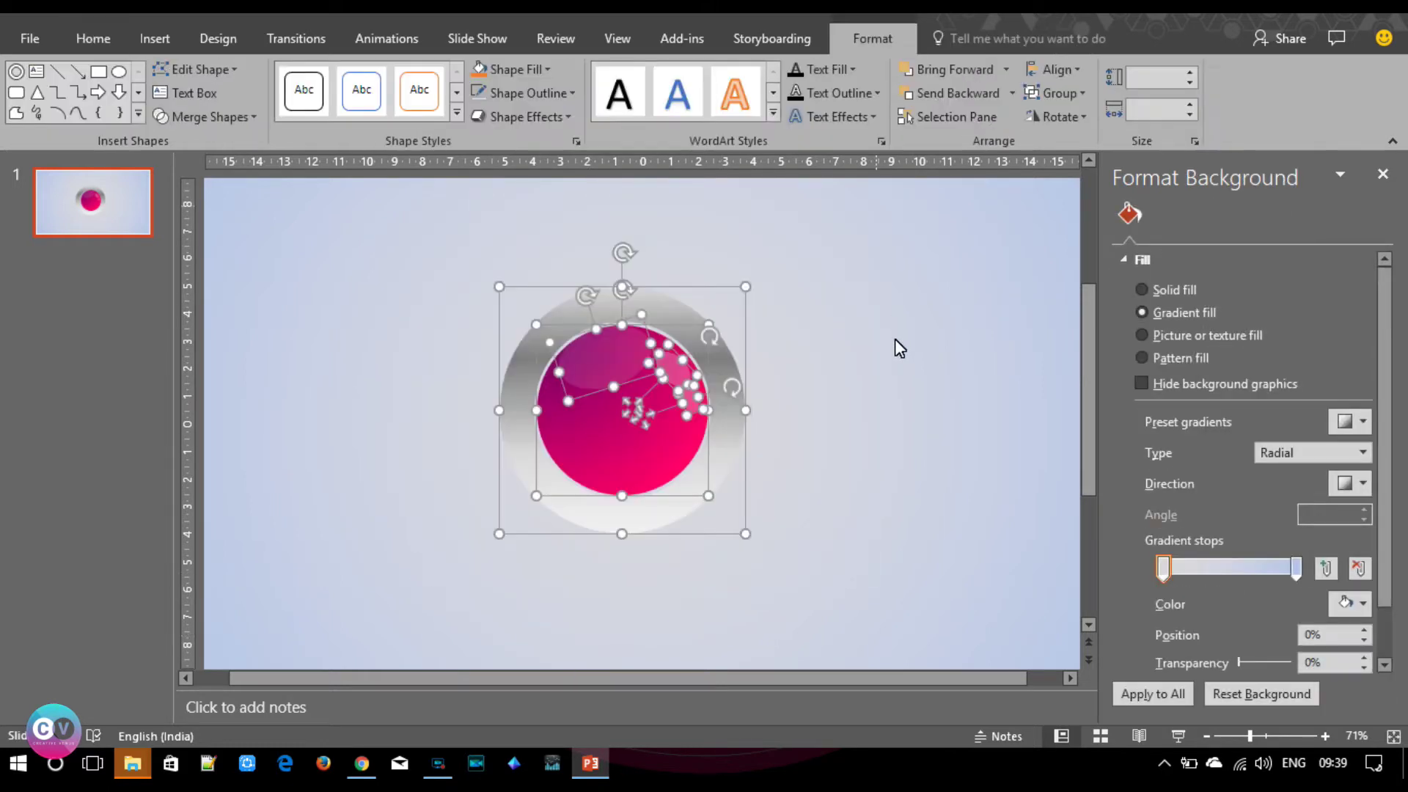
{"action": "key", "text": "ctrl+g"}
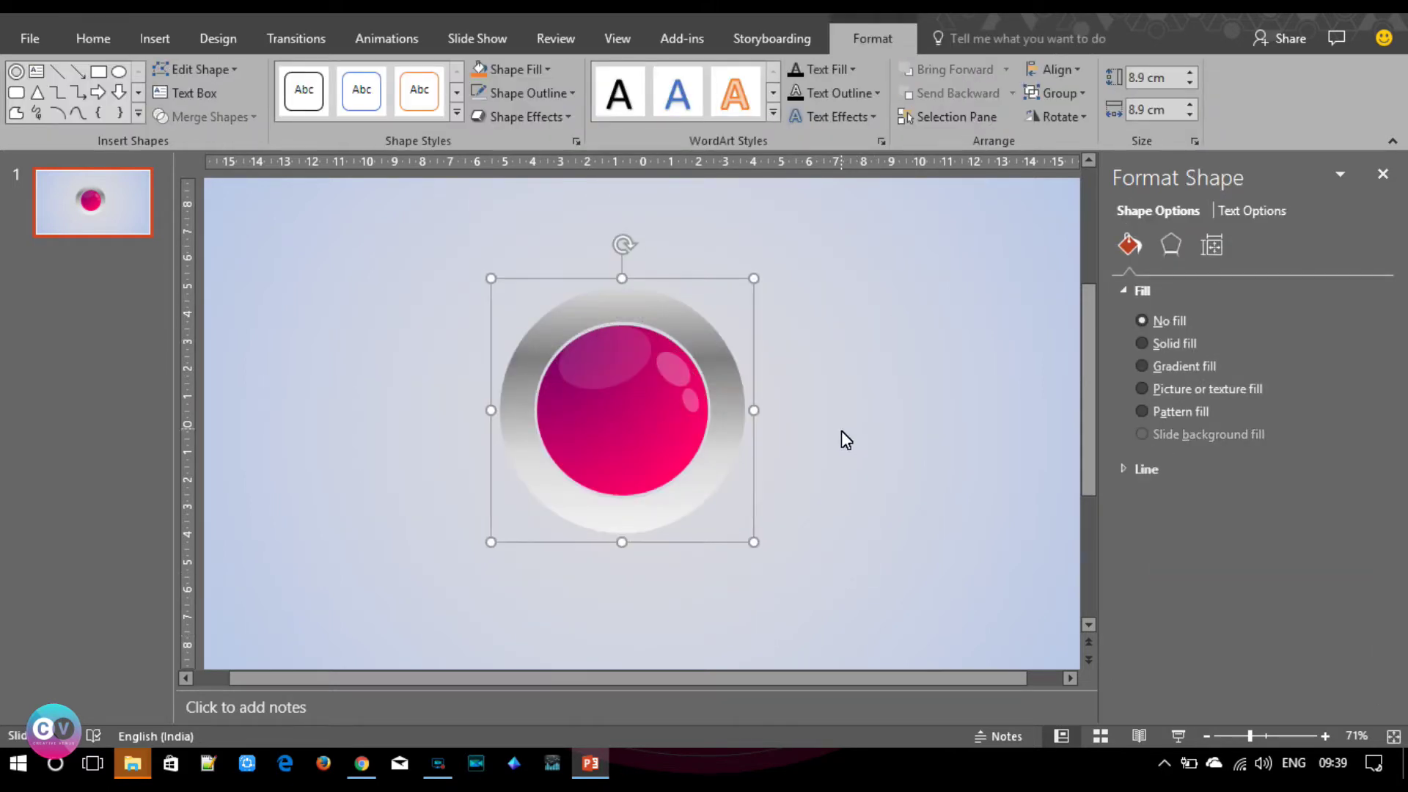
Add an outer shadow to the ring with 30 pt blur and 103% size.
{"action": "left_click", "coordinate": [1171, 245]}
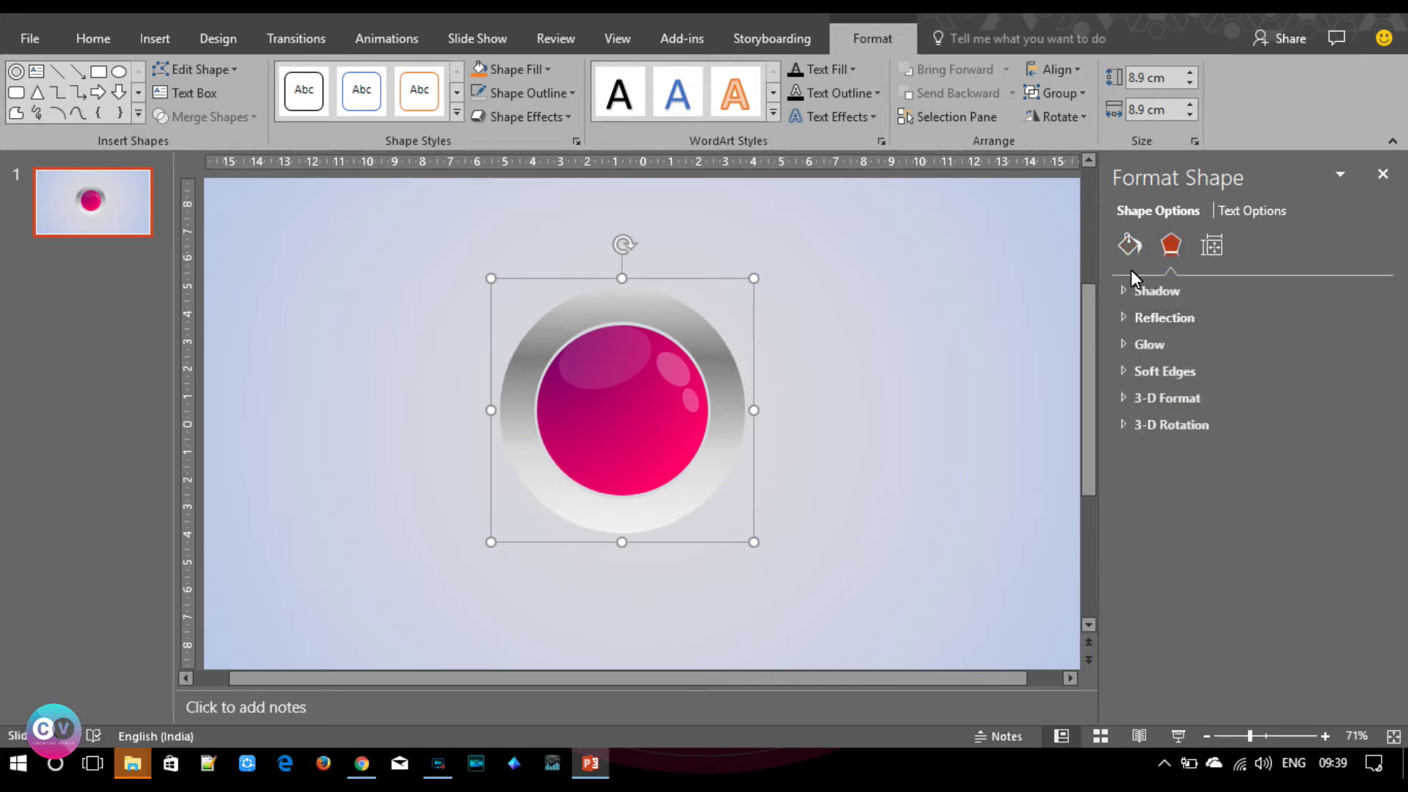
{"action": "left_click", "coordinate": [1138, 291]}
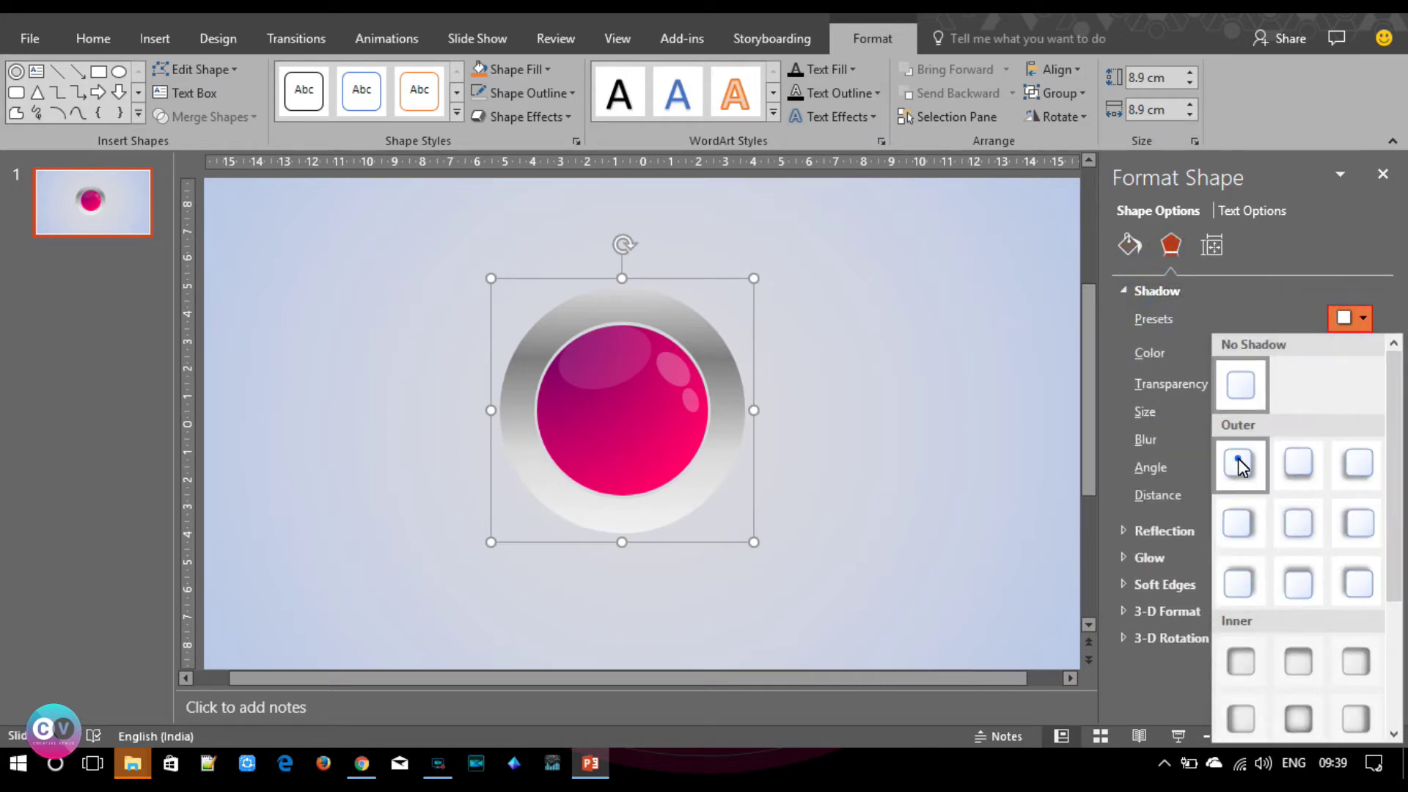
{"action": "left_click", "coordinate": [1238, 462]}
{"action": "left_click_drag", "start_coordinate": [1220, 437], "coordinate": [1239, 441]}
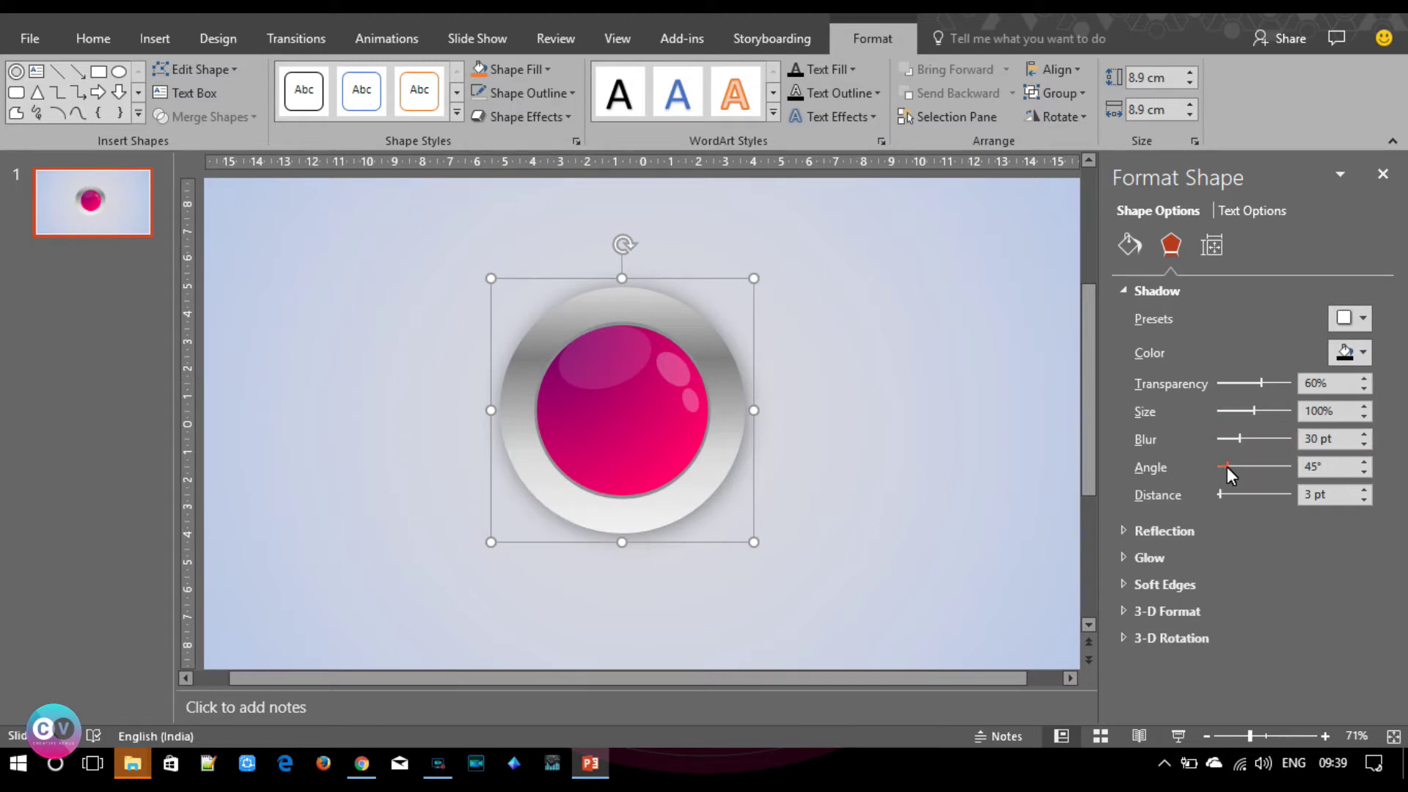
{"action": "left_click", "coordinate": [1361, 407]}
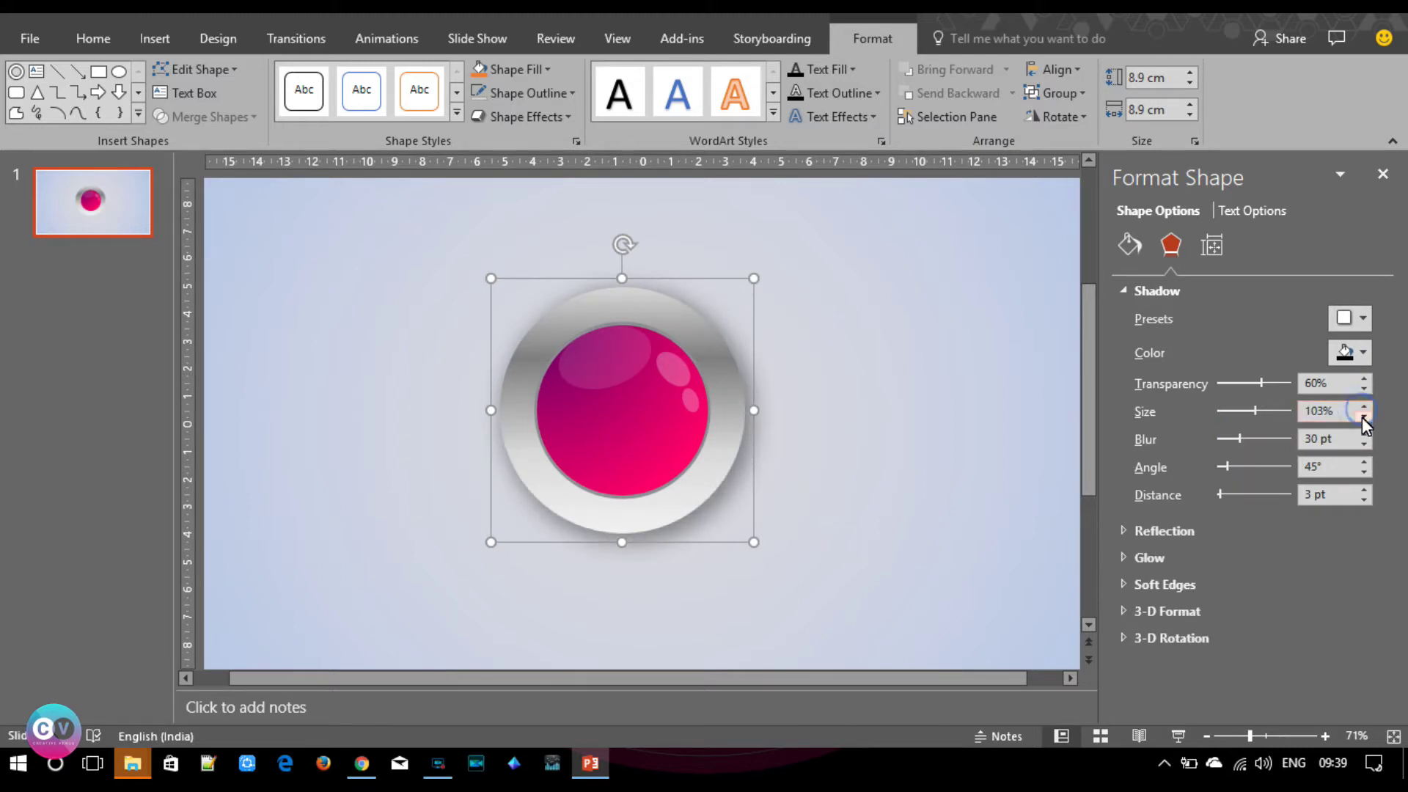
{"action": "left_click", "coordinate": [902, 584]}
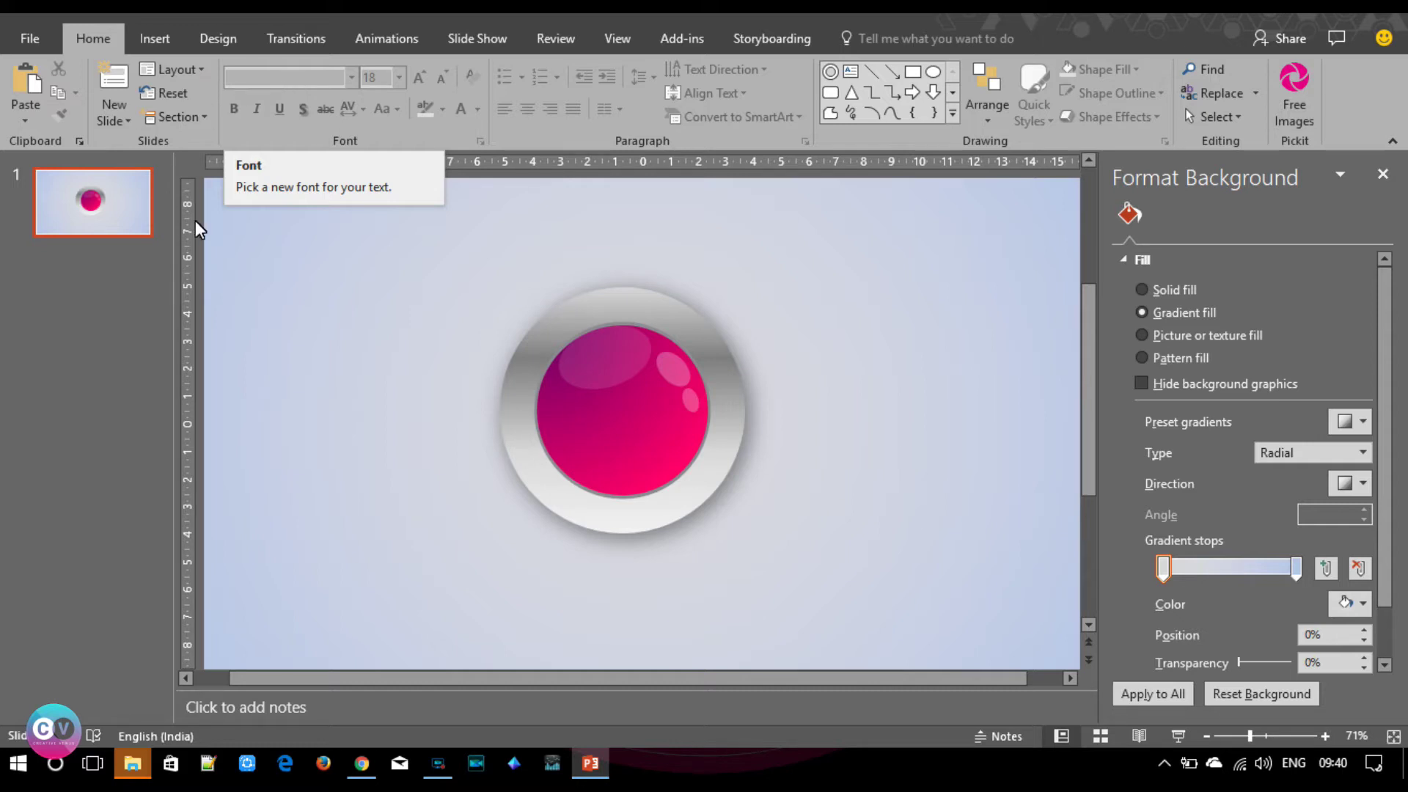
Draw a large oval overlapping the ball's top-left.
{"action": "left_click", "coordinate": [139, 41]}
{"action": "left_click", "coordinate": [351, 91]}
{"action": "left_click", "coordinate": [458, 171]}
{"action": "left_click_drag", "start_coordinate": [328, 262], "coordinate": [652, 411]}
{"action": "left_click_drag", "start_coordinate": [539, 421], "coordinate": [566, 292]}
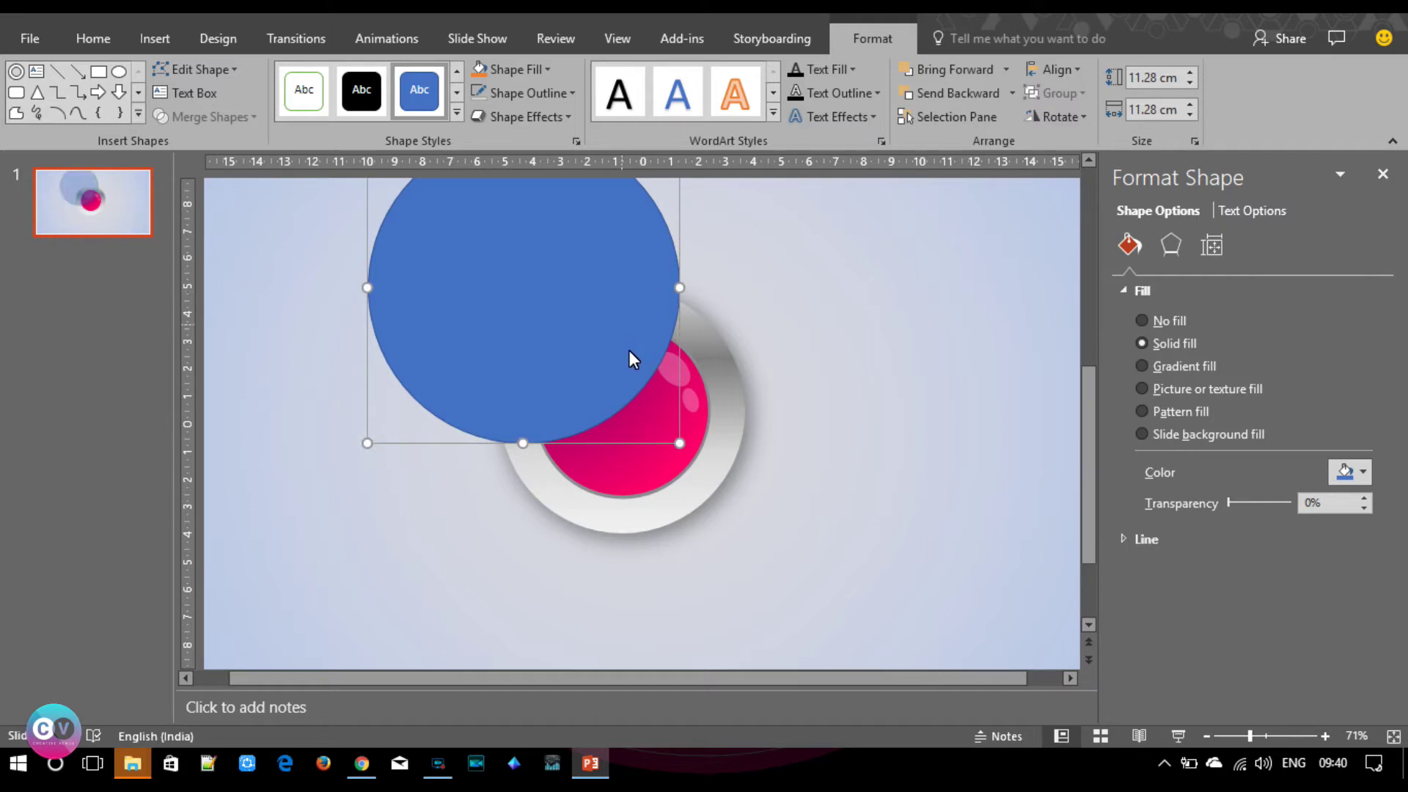
Duplicate the inner pink circle and intersect it with the large oval into a lens shape.
{"action": "left_click", "coordinate": [622, 484]}
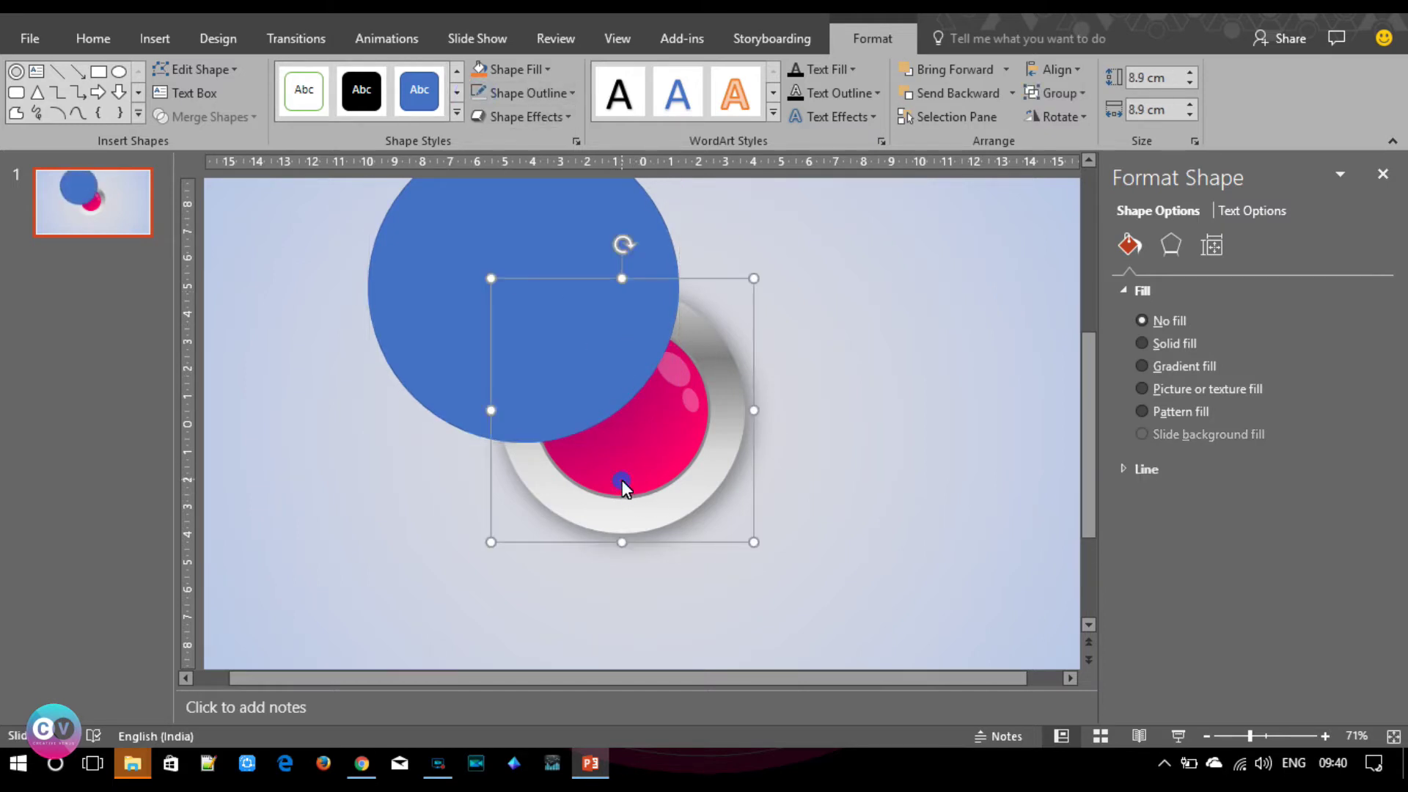
{"action": "left_click", "coordinate": [634, 464]}
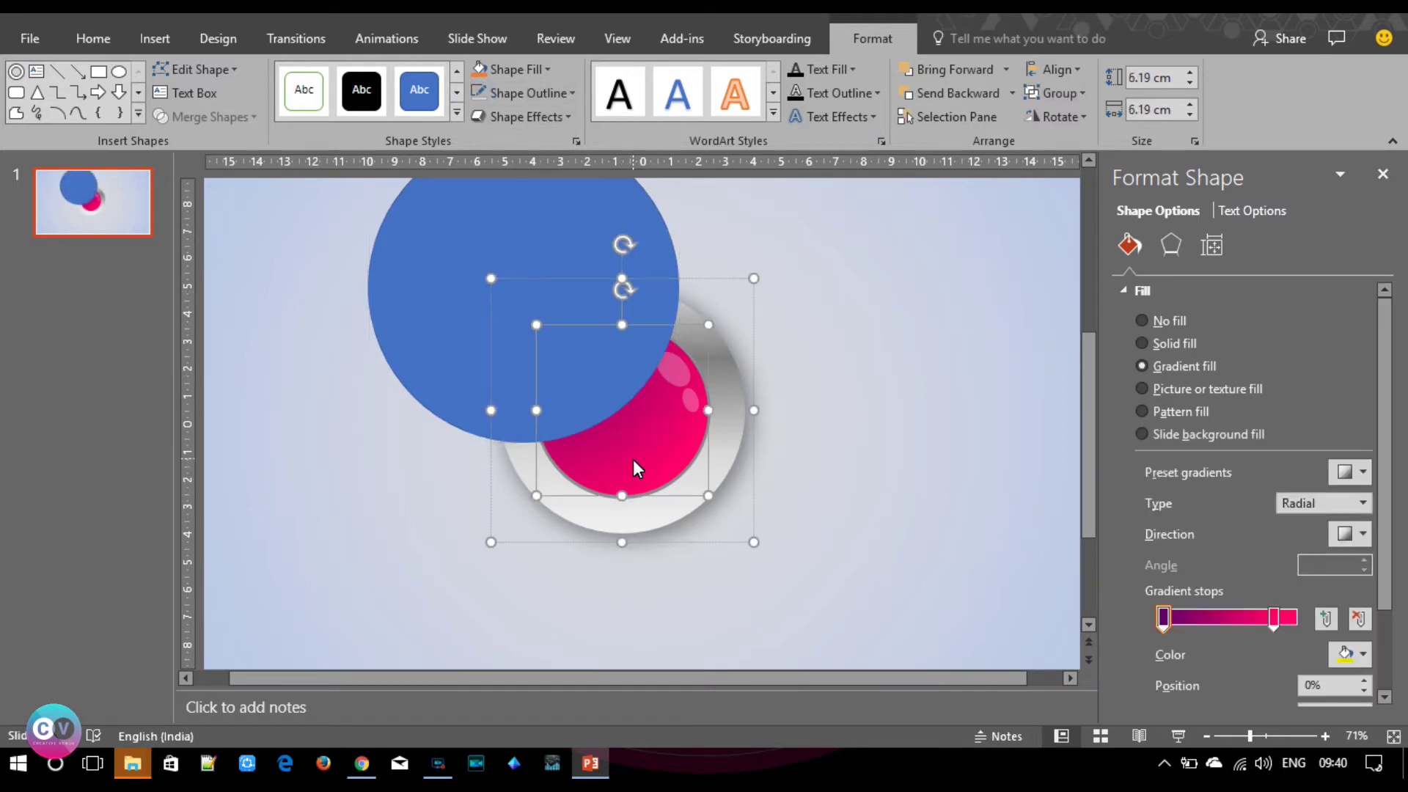
{"action": "key", "text": "ctrl+v"}
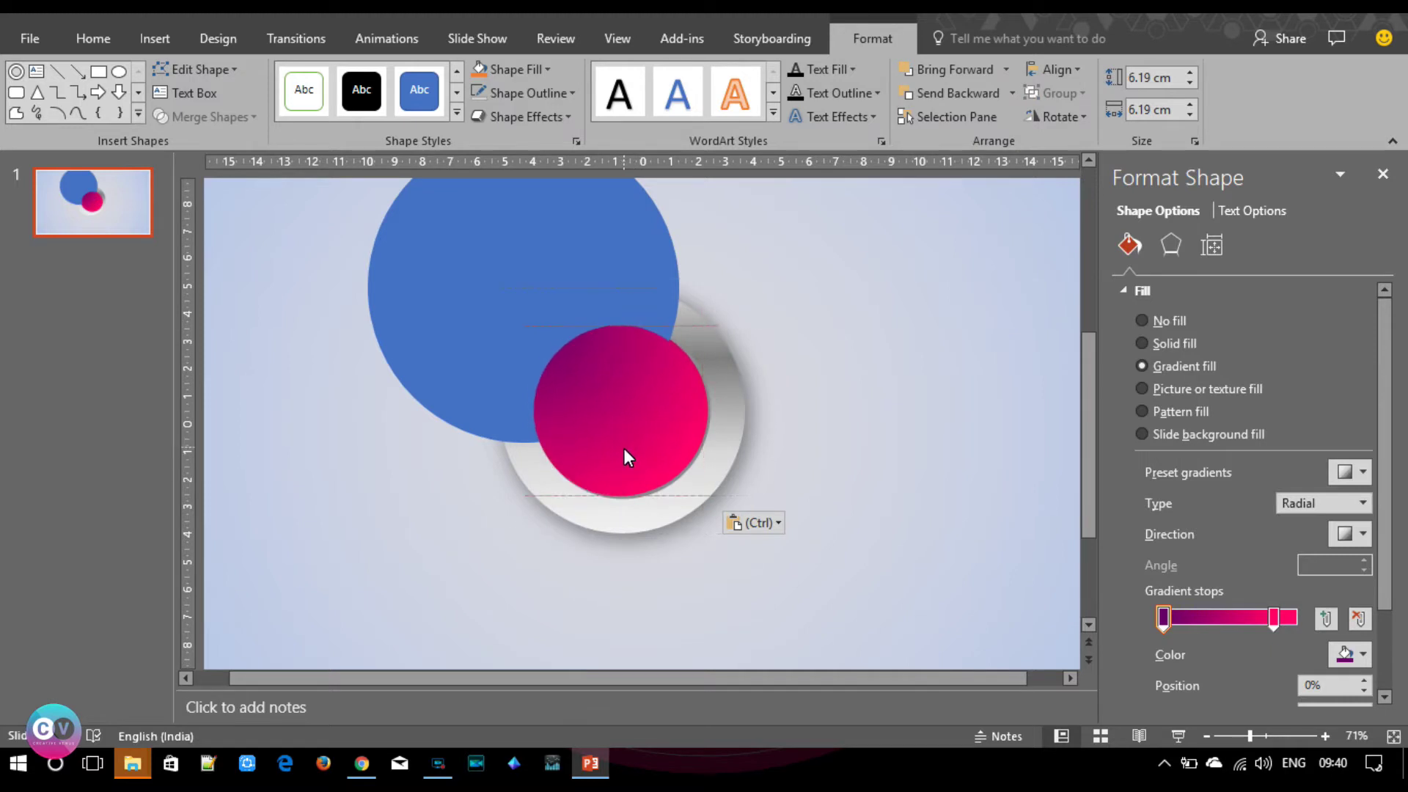
{"action": "left_click", "coordinate": [478, 69]}
{"action": "left_click", "coordinate": [648, 437]}
{"action": "left_click_drag", "start_coordinate": [649, 437], "coordinate": [650, 437]}
{"action": "left_click", "coordinate": [482, 301], "text": "shift"}
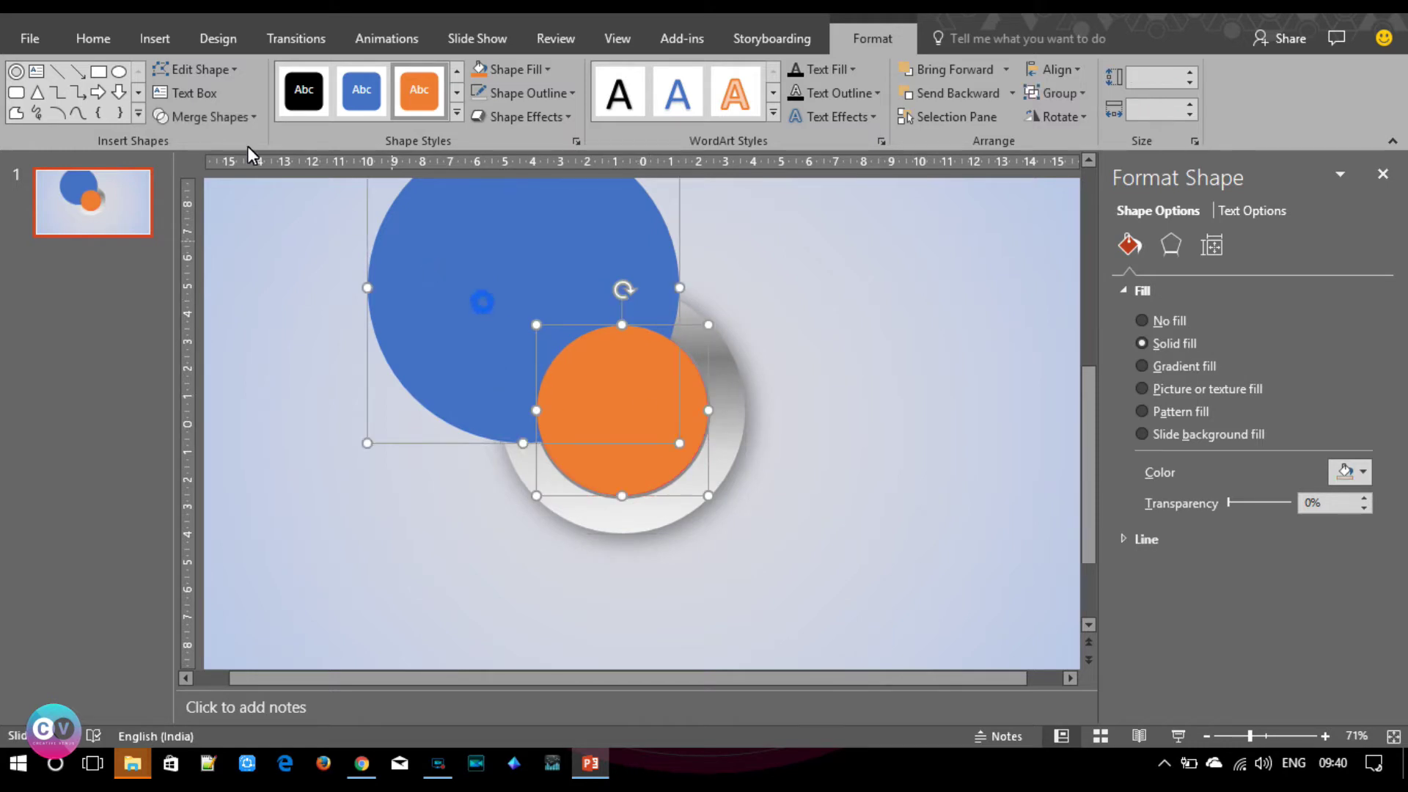
{"action": "left_click", "coordinate": [220, 116]}
{"action": "left_click", "coordinate": [205, 218]}
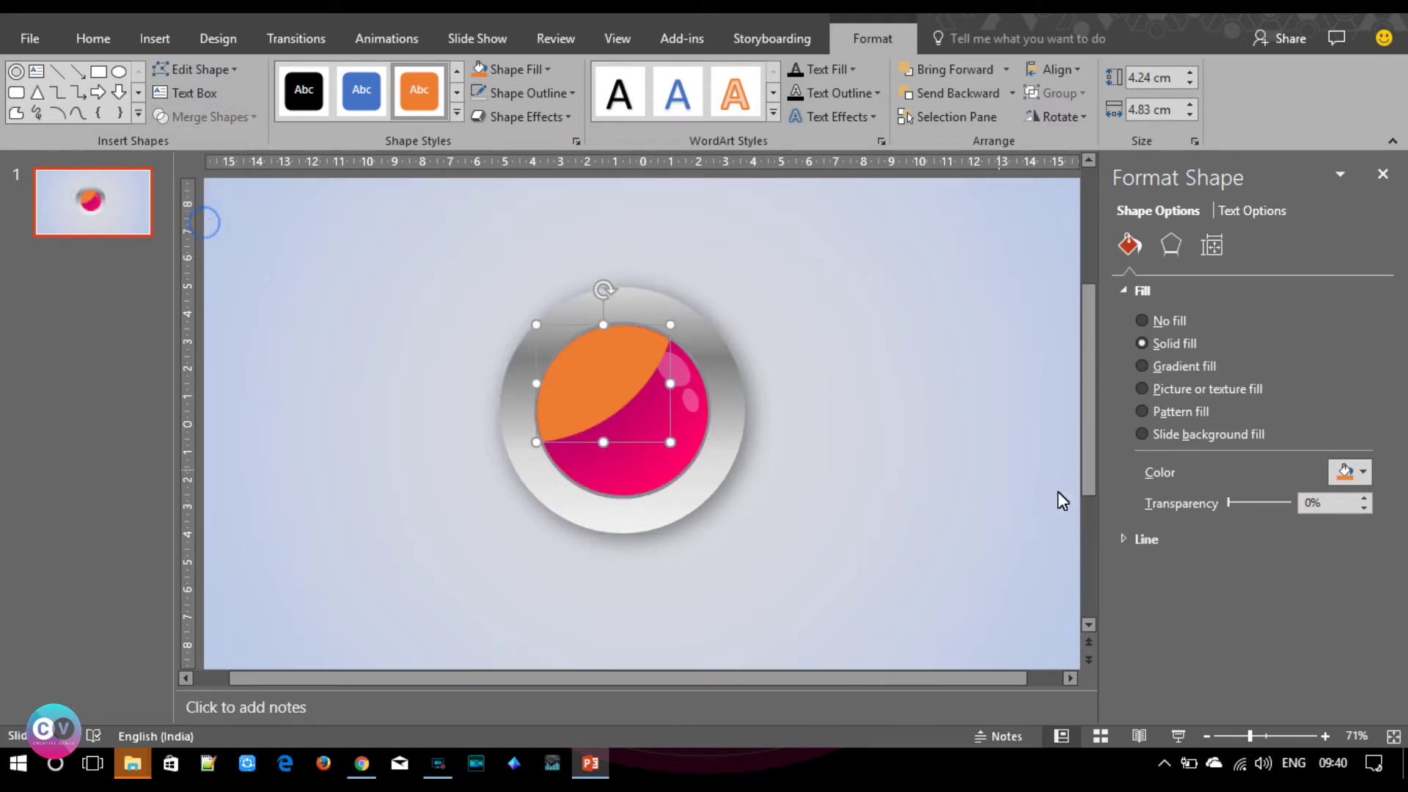
Fill the lens shape solid white at 80% transparency.
{"action": "left_click", "coordinate": [473, 94]}
{"action": "left_click", "coordinate": [1142, 344]}
{"action": "left_click", "coordinate": [1346, 469]}
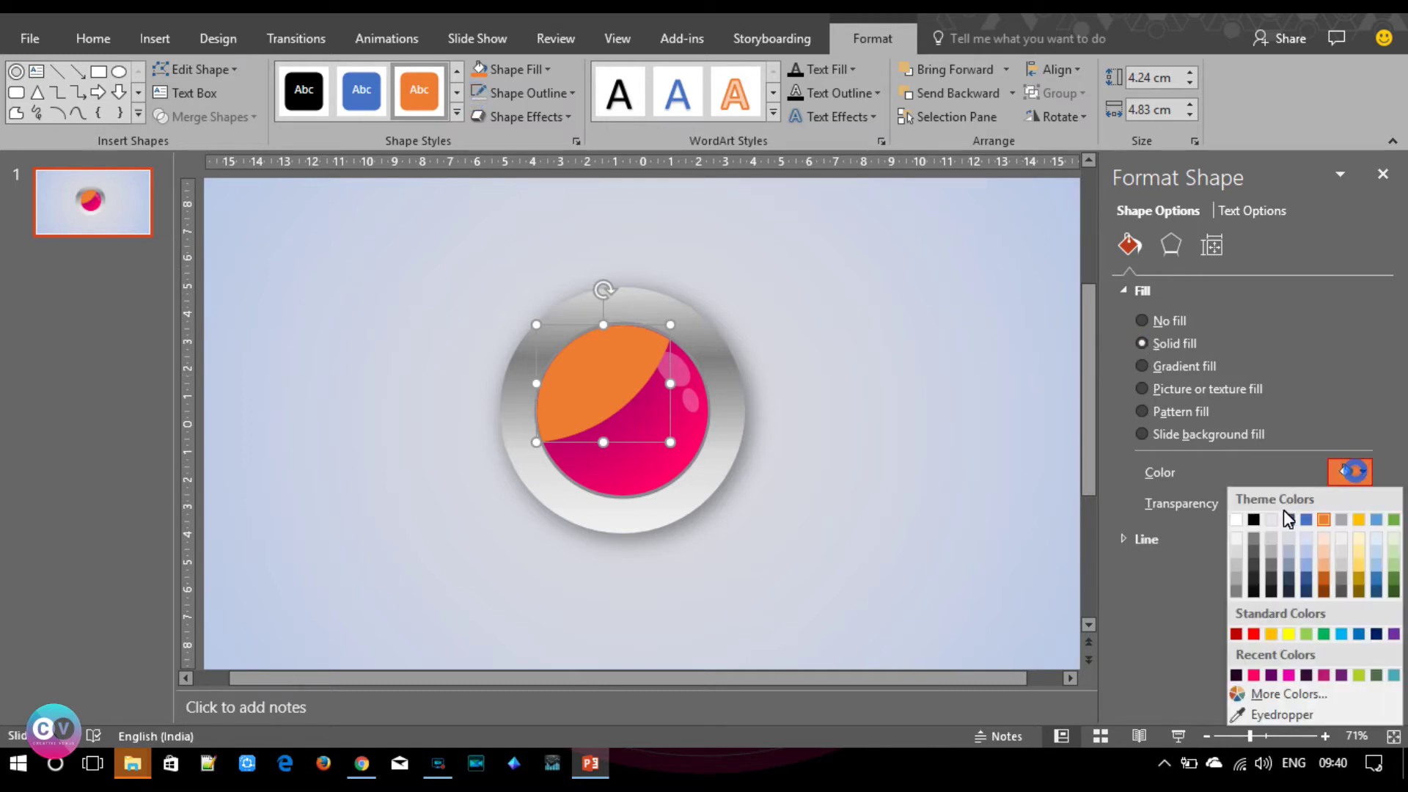
{"action": "left_click", "coordinate": [1242, 525]}
{"action": "left_click_drag", "start_coordinate": [1229, 503], "coordinate": [1286, 509]}
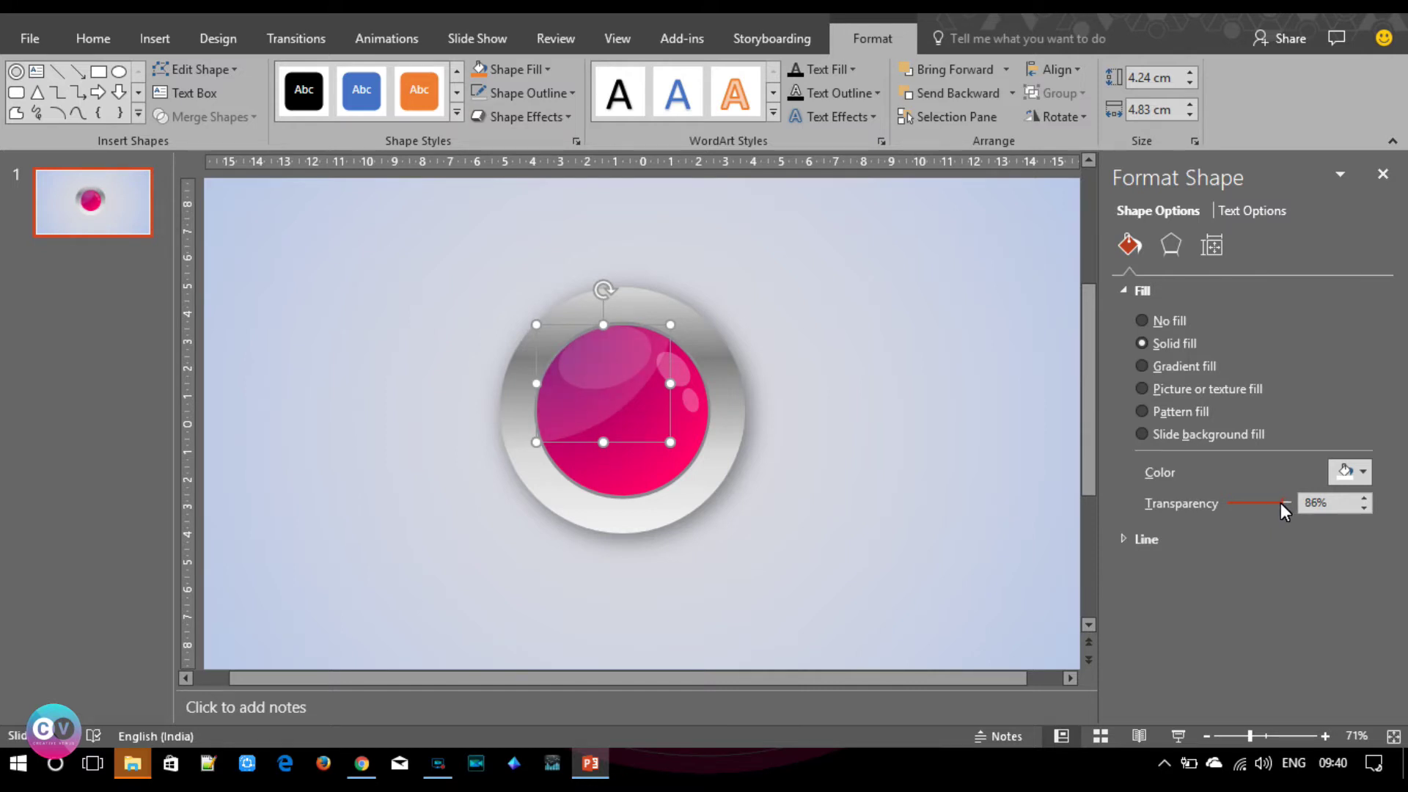
{"action": "left_click_drag", "start_coordinate": [1281, 508], "coordinate": [1277, 507]}
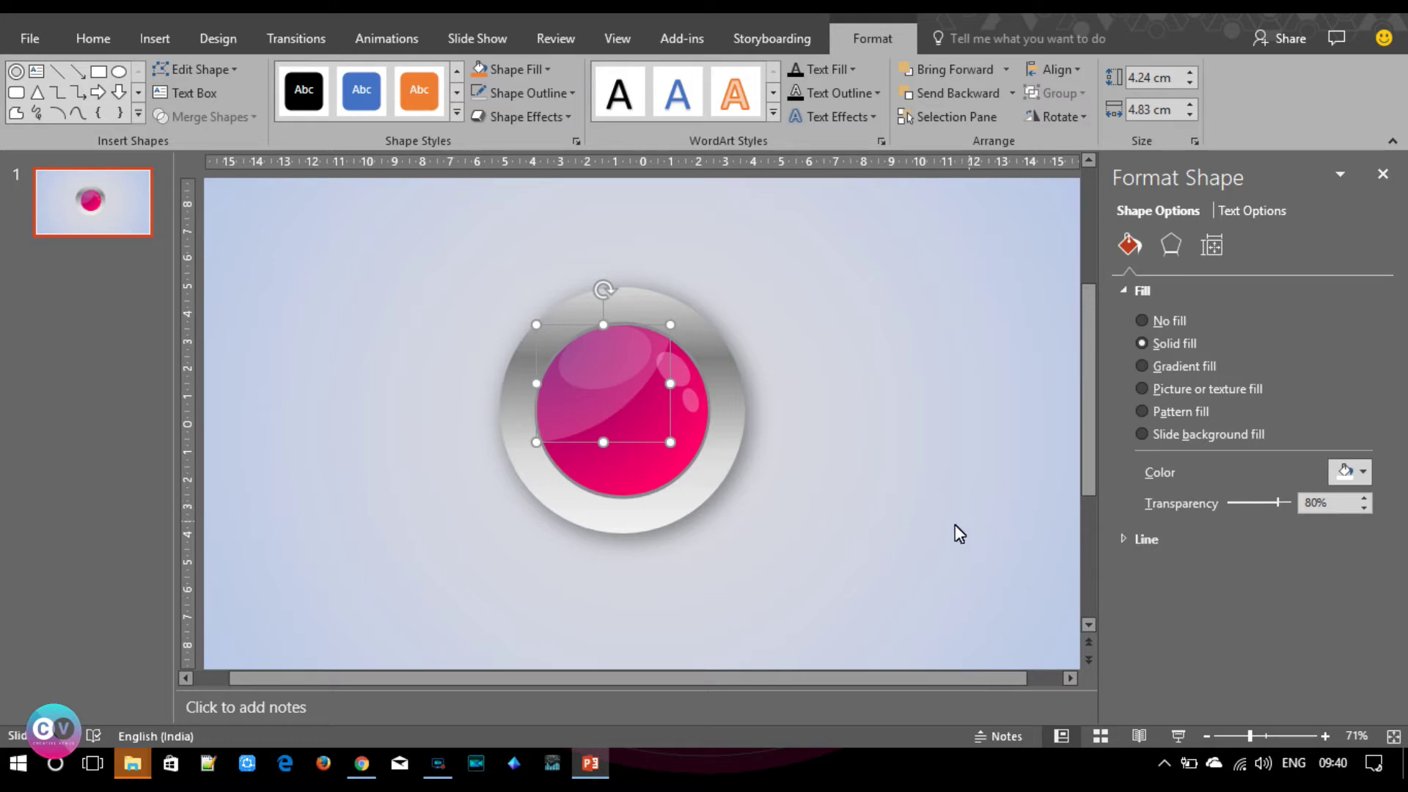
{"action": "left_click", "coordinate": [632, 478]}
Recolour the inner circle's gradient stops: a slightly lighter custom pink and a dark left stop.
{"action": "left_click", "coordinate": [657, 459]}
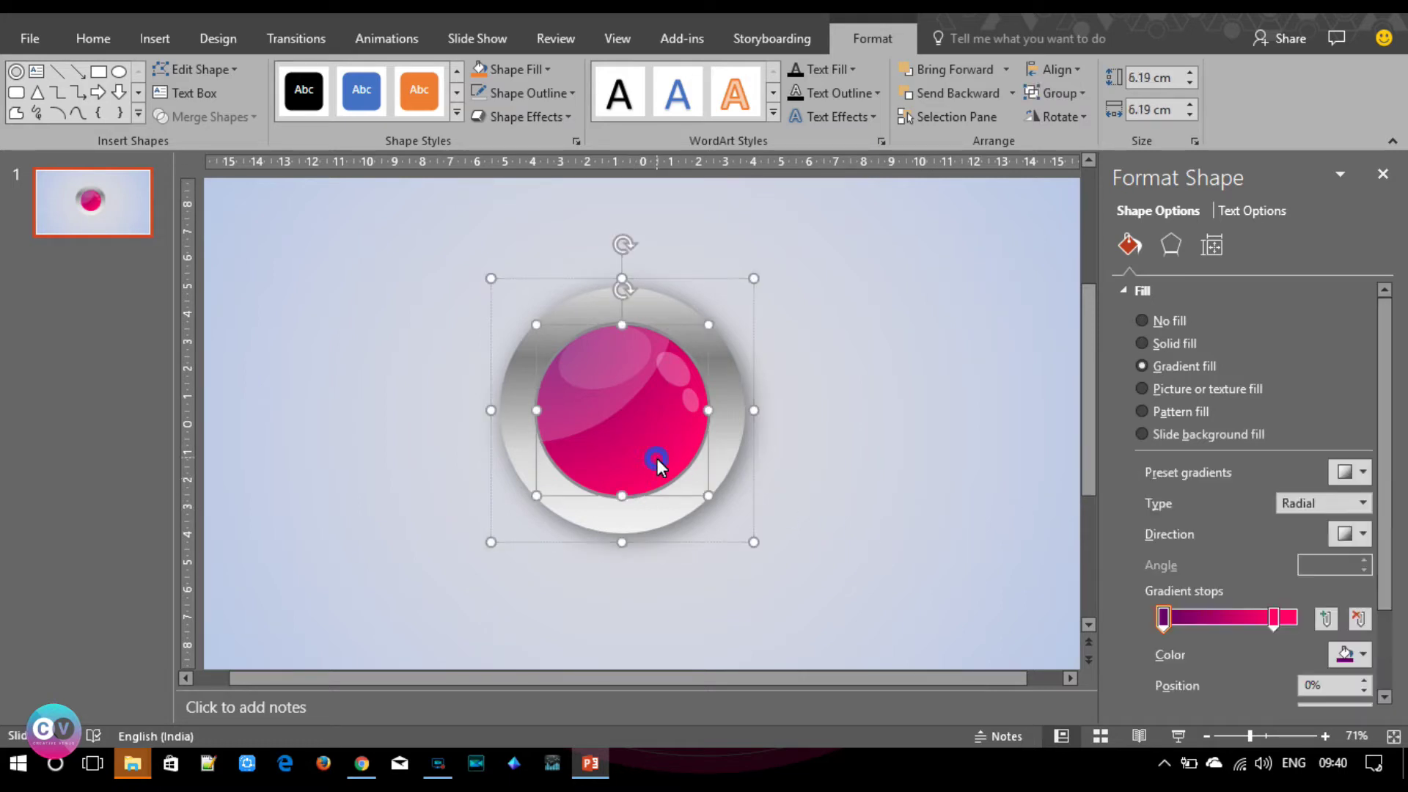
{"action": "left_click", "coordinate": [1273, 616]}
{"action": "left_click", "coordinate": [1351, 655]}
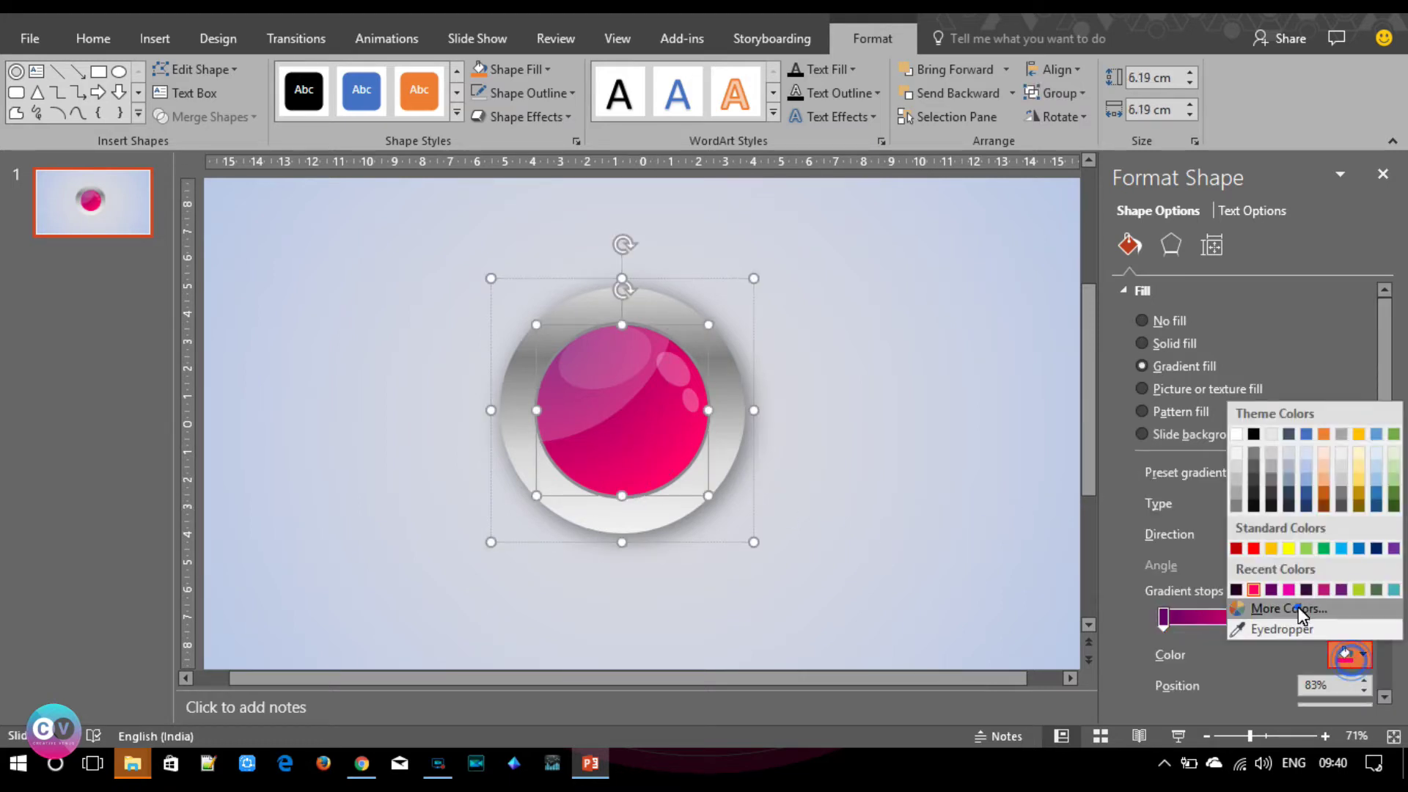
{"action": "left_click", "coordinate": [1282, 610]}
{"action": "left_click", "coordinate": [625, 195]}
{"action": "left_click_drag", "start_coordinate": [760, 315], "coordinate": [760, 299]}
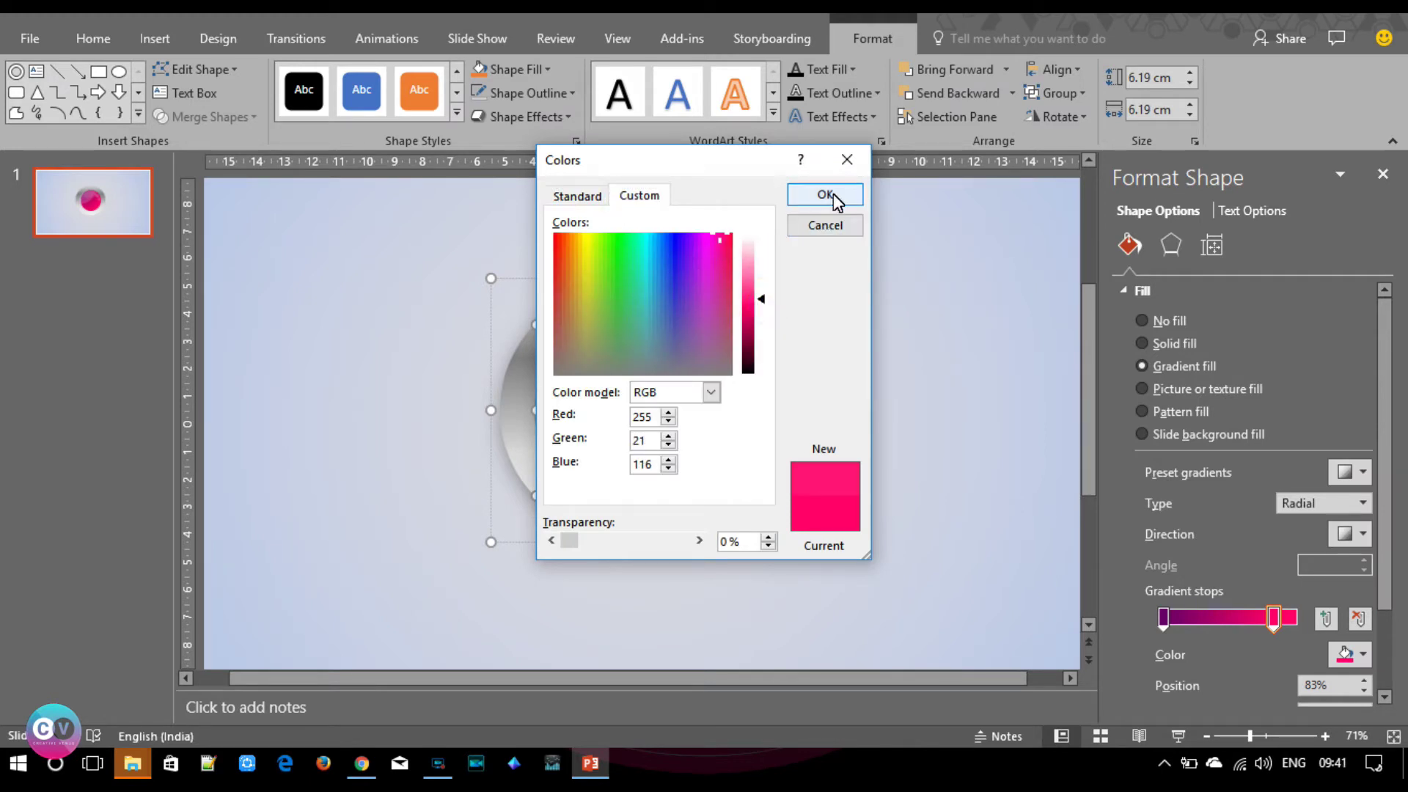
{"action": "left_click", "coordinate": [825, 194]}
{"action": "left_click", "coordinate": [1165, 616]}
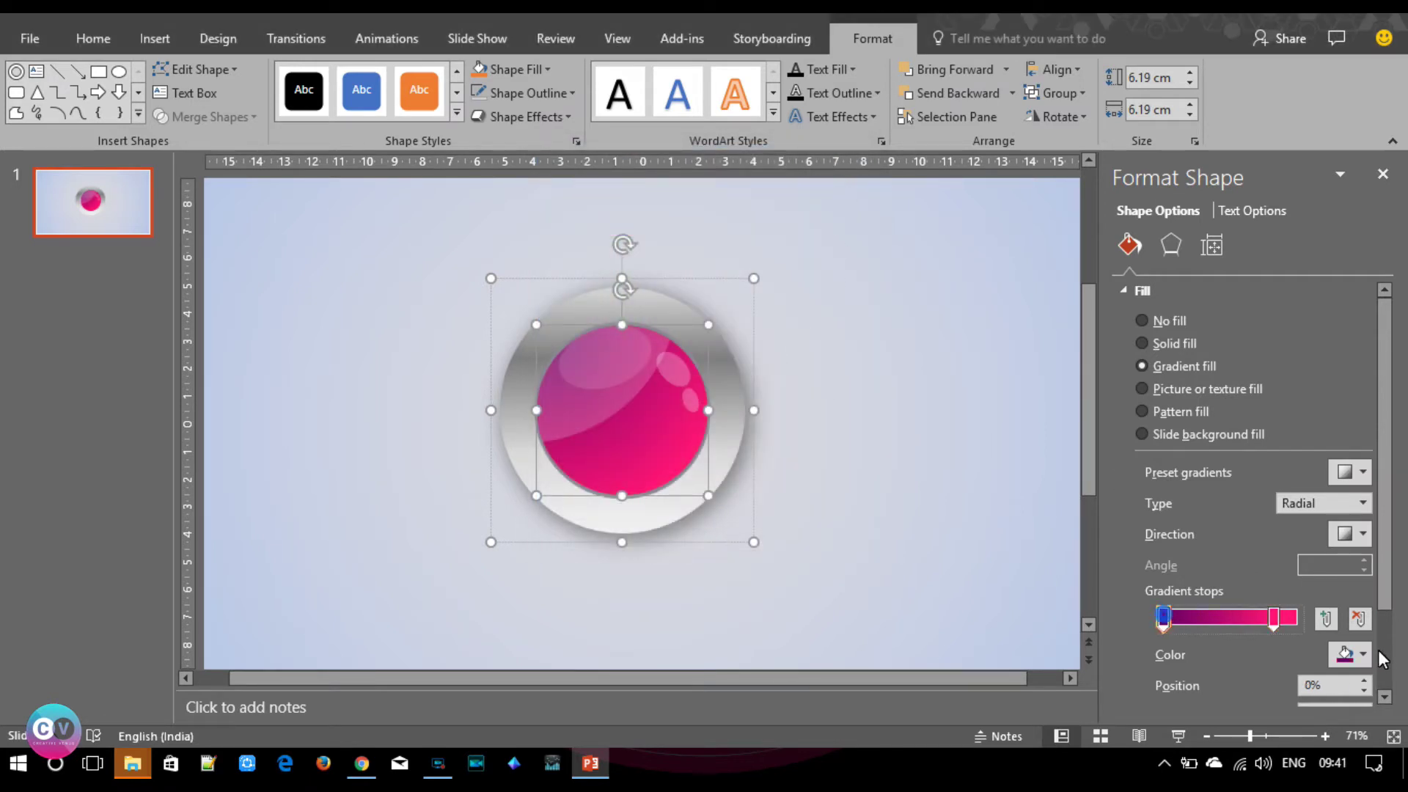
{"action": "left_click", "coordinate": [1352, 654]}
{"action": "left_click", "coordinate": [1254, 590]}
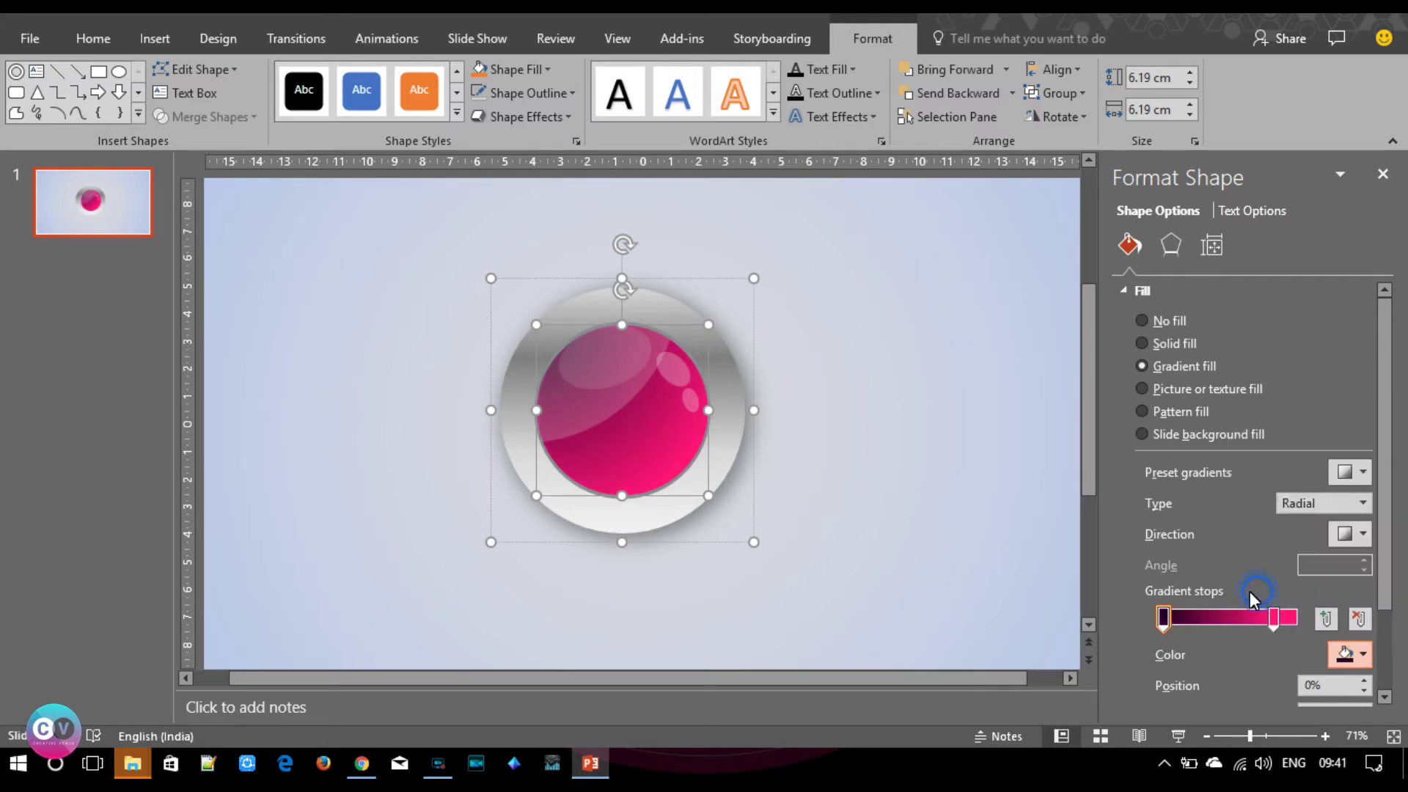
Reposition the gradient stops: dark stop to about 16%, pink stop further left.
{"action": "left_click_drag", "start_coordinate": [1161, 614], "coordinate": [1184, 618]}
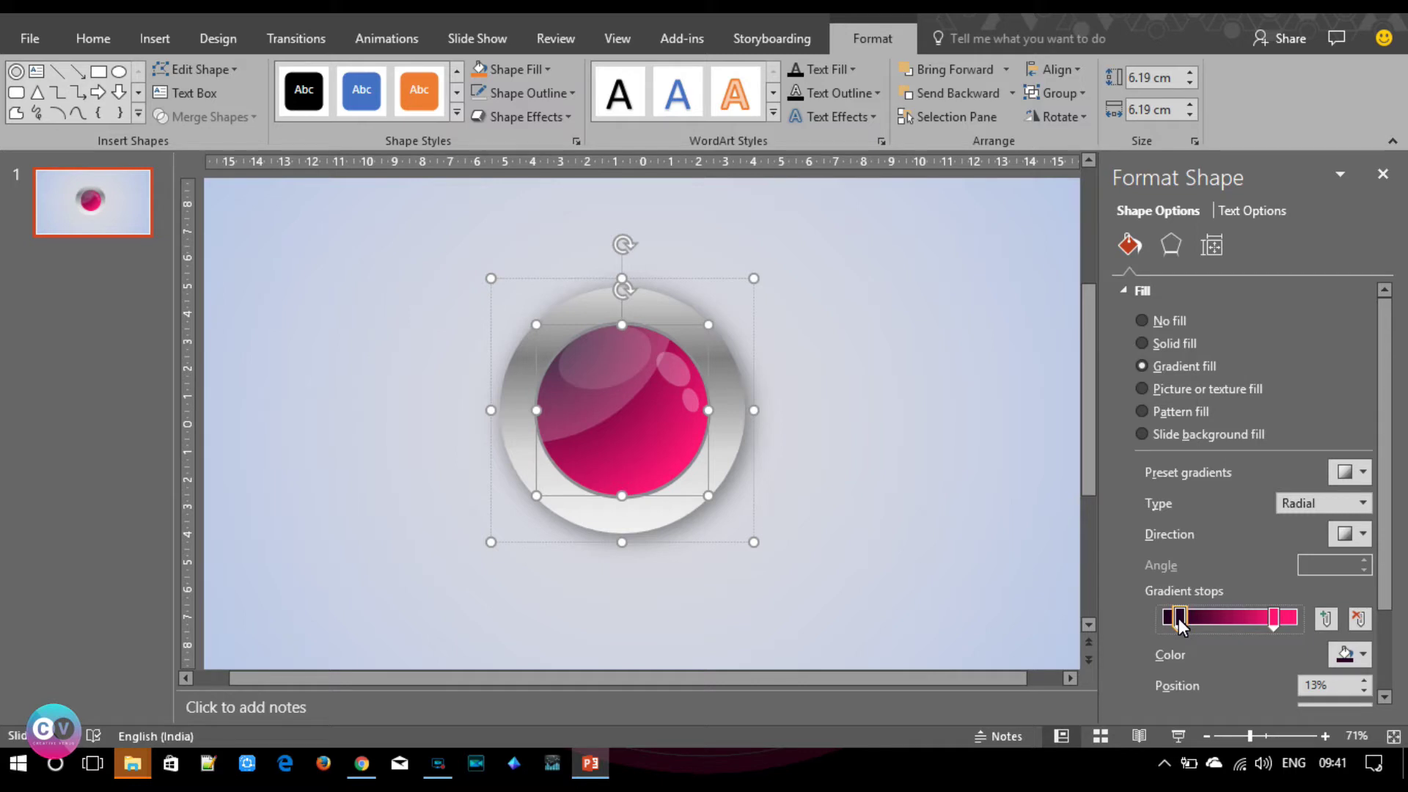
{"action": "mouse_move", "coordinate": [1273, 623]}
{"action": "left_mouse_down"}
{"action": "mouse_move", "coordinate": [1229, 623]}
{"action": "mouse_move", "coordinate": [1262, 625]}
{"action": "left_mouse_up"}
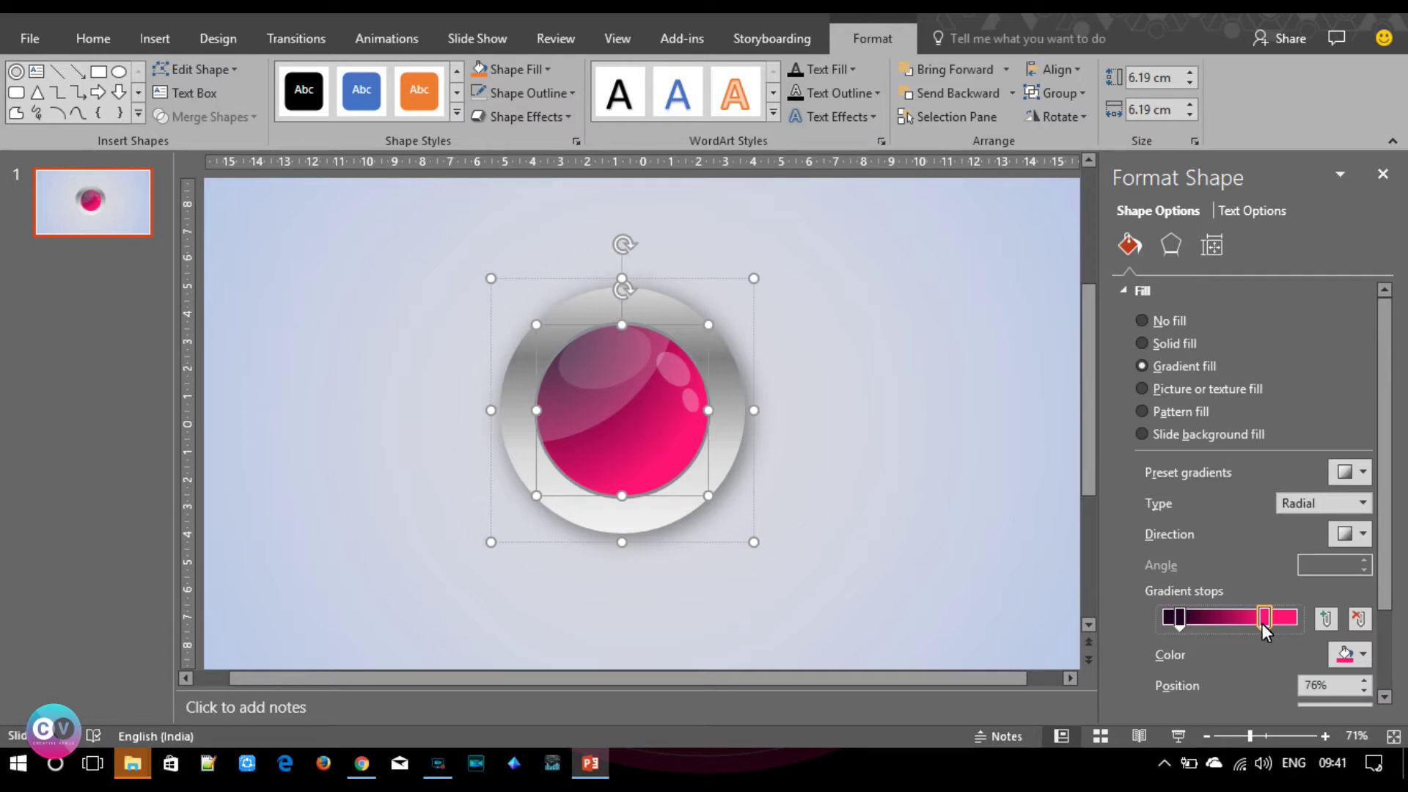
{"action": "left_click_drag", "start_coordinate": [1260, 623], "coordinate": [1260, 623]}
{"action": "left_click", "coordinate": [1291, 619]}
{"action": "mouse_move", "coordinate": [1261, 617]}
{"action": "left_mouse_down"}
{"action": "mouse_move", "coordinate": [1239, 616]}
{"action": "mouse_move", "coordinate": [1277, 622]}
{"action": "mouse_move", "coordinate": [1258, 622]}
{"action": "left_mouse_up"}
Make the pink ball's gradient Linear with a diagonal 45° direction.
{"action": "left_click", "coordinate": [1362, 503]}
{"action": "left_click", "coordinate": [1314, 529]}
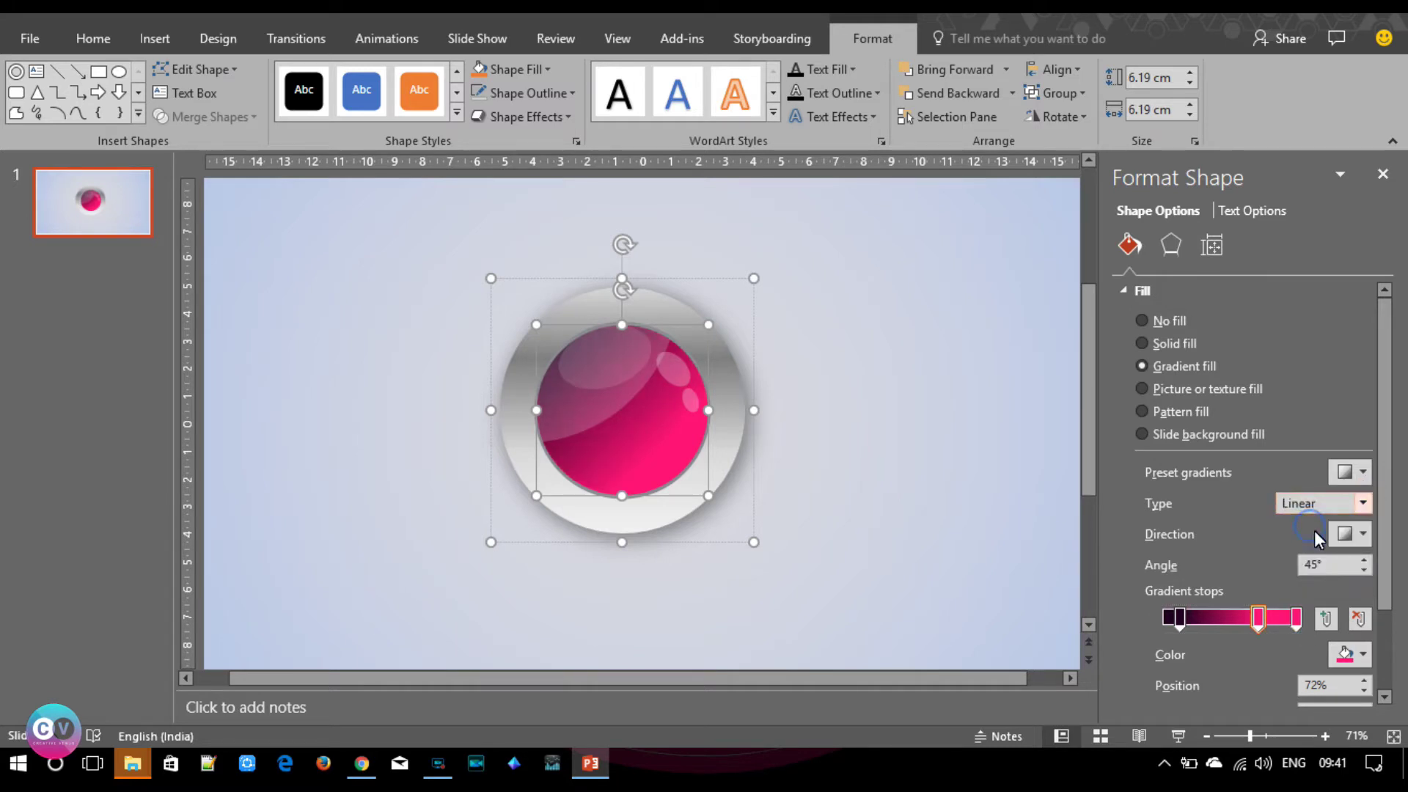
{"action": "left_click", "coordinate": [1355, 533]}
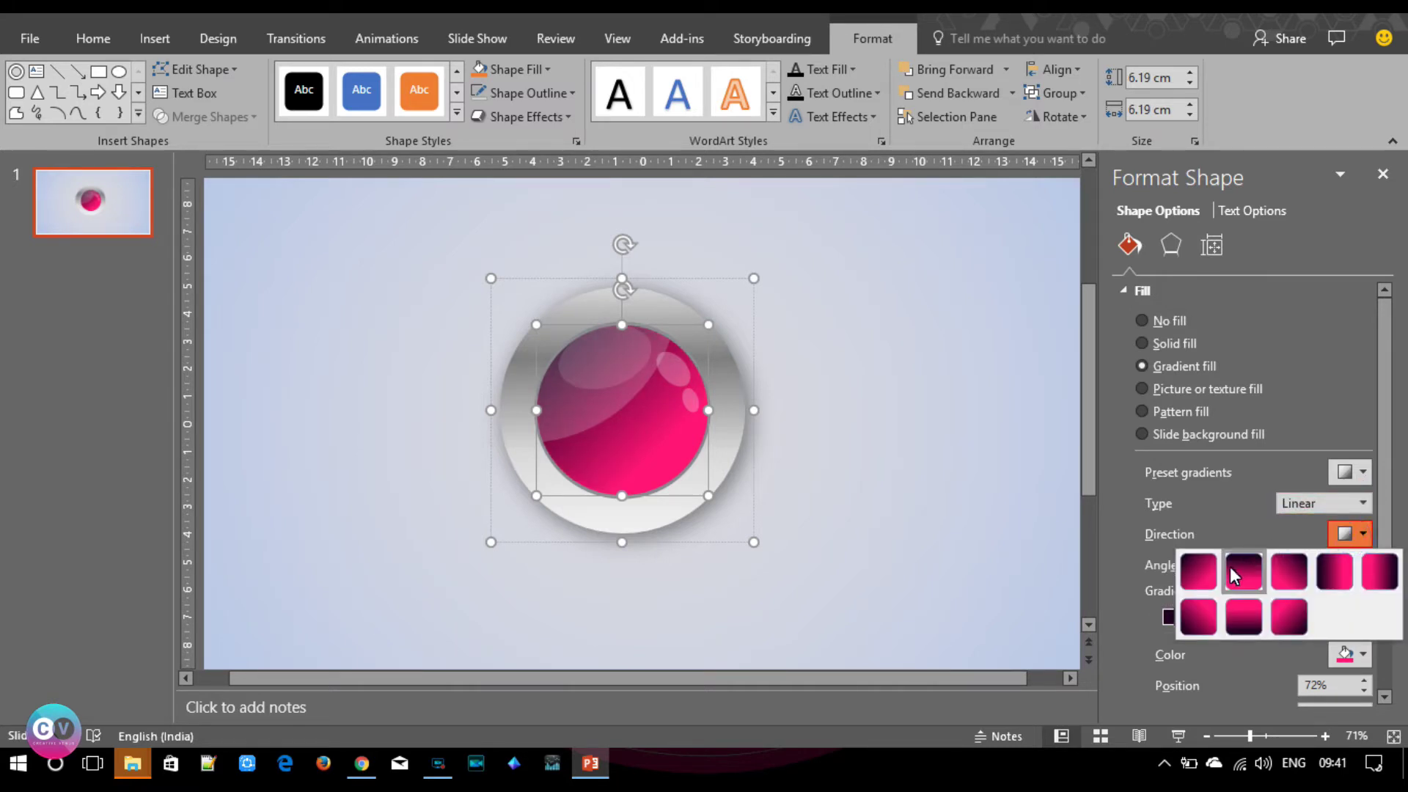
{"action": "left_click", "coordinate": [1204, 576]}
Set the rightmost gradient stop to the custom bright pink and check the ball.
{"action": "left_click", "coordinate": [1295, 617]}
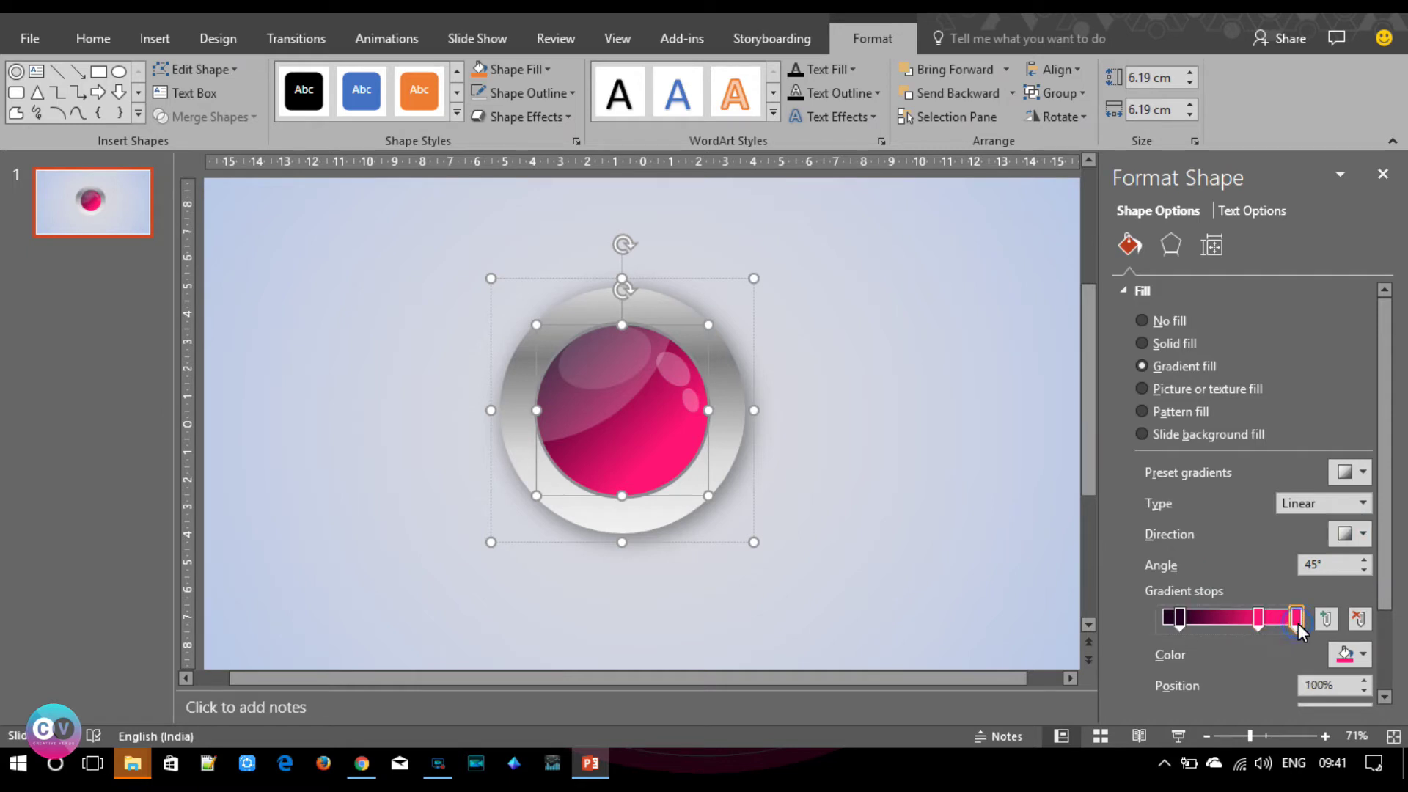
{"action": "left_click", "coordinate": [1363, 655]}
{"action": "left_click", "coordinate": [1258, 607]}
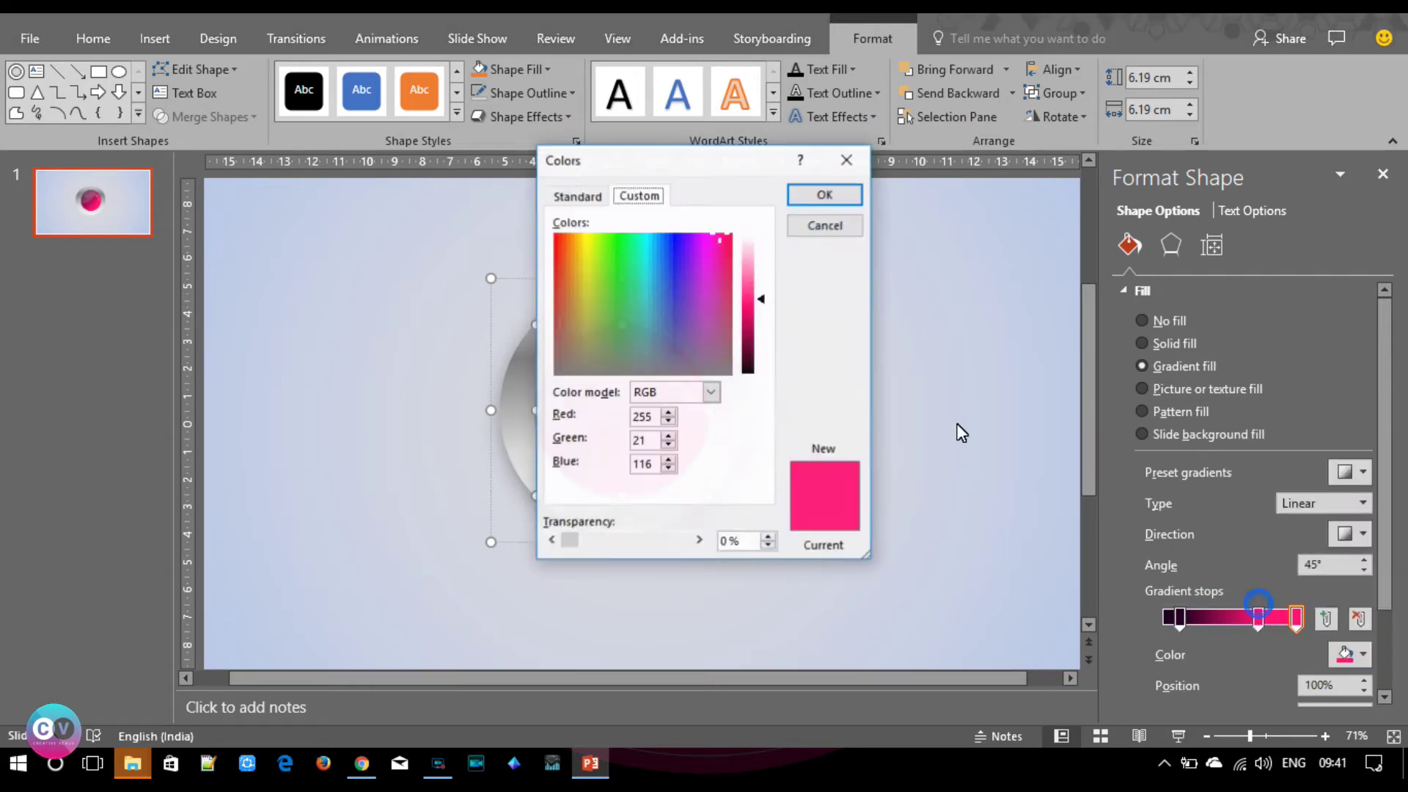
{"action": "left_click", "coordinate": [844, 195]}
{"action": "left_click", "coordinate": [915, 491]}
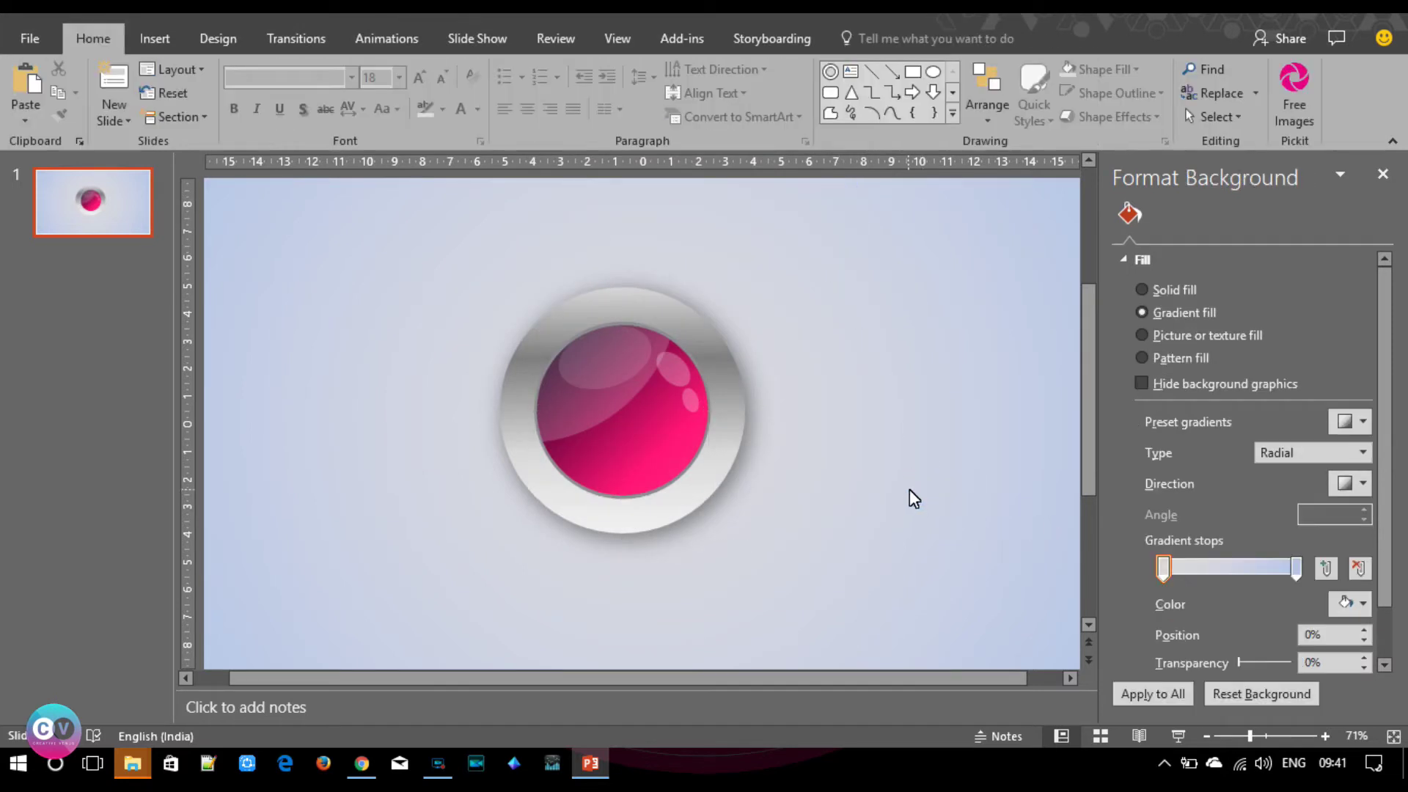
Remove the middle gradient stop and place the remaining stops at 0% and 100%.
{"action": "left_click", "coordinate": [645, 464]}
{"action": "left_click", "coordinate": [642, 467]}
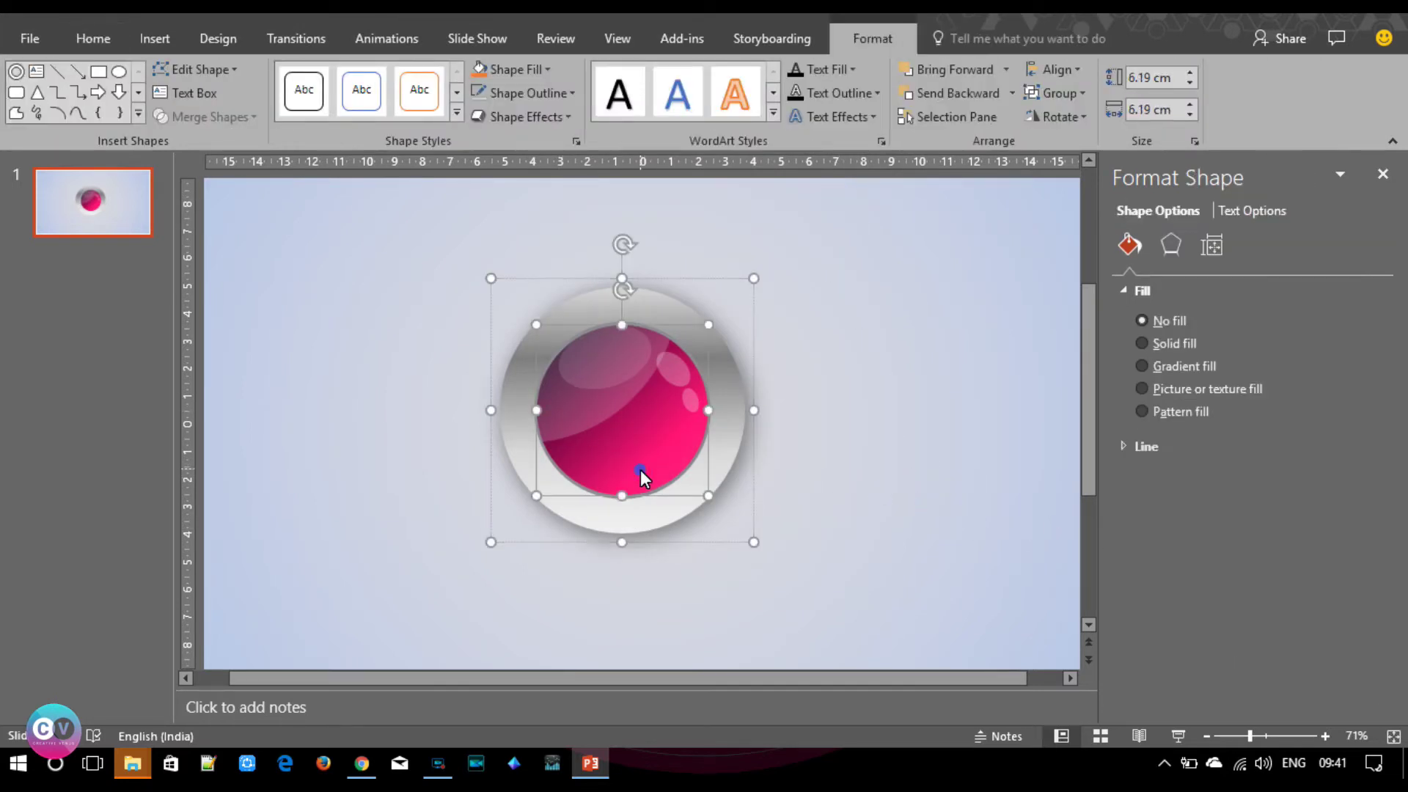
{"action": "left_click", "coordinate": [1257, 618]}
{"action": "mouse_move", "coordinate": [1256, 618]}
{"action": "left_mouse_down"}
{"action": "mouse_move", "coordinate": [1210, 618]}
{"action": "mouse_move", "coordinate": [1241, 618]}
{"action": "left_mouse_up"}
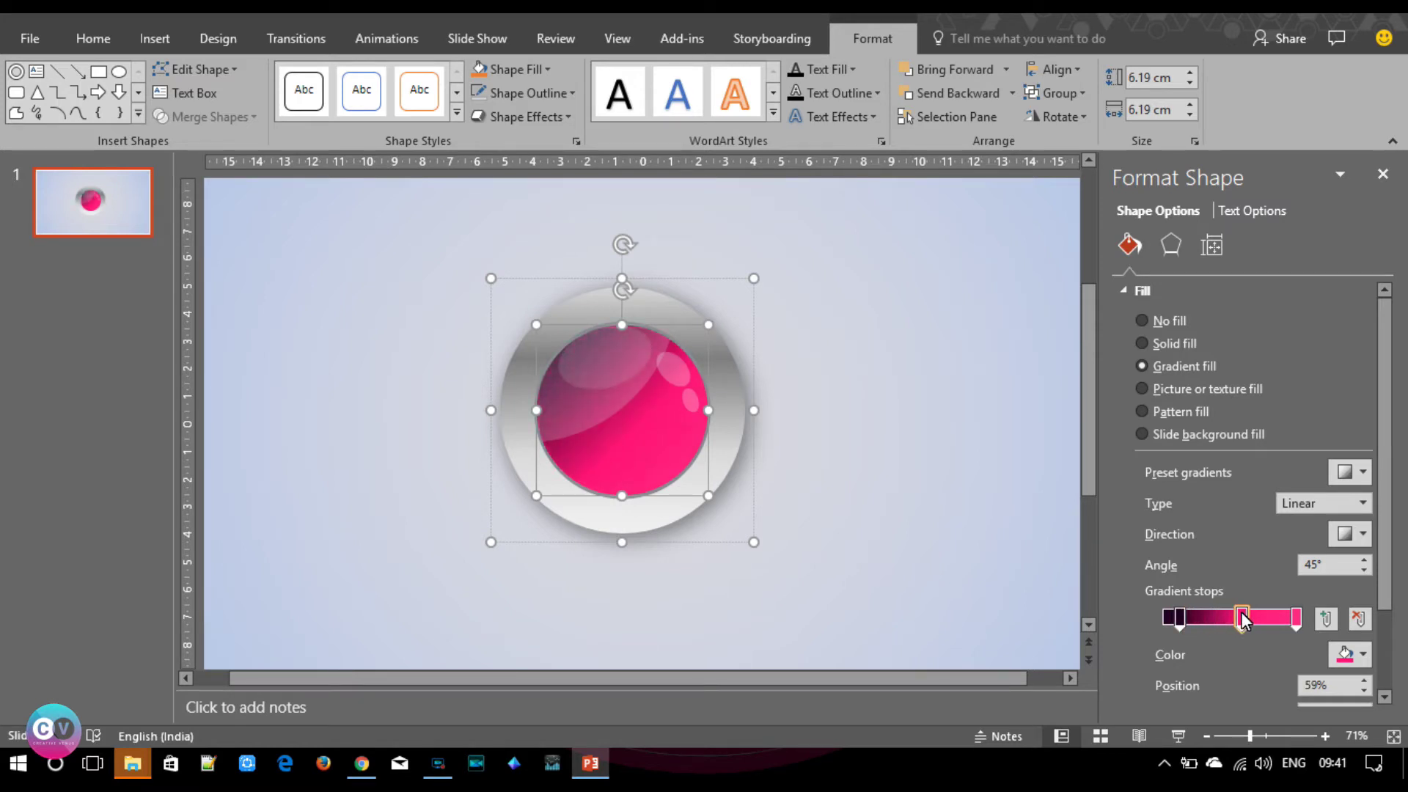
{"action": "left_click", "coordinate": [1296, 618]}
{"action": "left_click_drag", "start_coordinate": [1239, 618], "coordinate": [1246, 659]}
{"action": "mouse_move", "coordinate": [1293, 618]}
{"action": "left_mouse_down"}
{"action": "mouse_move", "coordinate": [1184, 627]}
{"action": "mouse_move", "coordinate": [1107, 612]}
{"action": "left_mouse_up"}
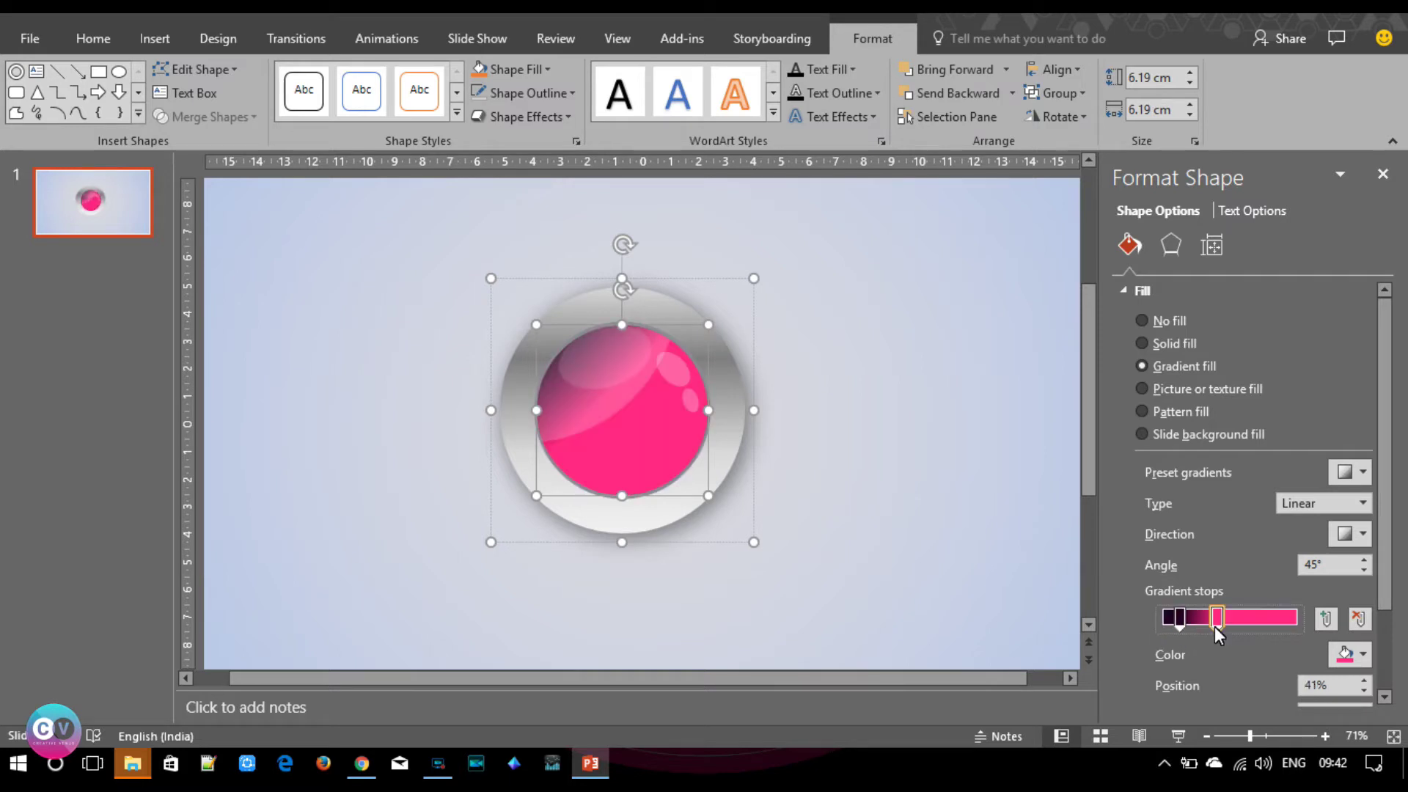
{"action": "left_click_drag", "start_coordinate": [1176, 614], "coordinate": [1285, 624]}
{"action": "left_click_drag", "start_coordinate": [1182, 625], "coordinate": [1063, 615]}
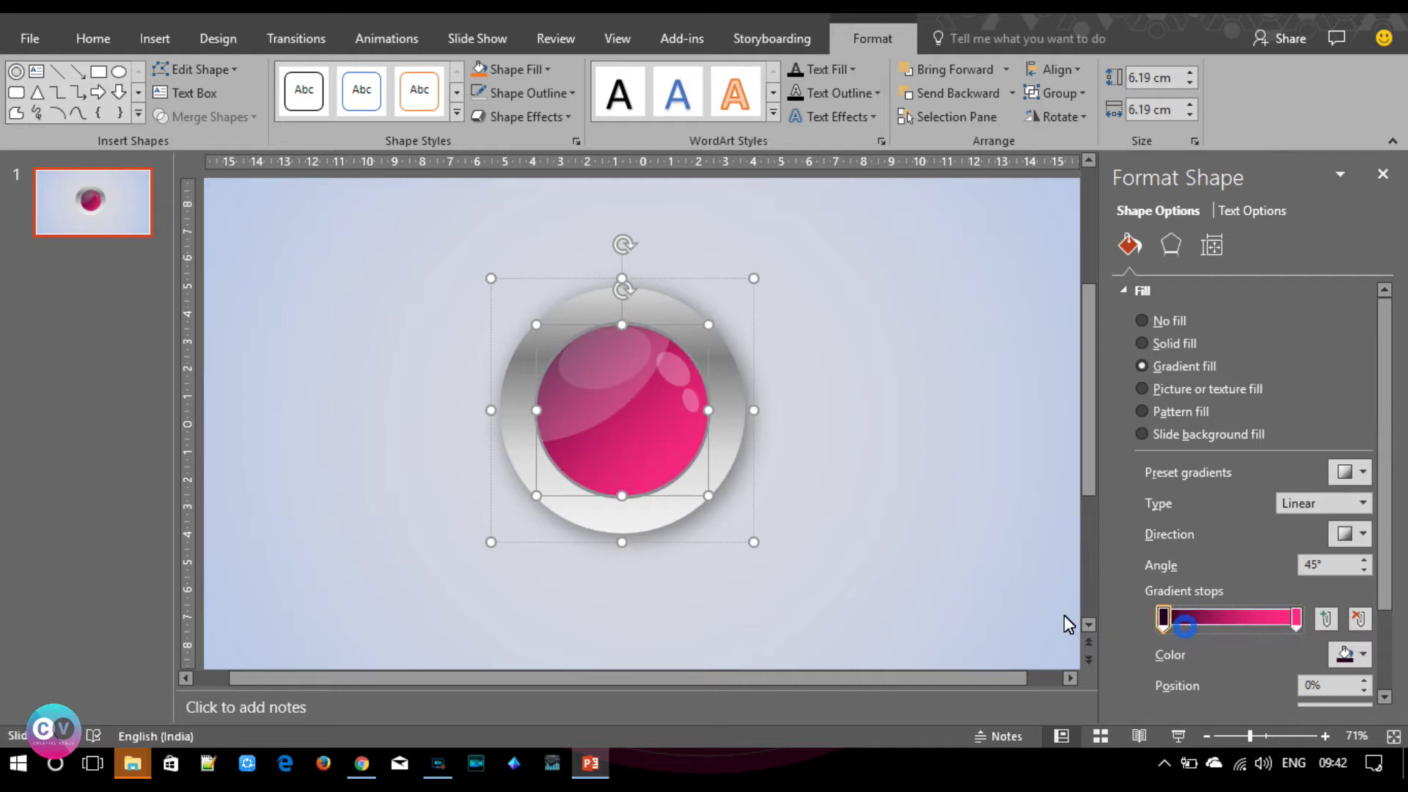
{"action": "left_click", "coordinate": [867, 585]}
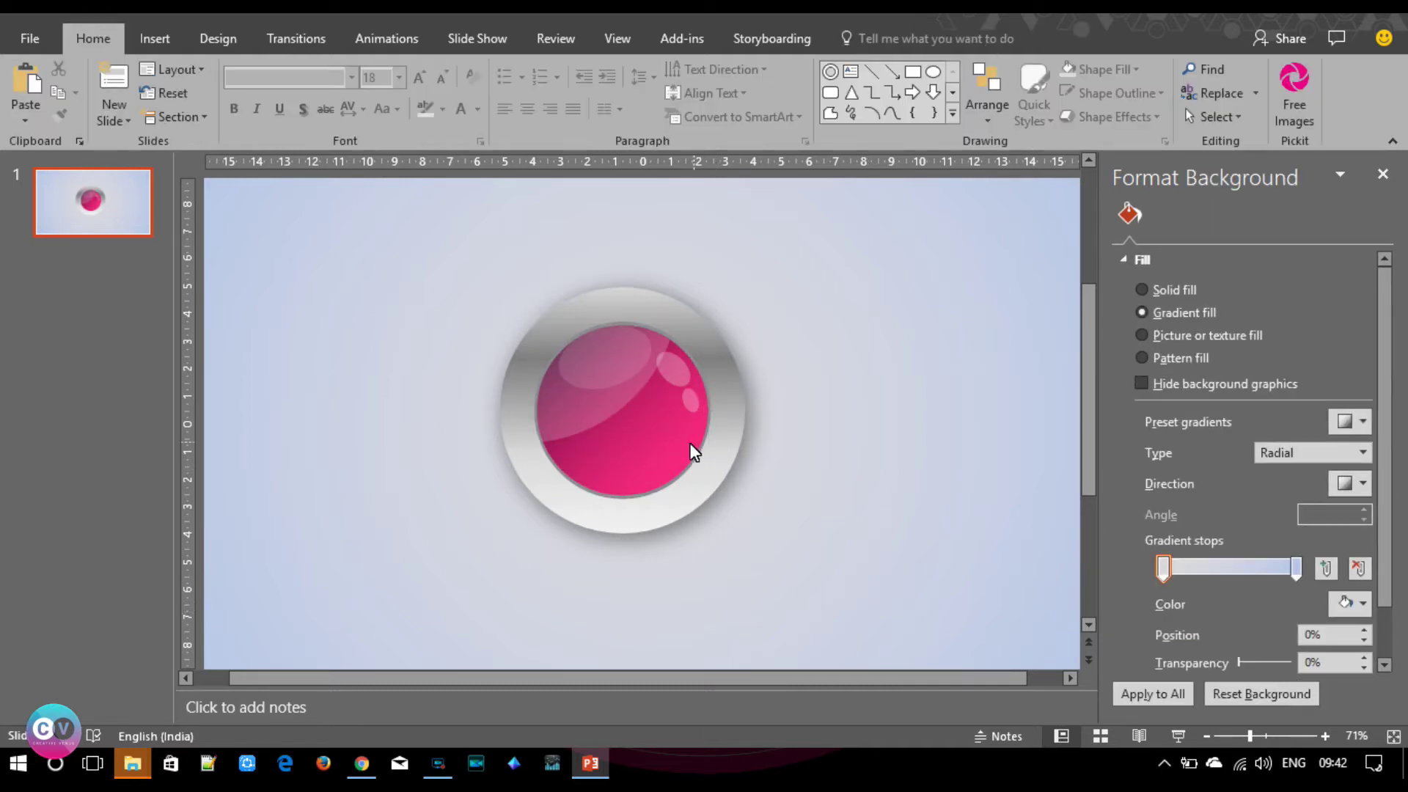
Zoom out to 50% and reselect the inner pink circle's gradient stop colour.
{"action": "left_click", "coordinate": [1206, 736]}
{"action": "left_click", "coordinate": [1205, 736]}
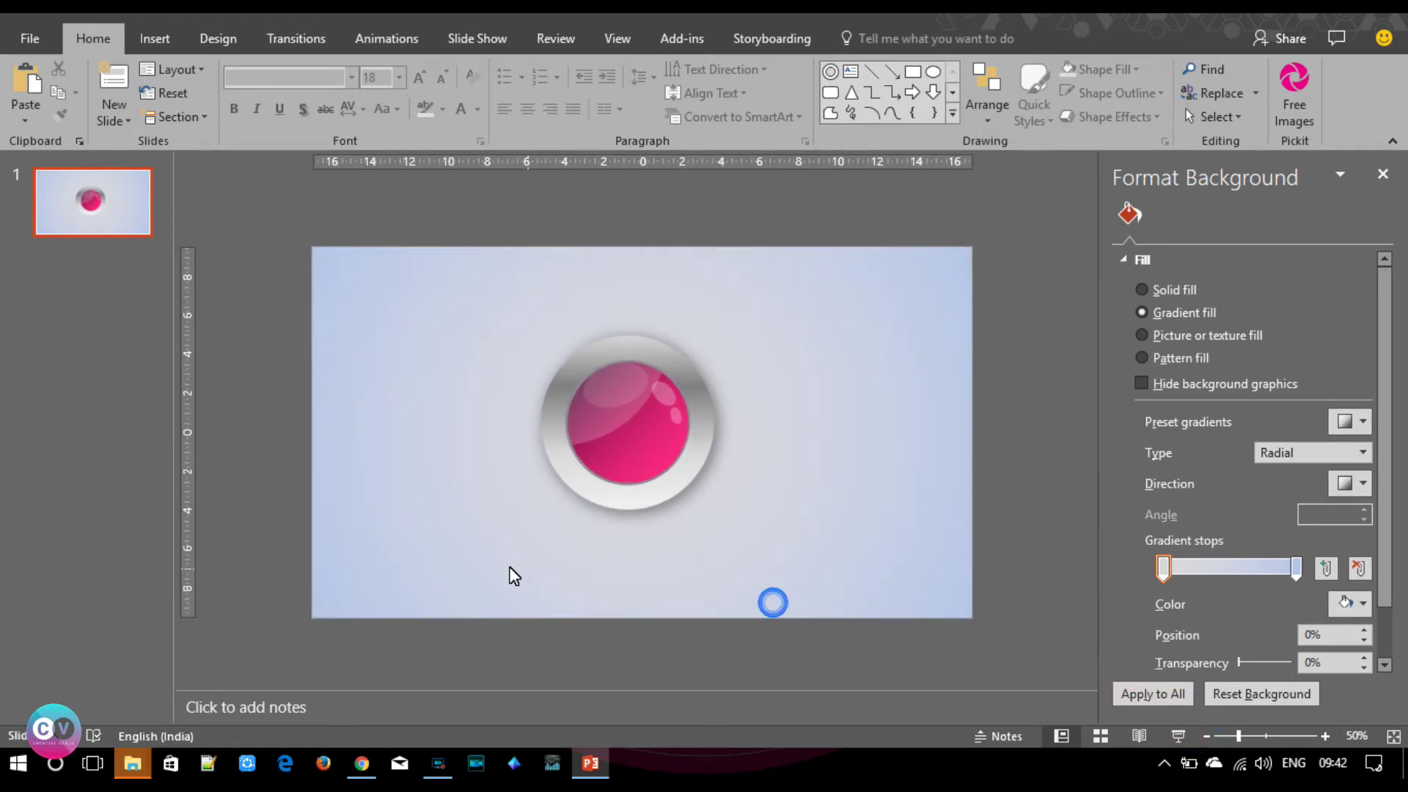
{"action": "left_click", "coordinate": [636, 460]}
{"action": "left_click", "coordinate": [658, 443]}
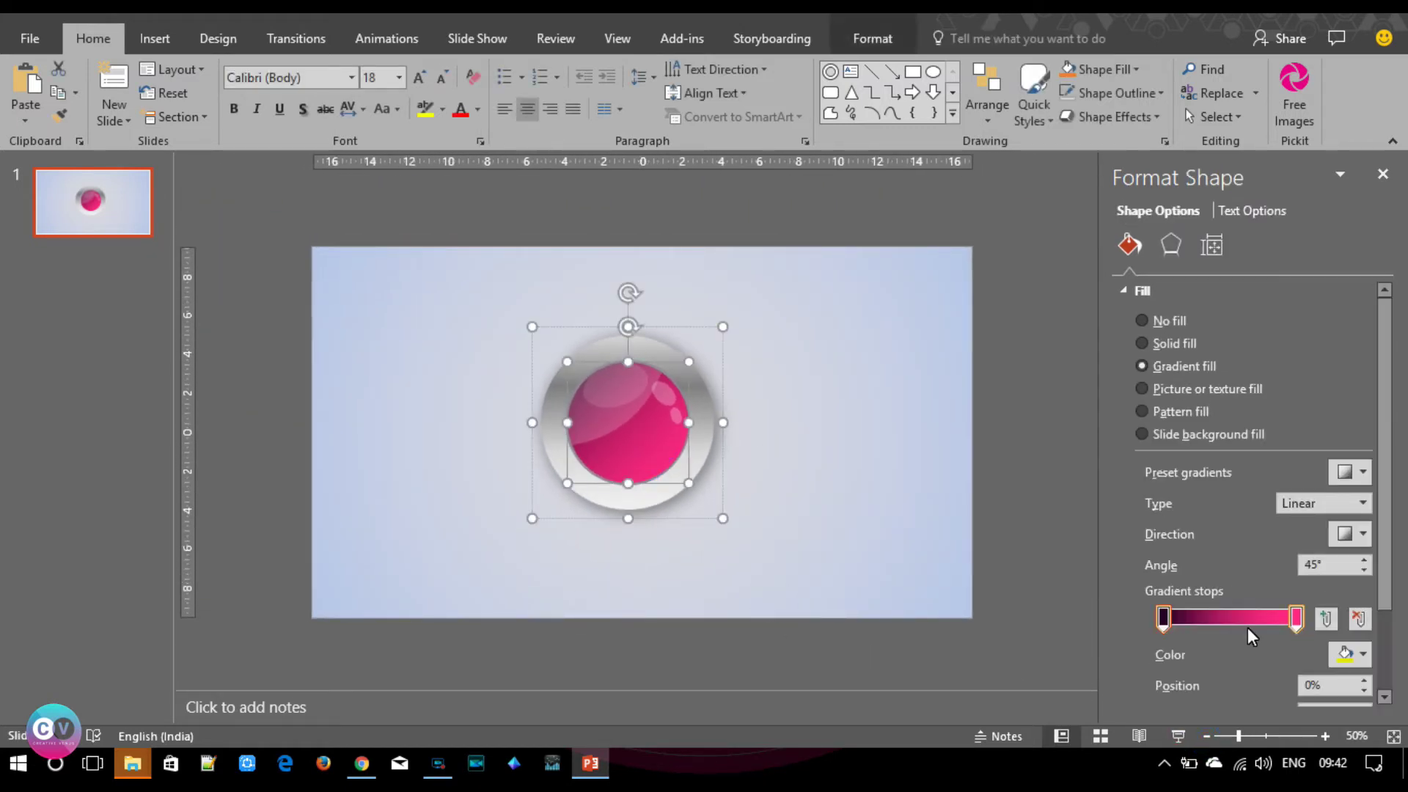
{"action": "left_click", "coordinate": [1352, 654]}
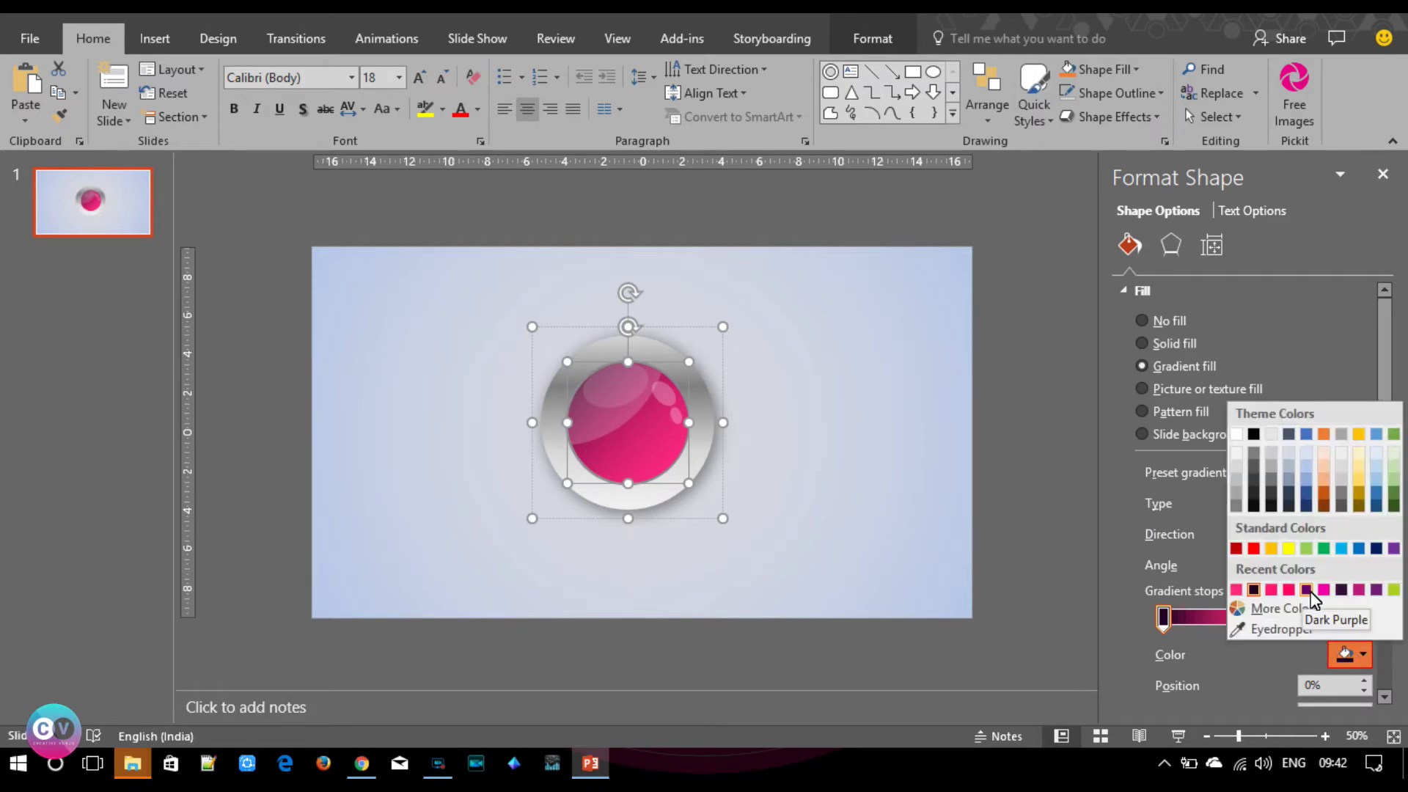
Set the first gradient stop to a very dark purple from the Standard colour palette.
{"action": "left_click", "coordinate": [1269, 609]}
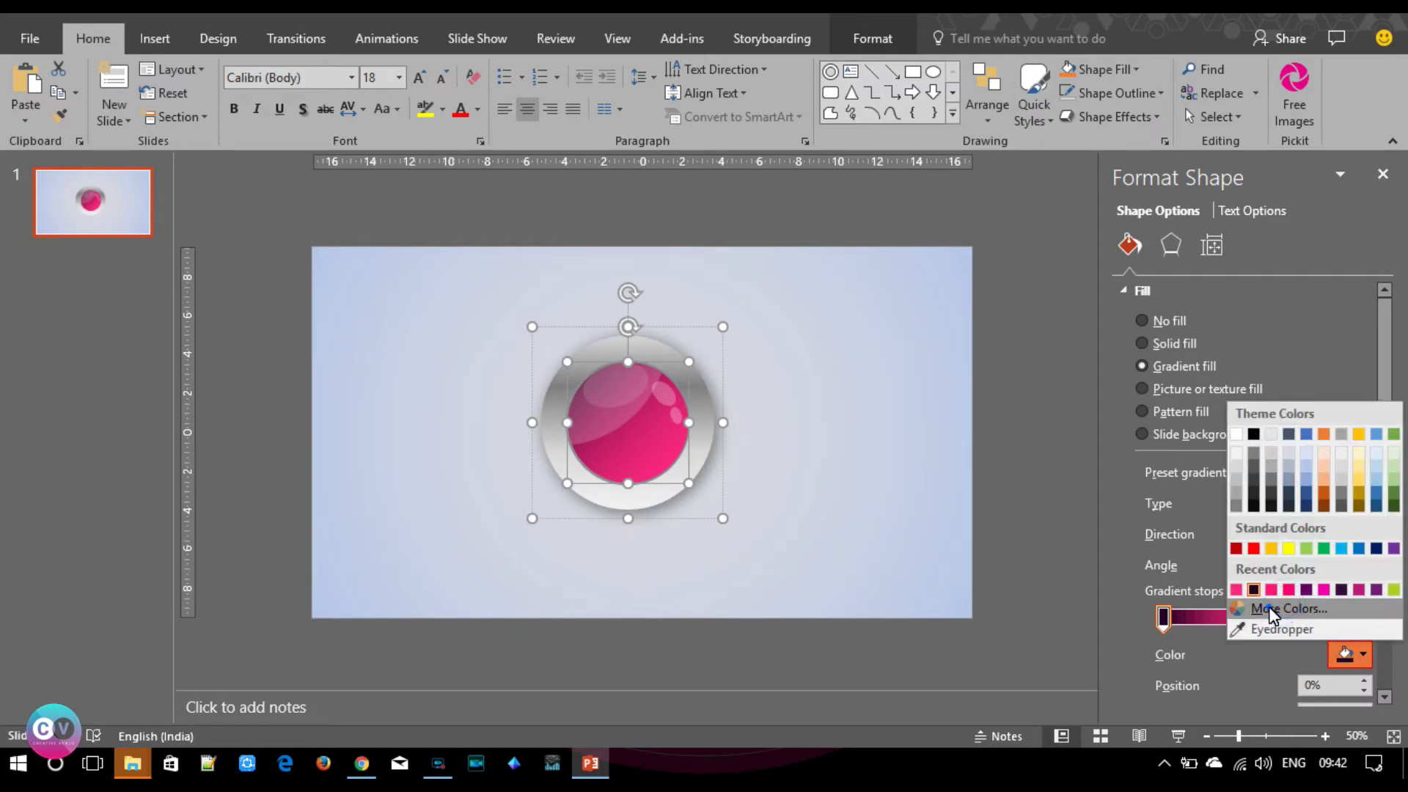
{"action": "left_click", "coordinate": [576, 195]}
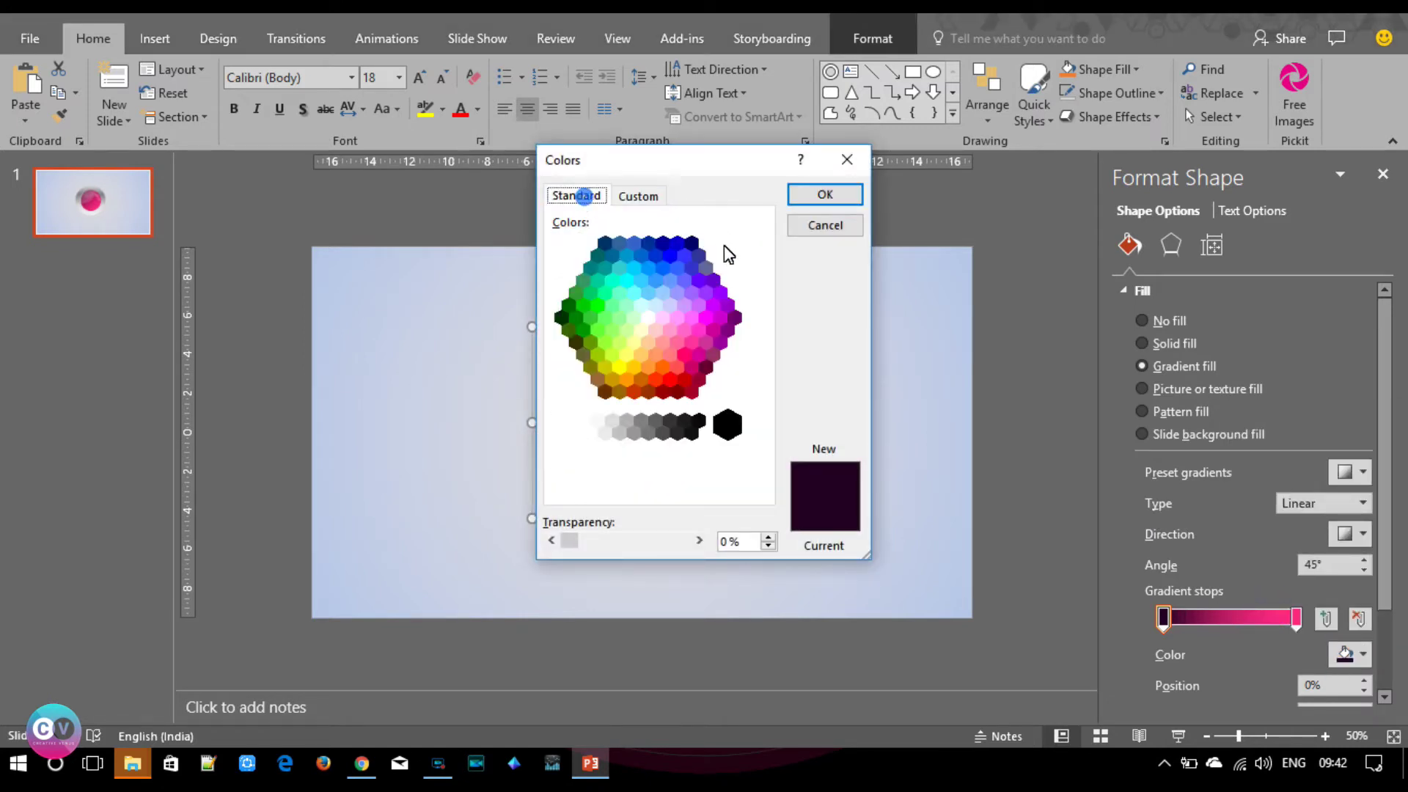
{"action": "left_click", "coordinate": [734, 315]}
{"action": "left_click", "coordinate": [821, 204]}
Select the pink sphere together with its silver ring and group them with Ctrl+G.
{"action": "left_click", "coordinate": [917, 516]}
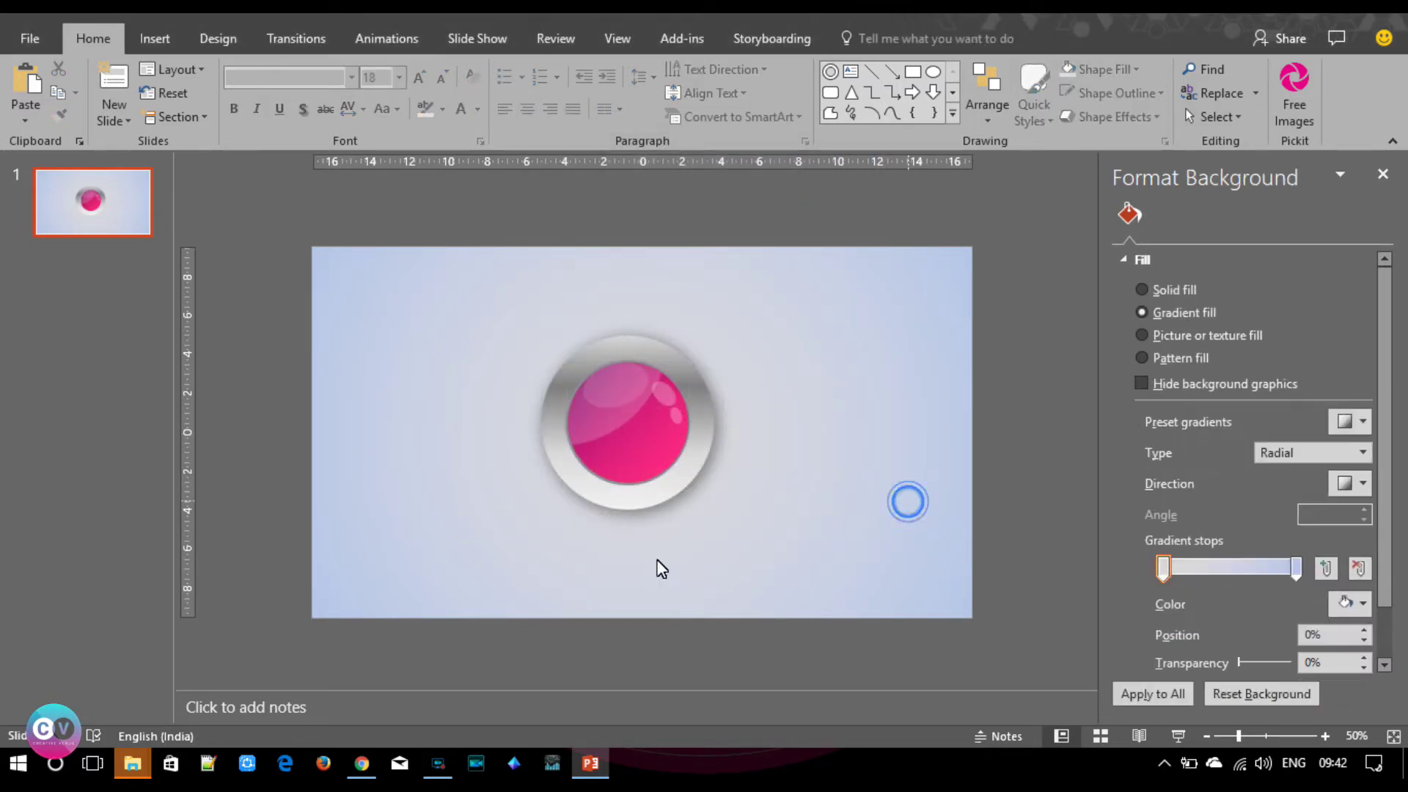
{"action": "left_click_drag", "start_coordinate": [522, 566], "coordinate": [785, 258]}
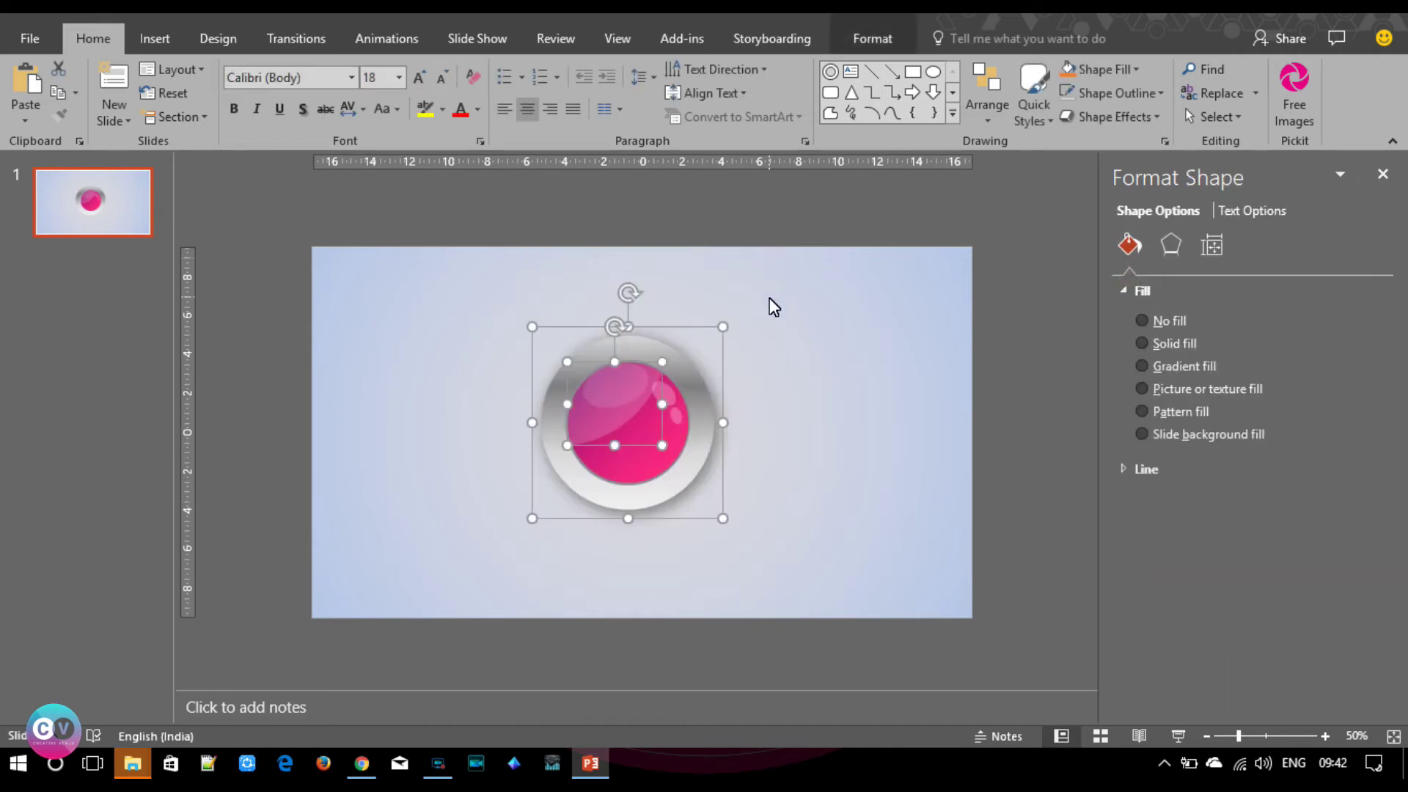
{"action": "key", "text": "ctrl+g"}
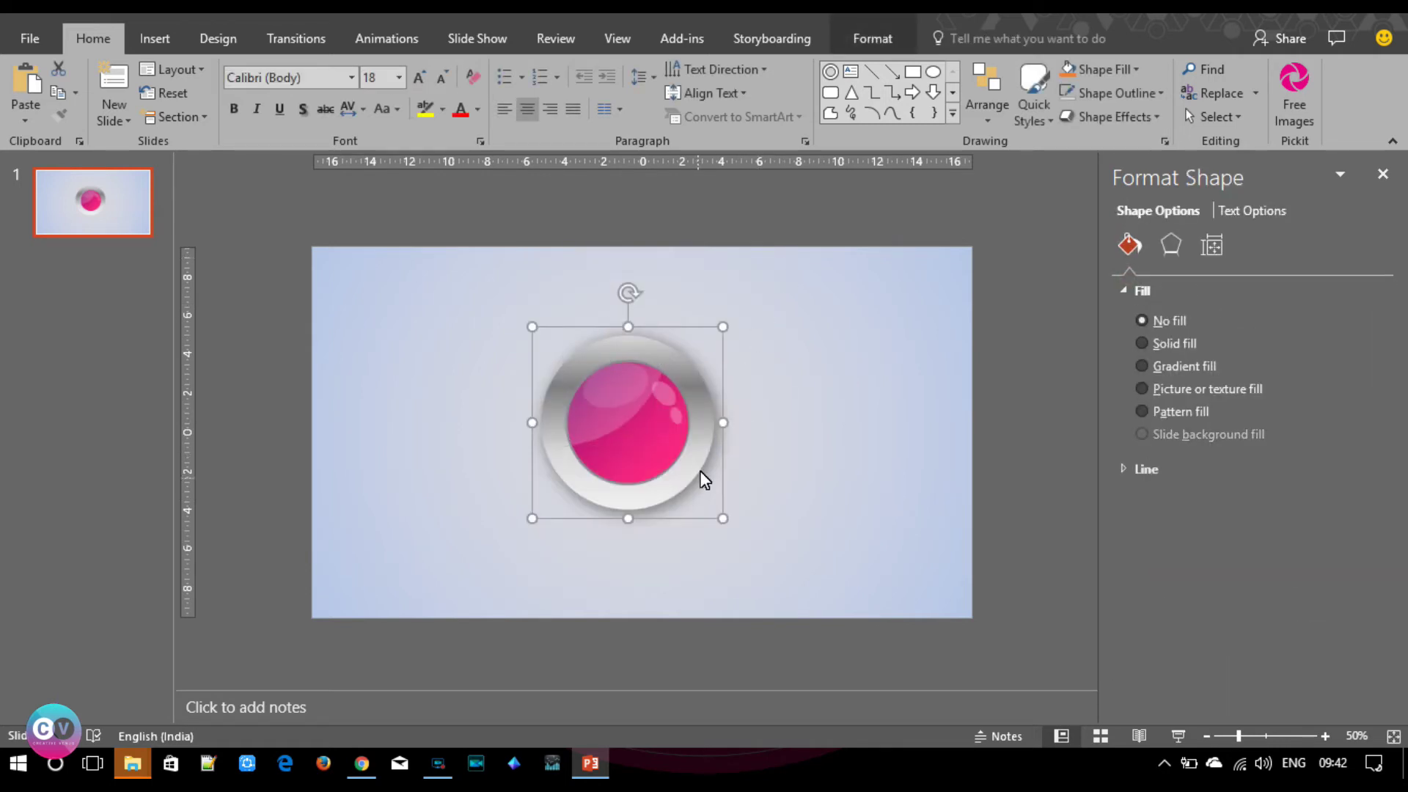
Duplicate the button to the right and shrink the copy to a smaller size.
{"action": "mouse_move", "coordinate": [681, 477]}
{"action": "left_mouse_down"}
{"action": "mouse_move", "coordinate": [679, 491]}
{"action": "mouse_move", "coordinate": [833, 484]}
{"action": "left_mouse_up"}
{"action": "key", "text": "ctrl+d"}
{"action": "left_click", "coordinate": [903, 532]}
{"action": "left_click", "coordinate": [877, 512]}
{"action": "mouse_move", "coordinate": [858, 503]}
{"action": "left_mouse_down"}
{"action": "mouse_move", "coordinate": [822, 486]}
{"action": "mouse_move", "coordinate": [788, 497]}
{"action": "left_mouse_up"}
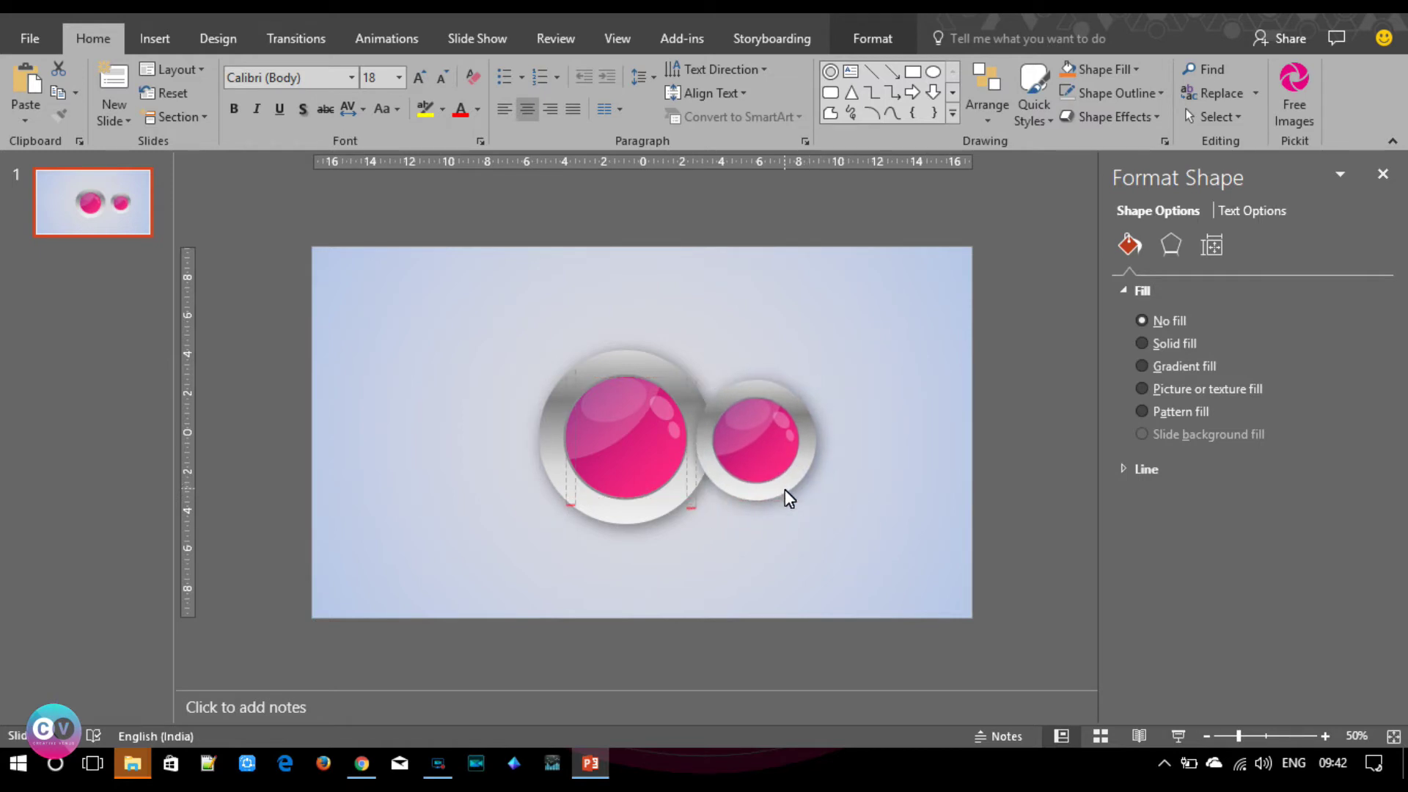
{"action": "left_click_drag", "start_coordinate": [784, 490], "coordinate": [521, 489]}
Add small button copies to the left, top and bottom of the big button.
{"action": "key", "text": "ctrl+d"}
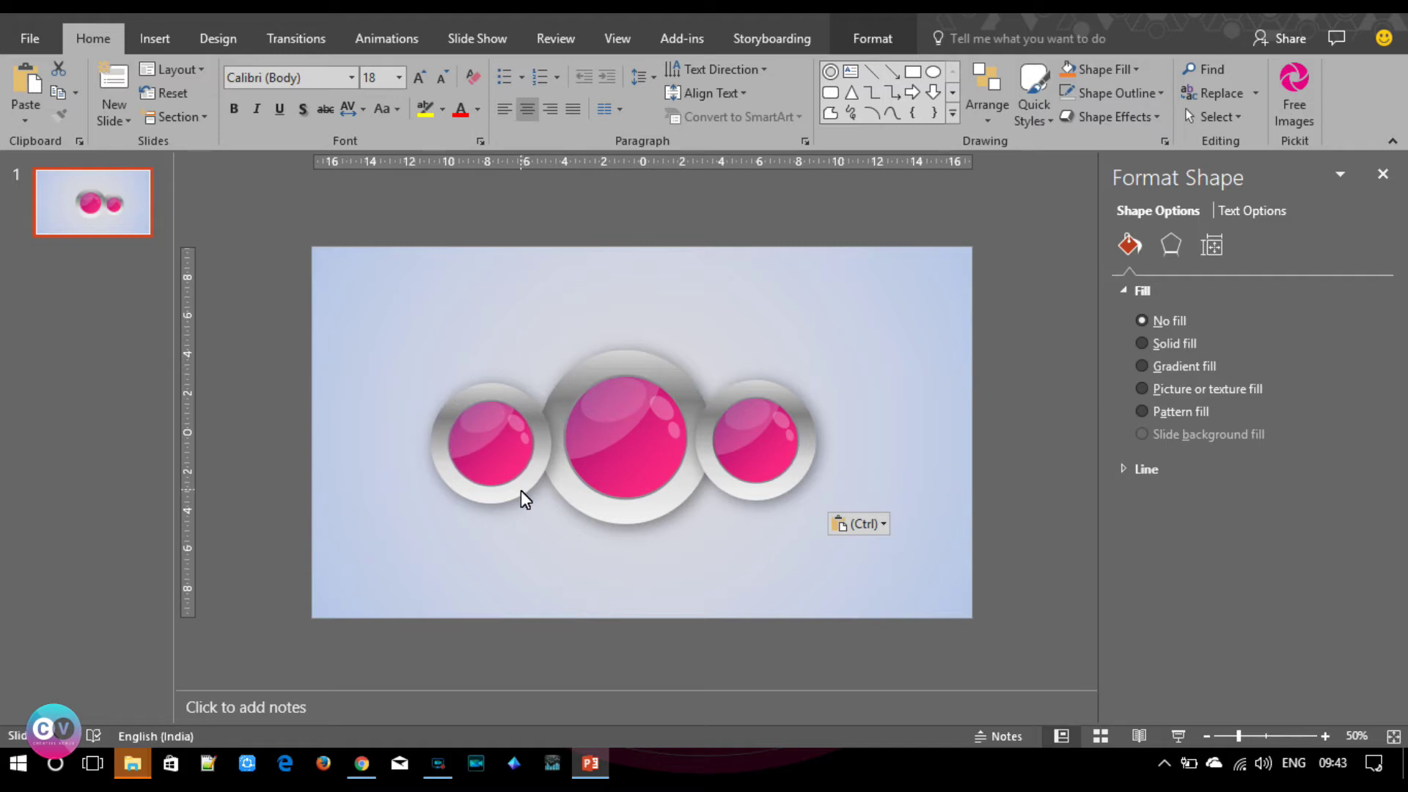
{"action": "left_click", "coordinate": [520, 489]}
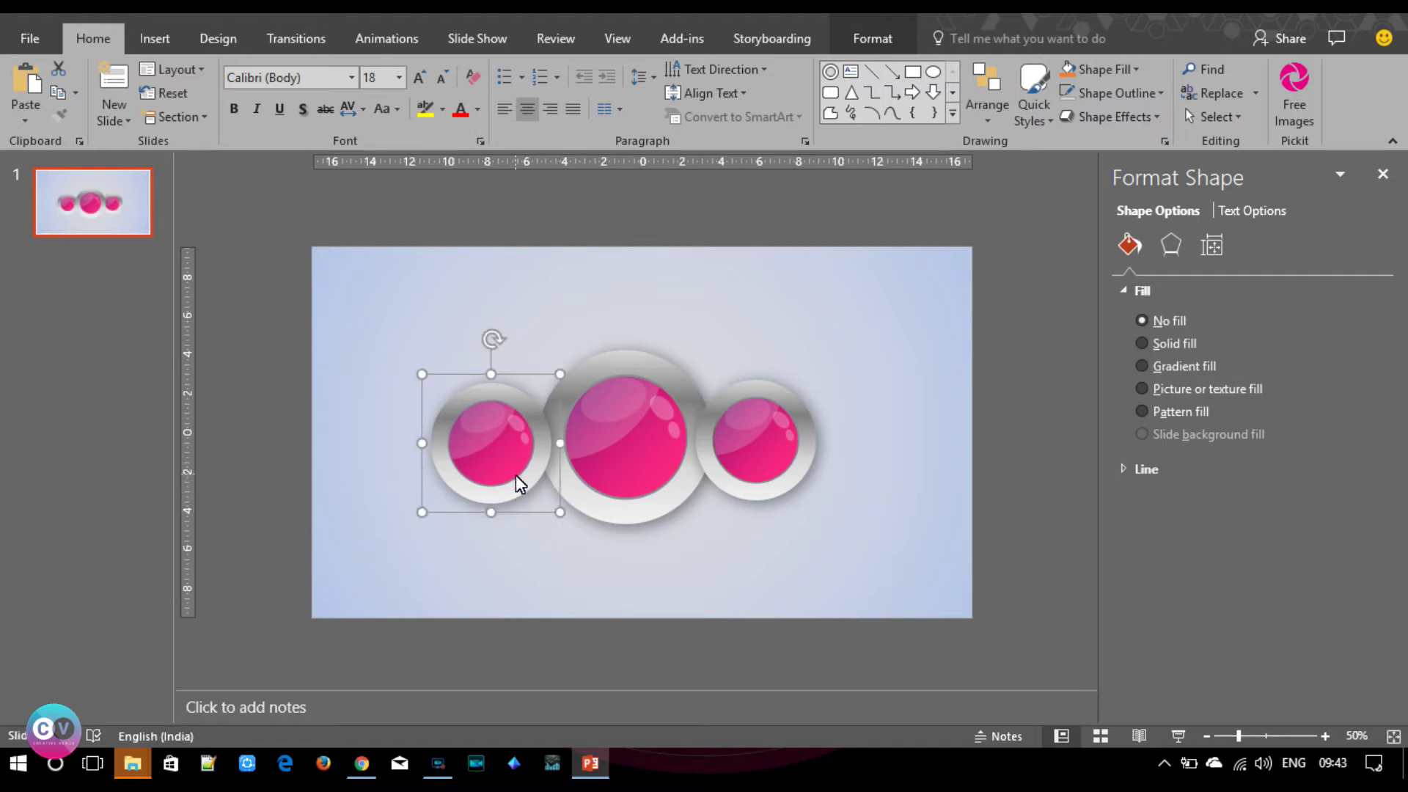
{"action": "left_click_drag", "start_coordinate": [515, 476], "coordinate": [634, 614]}
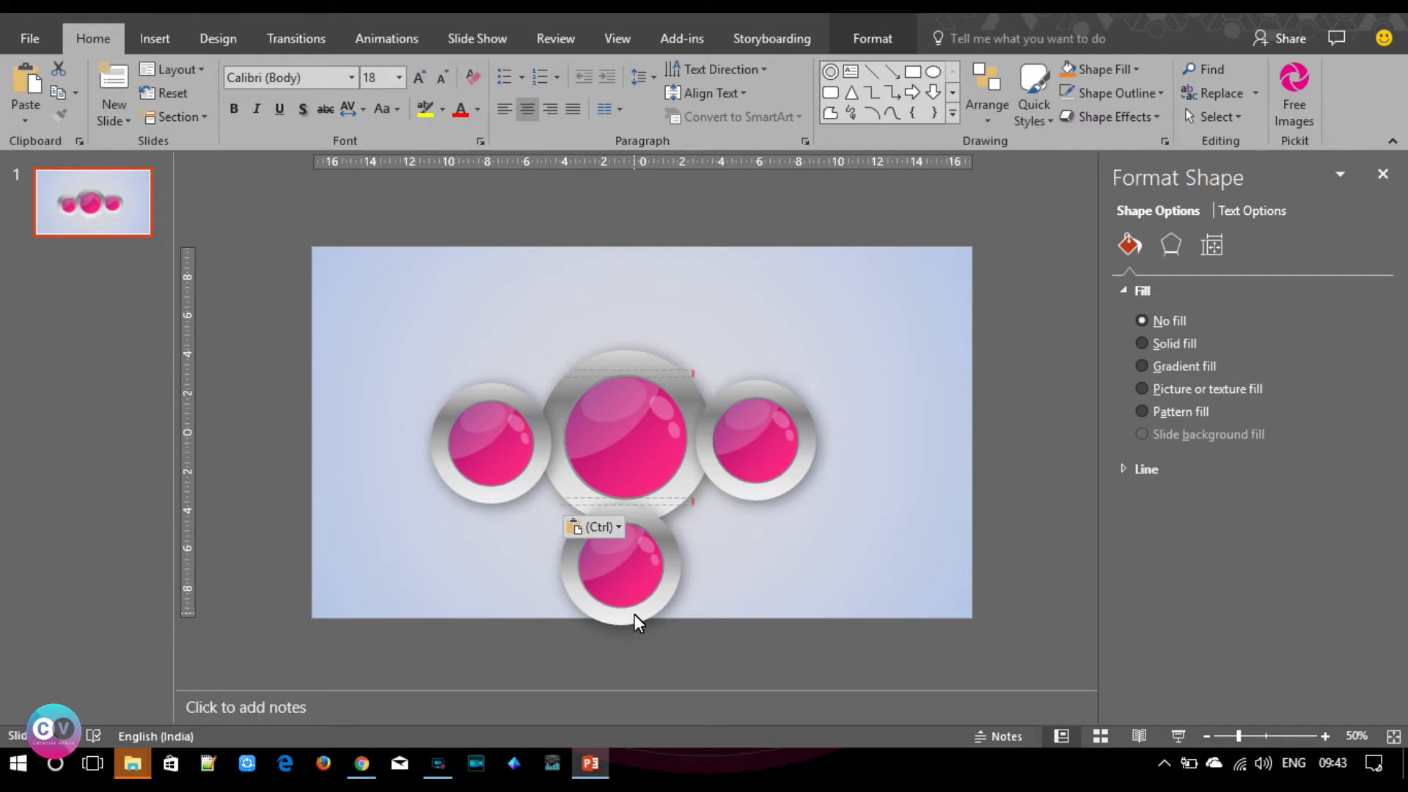
{"action": "left_click_drag", "start_coordinate": [638, 616], "coordinate": [643, 354]}
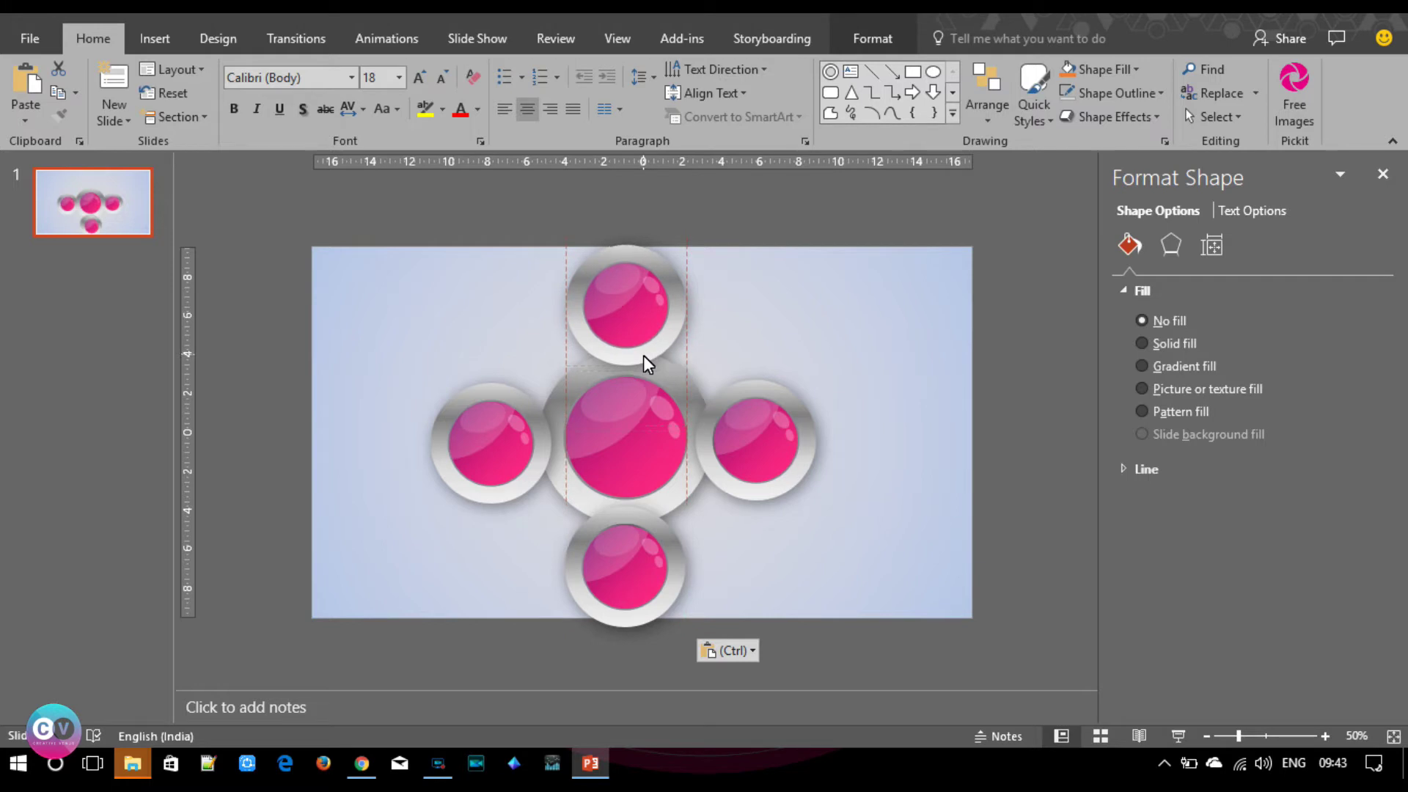
{"action": "left_click_drag", "start_coordinate": [645, 615], "coordinate": [645, 625]}
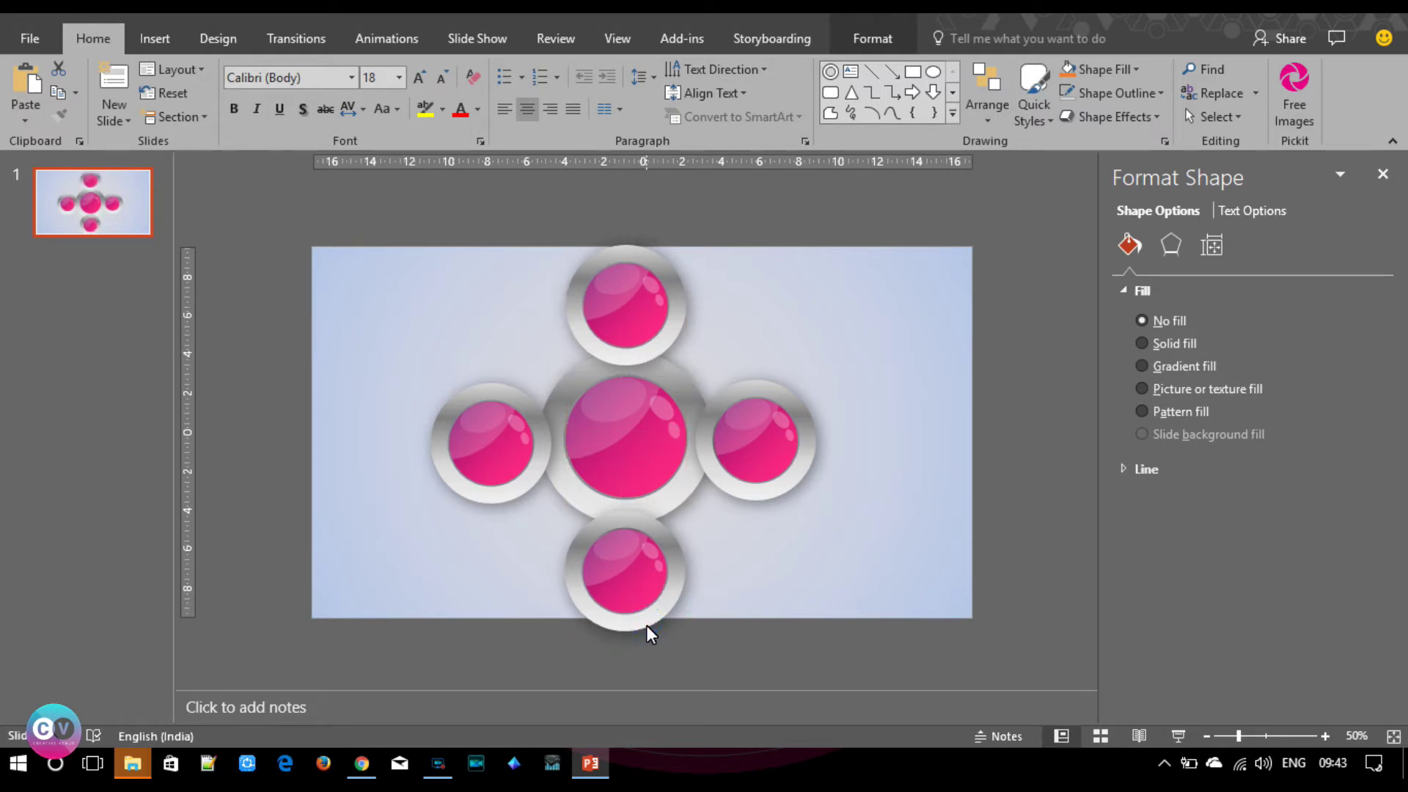
Align Center and distribute vertically the top, centre and bottom buttons, then group them.
{"action": "left_click", "coordinate": [664, 484], "text": "shift"}
{"action": "left_click", "coordinate": [657, 300], "text": "shift"}
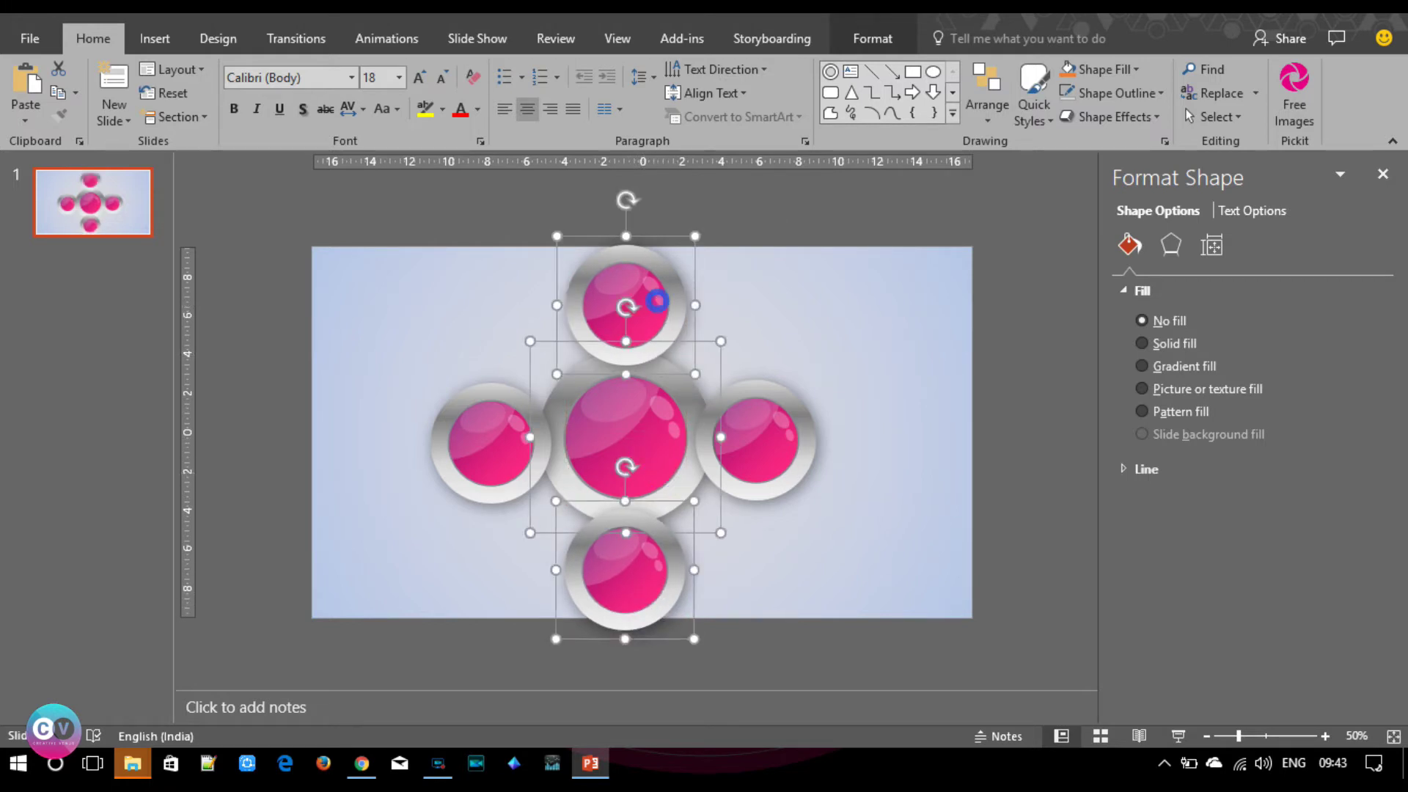
{"action": "left_click", "coordinate": [887, 38]}
{"action": "left_click", "coordinate": [1057, 69]}
{"action": "left_click", "coordinate": [1082, 121]}
{"action": "left_click", "coordinate": [1075, 72]}
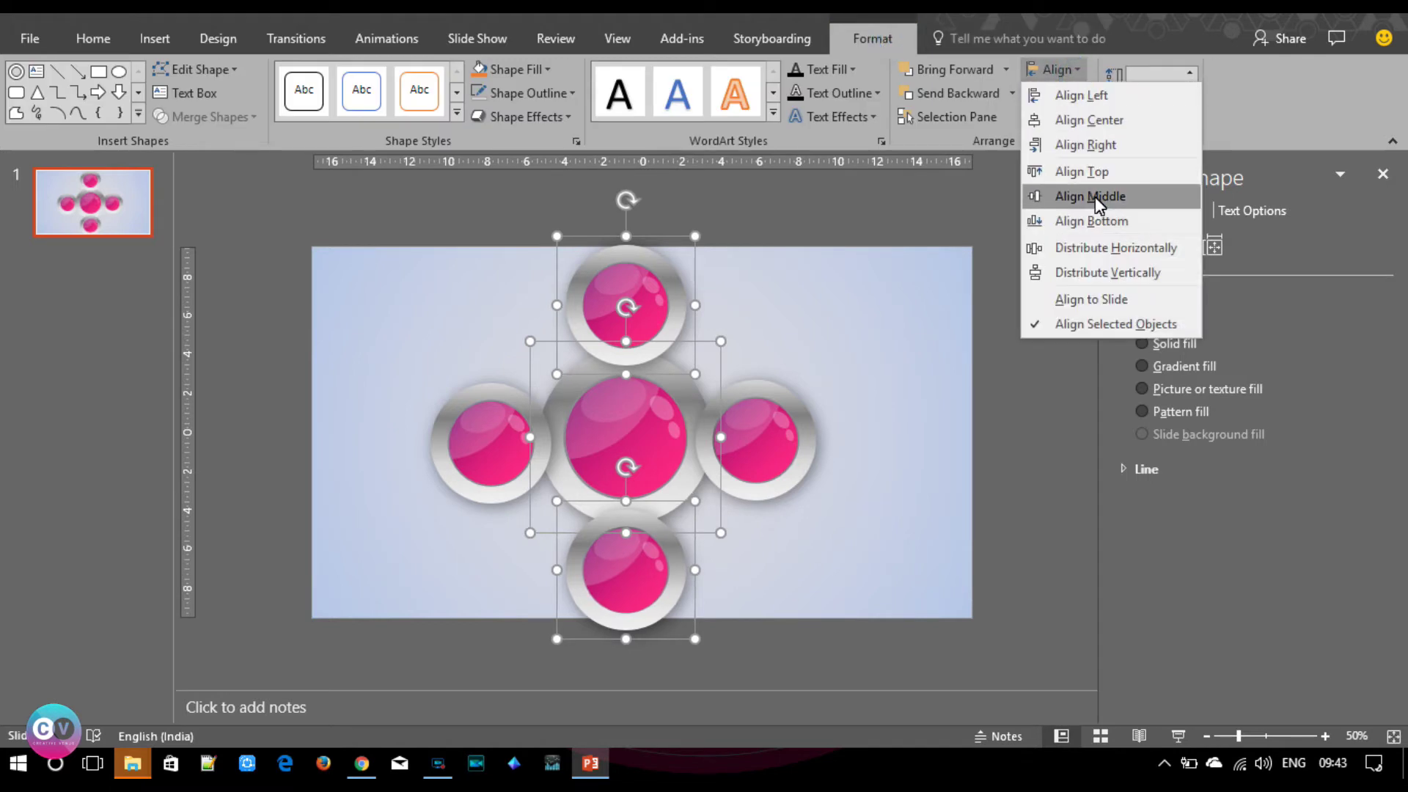
{"action": "left_click", "coordinate": [1099, 271]}
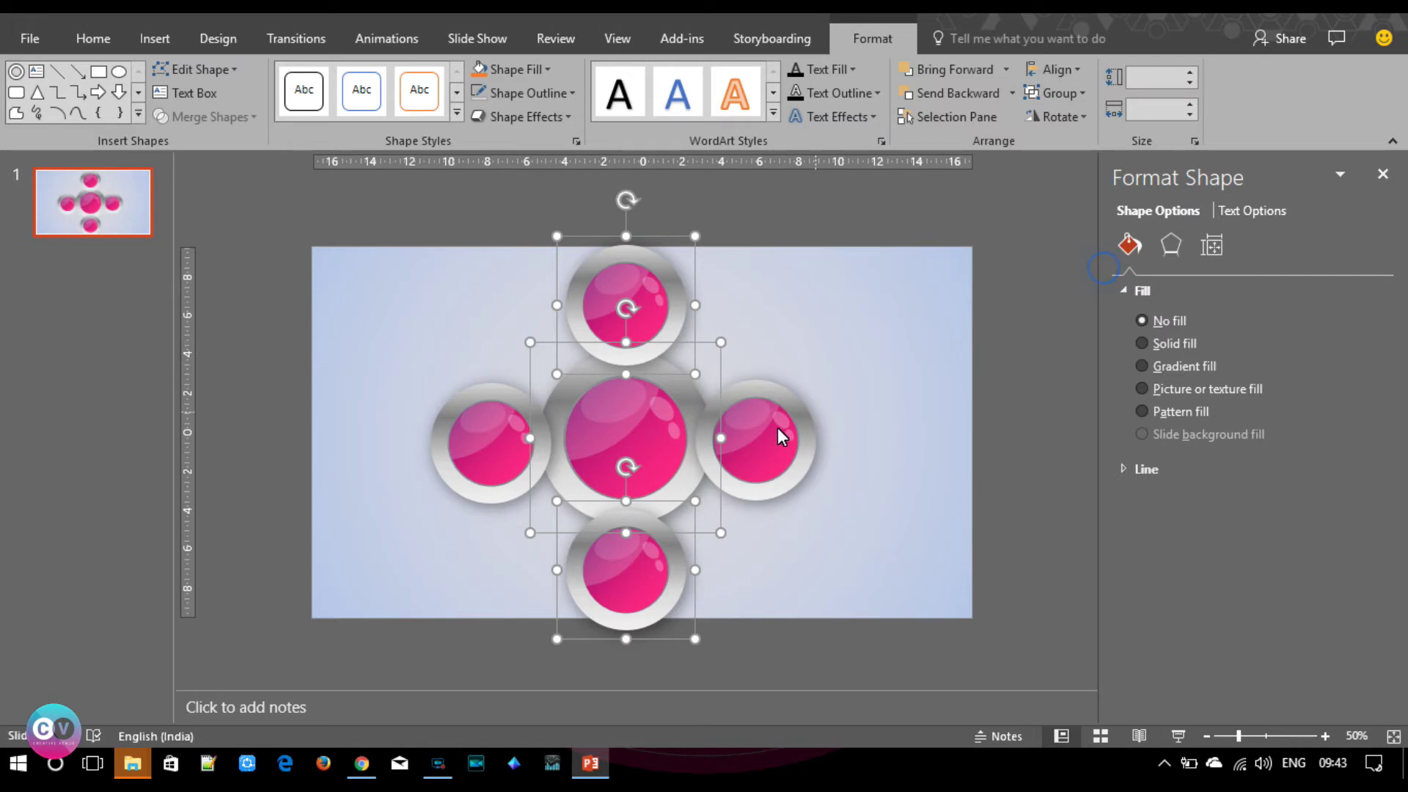
{"action": "key", "text": "ctrl+g"}
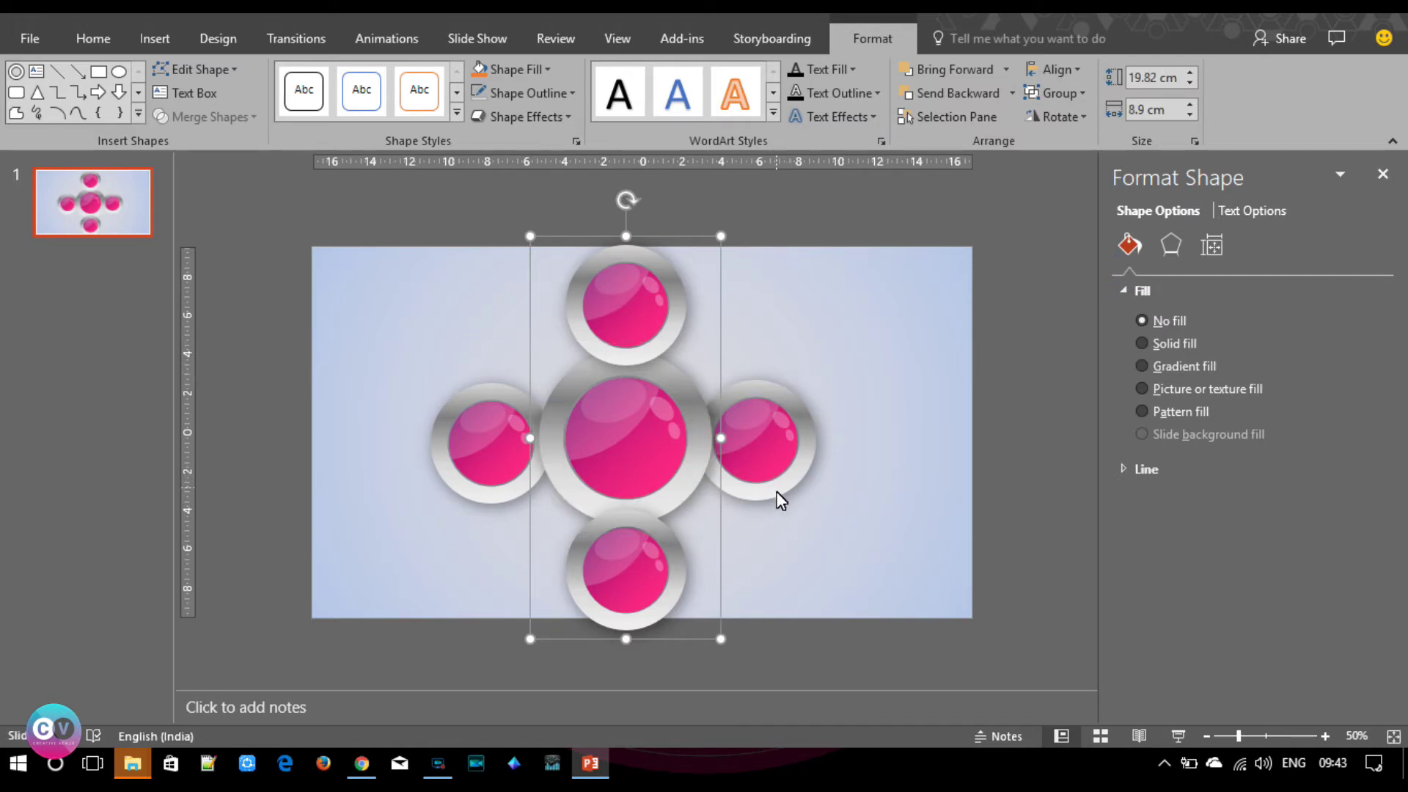
Align Middle the right and left buttons with the vertical column.
{"action": "left_click", "coordinate": [777, 490], "text": "shift"}
{"action": "left_click", "coordinate": [1059, 72]}
{"action": "left_click", "coordinate": [1072, 198]}
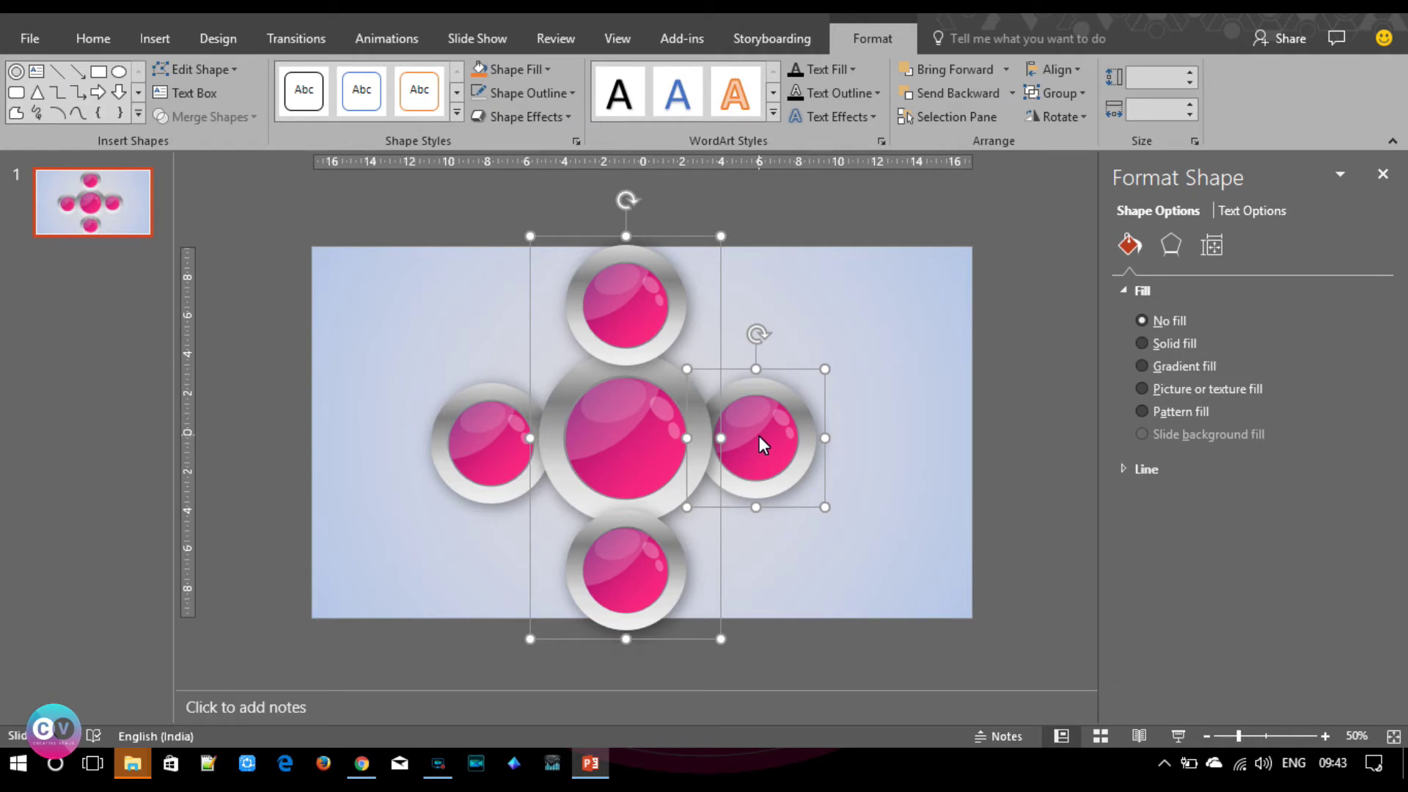
{"action": "key", "text": "ctrl+g"}
{"action": "left_click", "coordinate": [497, 490]}
{"action": "left_click", "coordinate": [1062, 73]}
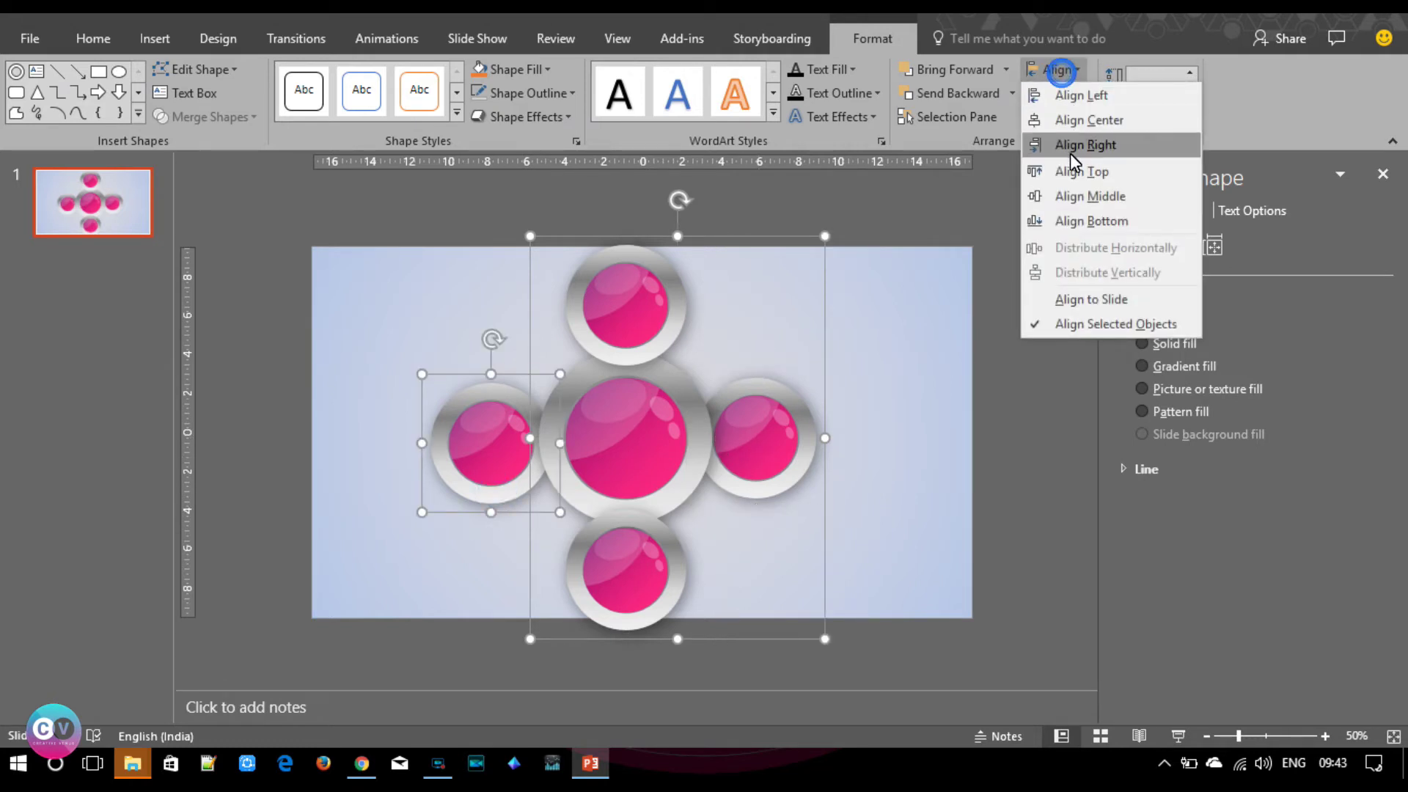
{"action": "left_click", "coordinate": [1075, 194]}
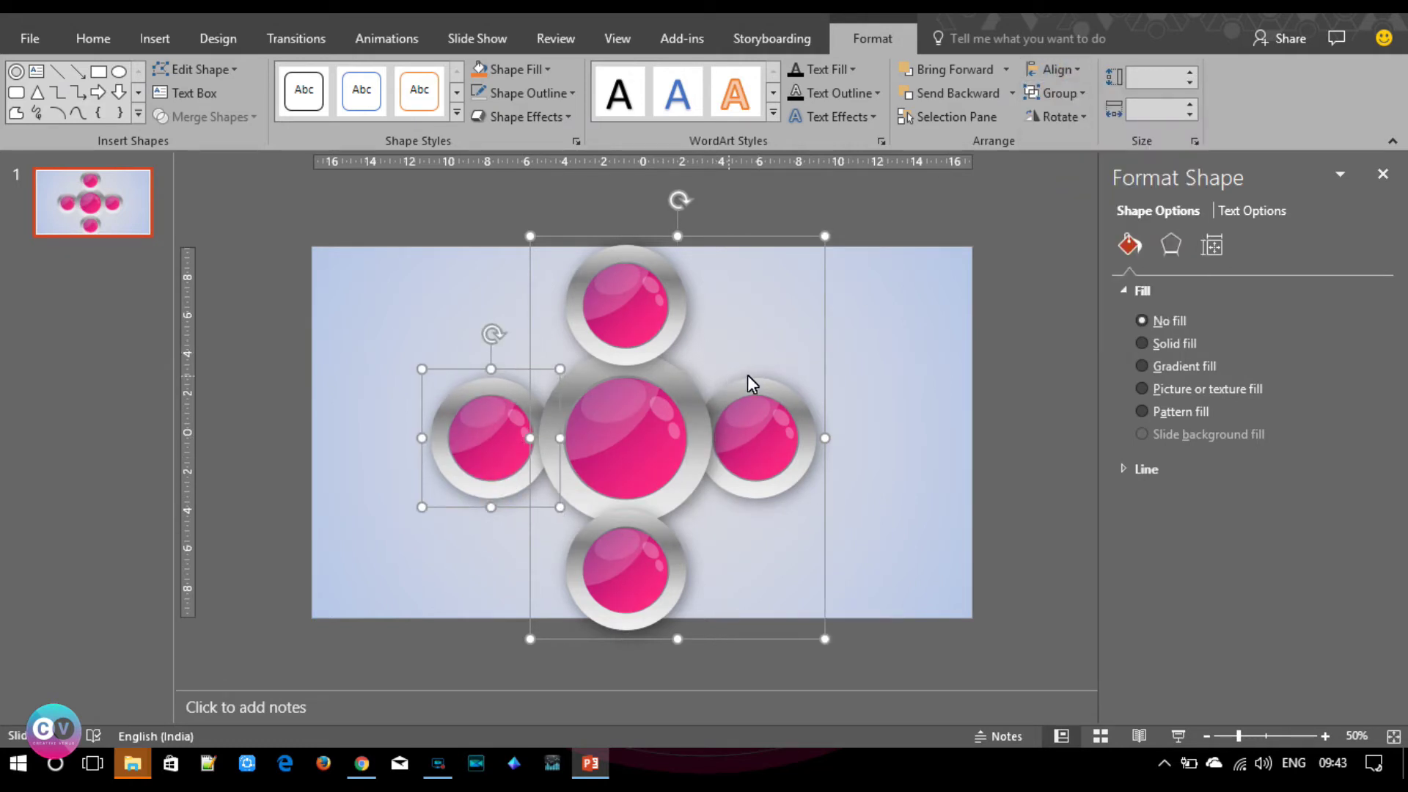
Ungroup, then Distribute Horizontally the left button, centre column and right button.
{"action": "right_click", "coordinate": [824, 332]}
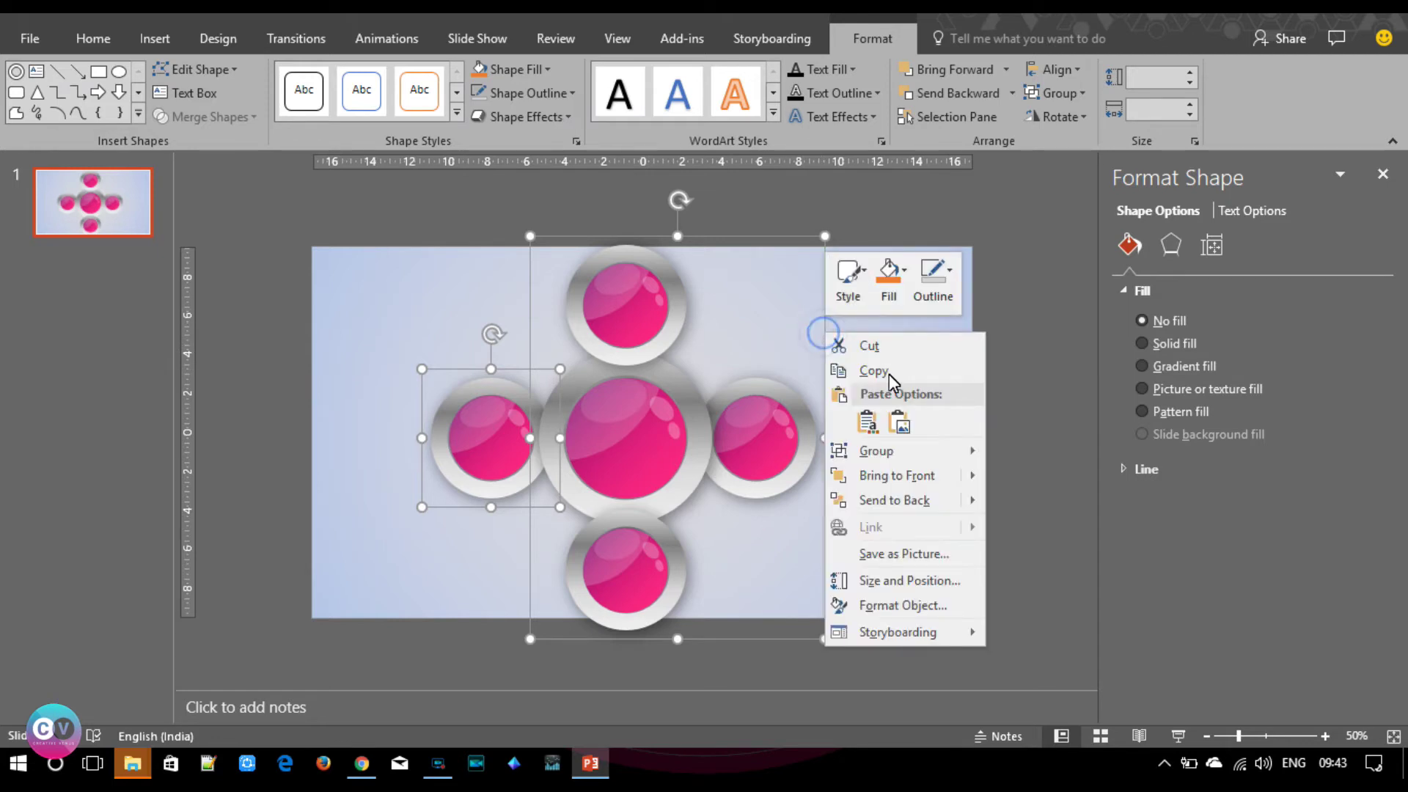
{"action": "left_click", "coordinate": [1056, 503]}
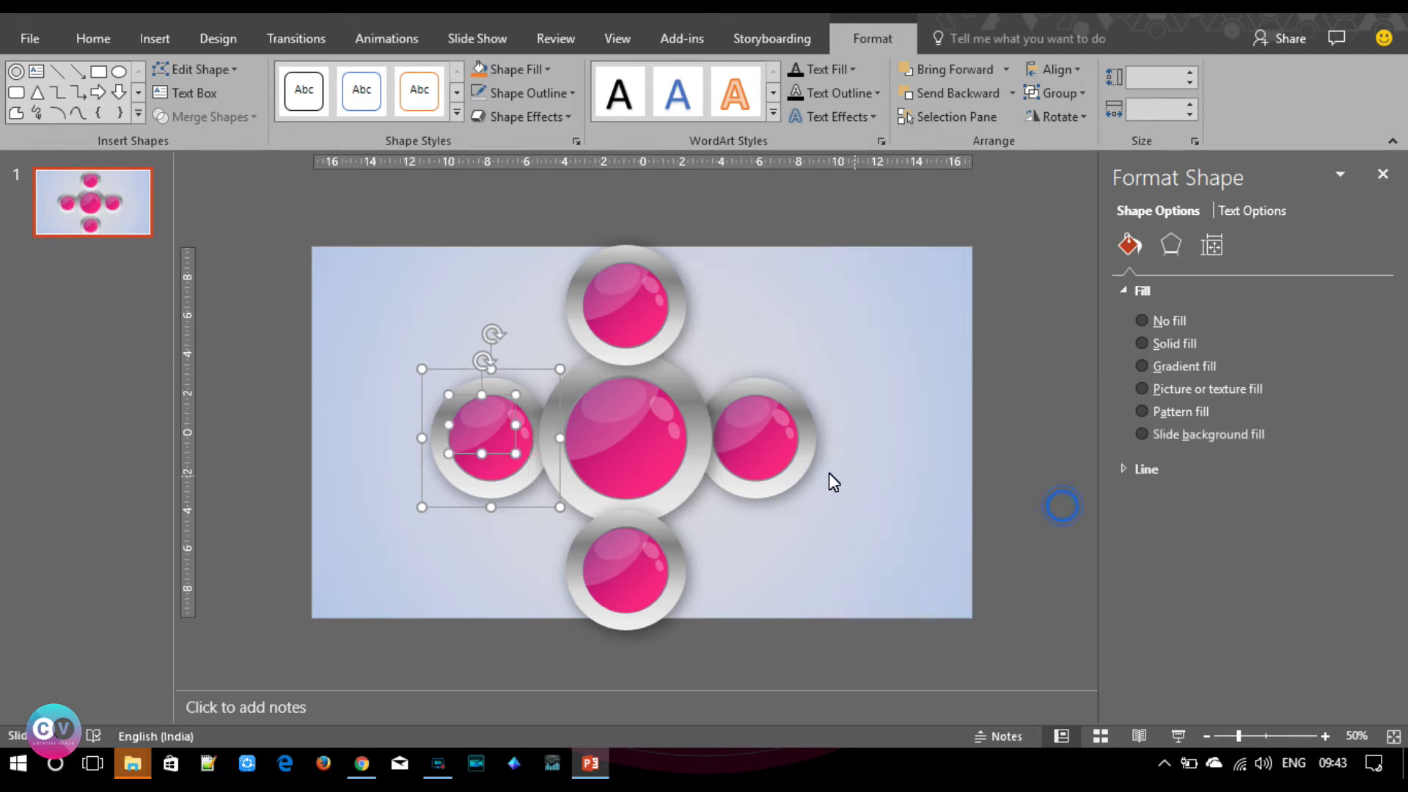
{"action": "left_click", "coordinate": [901, 477]}
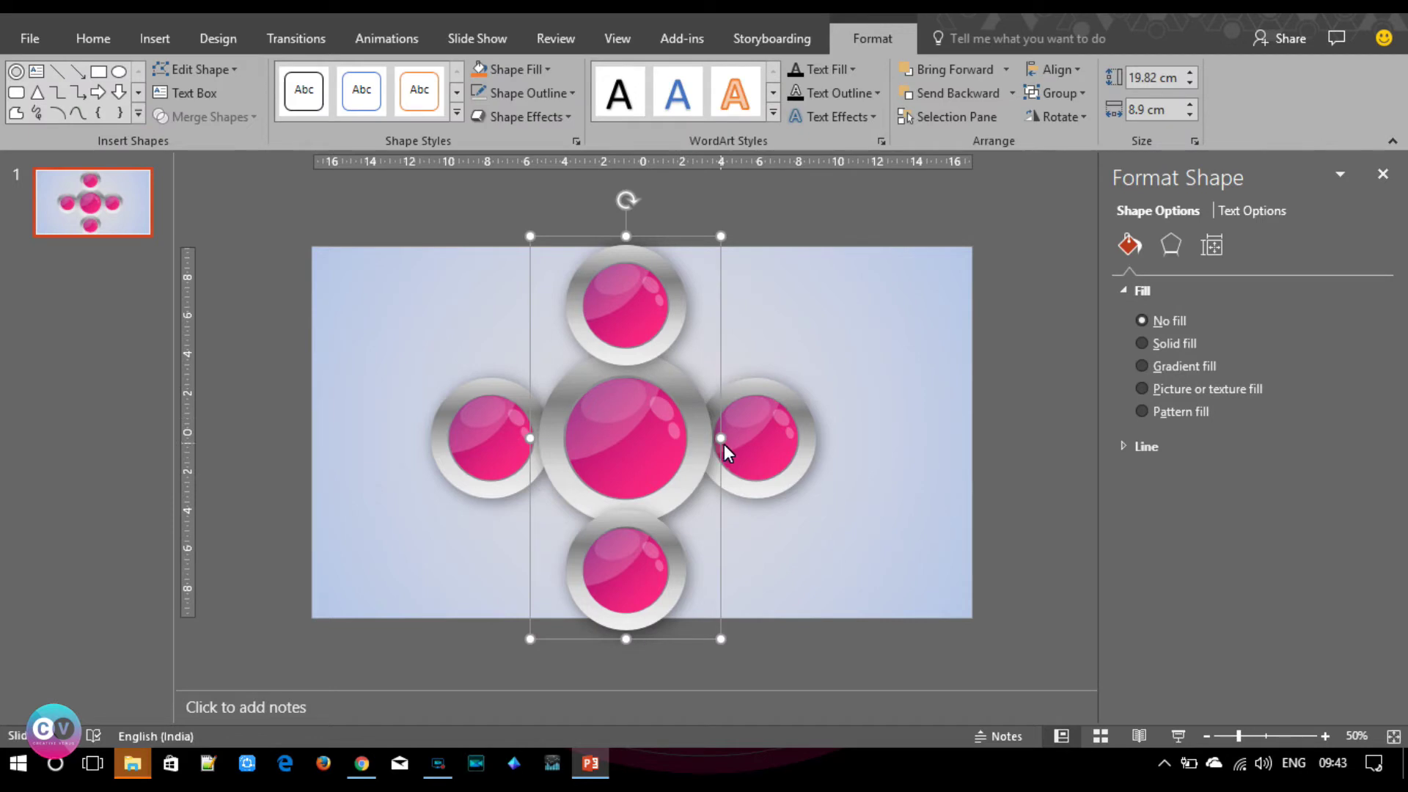
{"action": "left_click", "coordinate": [354, 543]}
{"action": "left_click_drag", "start_coordinate": [367, 551], "coordinate": [596, 368]}
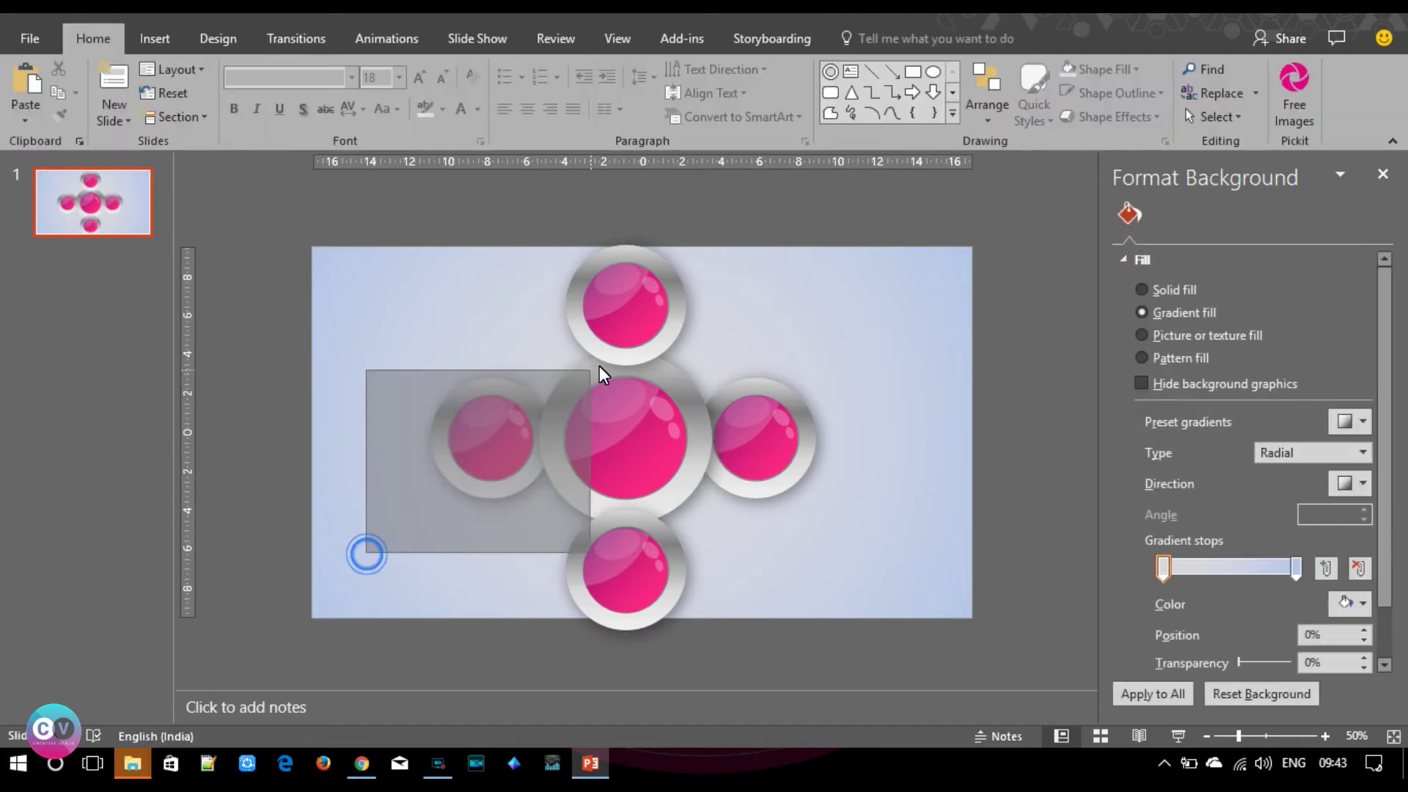
{"action": "left_click", "coordinate": [668, 446], "text": "shift"}
{"action": "left_click", "coordinate": [784, 463], "text": "shift"}
{"action": "left_click", "coordinate": [1054, 68]}
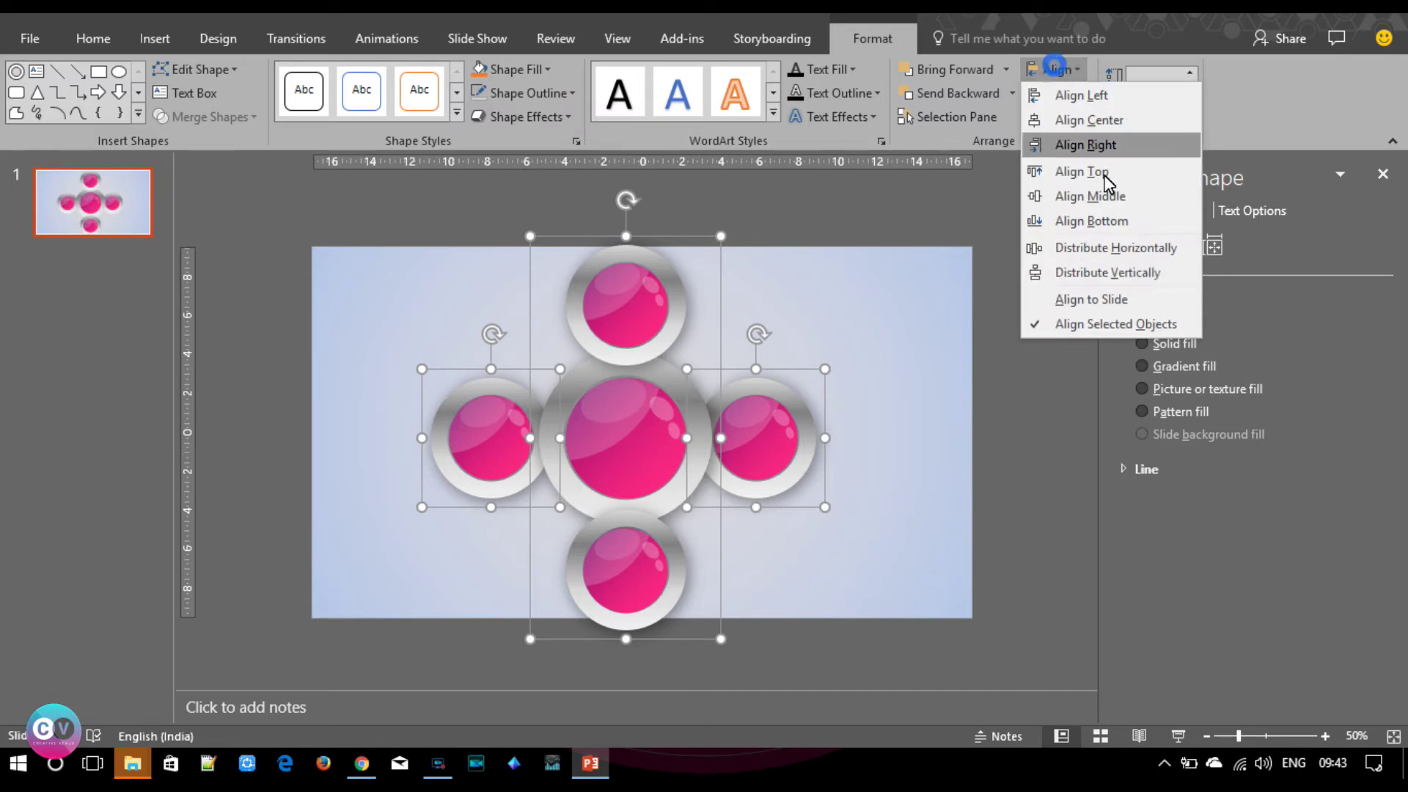
{"action": "left_click", "coordinate": [1118, 249]}
{"action": "left_click", "coordinate": [891, 522]}
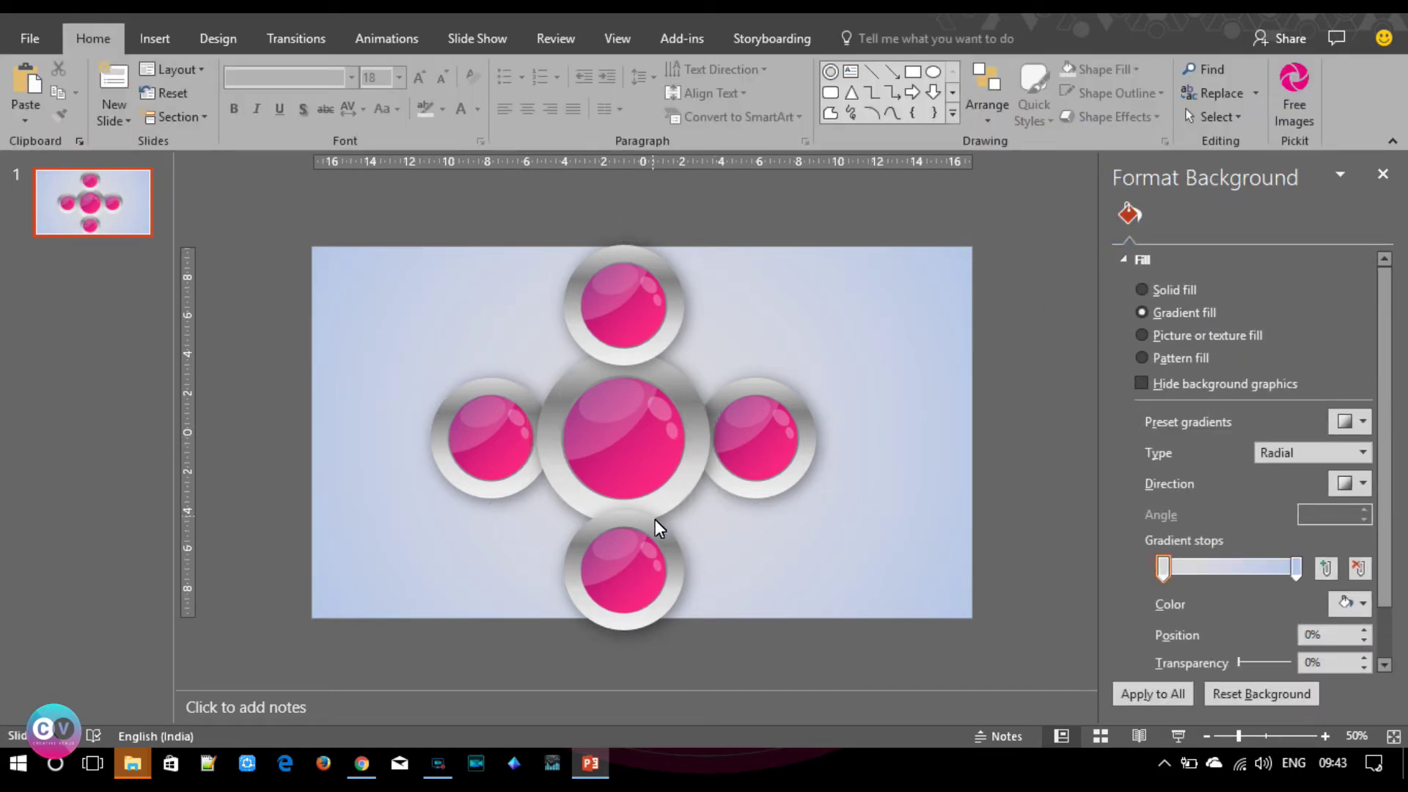
Ungroup the wide button group into individual buttons.
{"action": "left_click", "coordinate": [673, 495]}
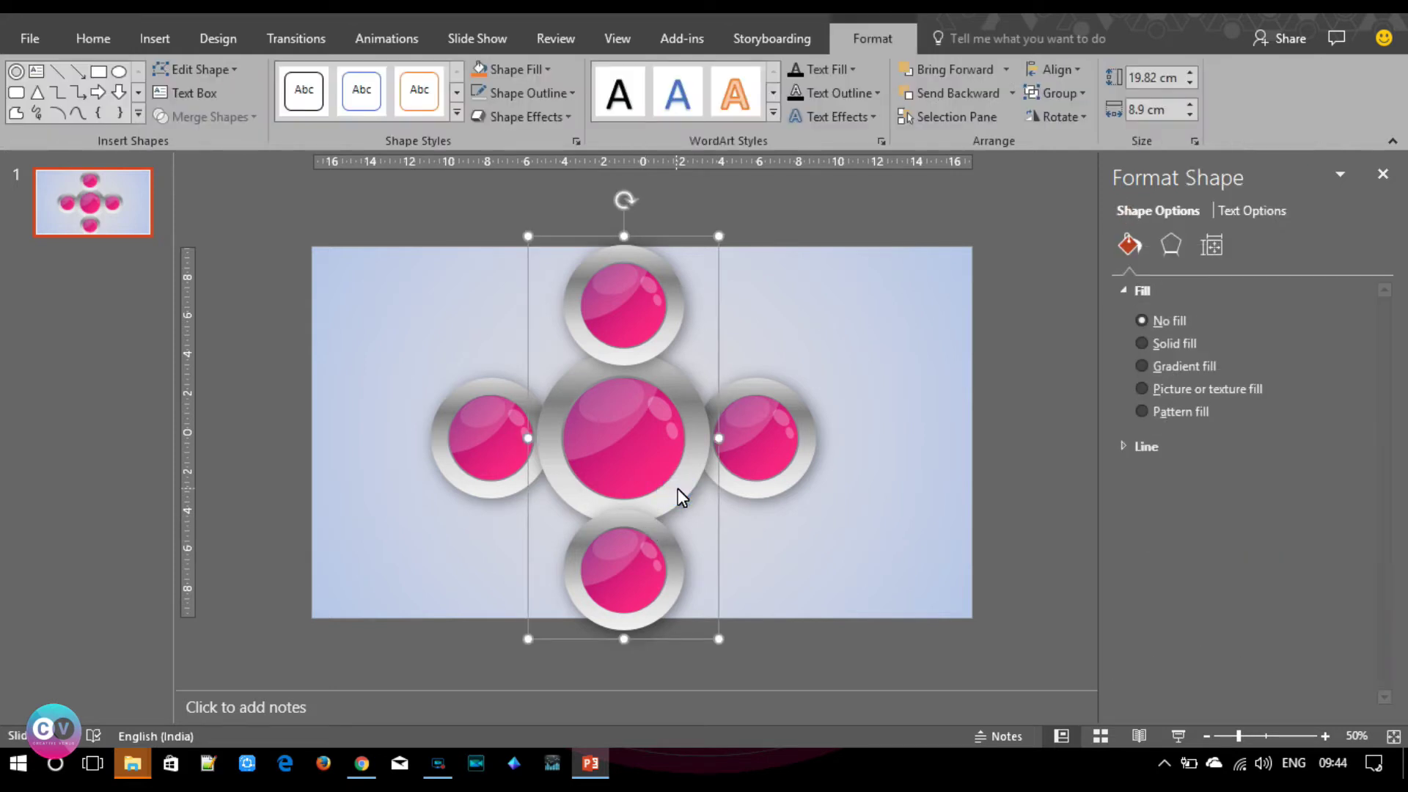
{"action": "left_click", "coordinate": [677, 488]}
{"action": "left_click", "coordinate": [719, 499]}
{"action": "right_click", "coordinate": [719, 498]}
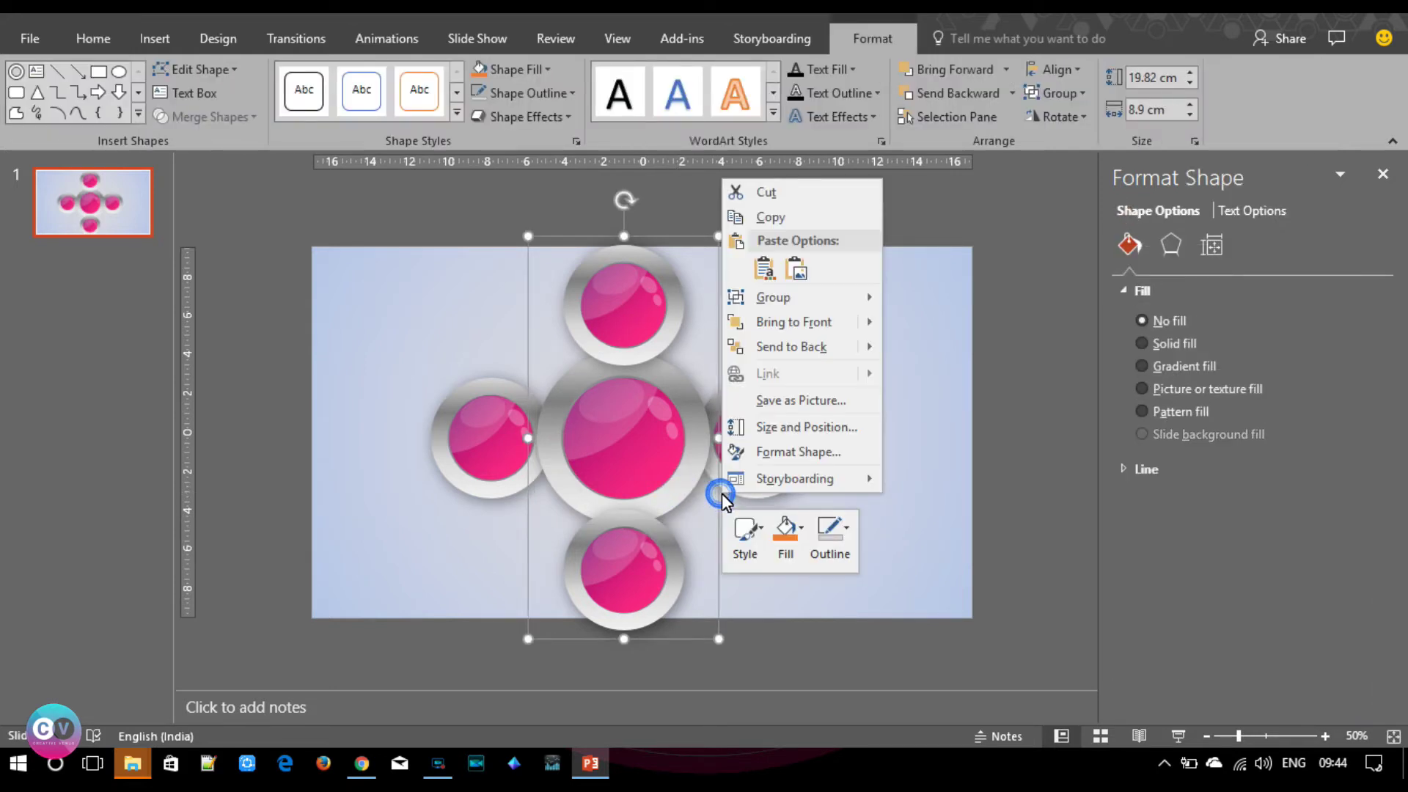
{"action": "mouse_move", "coordinate": [772, 297]}
{"action": "left_click", "coordinate": [927, 355]}
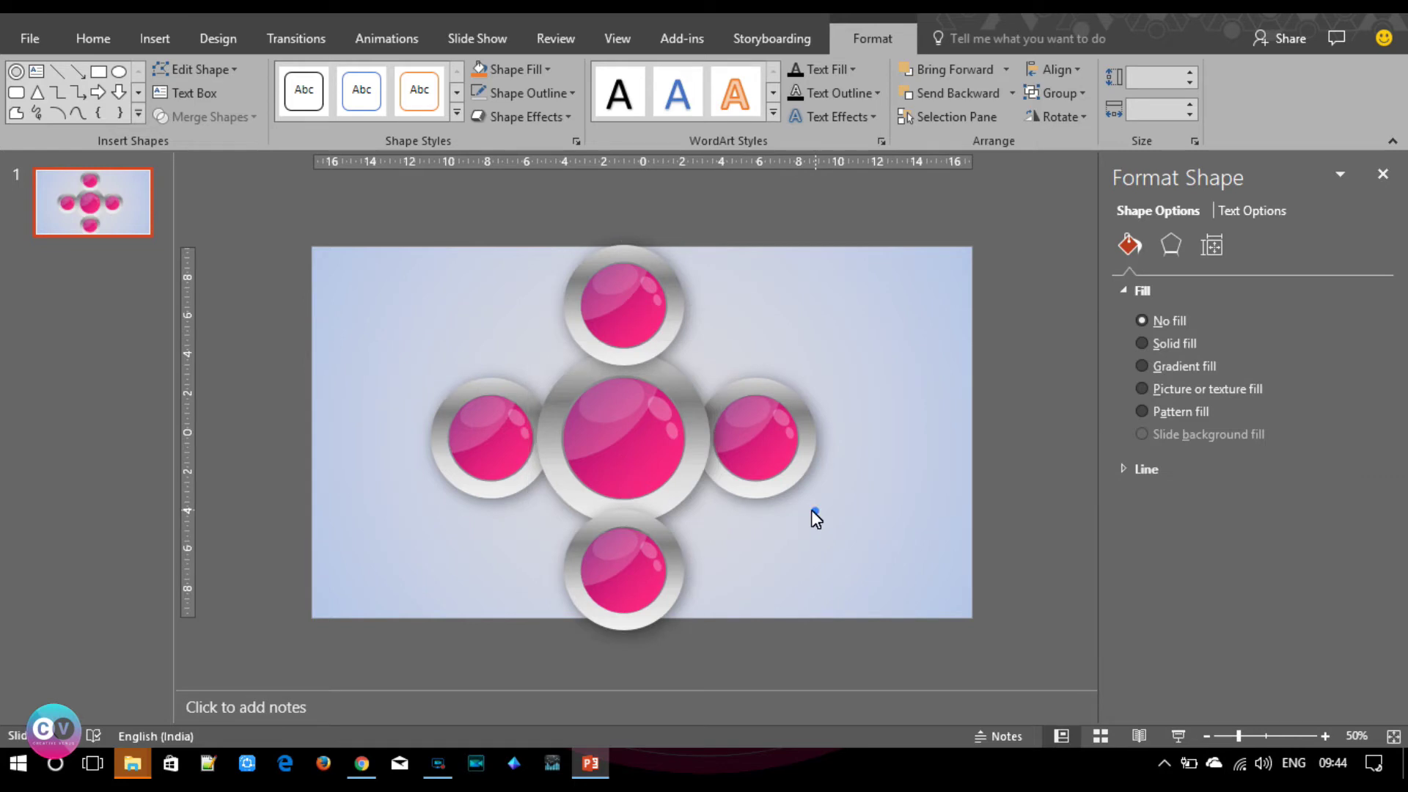
{"action": "left_click", "coordinate": [814, 511]}
Bring the big centre button to the front, then select all five buttons and group them.
{"action": "left_click", "coordinate": [695, 478]}
{"action": "right_click", "coordinate": [695, 477]}
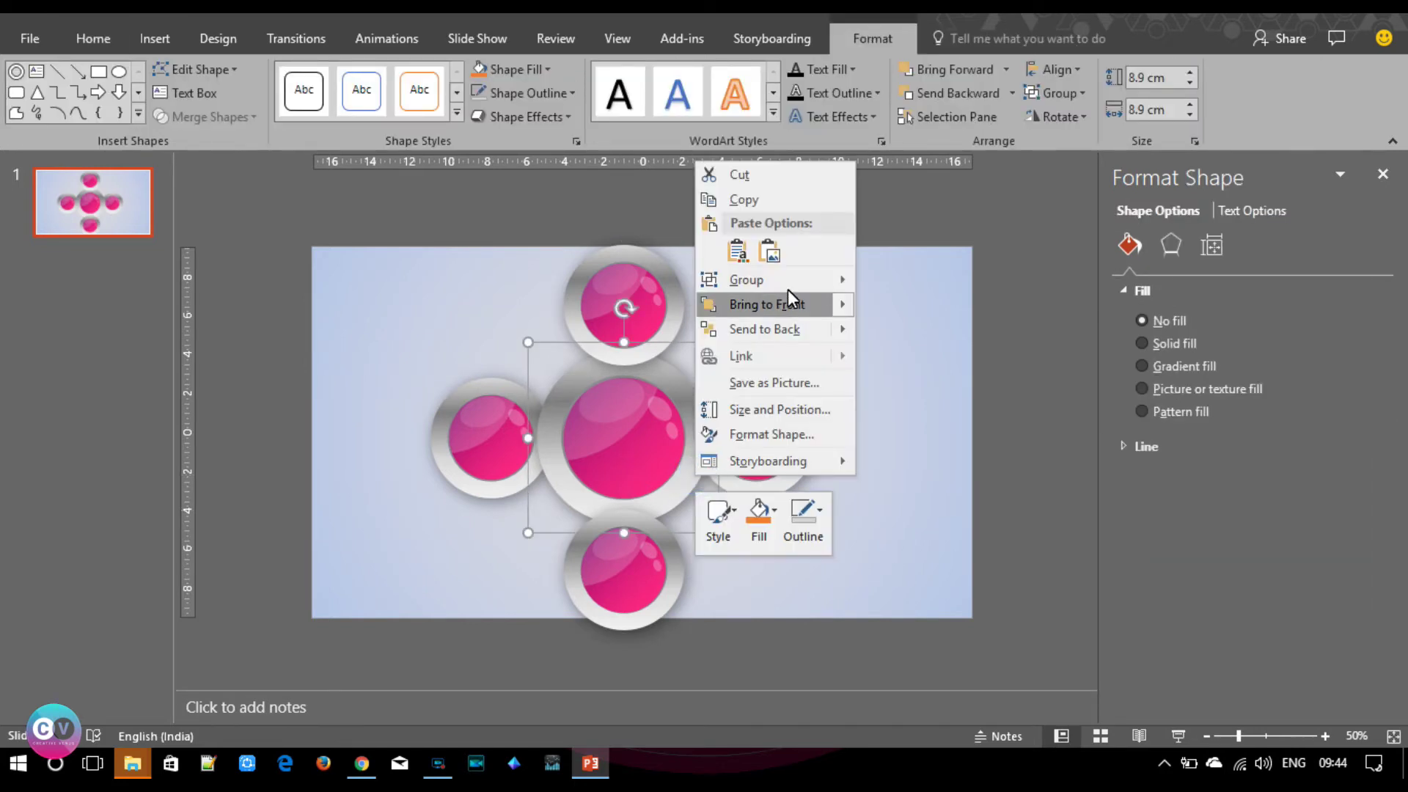
{"action": "left_click", "coordinate": [784, 304]}
{"action": "left_click", "coordinate": [939, 493]}
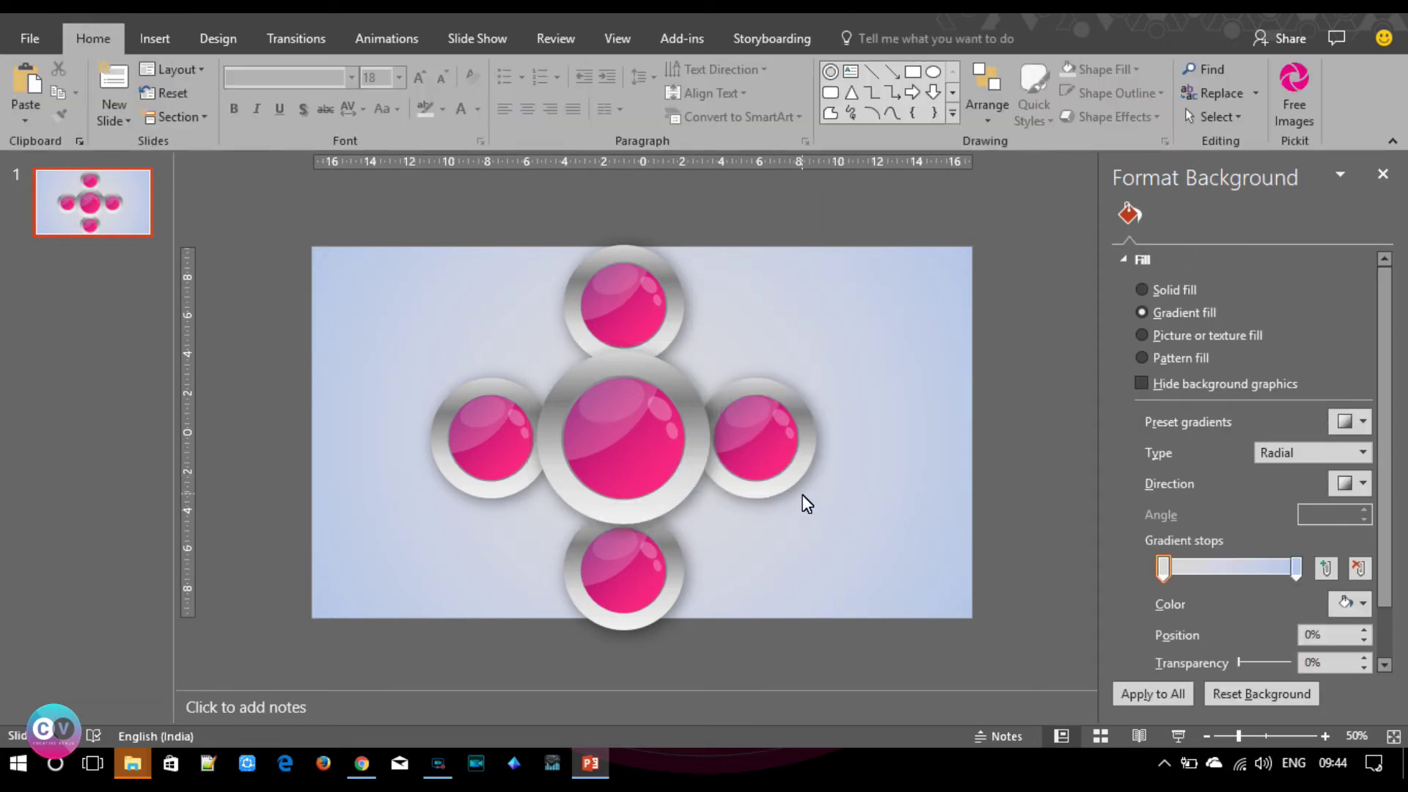
{"action": "key", "text": "ctrl+a"}
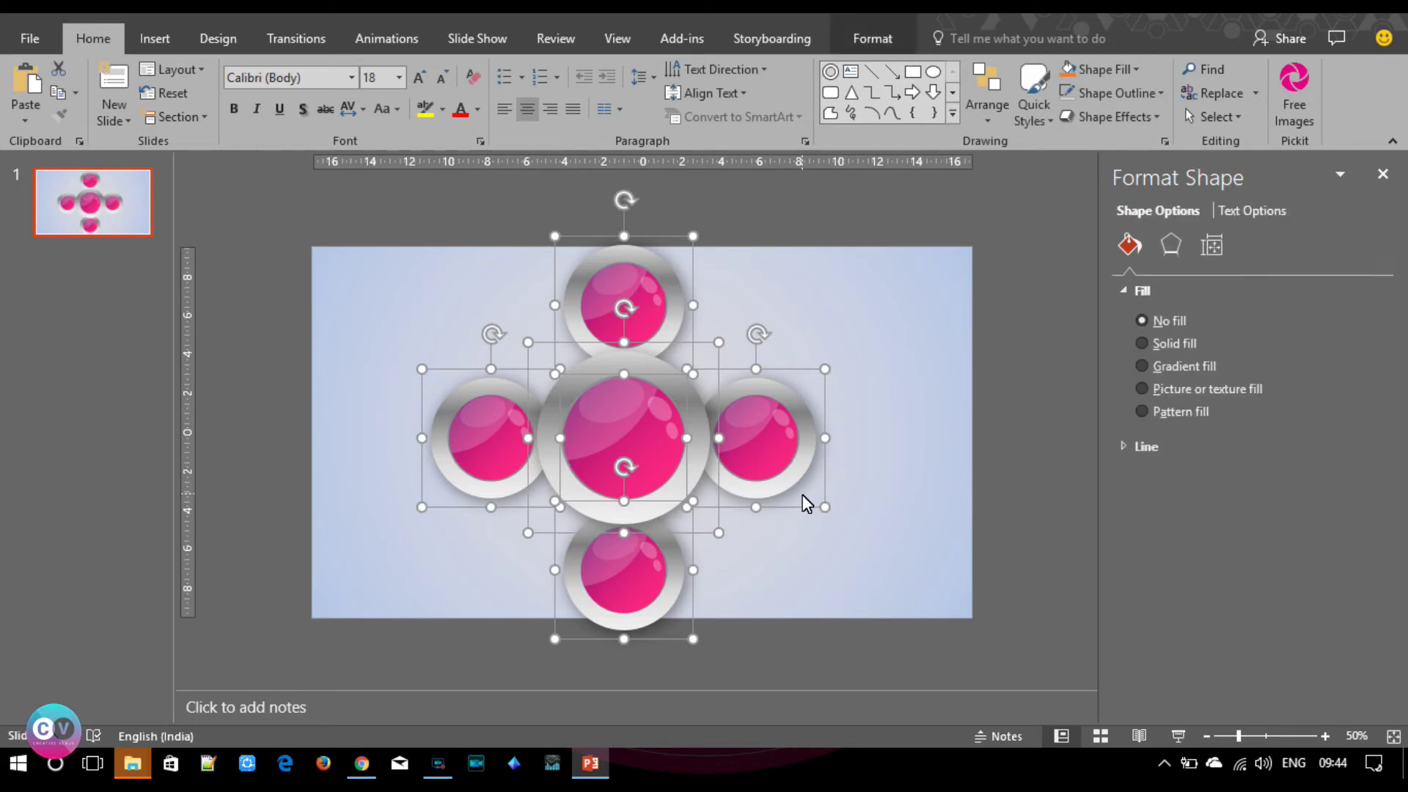
{"action": "key", "text": "ctrl+g"}
Shrink the cross slightly and Align Center and Middle it on the slide.
{"action": "left_click_drag", "start_coordinate": [825, 638], "coordinate": [787, 602]}
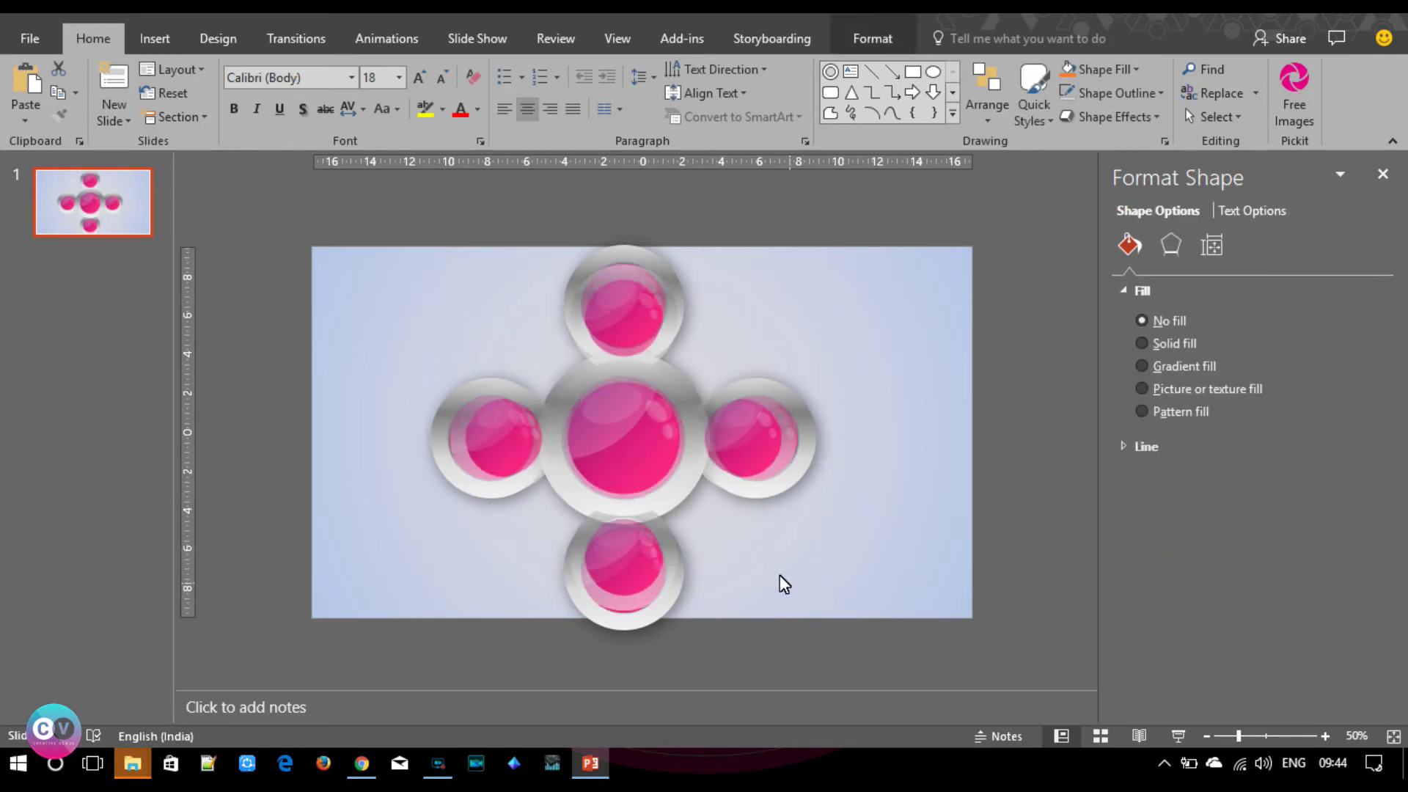
{"action": "left_click", "coordinate": [890, 41]}
{"action": "left_click", "coordinate": [1052, 69]}
{"action": "left_click", "coordinate": [1088, 120]}
{"action": "left_click", "coordinate": [1052, 69]}
{"action": "left_click", "coordinate": [1089, 195]}
{"action": "left_click", "coordinate": [931, 417]}
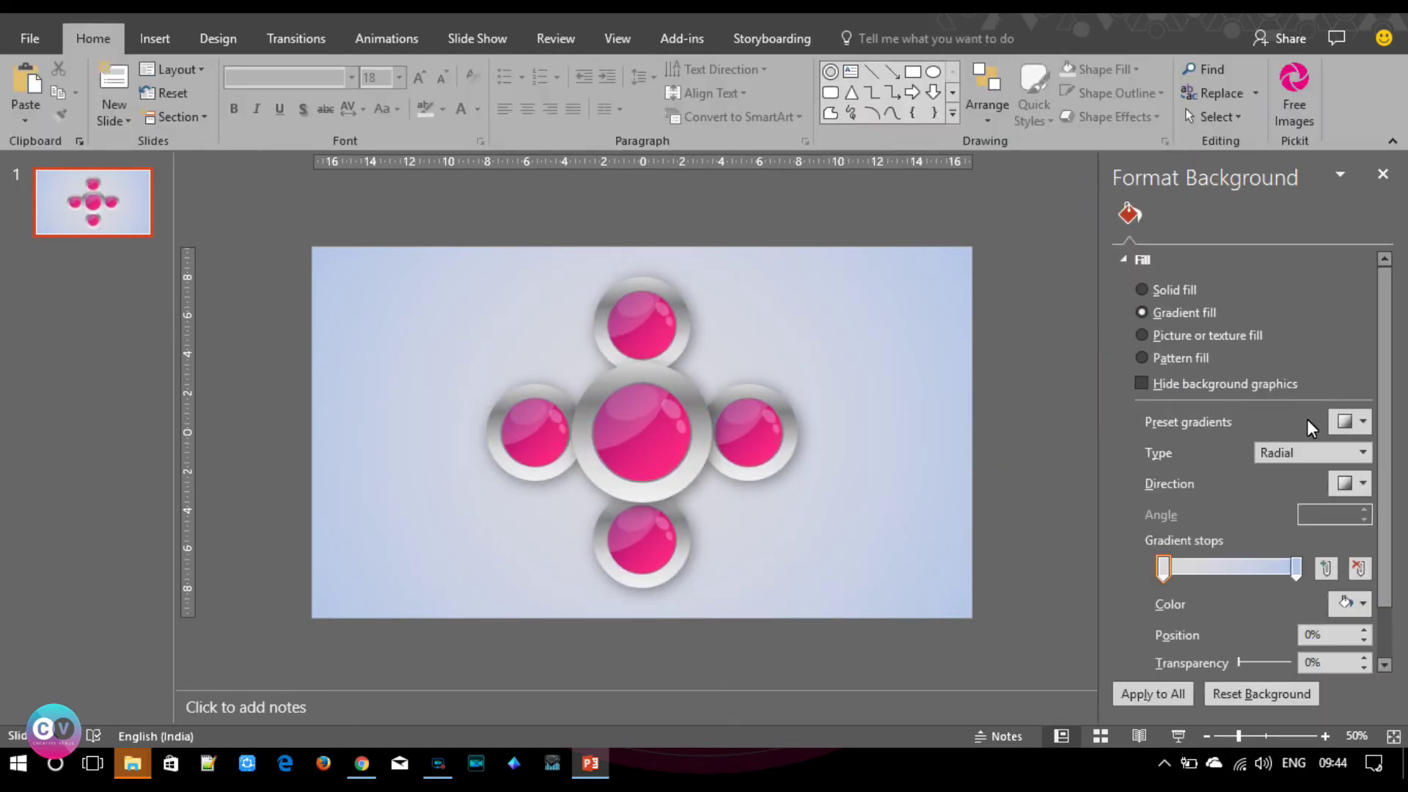
Set the background radial gradient's outer stop to a grey-blue theme colour and zoom to 70%.
{"action": "left_click", "coordinate": [1296, 568]}
{"action": "left_click", "coordinate": [1351, 603]}
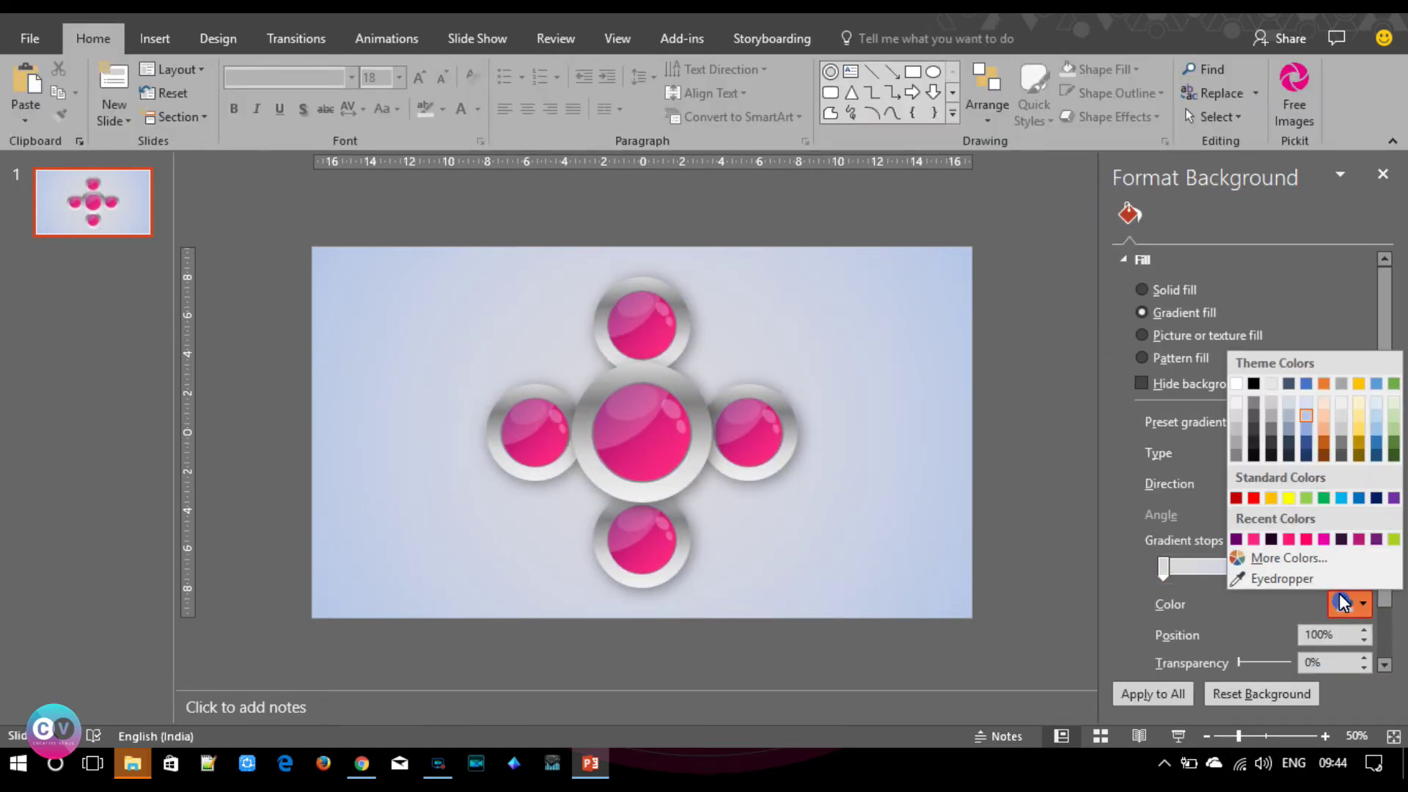
{"action": "left_click", "coordinate": [1288, 429]}
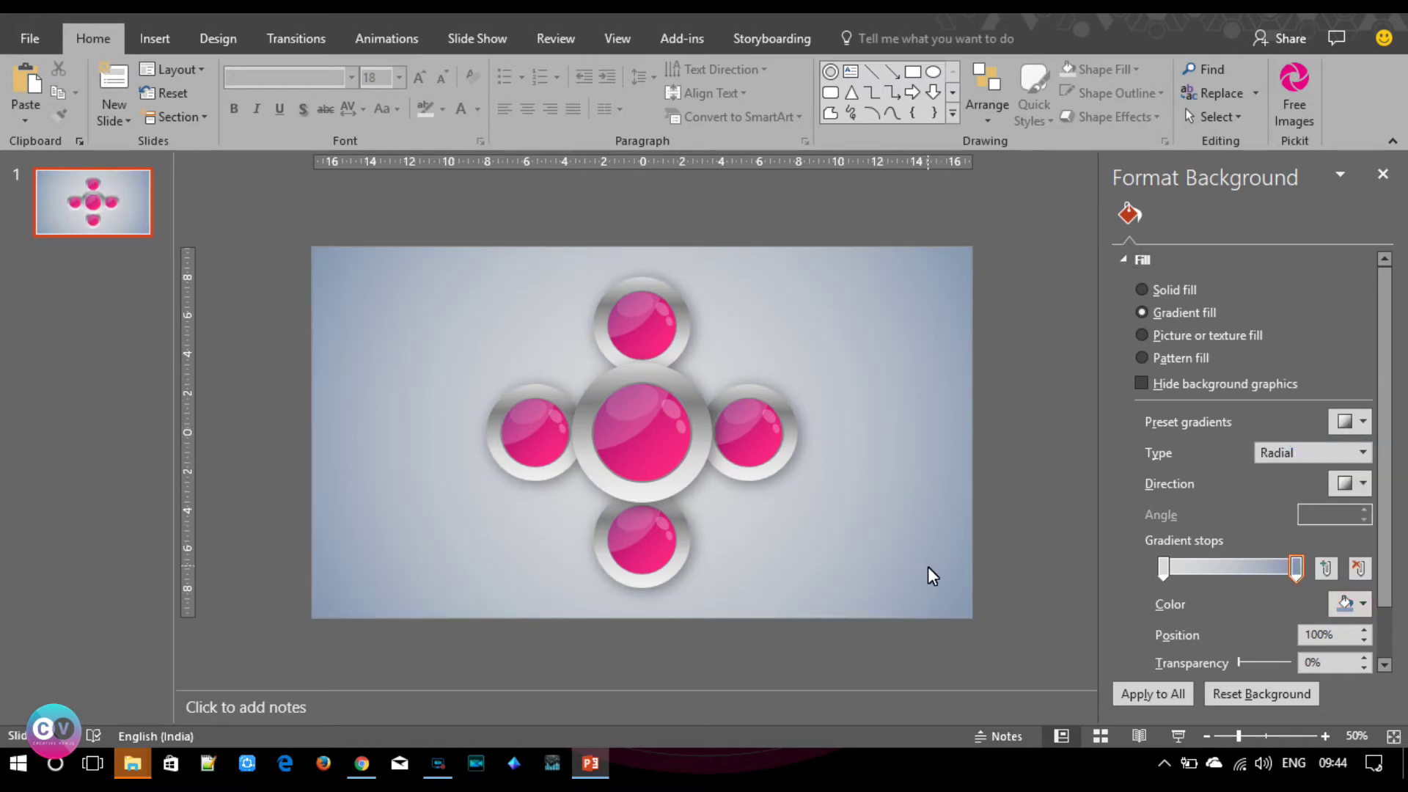
{"action": "left_click", "coordinate": [1325, 735]}
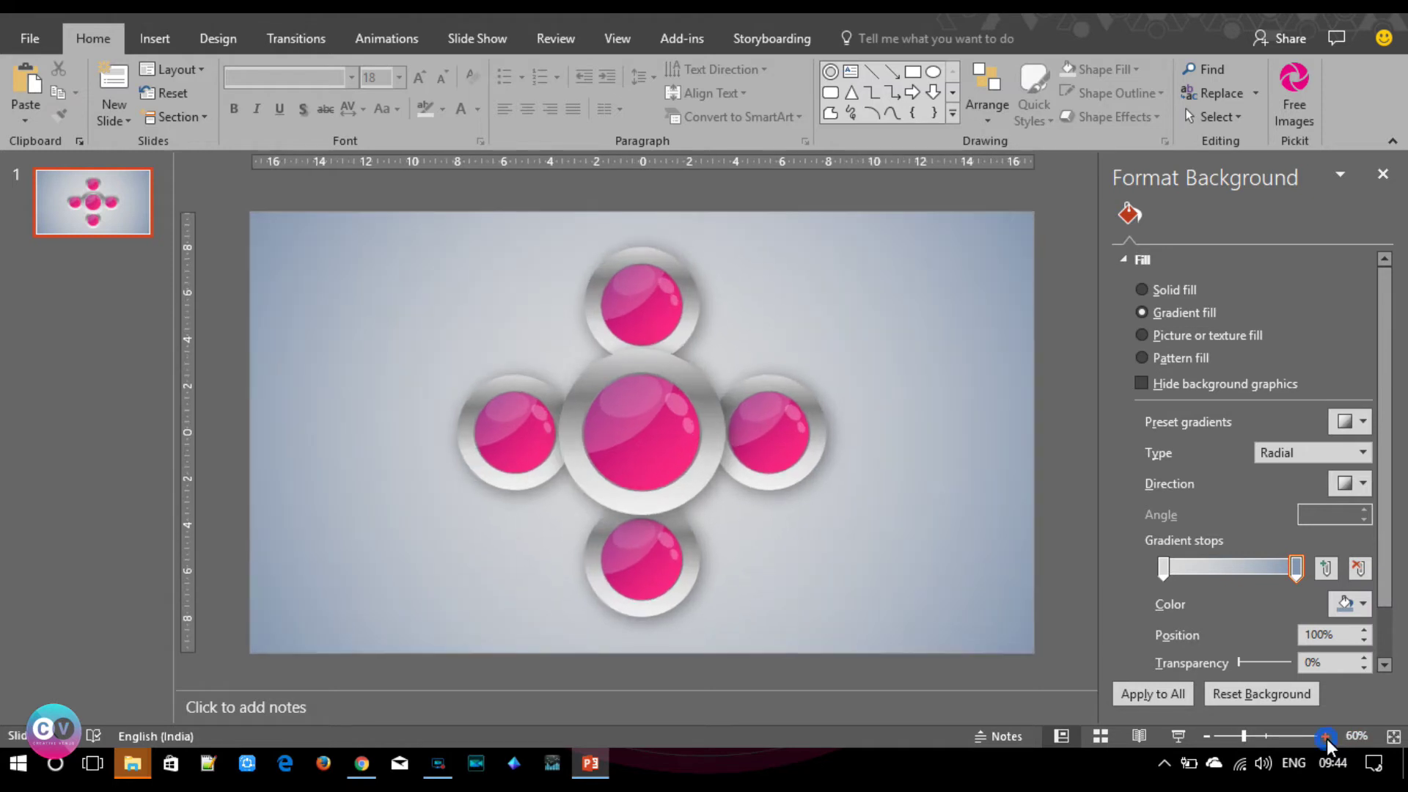
{"action": "left_click", "coordinate": [1324, 735]}
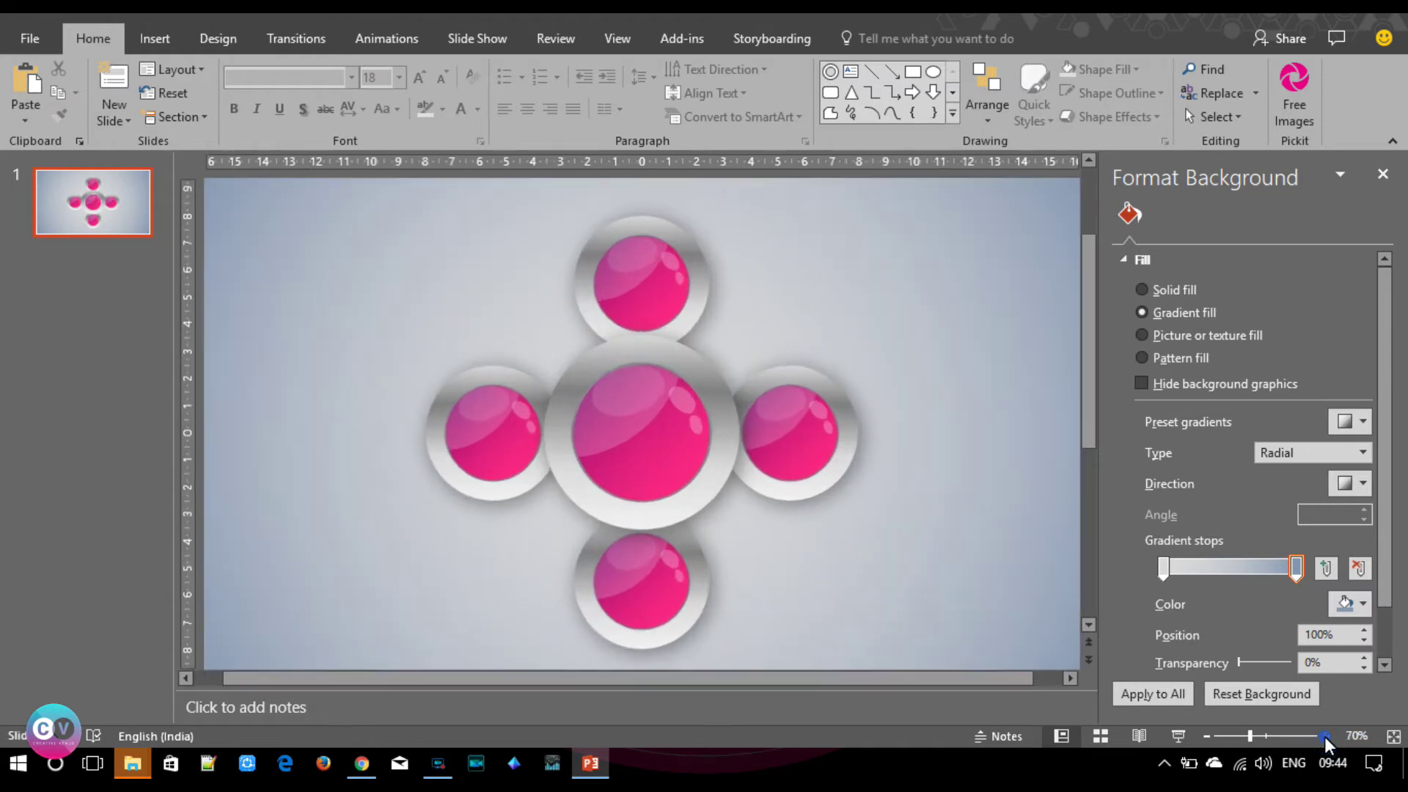
{"action": "left_click", "coordinate": [658, 316]}
Set the top sphere's starting gradient stop to blue via More Colors.
{"action": "left_click", "coordinate": [658, 317]}
{"action": "left_click", "coordinate": [1335, 652]}
{"action": "left_click", "coordinate": [1288, 609]}
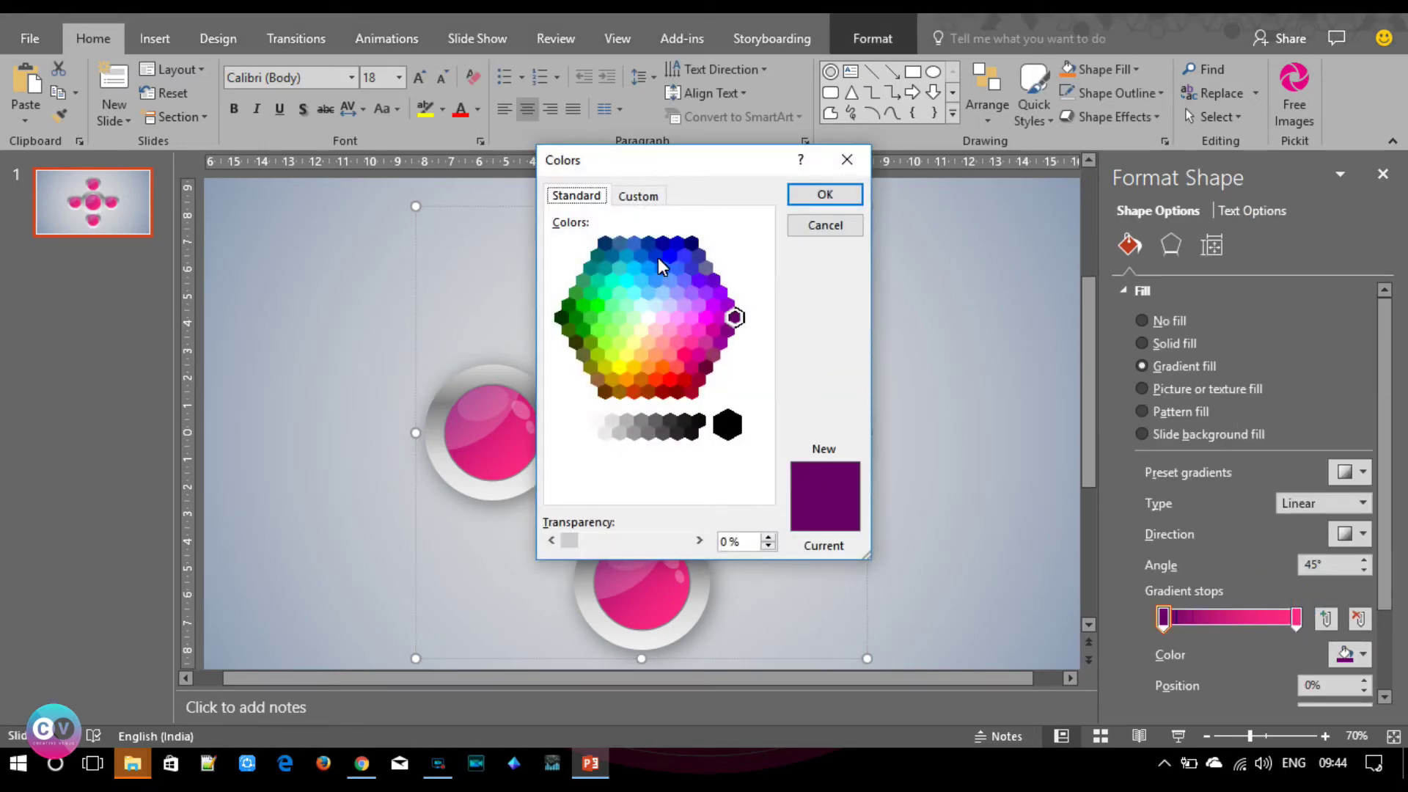
{"action": "left_click", "coordinate": [641, 255]}
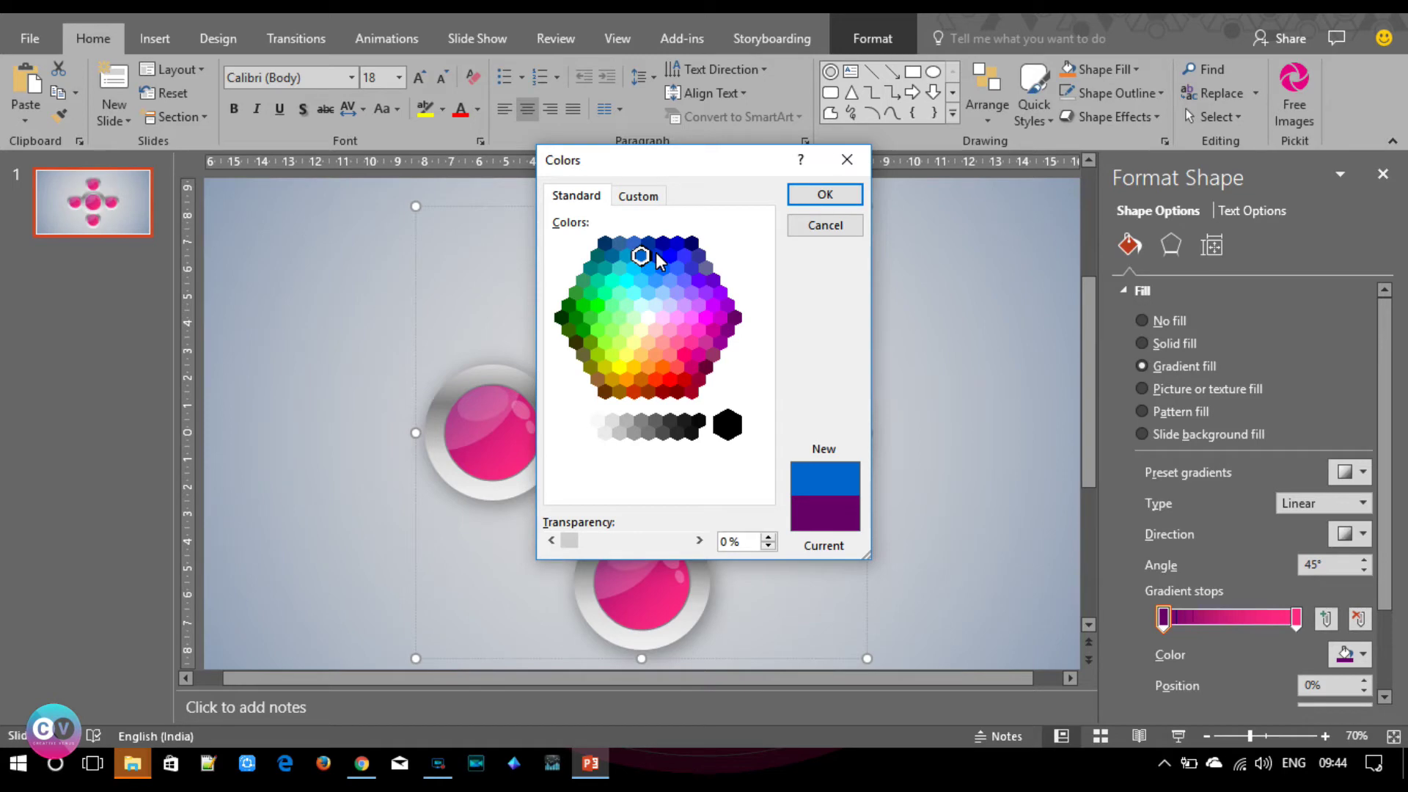
{"action": "left_click", "coordinate": [812, 200]}
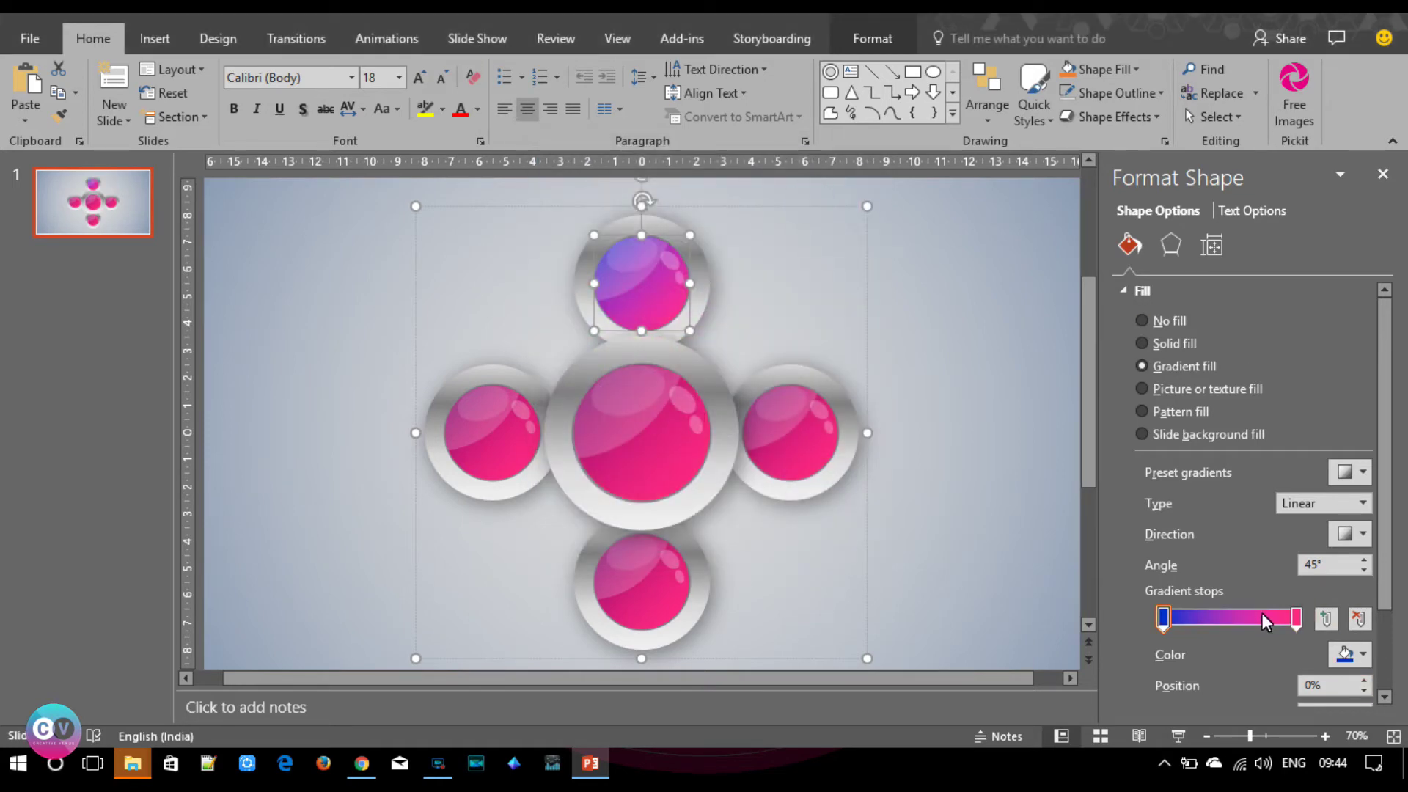
Set the top sphere's ending gradient stop to cyan from the Standard swatches.
{"action": "left_click", "coordinate": [1349, 662]}
{"action": "left_click", "coordinate": [1285, 613]}
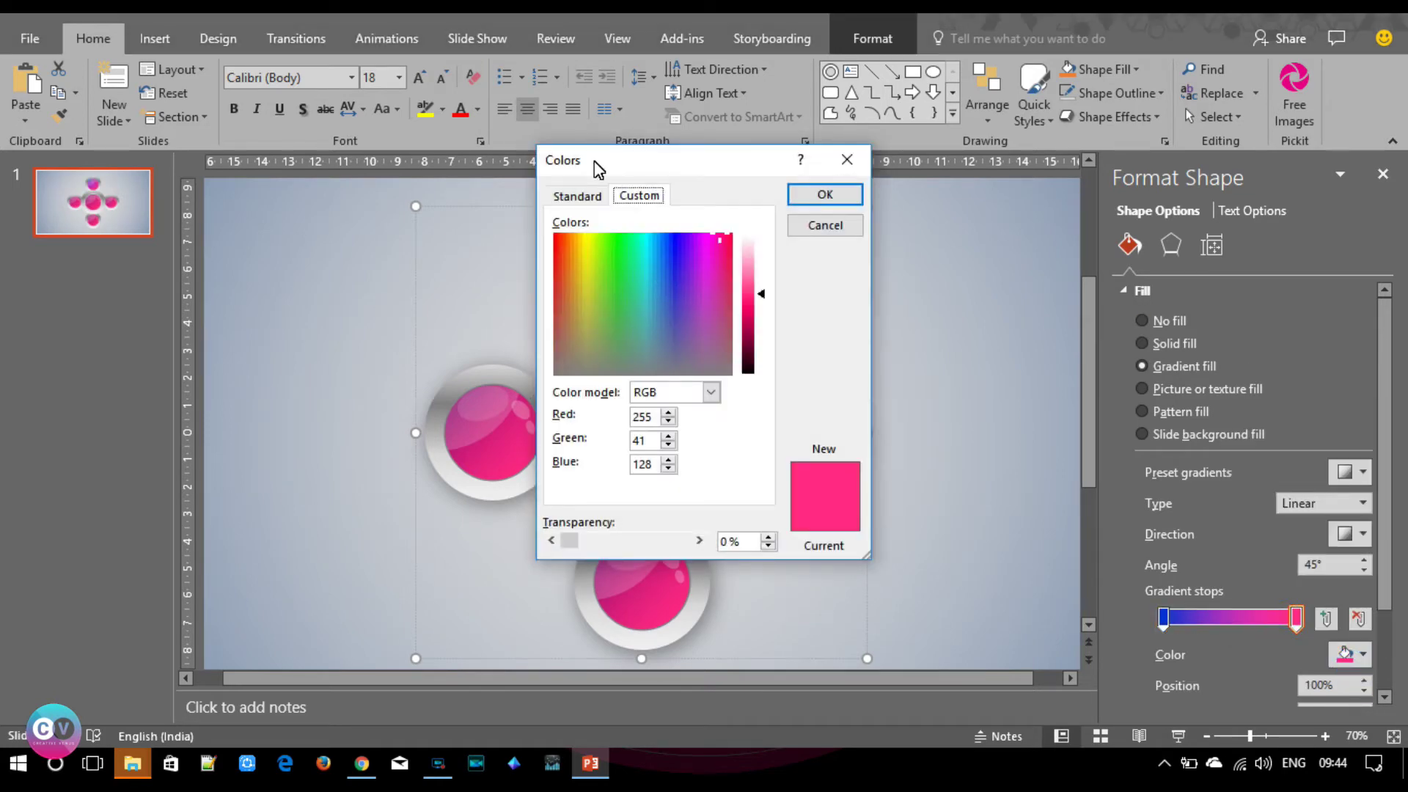
{"action": "left_click", "coordinate": [576, 196]}
{"action": "left_click", "coordinate": [632, 269]}
{"action": "left_click", "coordinate": [817, 199]}
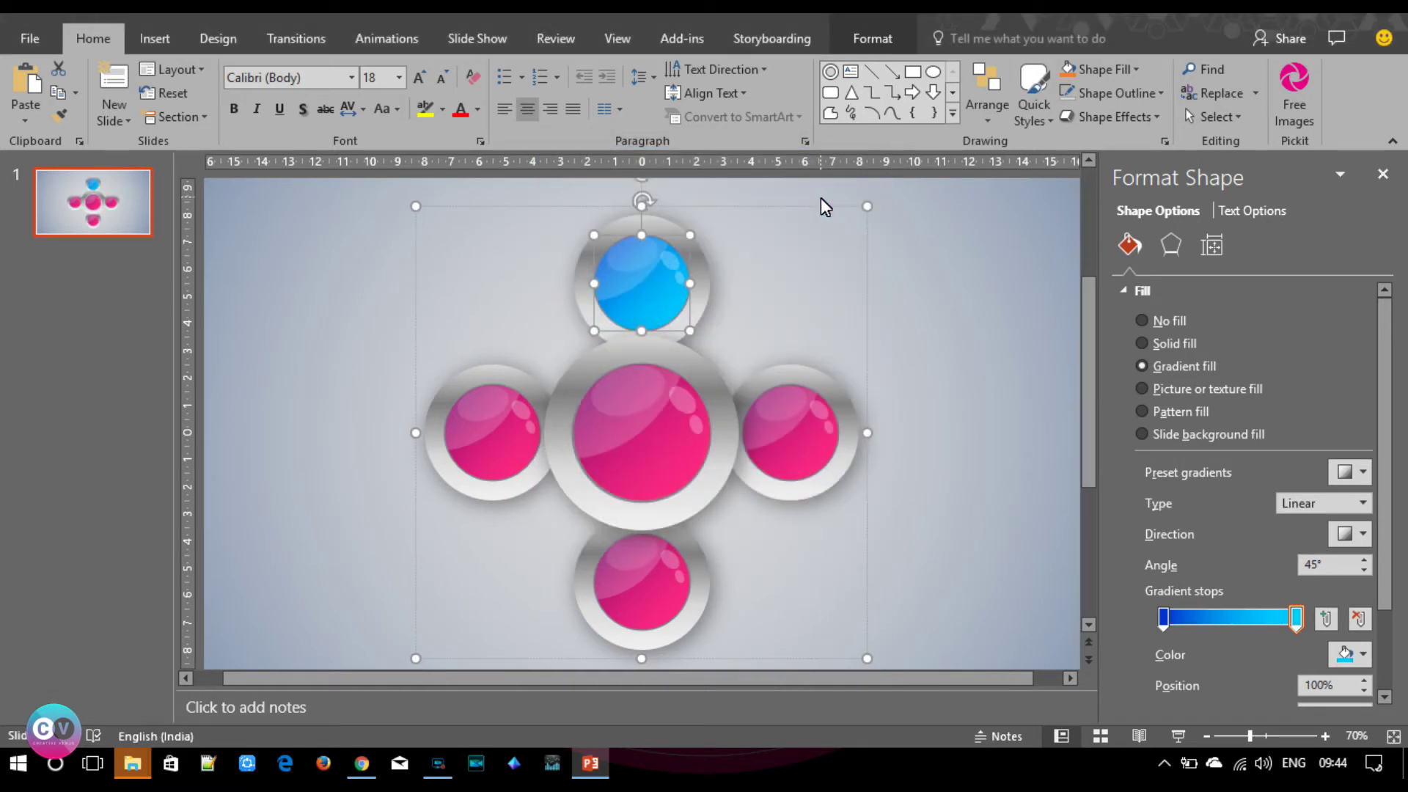
{"action": "left_click", "coordinate": [807, 476]}
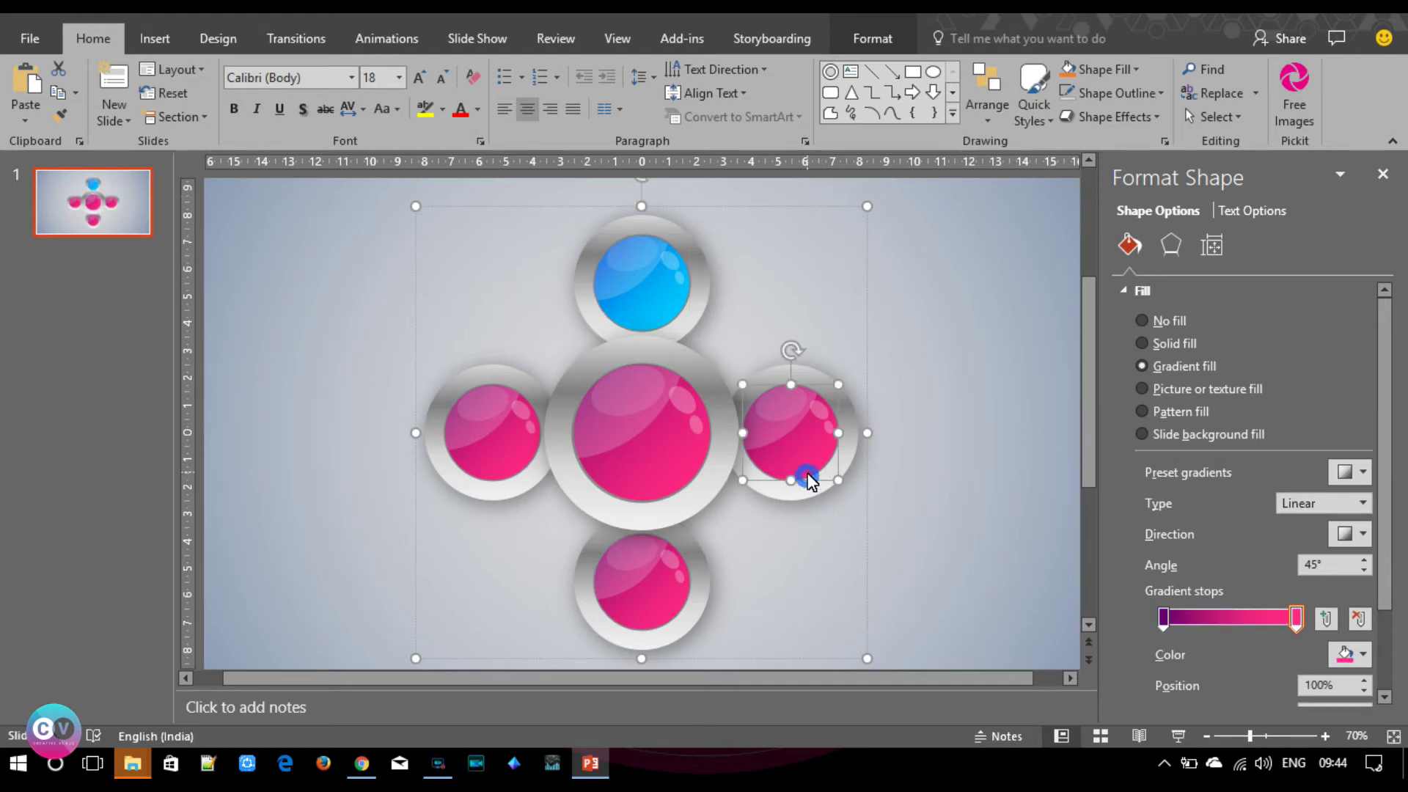
Set the right sphere's starting gradient stop to teal via More Colors.
{"action": "left_click", "coordinate": [1346, 654]}
{"action": "left_click", "coordinate": [1326, 633]}
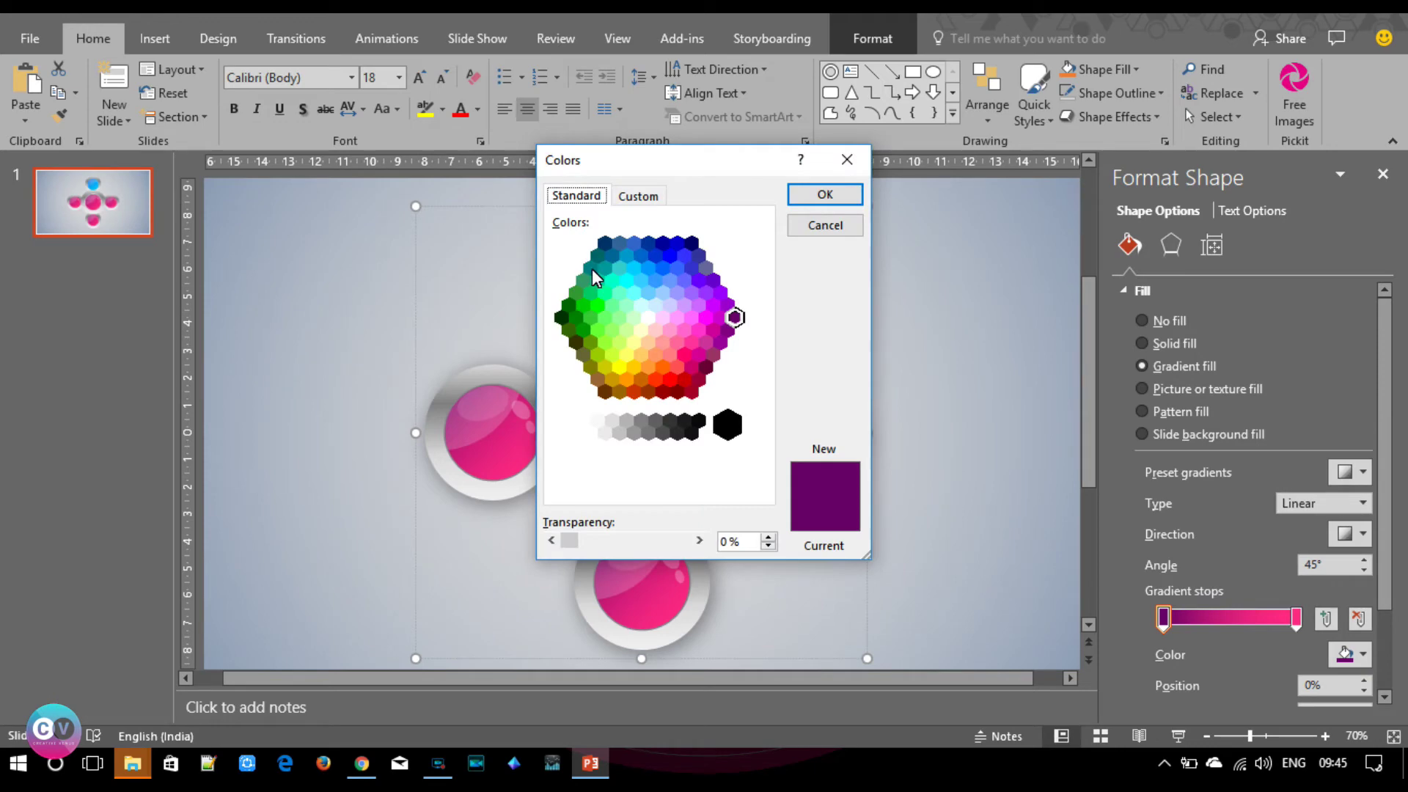
{"action": "left_click", "coordinate": [591, 268]}
{"action": "left_click", "coordinate": [805, 195]}
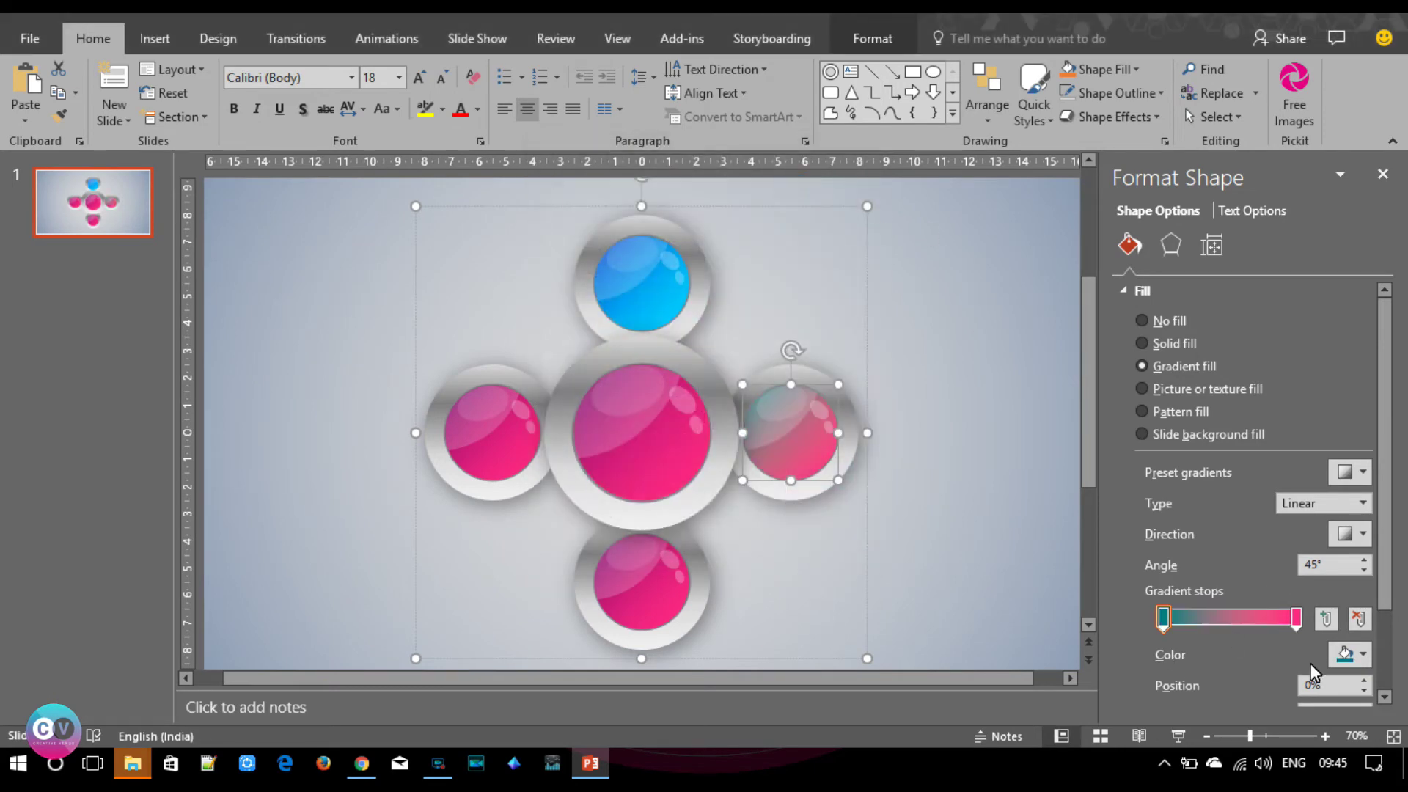
Set the right sphere's ending gradient stop to green from the Standard swatches.
{"action": "left_click", "coordinate": [1296, 617]}
{"action": "left_click", "coordinate": [1349, 654]}
{"action": "left_click", "coordinate": [1283, 608]}
{"action": "left_click", "coordinate": [573, 198]}
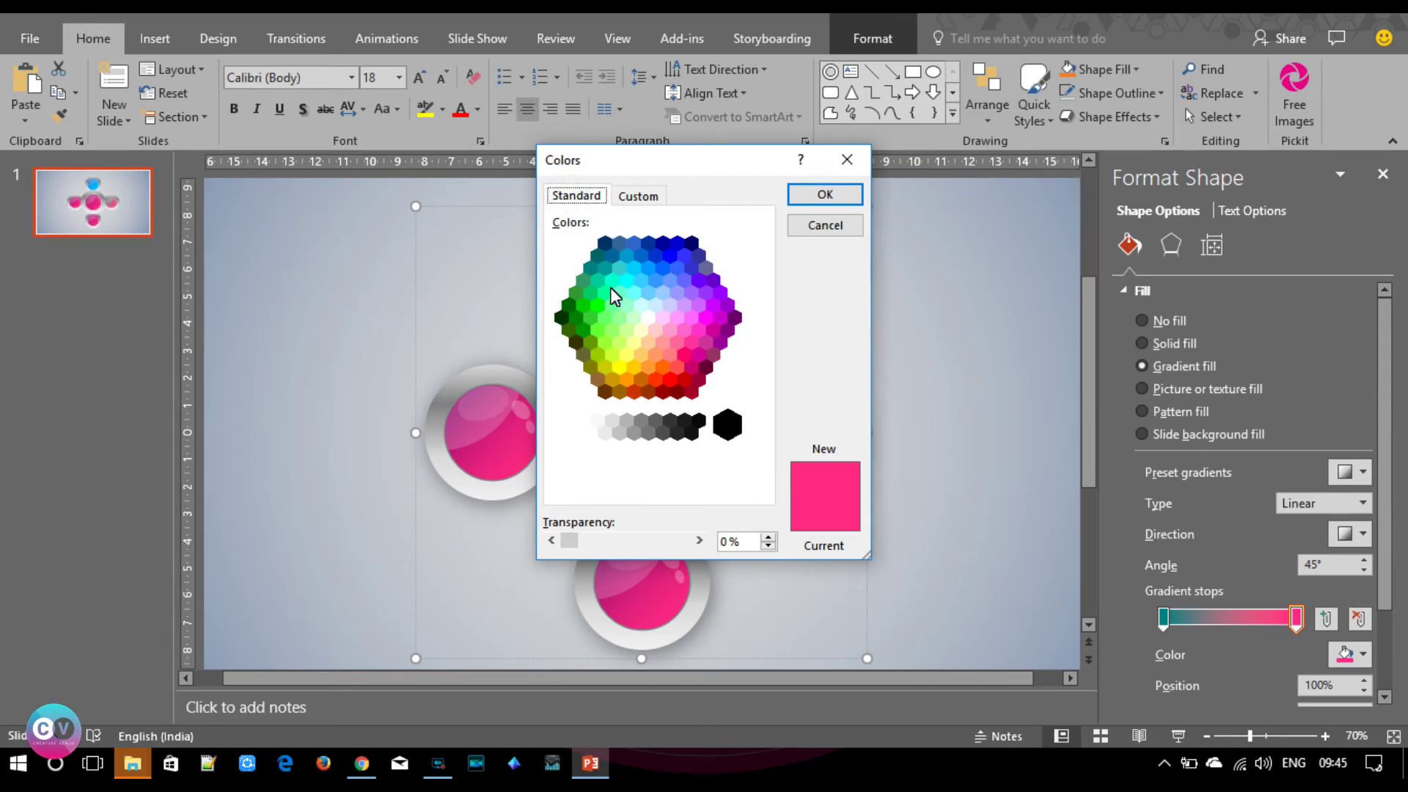
{"action": "left_click", "coordinate": [604, 292]}
{"action": "left_click", "coordinate": [826, 195]}
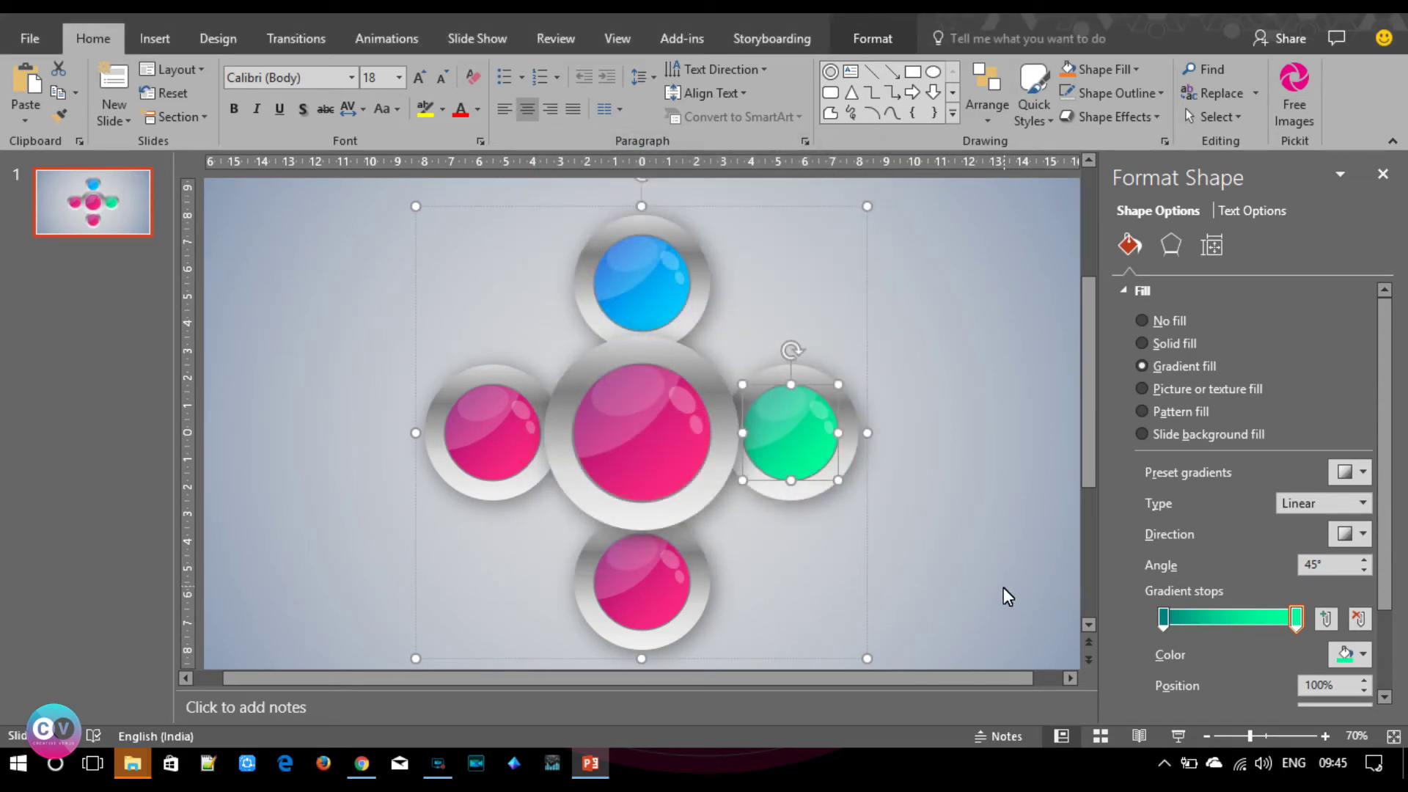
Select the bottom sphere and set its left gradient stop to brown via More Colors.
{"action": "left_click", "coordinate": [654, 612]}
{"action": "left_click", "coordinate": [1162, 617]}
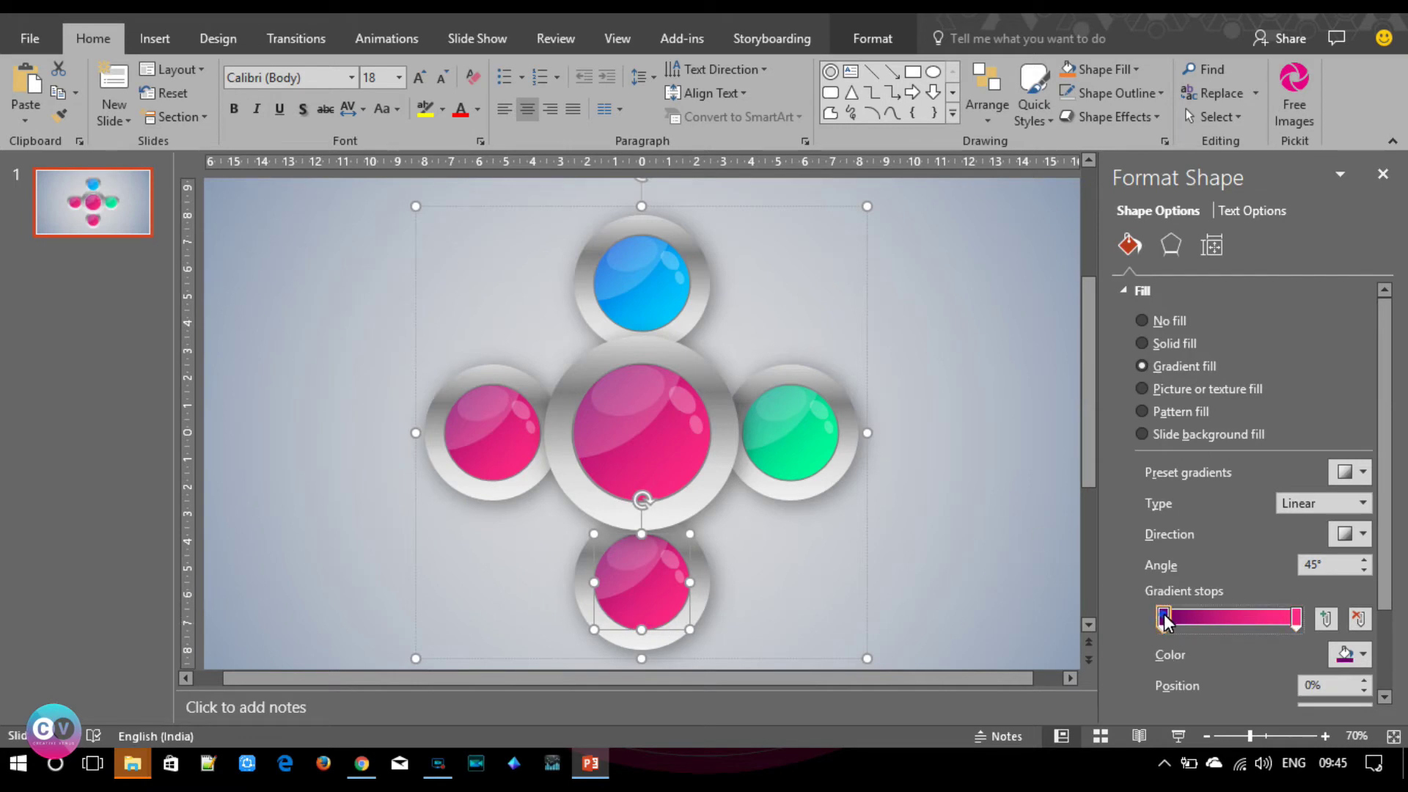
{"action": "left_click", "coordinate": [1365, 655]}
{"action": "left_click", "coordinate": [1285, 602]}
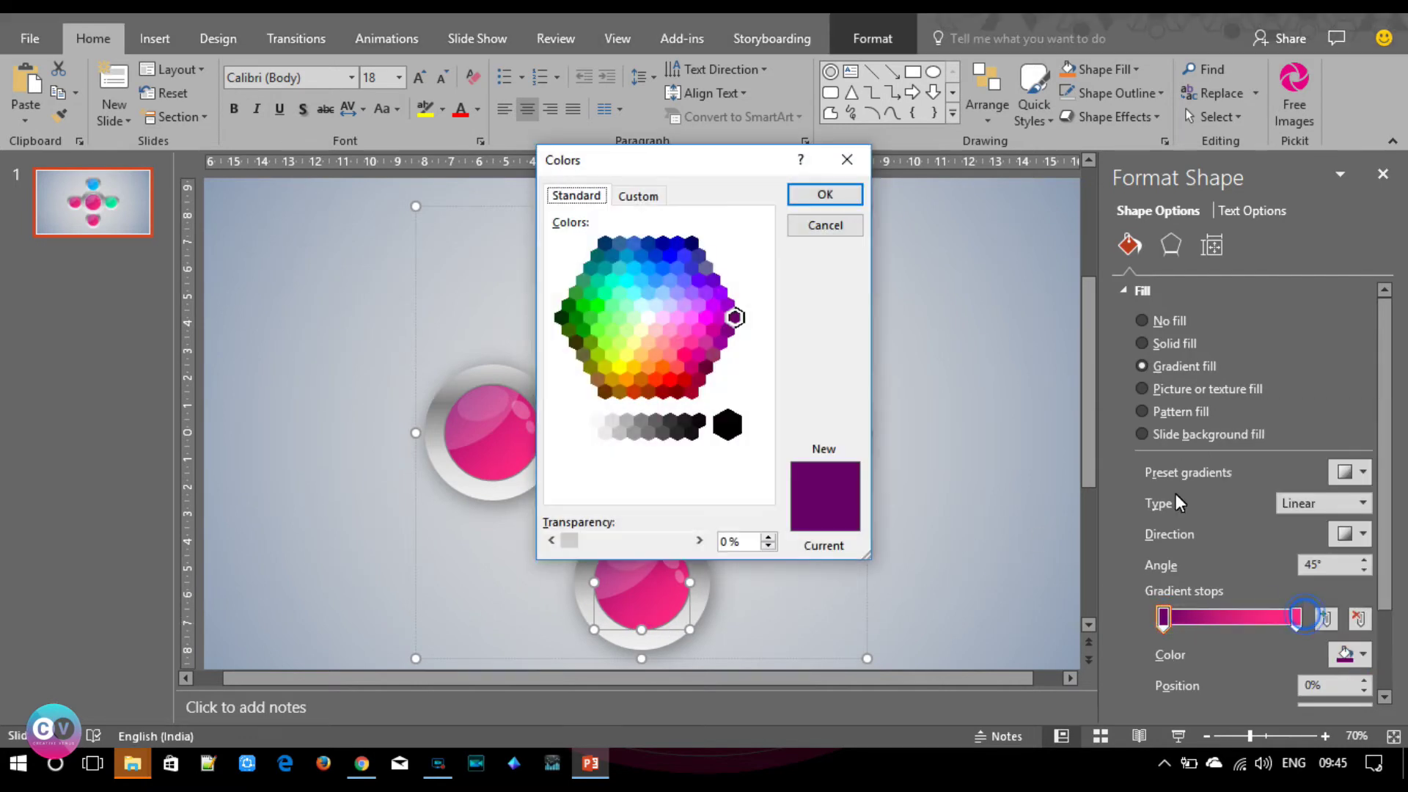
{"action": "left_click", "coordinate": [582, 354]}
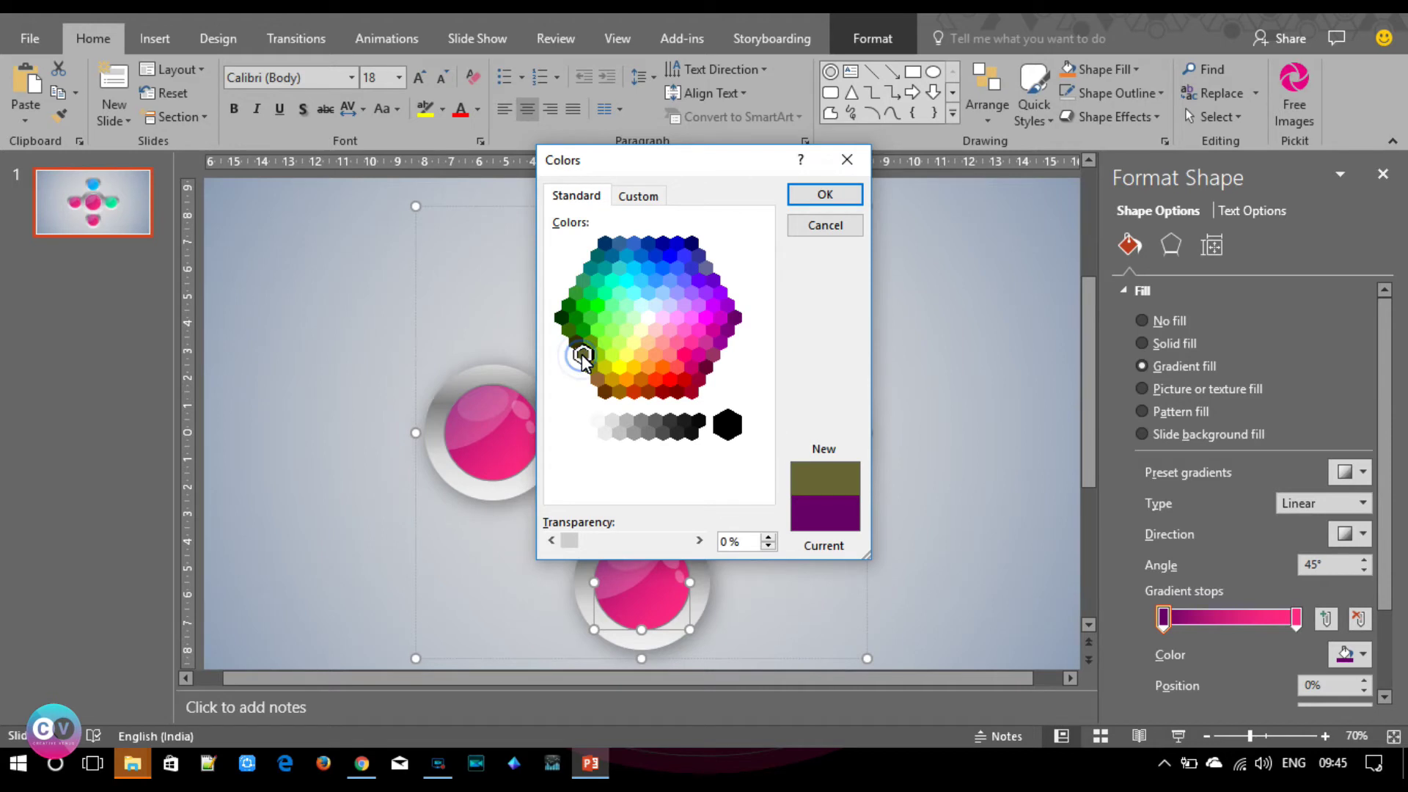
{"action": "left_click", "coordinate": [814, 199]}
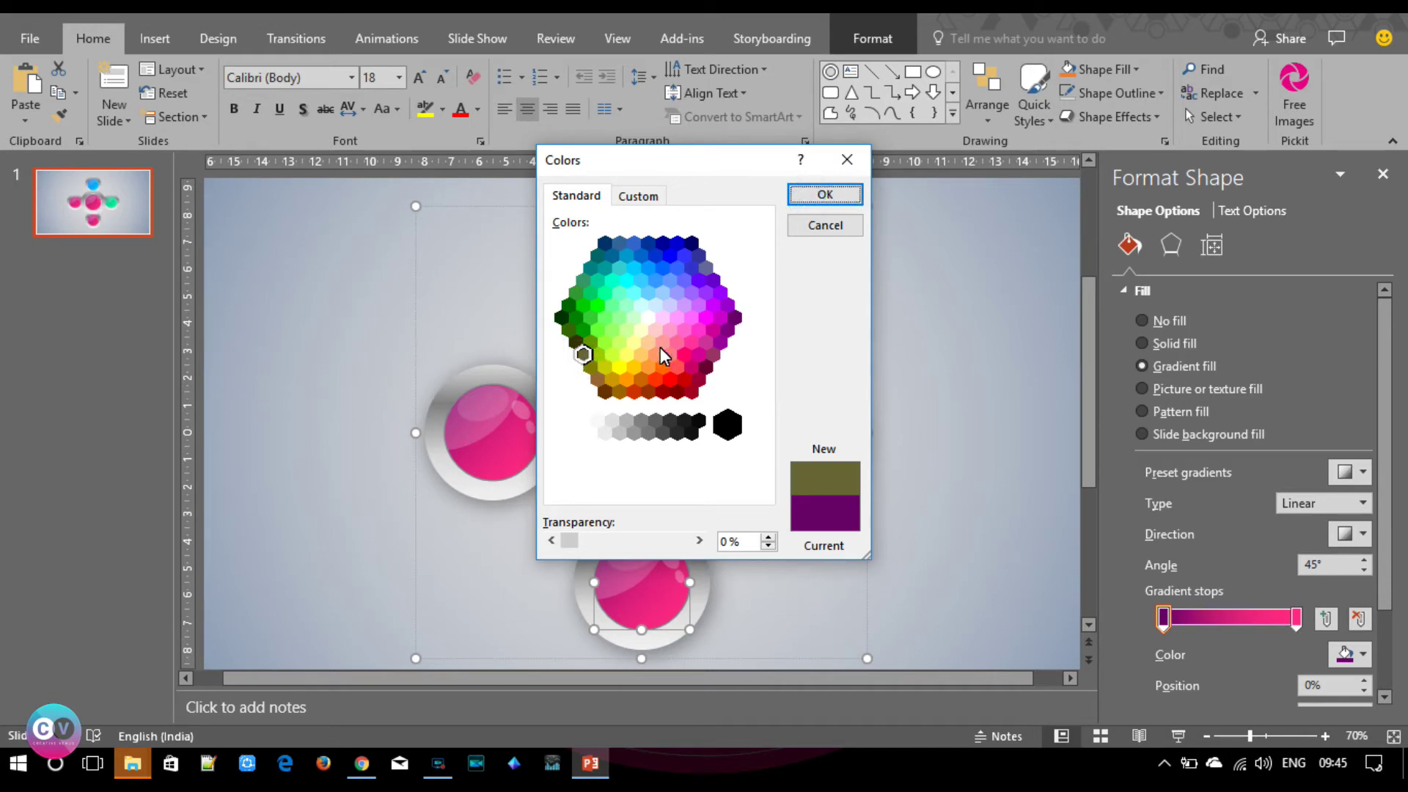
{"action": "left_click", "coordinate": [593, 368]}
{"action": "left_click", "coordinate": [601, 390]}
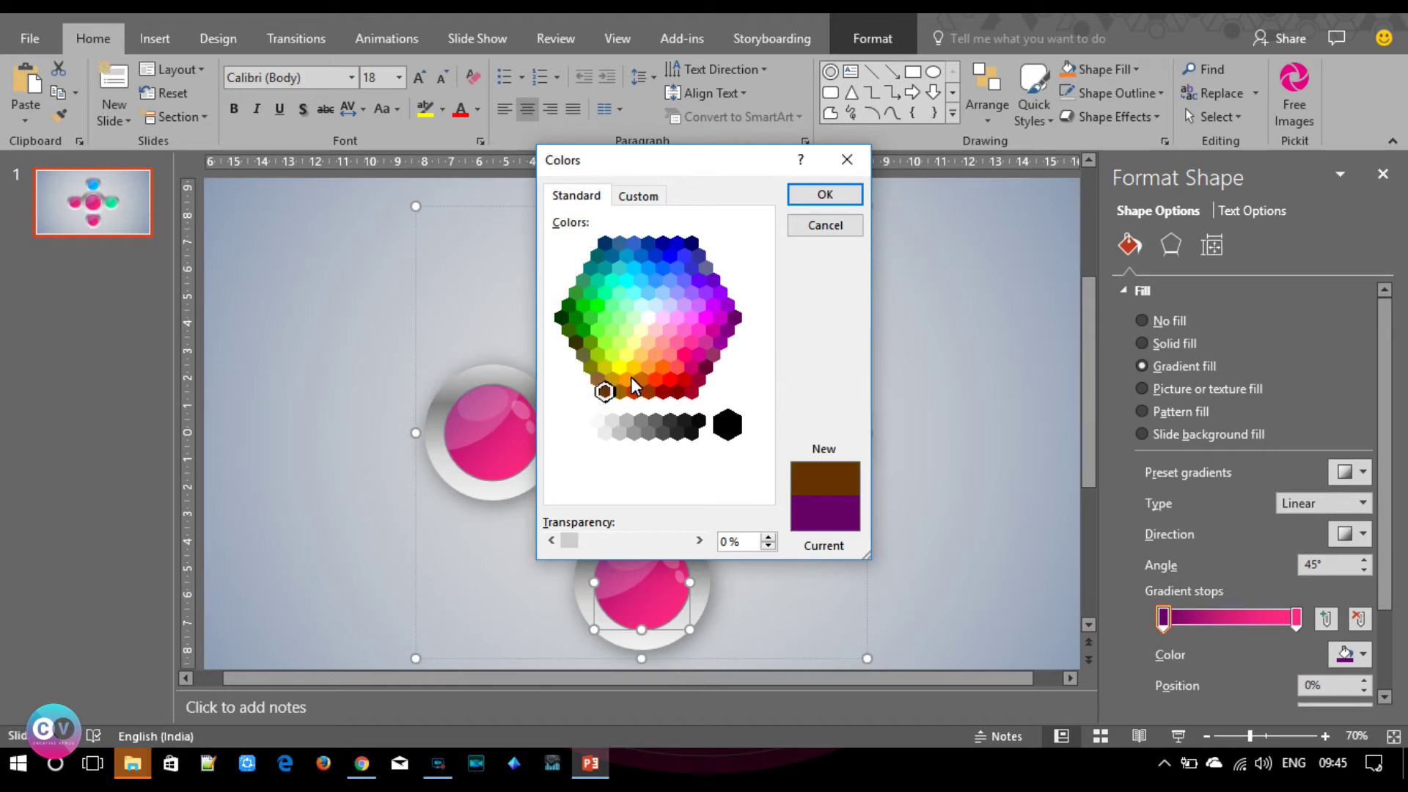
{"action": "left_click", "coordinate": [827, 195]}
Set the bottom sphere's right gradient stop to yellow-orange for a golden gradient.
{"action": "left_click", "coordinate": [1344, 658]}
{"action": "left_click", "coordinate": [1294, 610]}
{"action": "left_click", "coordinate": [595, 196]}
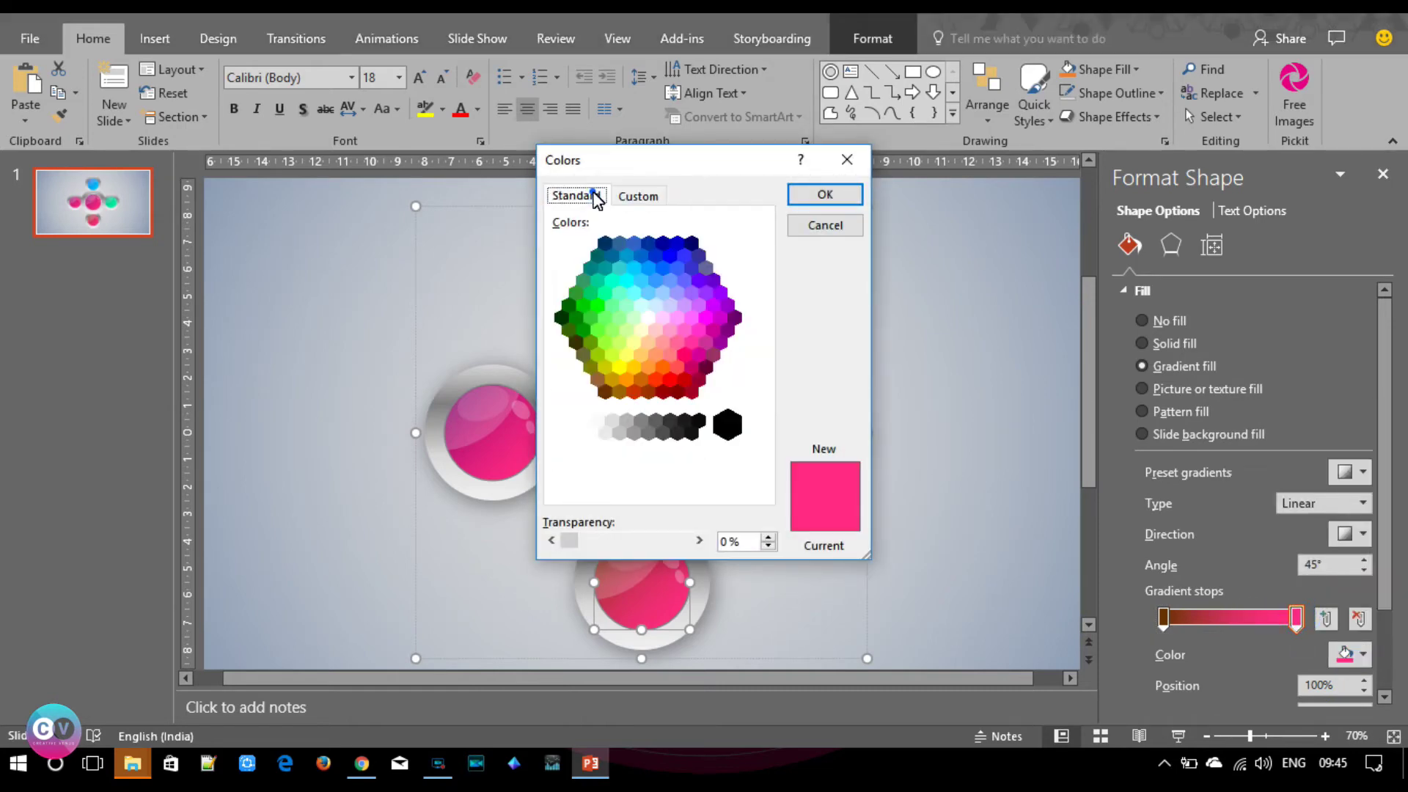
{"action": "left_click", "coordinate": [635, 367]}
{"action": "left_click", "coordinate": [824, 195]}
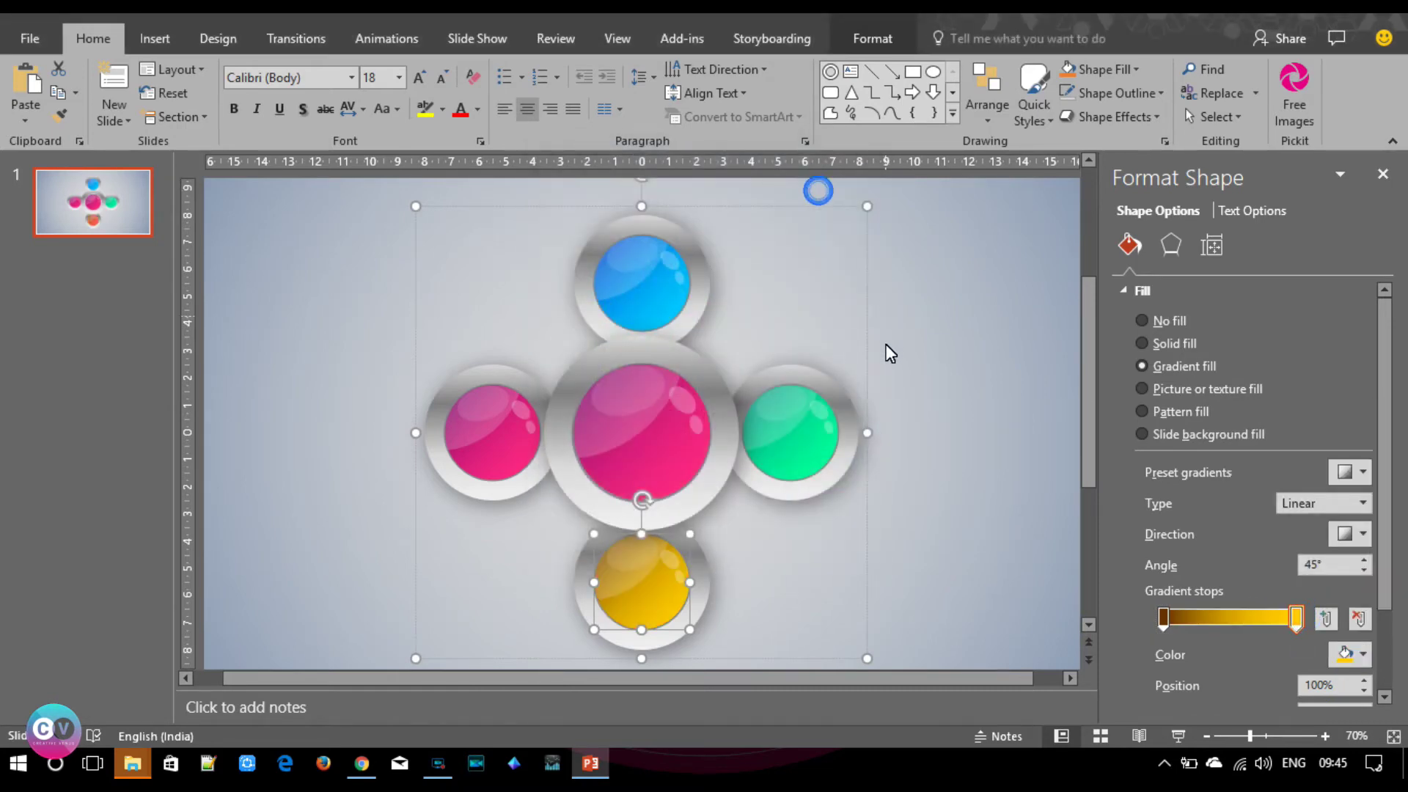
{"action": "left_click", "coordinate": [808, 469]}
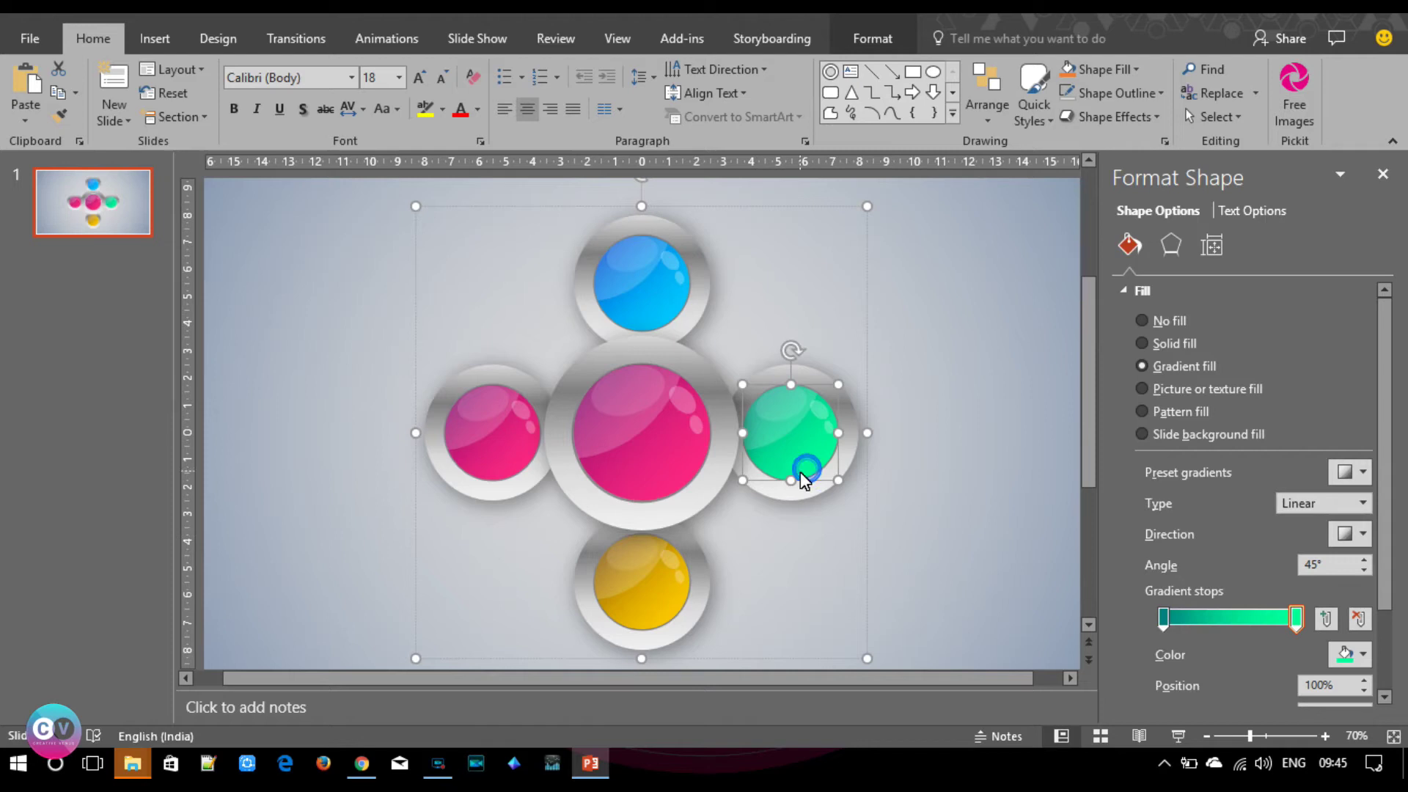
Darken the green sphere's starting gradient stop to a deeper teal.
{"action": "left_click", "coordinate": [1164, 618]}
{"action": "left_click", "coordinate": [1362, 654]}
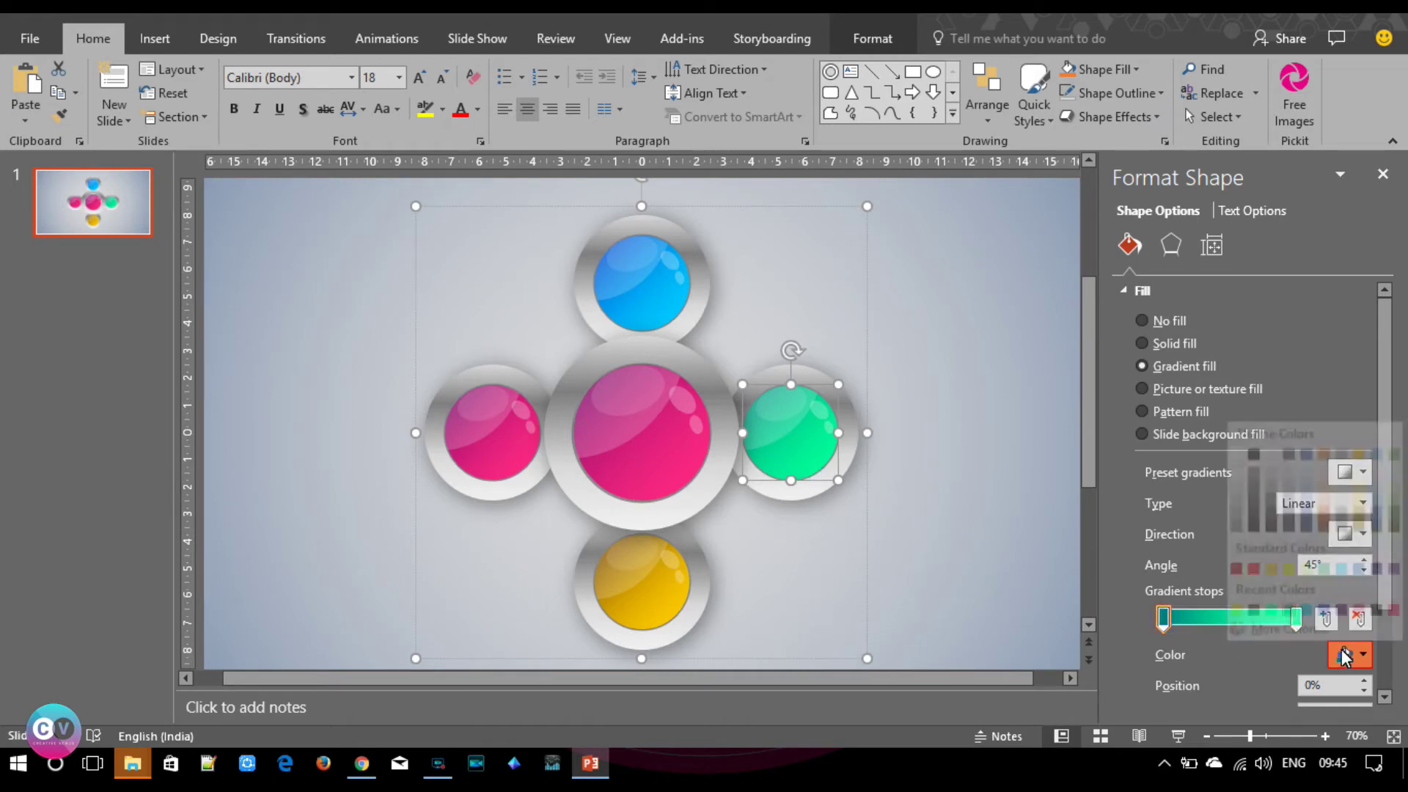
{"action": "left_click", "coordinate": [1328, 634]}
{"action": "left_click", "coordinate": [638, 195]}
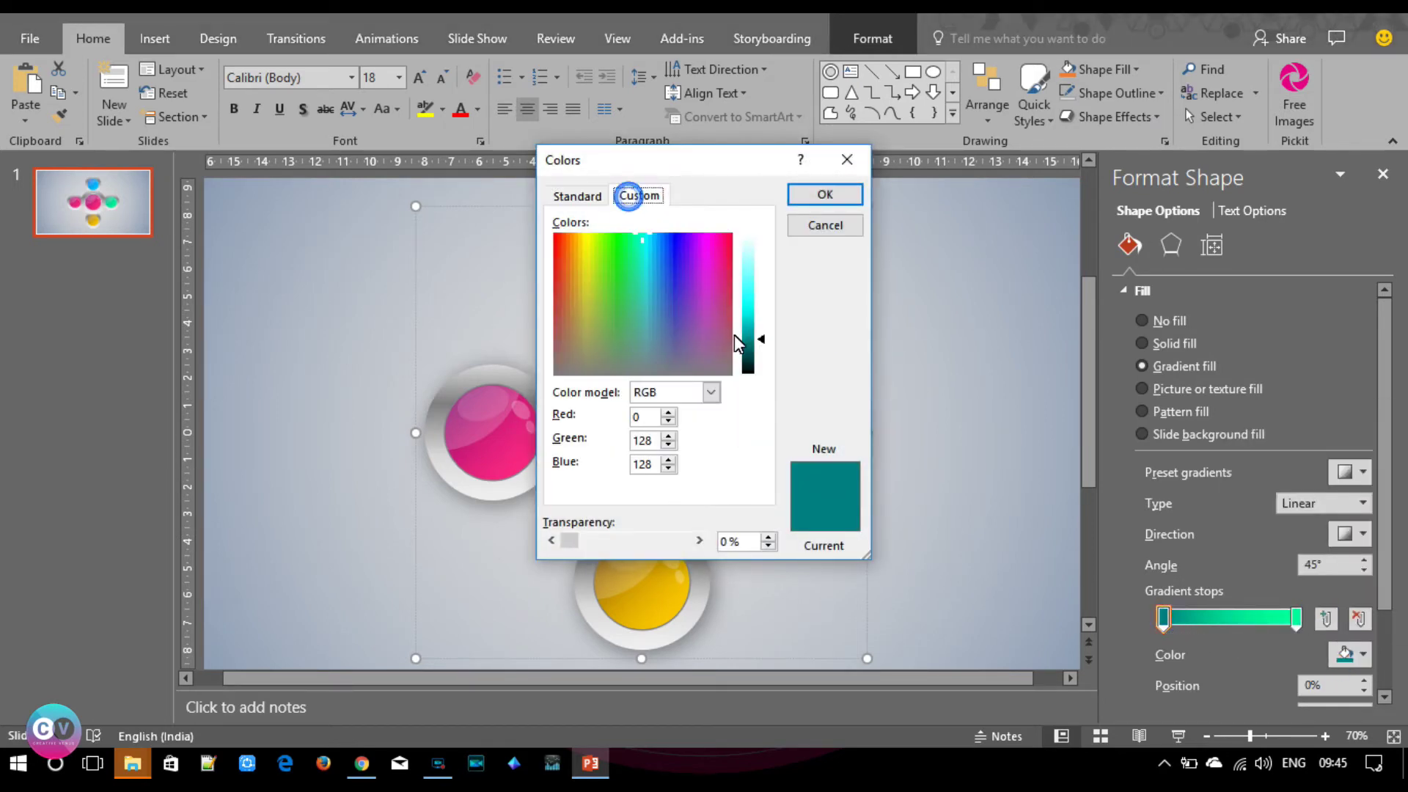
{"action": "left_click", "coordinate": [761, 345]}
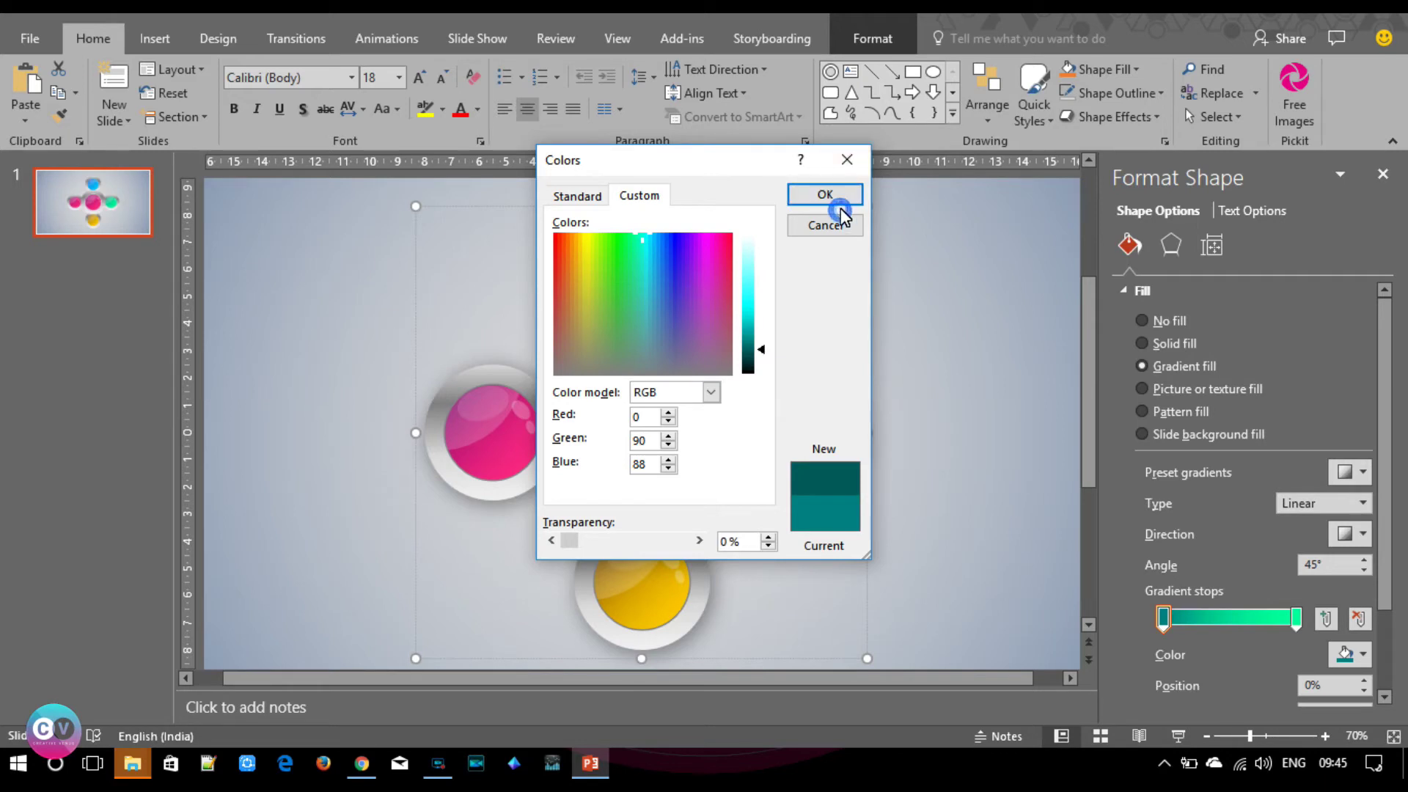
{"action": "left_click", "coordinate": [834, 196]}
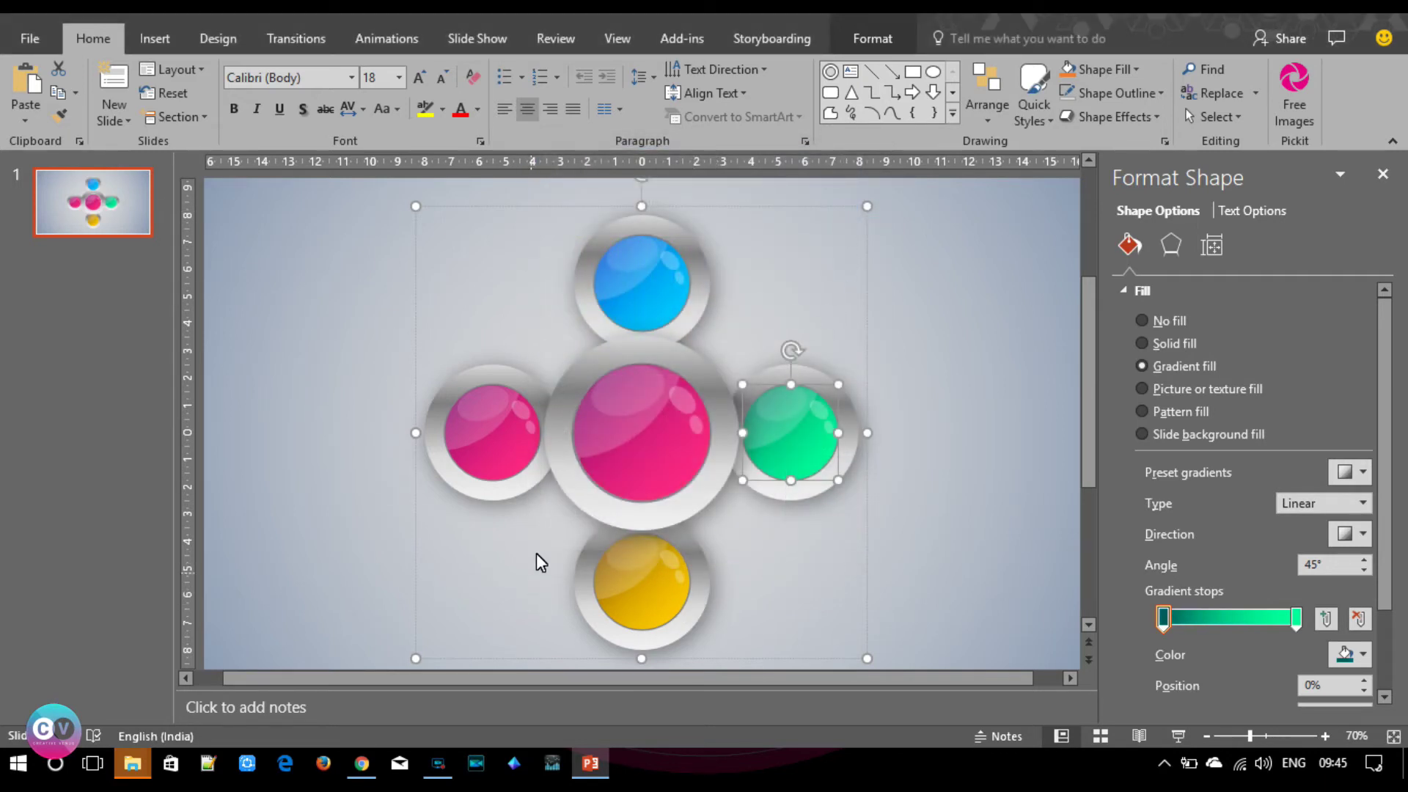
Set the left sphere's starting gradient stop to dark red.
{"action": "left_click", "coordinate": [504, 473]}
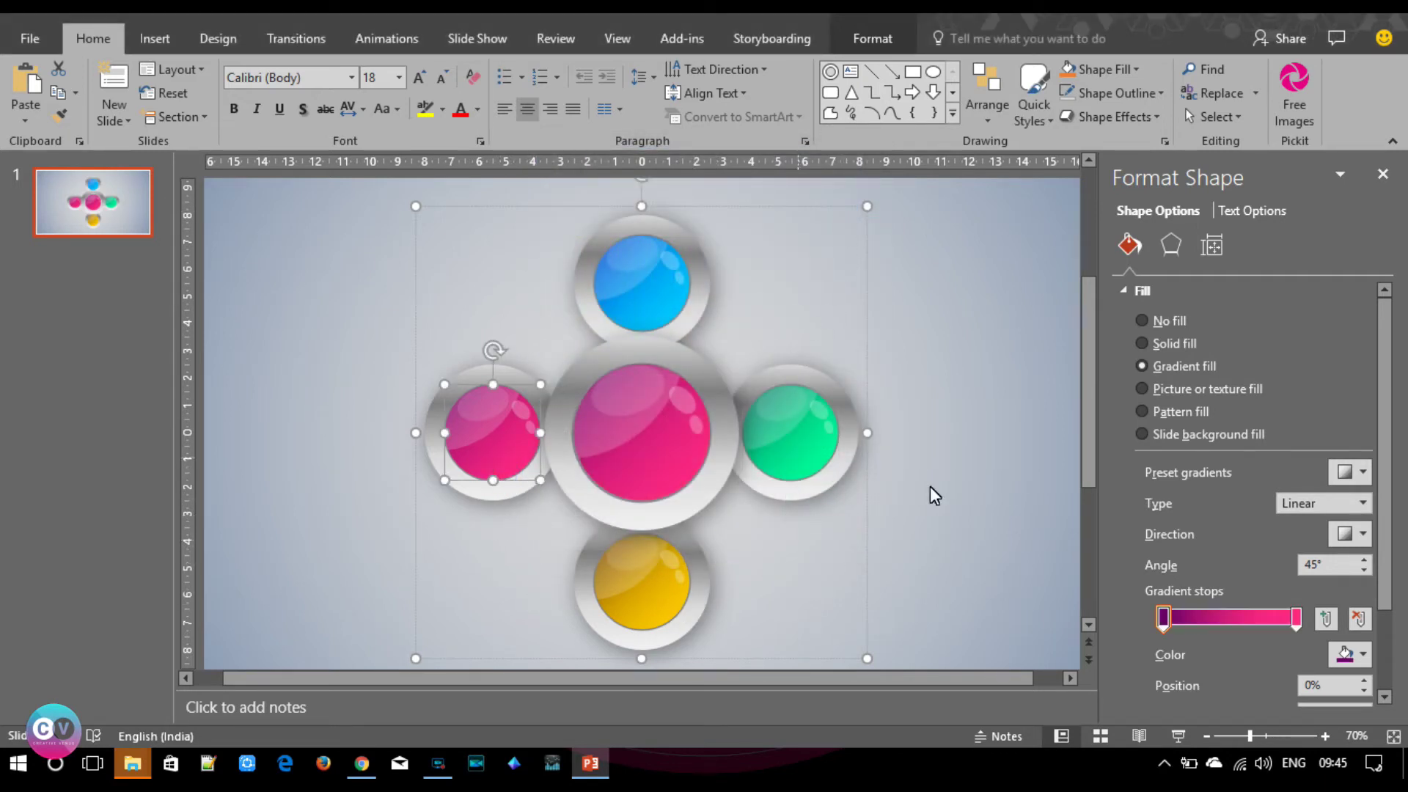
{"action": "left_click", "coordinate": [1345, 655]}
{"action": "left_click", "coordinate": [1299, 608]}
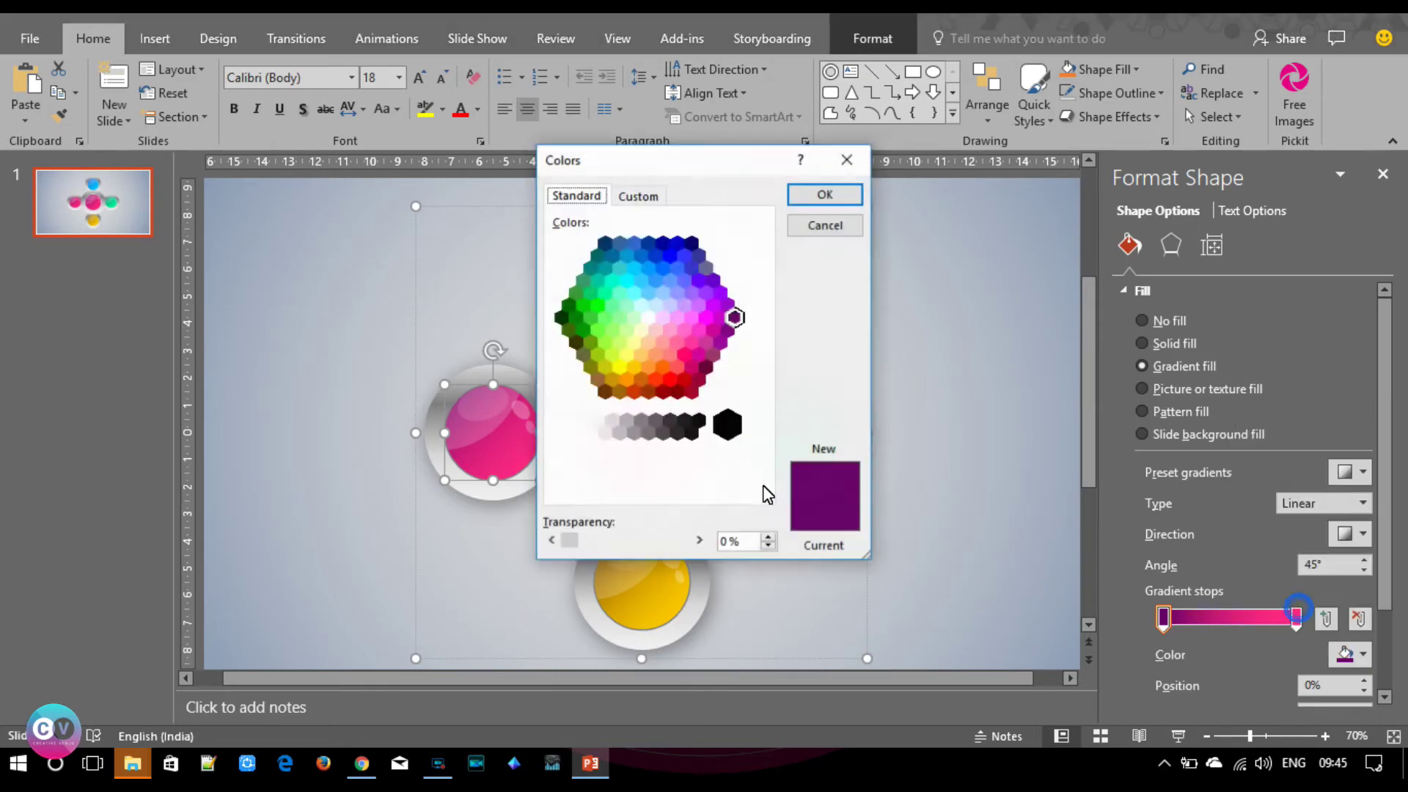
{"action": "left_click", "coordinate": [687, 387]}
{"action": "left_click", "coordinate": [663, 392]}
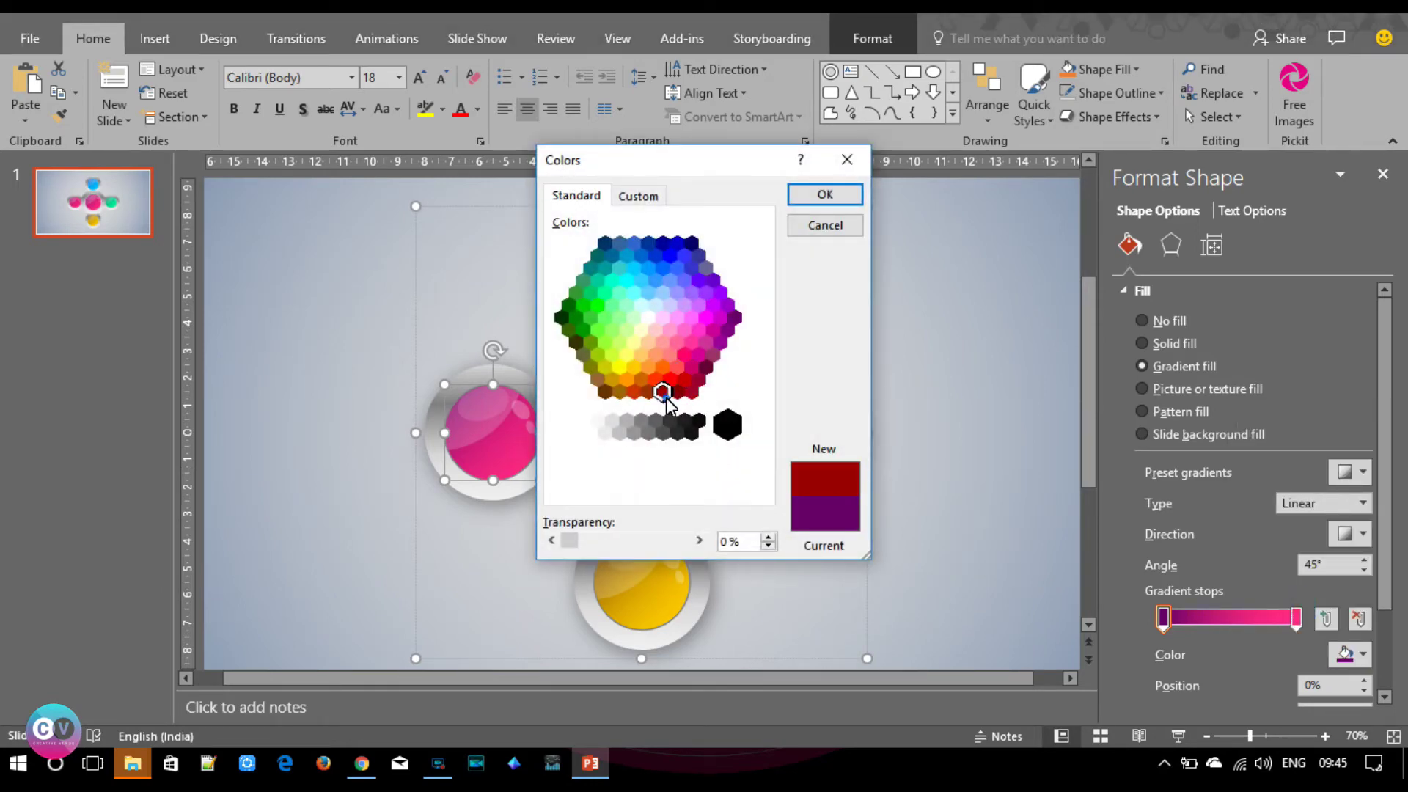
{"action": "left_click", "coordinate": [859, 202]}
Make the left sphere's ending stop orange, then tick the laptop and monitor icons.
{"action": "left_click", "coordinate": [1295, 618]}
{"action": "left_click", "coordinate": [1347, 655]}
{"action": "left_click", "coordinate": [1290, 608]}
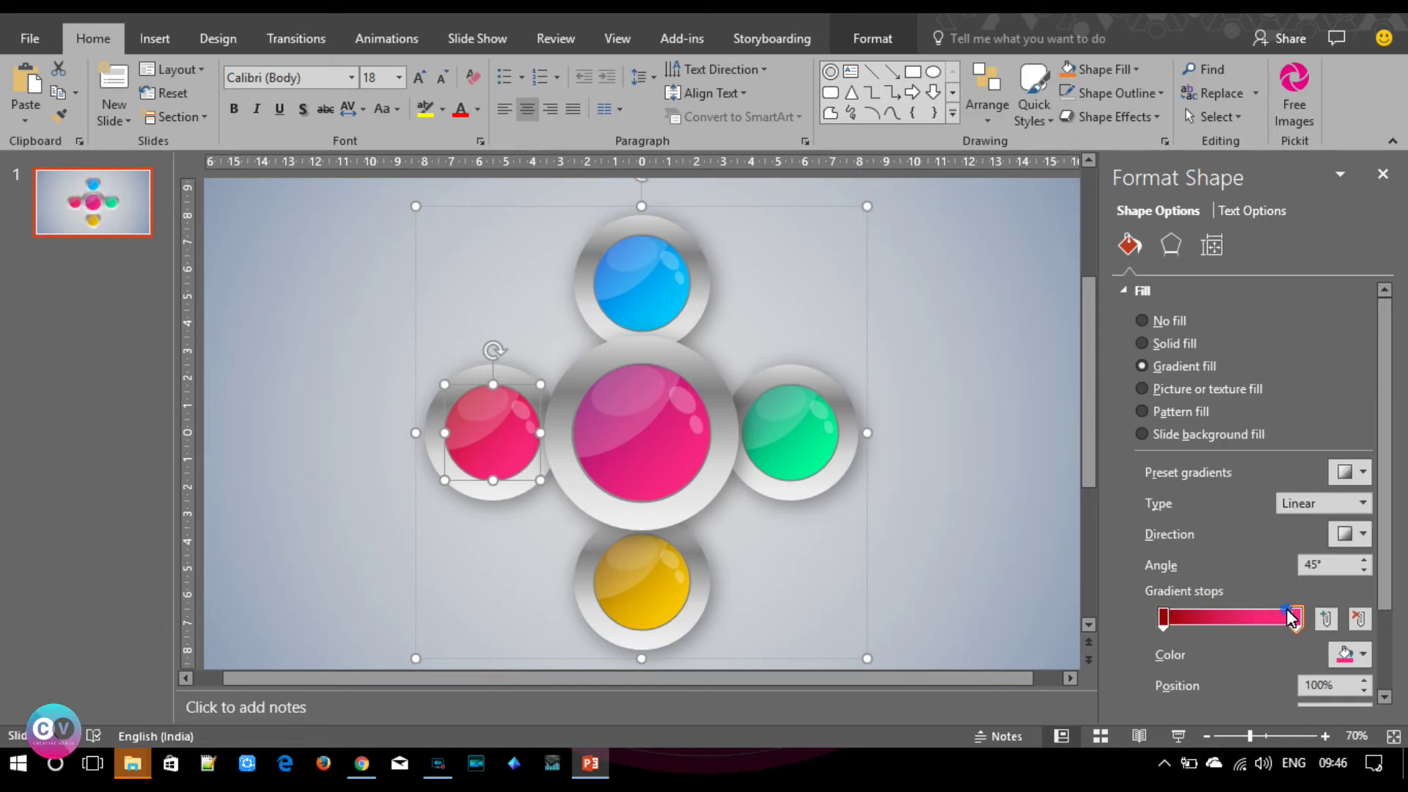
{"action": "left_click", "coordinate": [592, 195]}
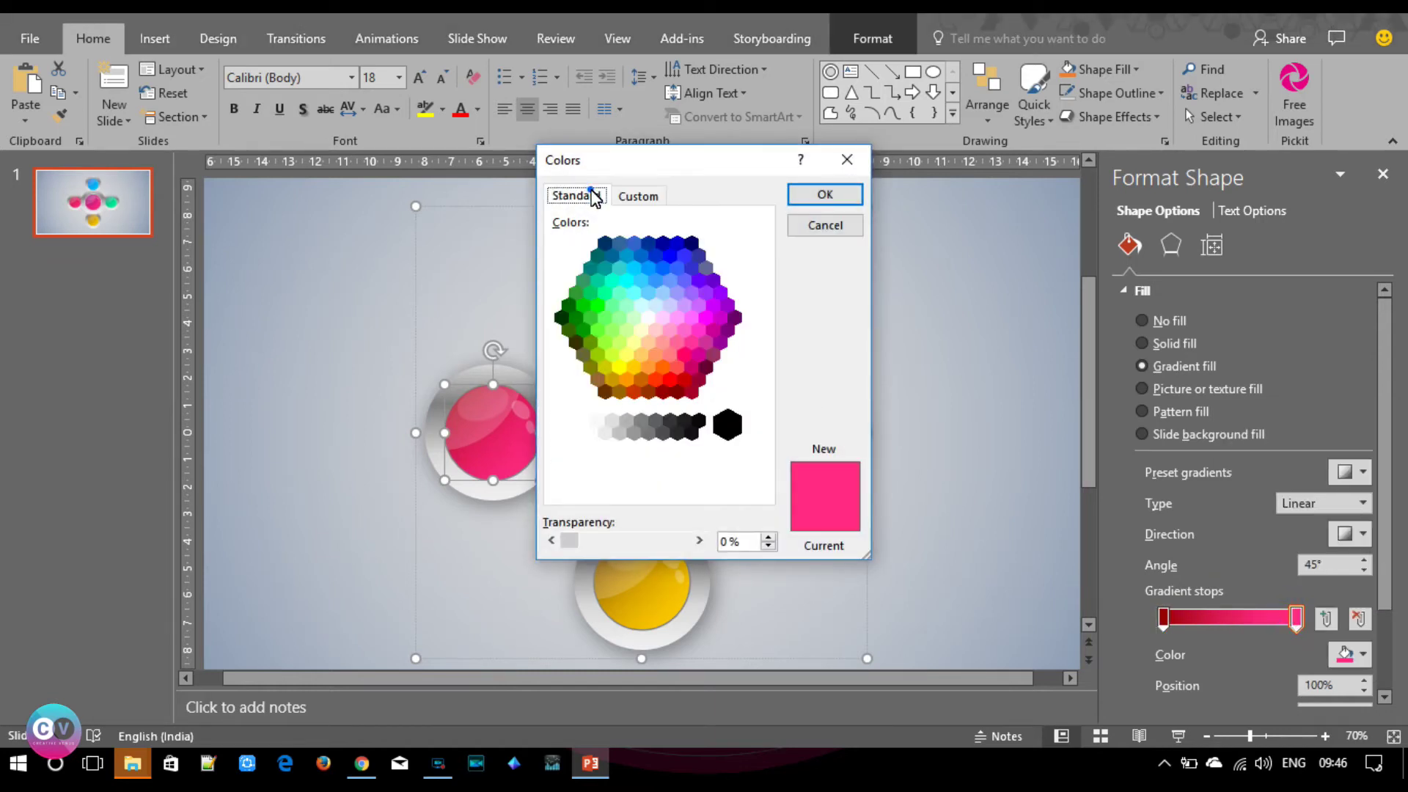
{"action": "left_click", "coordinate": [662, 367]}
{"action": "left_click", "coordinate": [836, 203]}
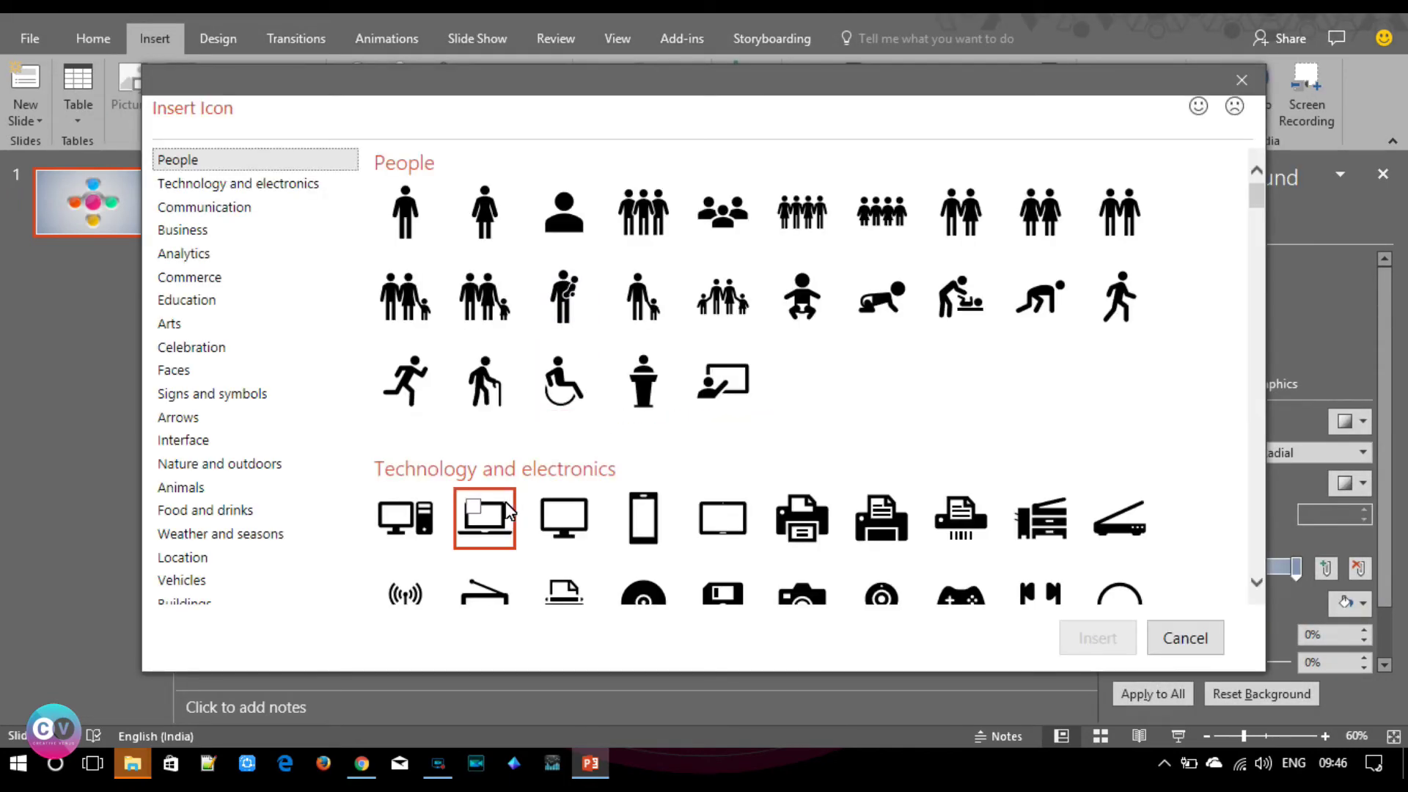
{"action": "left_click", "coordinate": [484, 516]}
{"action": "left_click", "coordinate": [554, 515]}
Add the phone, tablet and target icons to the selection and insert all five icons.
{"action": "left_click", "coordinate": [643, 518]}
{"action": "left_click", "coordinate": [722, 518]}
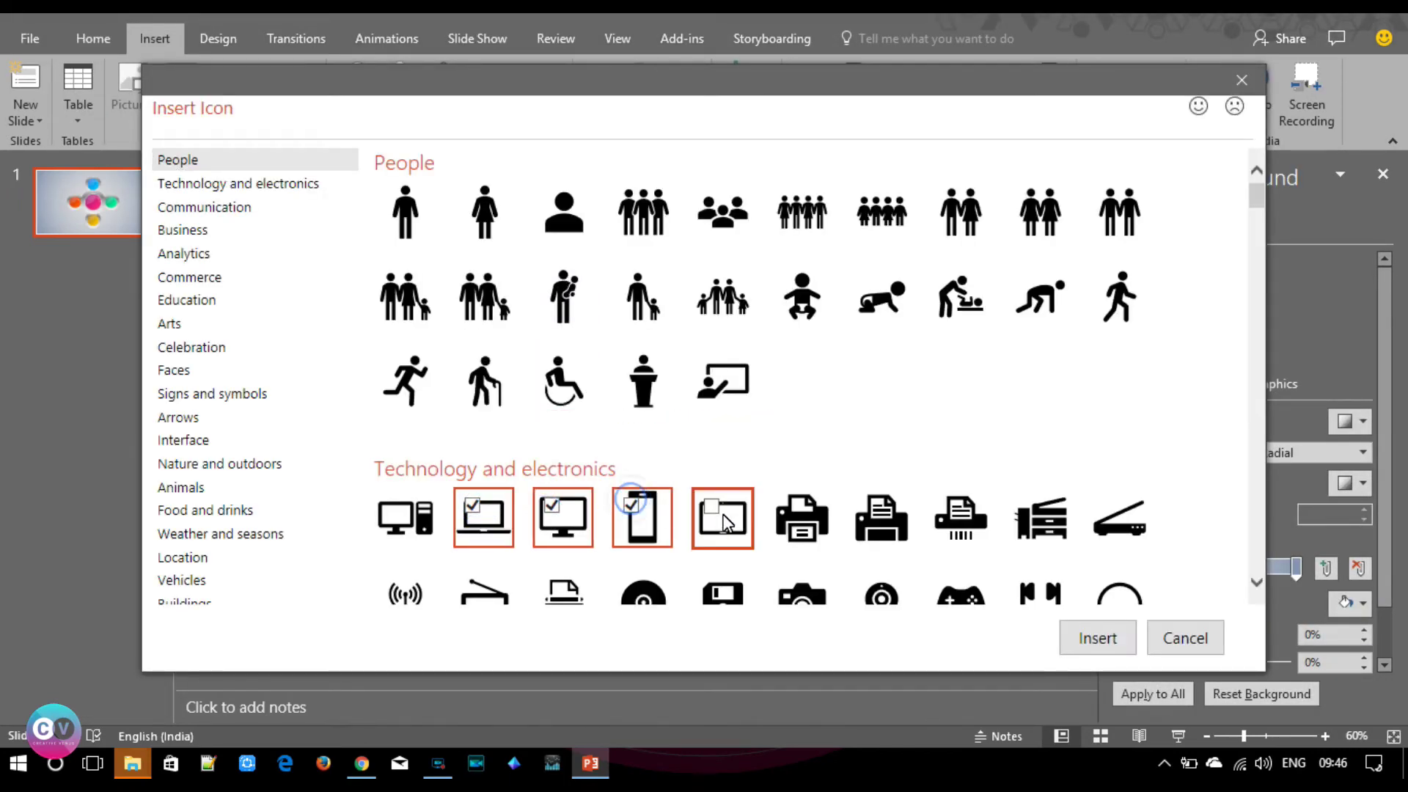
{"action": "scroll", "coordinate": [982, 409], "scroll_direction": "down", "scroll_amount": 5}
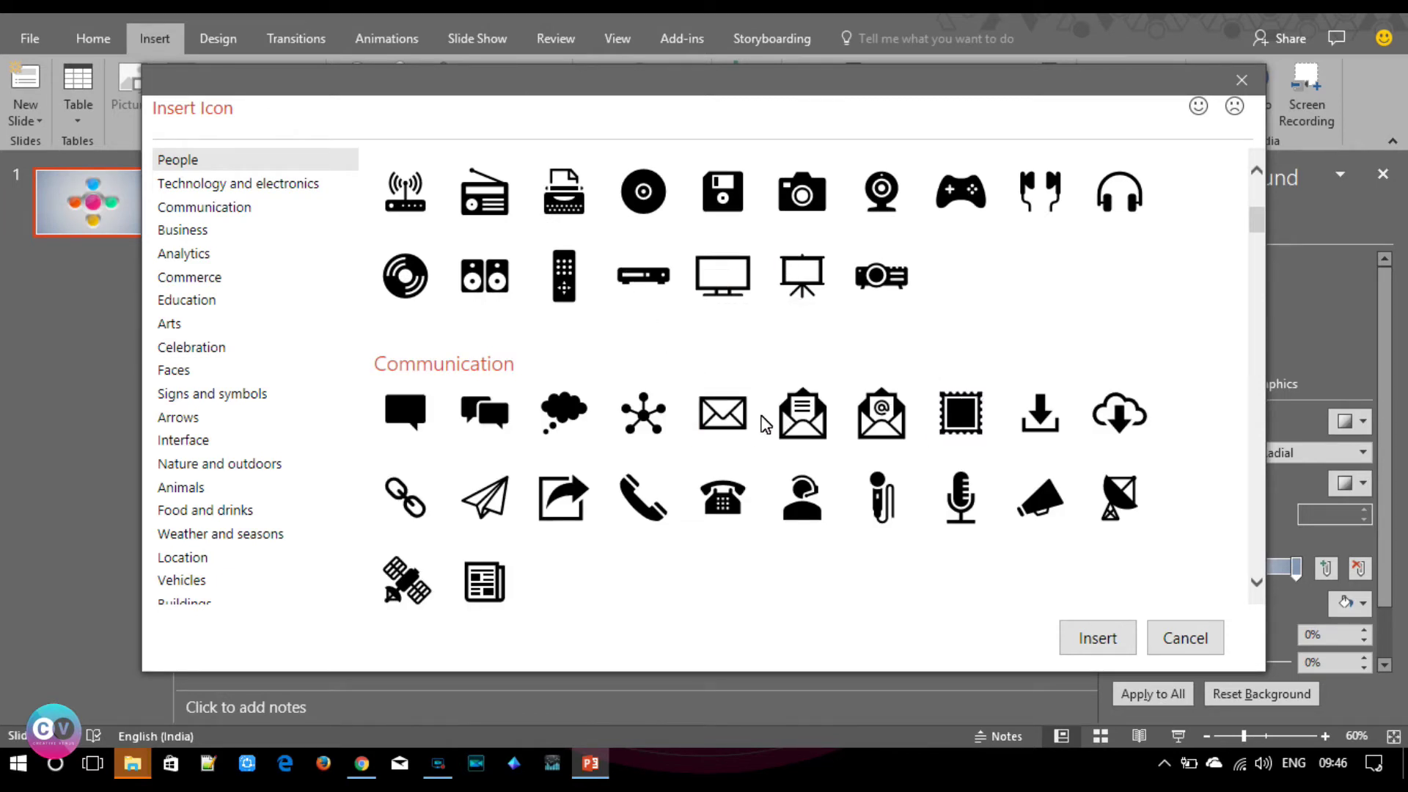
{"action": "scroll", "coordinate": [862, 447], "scroll_direction": "down", "scroll_amount": 1}
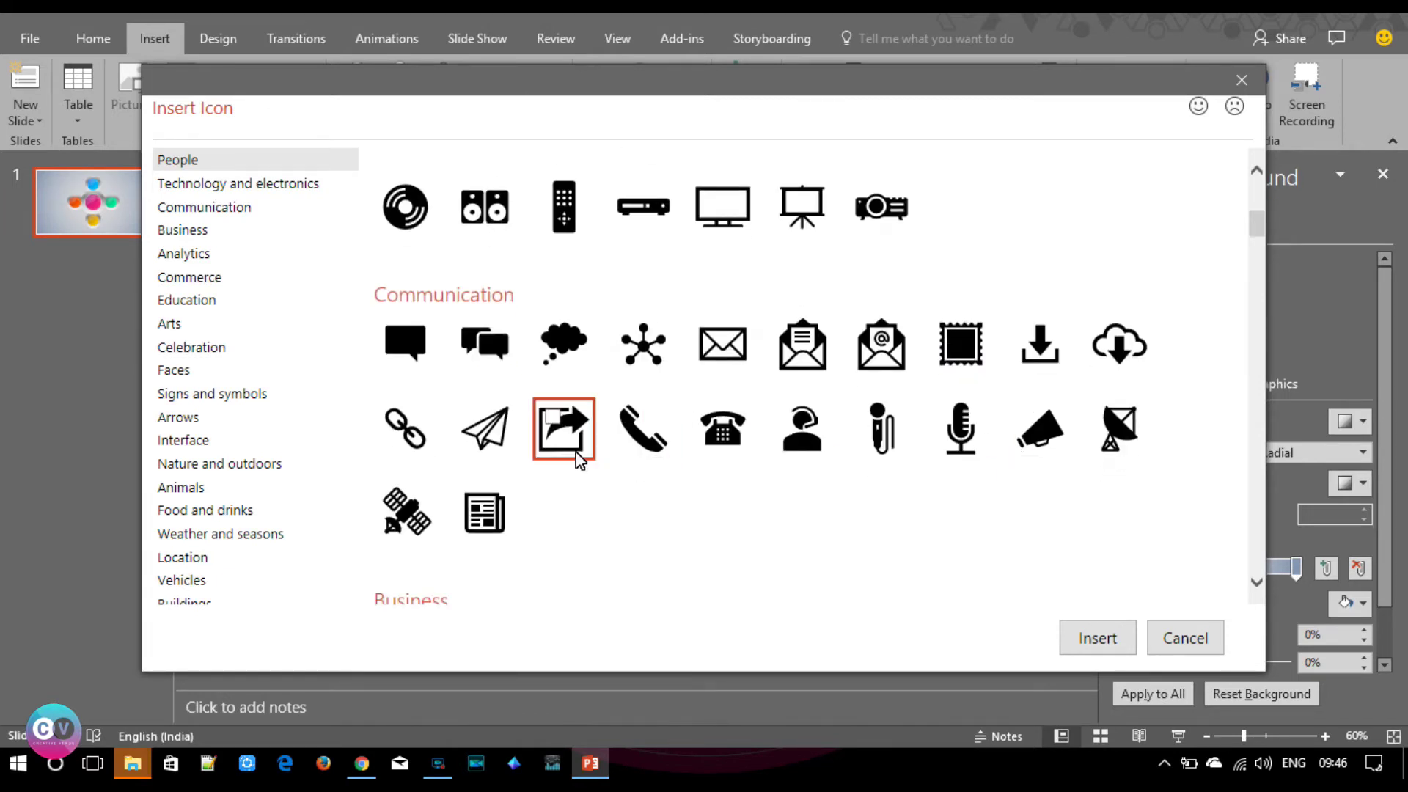
{"action": "scroll", "coordinate": [731, 471], "scroll_direction": "down", "scroll_amount": 1}
{"action": "scroll", "coordinate": [778, 451], "scroll_direction": "down", "scroll_amount": 1}
{"action": "scroll", "coordinate": [773, 473], "scroll_direction": "down", "scroll_amount": 3}
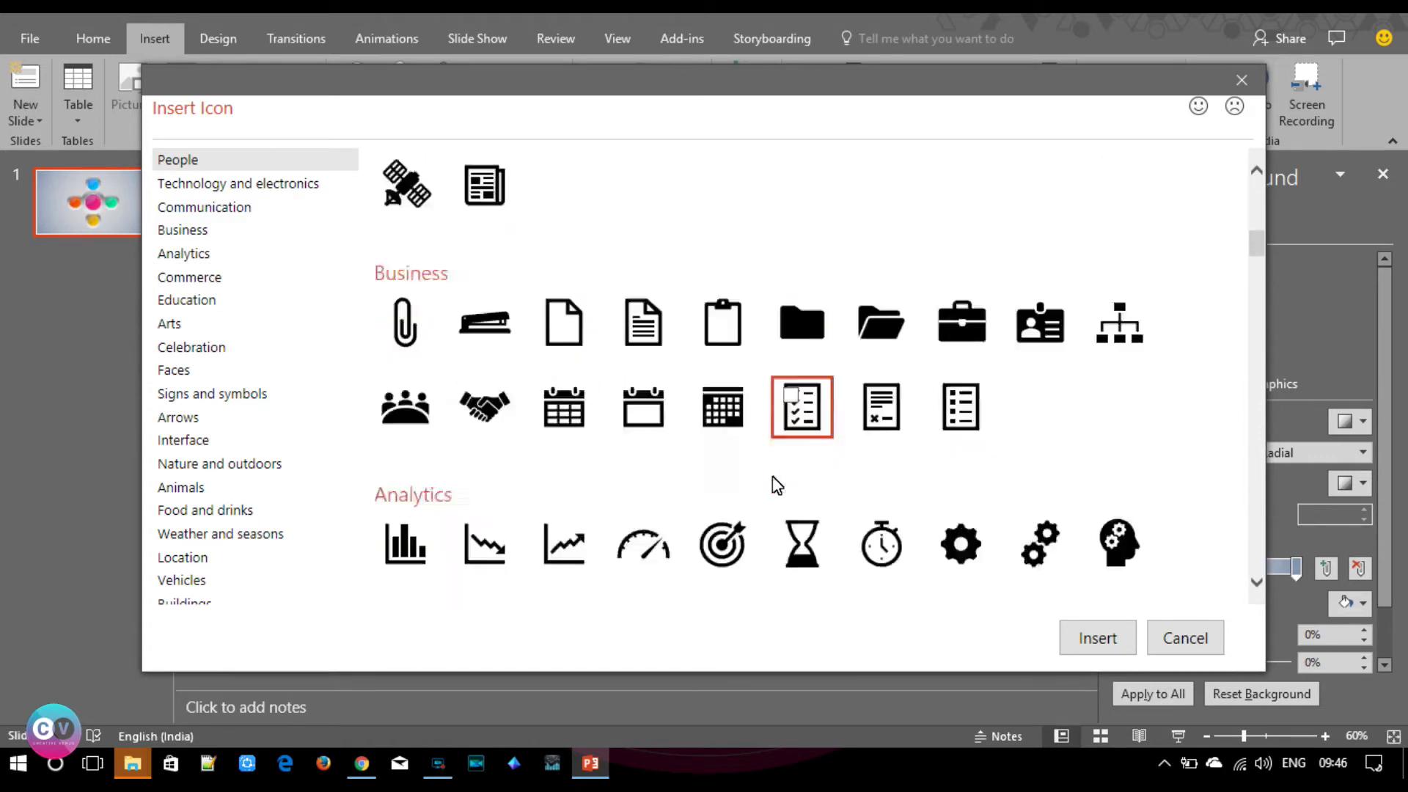
{"action": "scroll", "coordinate": [788, 477], "scroll_direction": "down", "scroll_amount": 3}
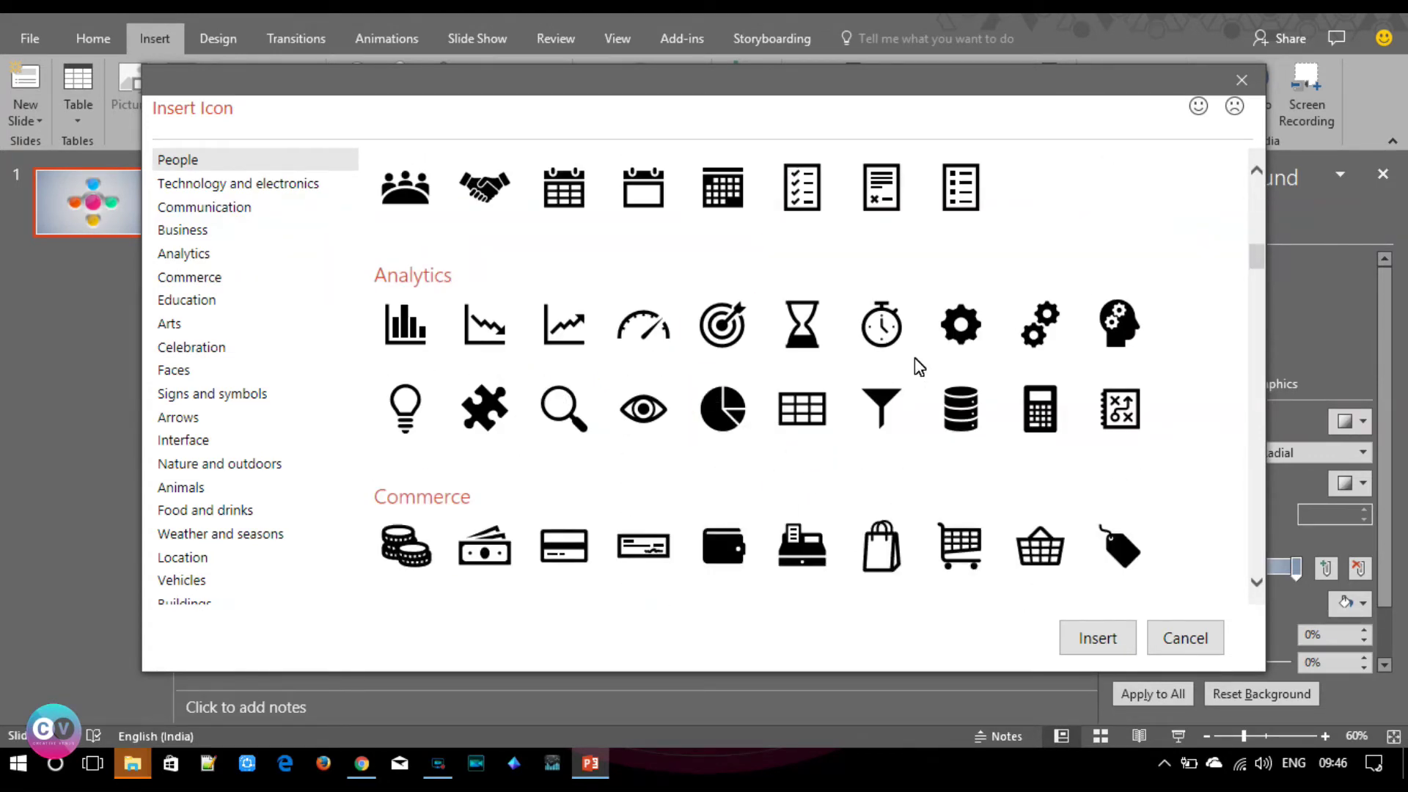
{"action": "left_click", "coordinate": [723, 323]}
{"action": "left_click", "coordinate": [1093, 644]}
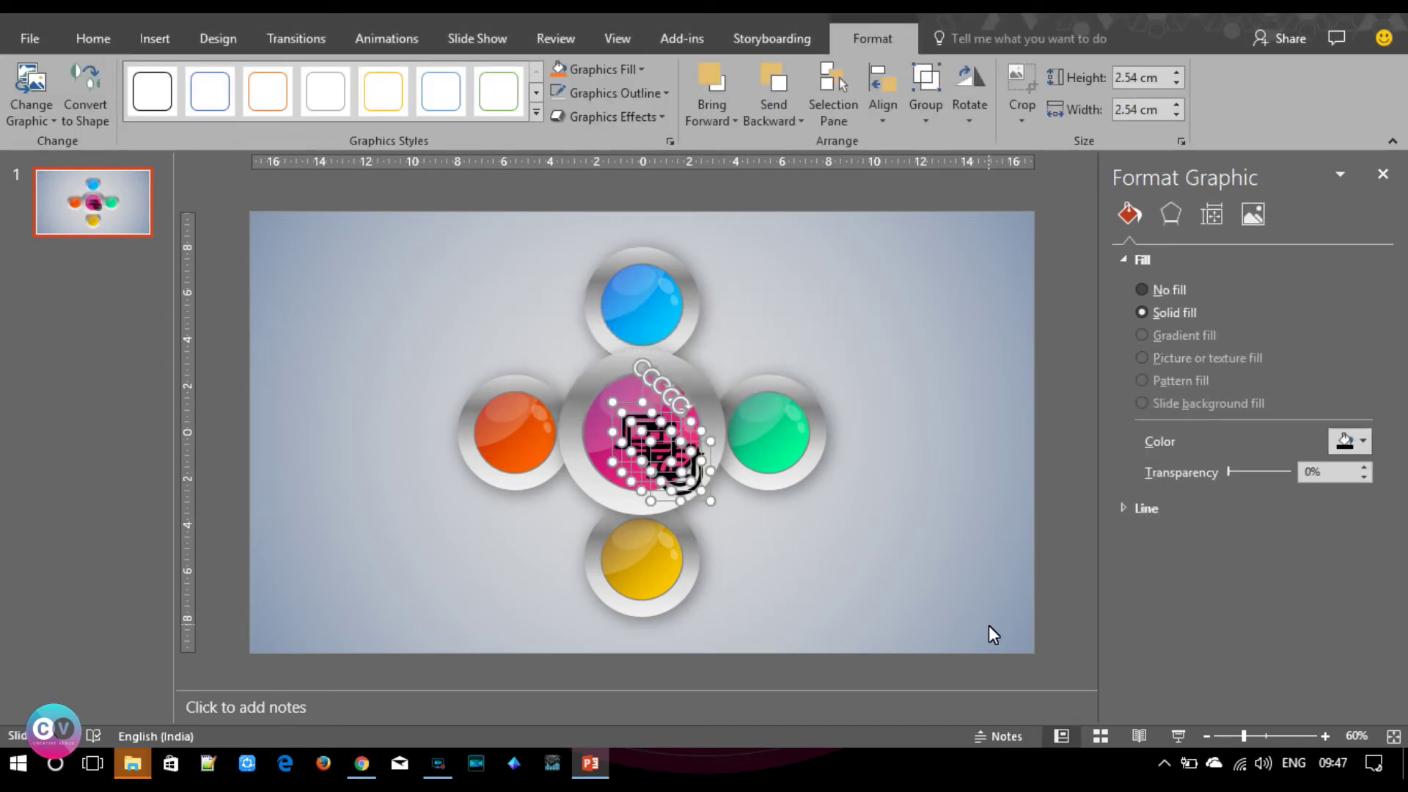
Resize the inserted icons to 2 cm and move them off the pink sphere to the right.
{"action": "left_click", "coordinate": [1176, 81]}
{"action": "left_click", "coordinate": [1176, 81]}
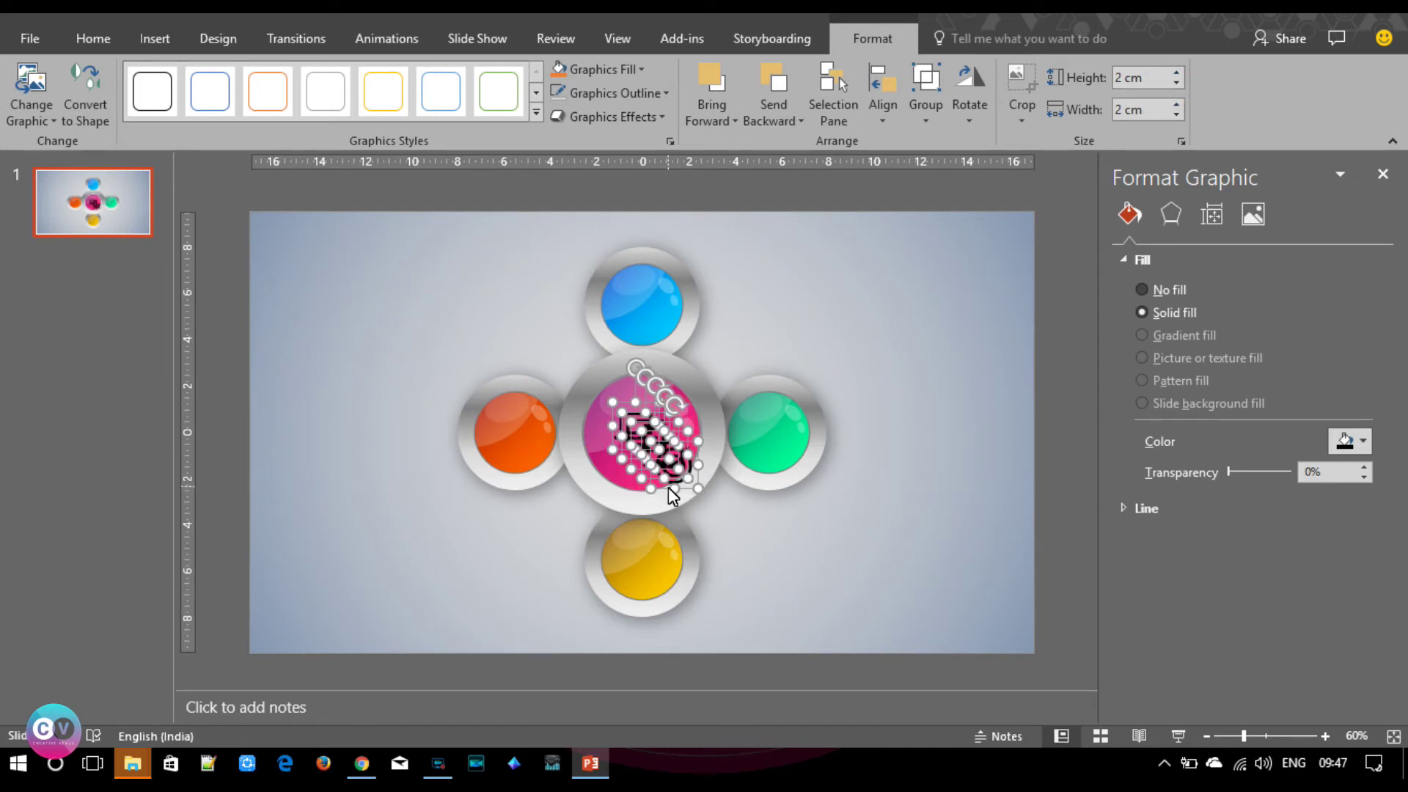
{"action": "mouse_move", "coordinate": [694, 485]}
{"action": "left_mouse_down"}
{"action": "mouse_move", "coordinate": [946, 556]}
{"action": "mouse_move", "coordinate": [793, 581]}
{"action": "left_mouse_up"}
{"action": "left_click", "coordinate": [921, 588]}
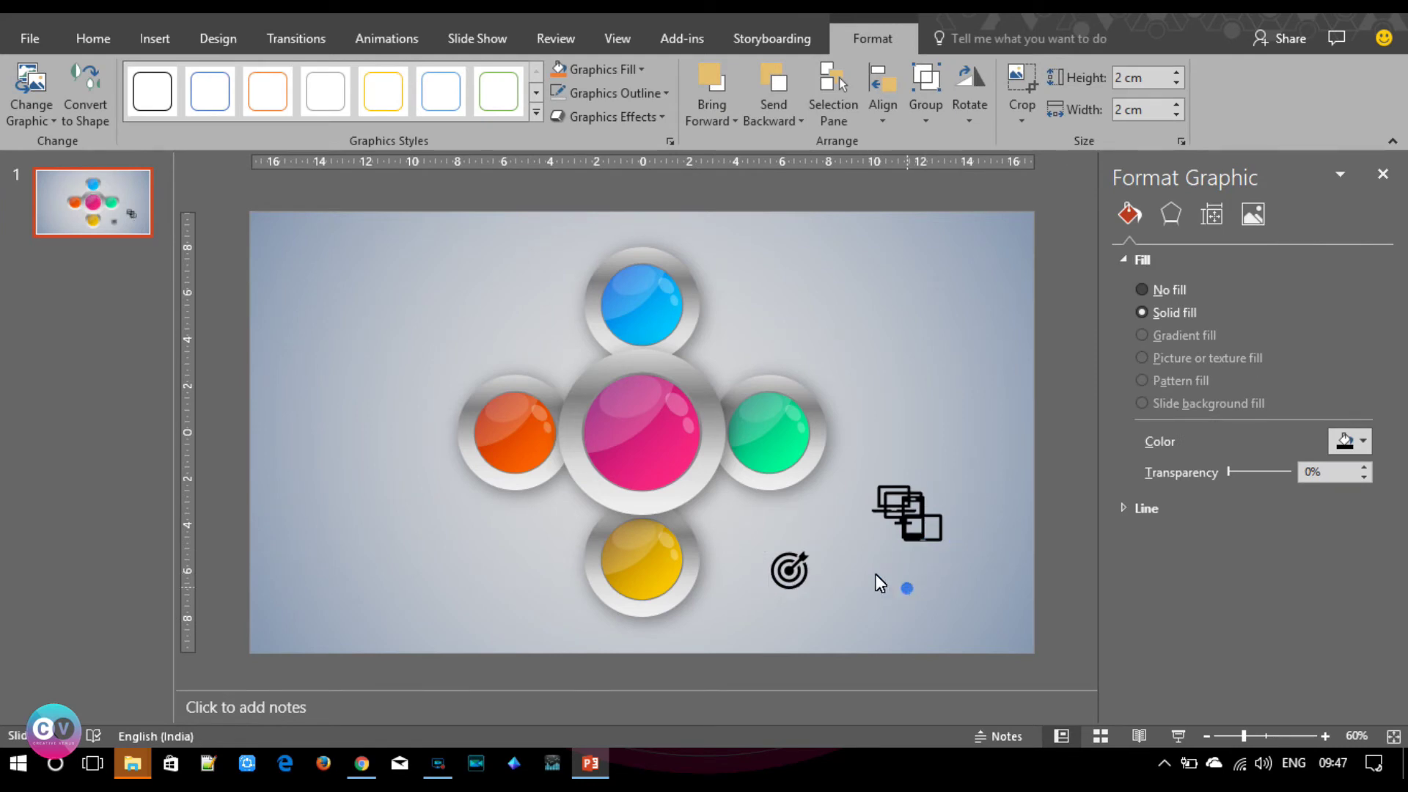
Separate the target icon and shrink the four device icons to 1.2 cm.
{"action": "left_click", "coordinate": [975, 486]}
{"action": "left_click_drag", "start_coordinate": [975, 473], "coordinate": [851, 586]}
{"action": "left_click", "coordinate": [1173, 85]}
{"action": "left_click", "coordinate": [1173, 85]}
{"action": "left_click", "coordinate": [1173, 85]}
{"action": "left_click", "coordinate": [1173, 85]}
{"action": "left_click", "coordinate": [1173, 85]}
{"action": "left_click", "coordinate": [1173, 85]}
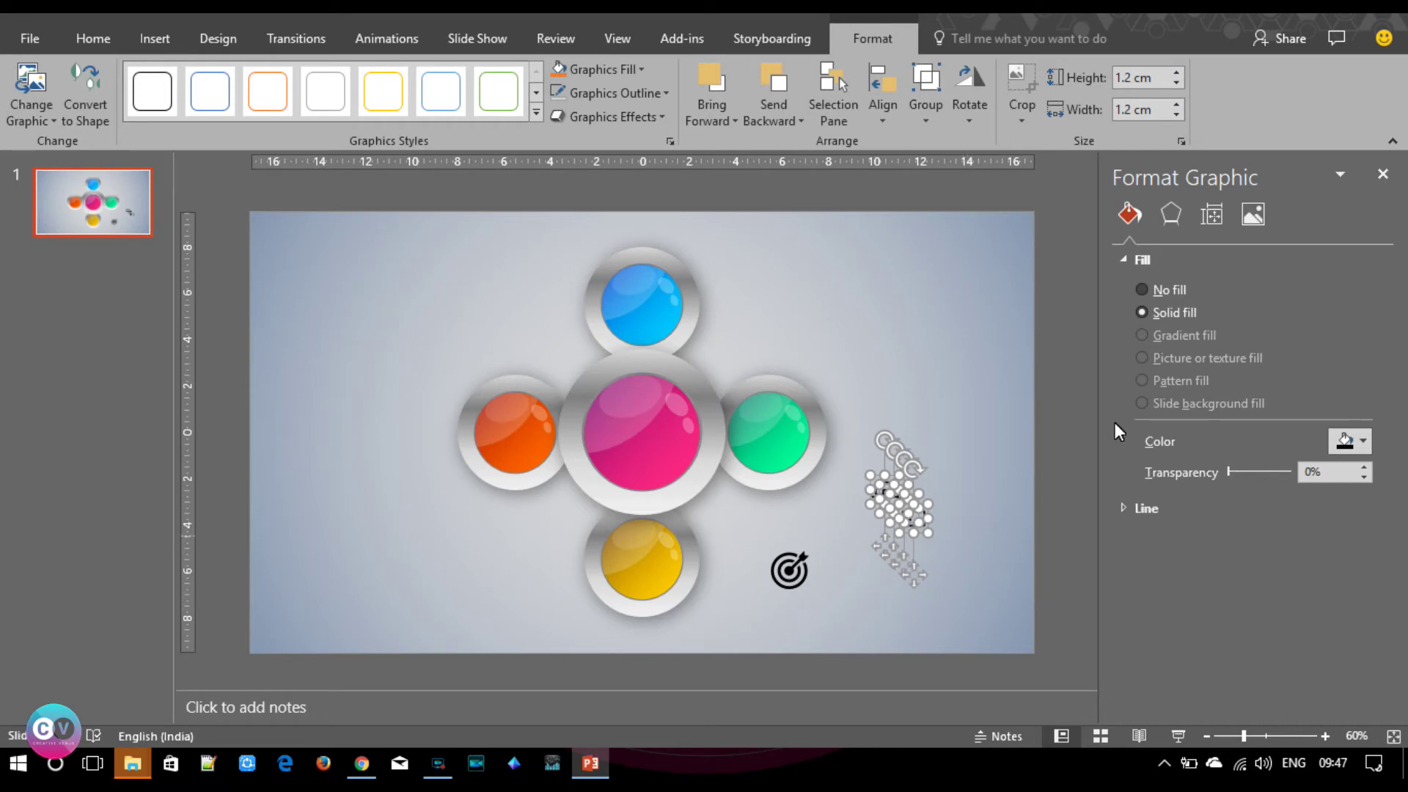
{"action": "left_click", "coordinate": [602, 72]}
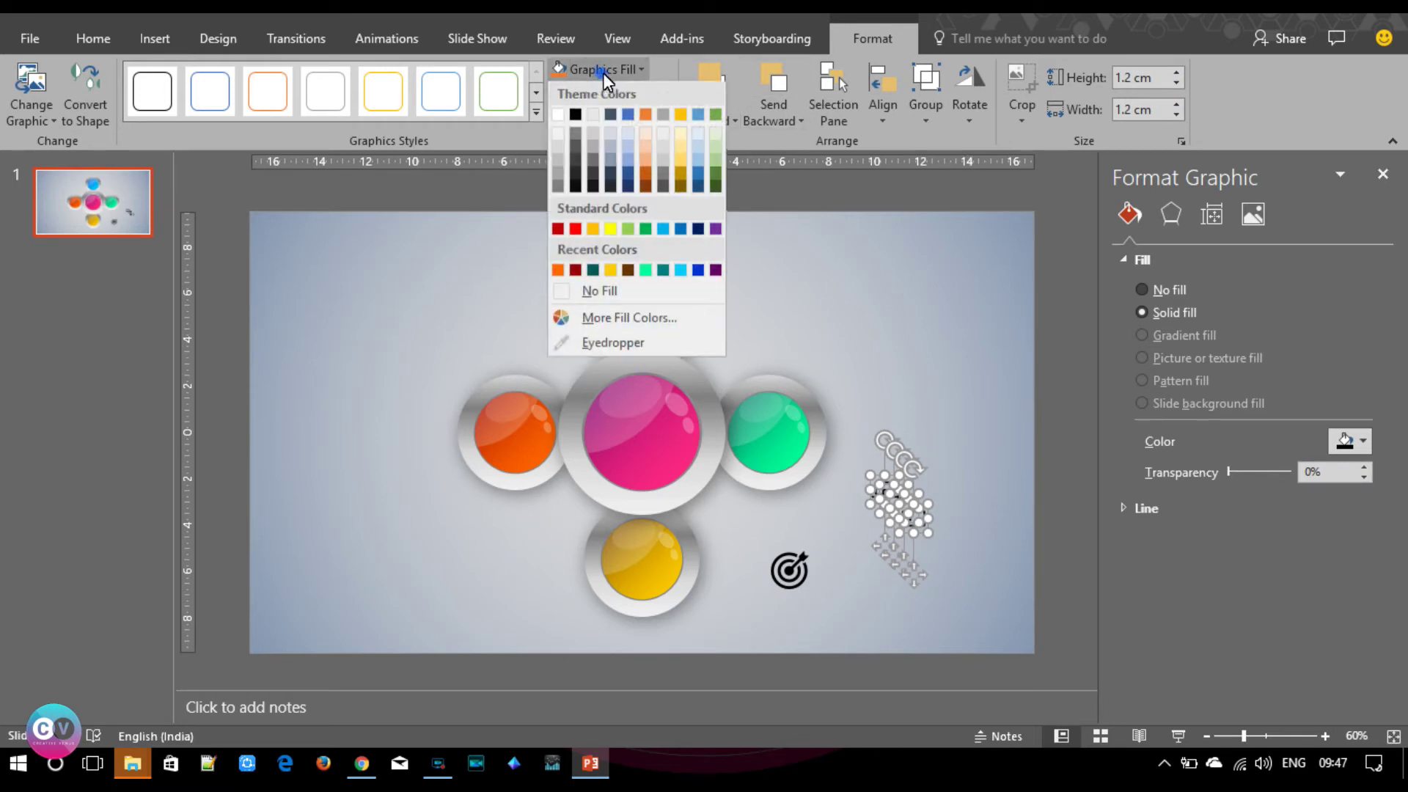
Fill the device icons with white, keeping them grouped on the right.
{"action": "left_click", "coordinate": [560, 120]}
{"action": "left_click", "coordinate": [968, 553]}
{"action": "left_click_drag", "start_coordinate": [915, 526], "coordinate": [625, 315]}
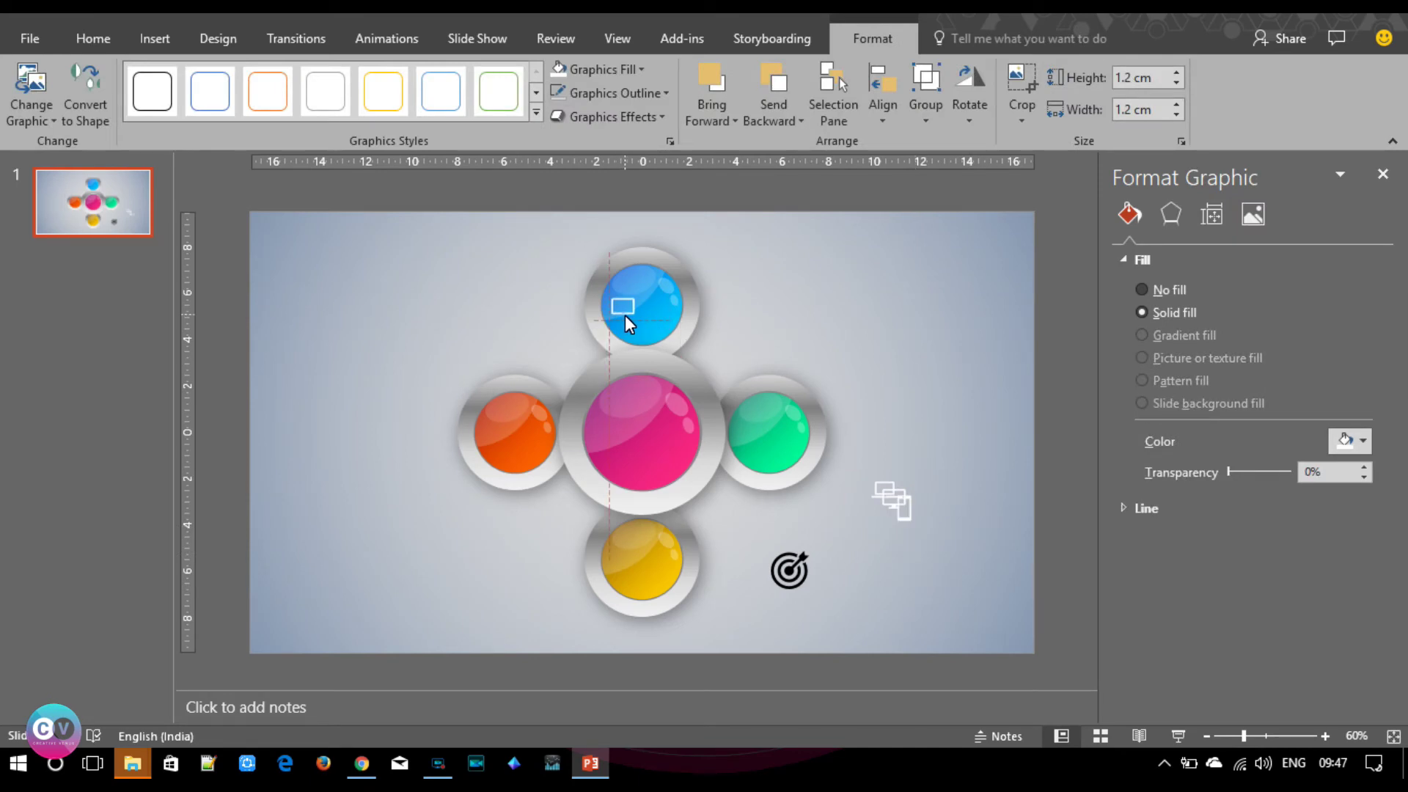
{"action": "left_click_drag", "start_coordinate": [625, 315], "coordinate": [918, 470]}
Select all four device icons and step their height down to about 0.7 cm.
{"action": "left_click_drag", "start_coordinate": [847, 555], "coordinate": [982, 467]}
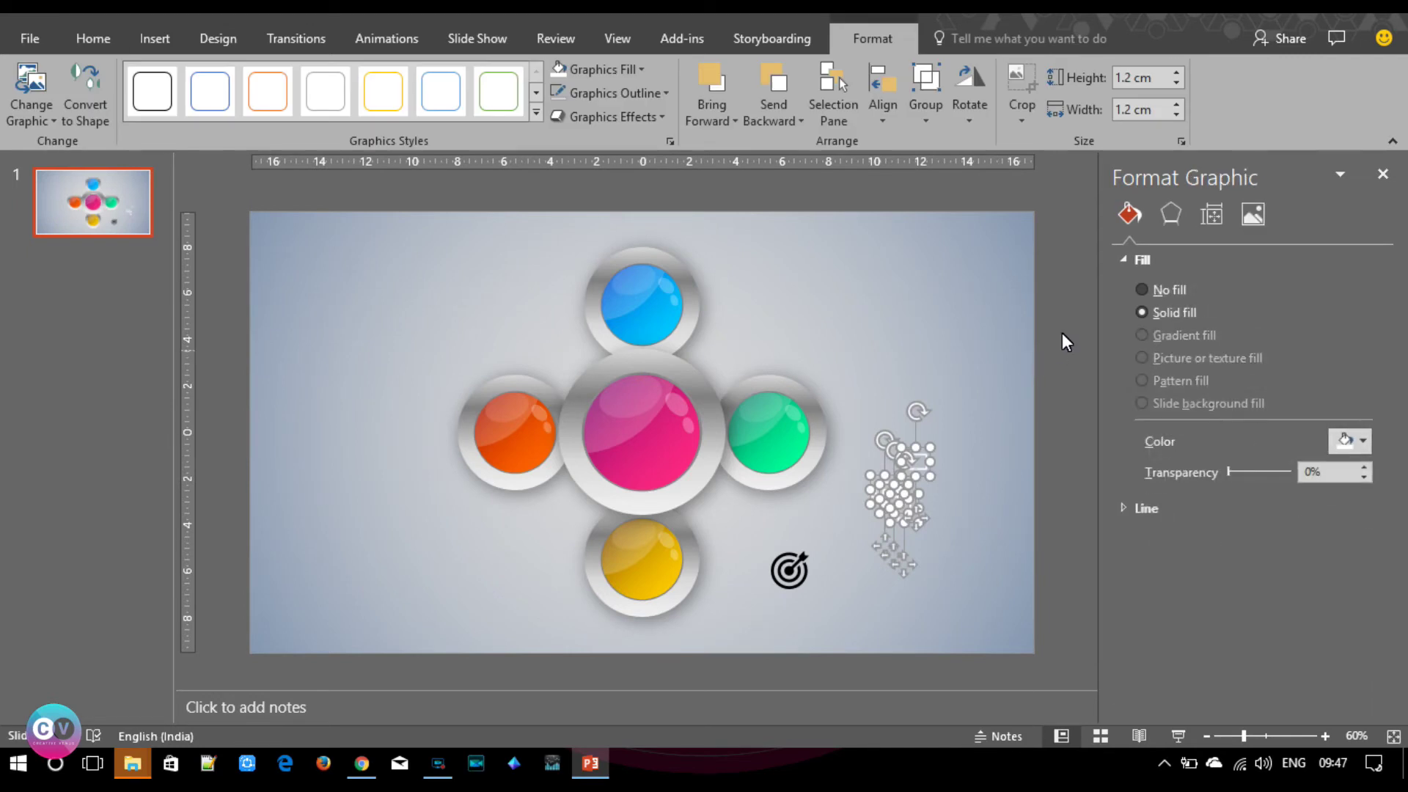
{"action": "left_click", "coordinate": [1175, 84]}
{"action": "left_click", "coordinate": [1175, 84]}
{"action": "left_click", "coordinate": [1175, 83]}
{"action": "left_click", "coordinate": [946, 568]}
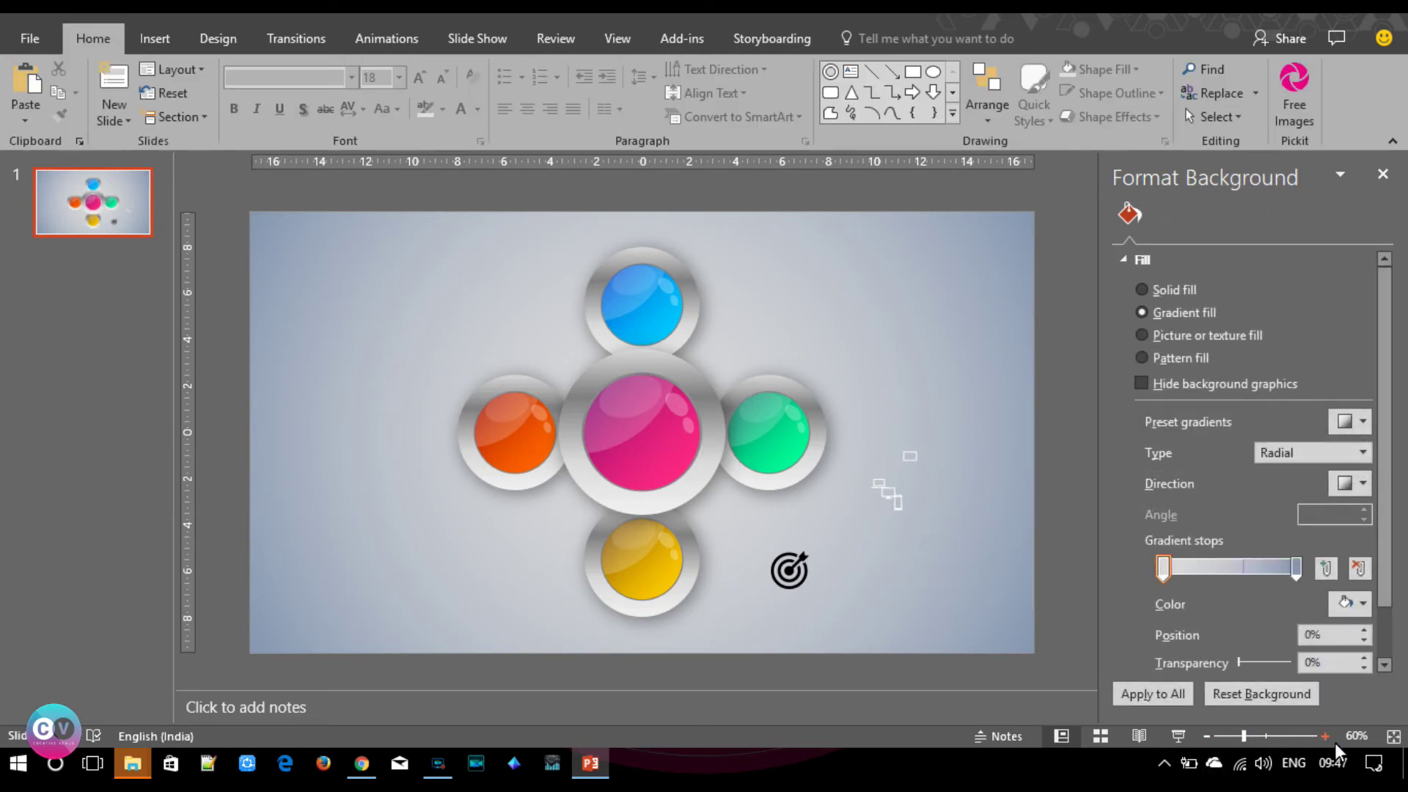
Zoom to 80% and place a device icon on the green, yellow, orange and blue ring rims.
{"action": "left_click", "coordinate": [1323, 735]}
{"action": "left_click", "coordinate": [1323, 734]}
{"action": "left_click_drag", "start_coordinate": [984, 522], "coordinate": [883, 426]}
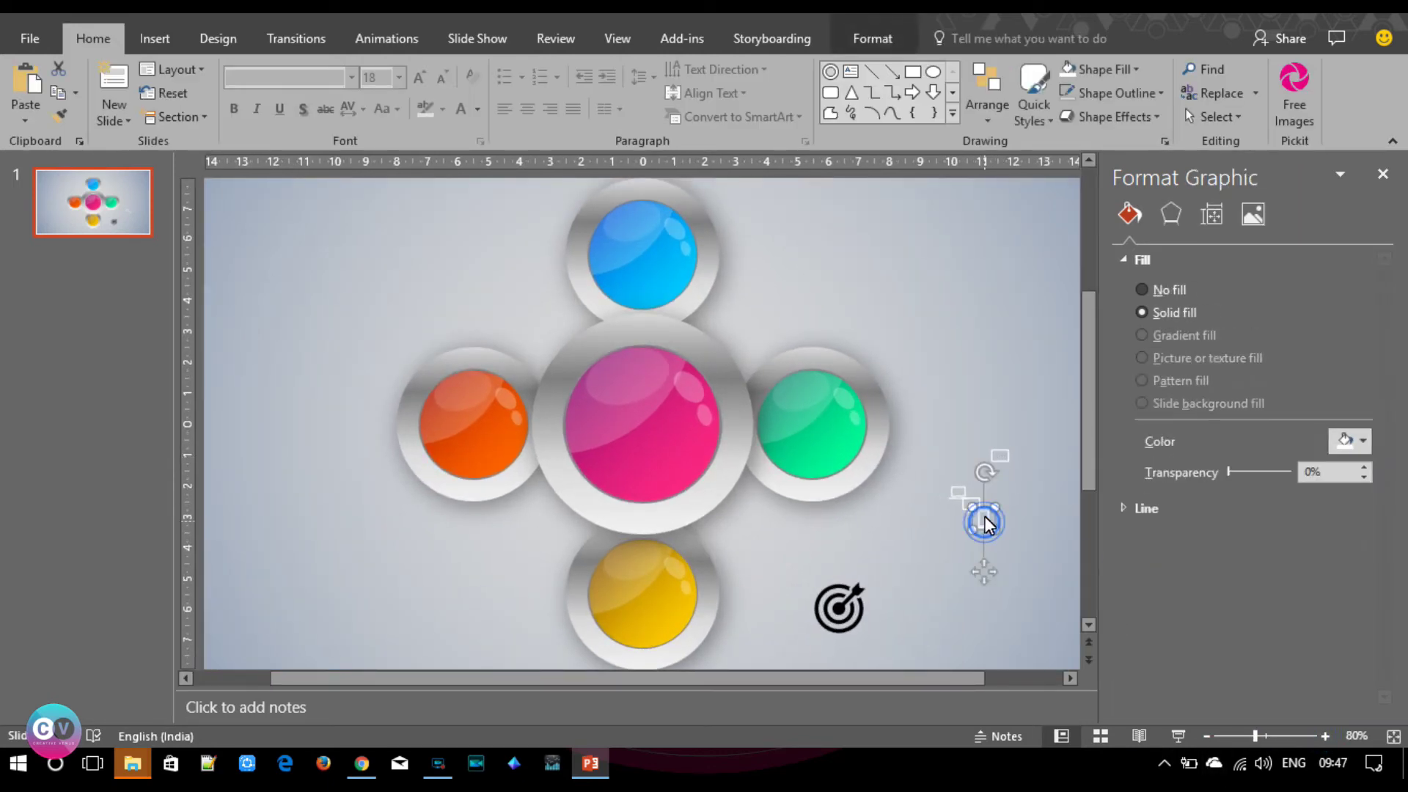
{"action": "left_click_drag", "start_coordinate": [878, 423], "coordinate": [878, 425]}
{"action": "left_click_drag", "start_coordinate": [879, 428], "coordinate": [878, 426]}
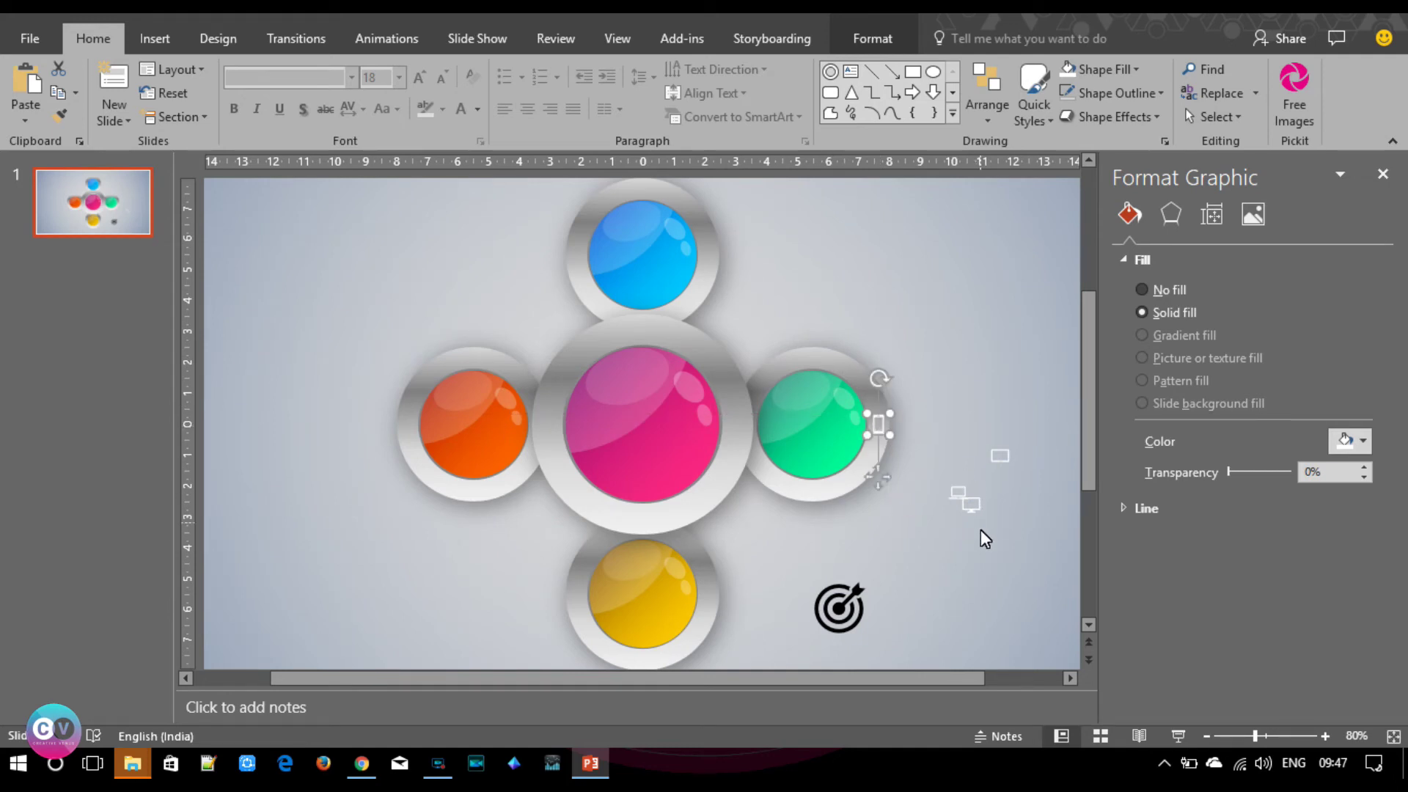
{"action": "mouse_move", "coordinate": [969, 510]}
{"action": "left_mouse_down"}
{"action": "mouse_move", "coordinate": [666, 658]}
{"action": "mouse_move", "coordinate": [638, 530]}
{"action": "left_mouse_up"}
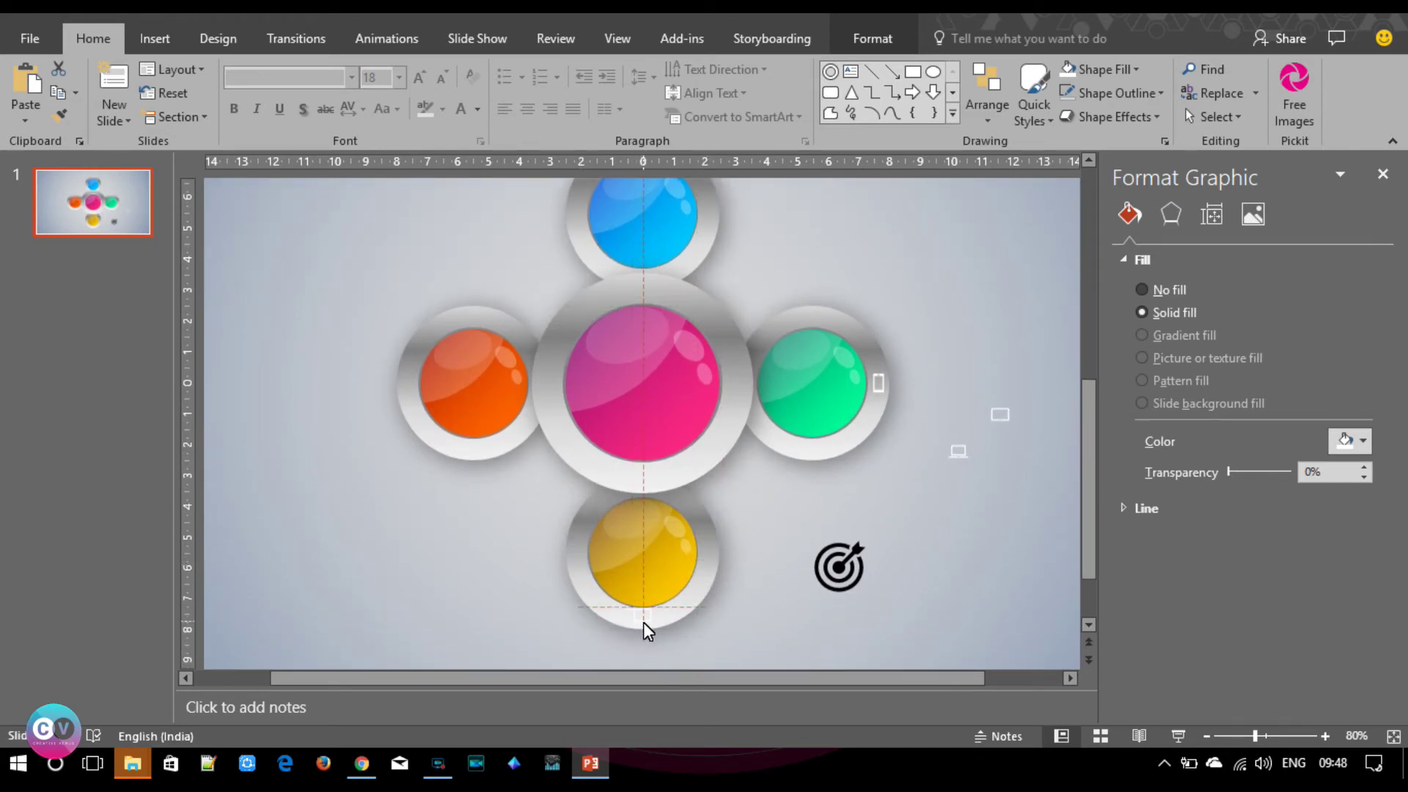
{"action": "left_click_drag", "start_coordinate": [640, 623], "coordinate": [640, 624]}
{"action": "left_click_drag", "start_coordinate": [999, 415], "coordinate": [409, 394]}
{"action": "left_click_drag", "start_coordinate": [409, 392], "coordinate": [407, 393]}
{"action": "left_click_drag", "start_coordinate": [407, 390], "coordinate": [408, 389]}
{"action": "scroll", "coordinate": [957, 512], "scroll_direction": "up", "scroll_amount": 2}
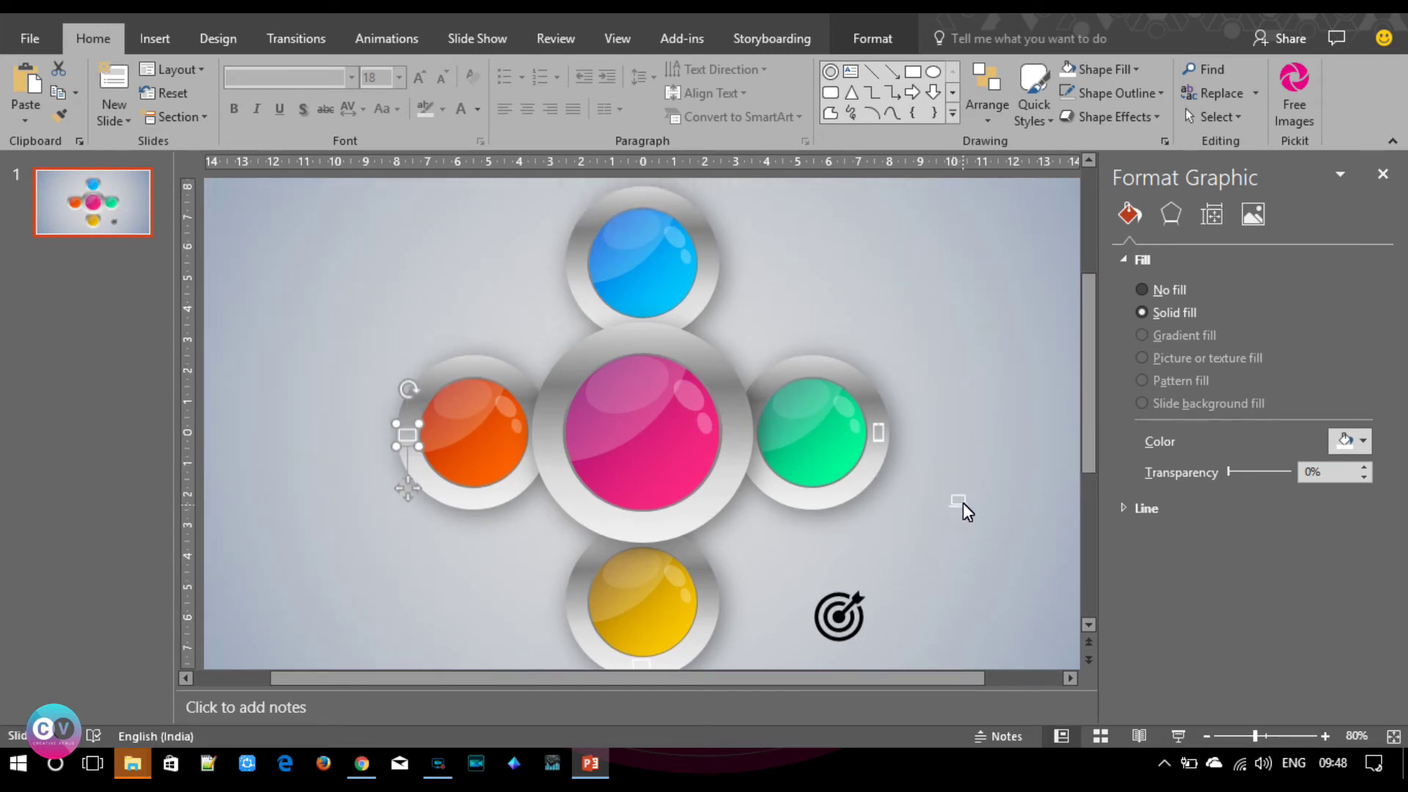
{"action": "left_click_drag", "start_coordinate": [958, 501], "coordinate": [638, 201]}
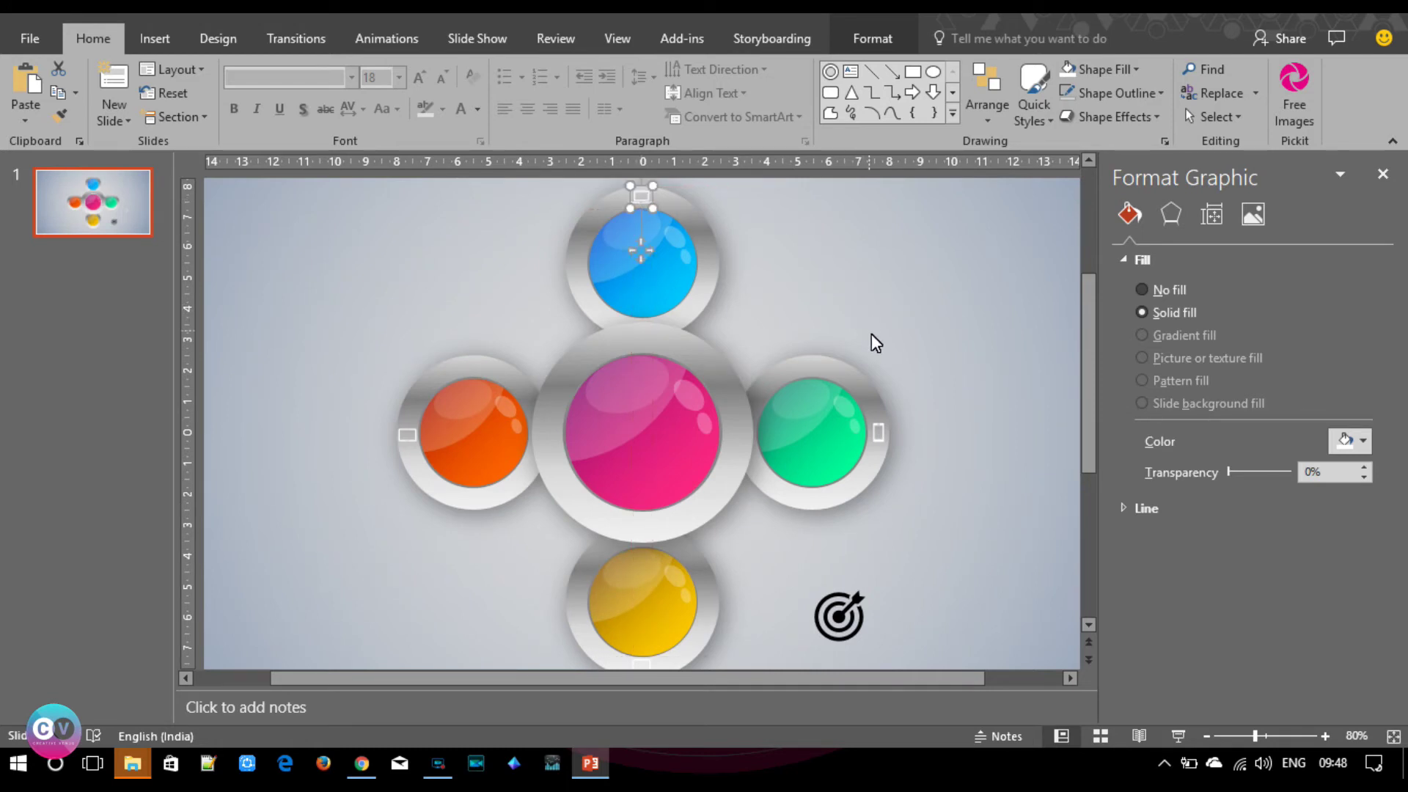
Fill the green-ring icon black at 58% transparency and Format Painter it onto the other three.
{"action": "left_click", "coordinate": [880, 434]}
{"action": "left_click", "coordinate": [1361, 441]}
{"action": "left_click", "coordinate": [1252, 491]}
{"action": "left_click_drag", "start_coordinate": [1225, 471], "coordinate": [1266, 472]}
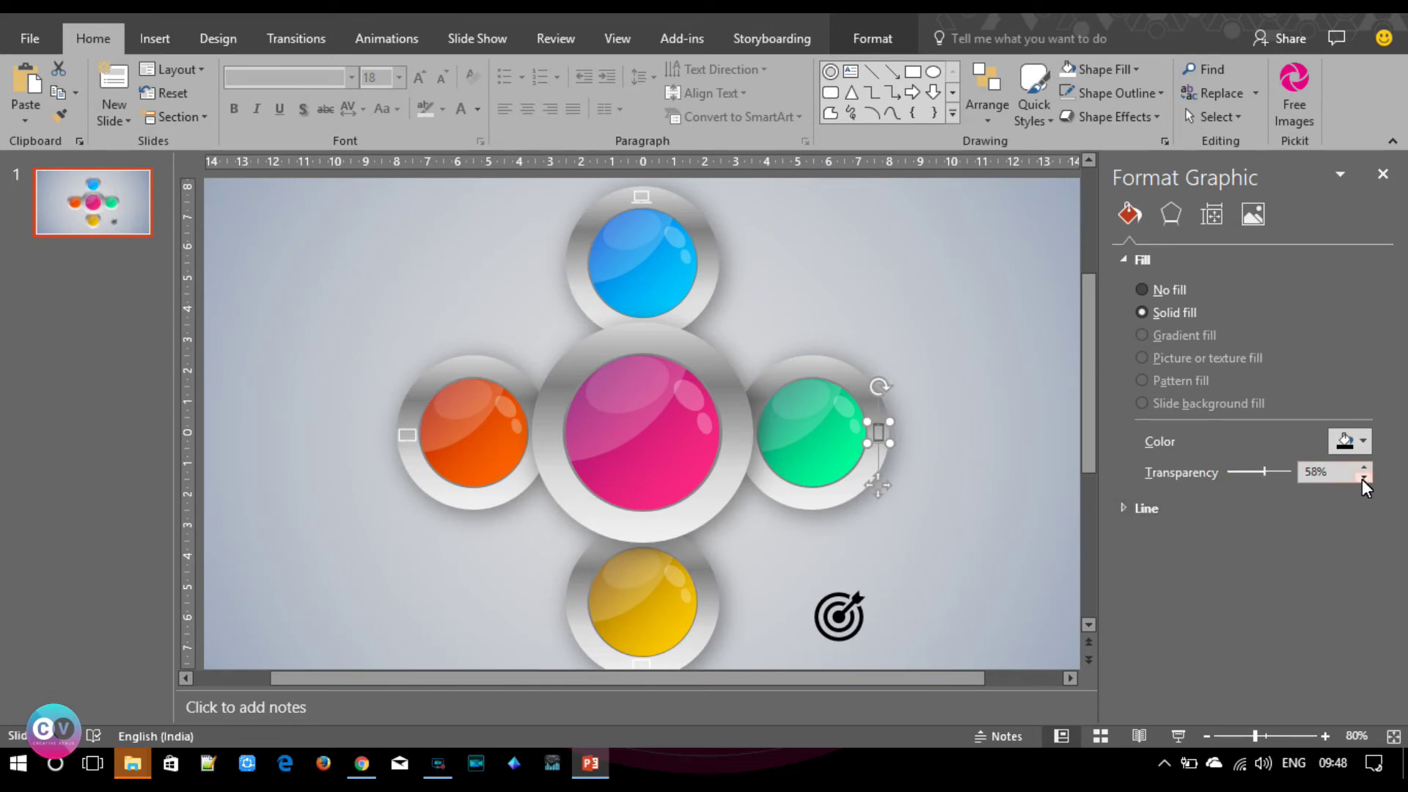
{"action": "left_click", "coordinate": [60, 116]}
{"action": "left_click", "coordinate": [406, 439]}
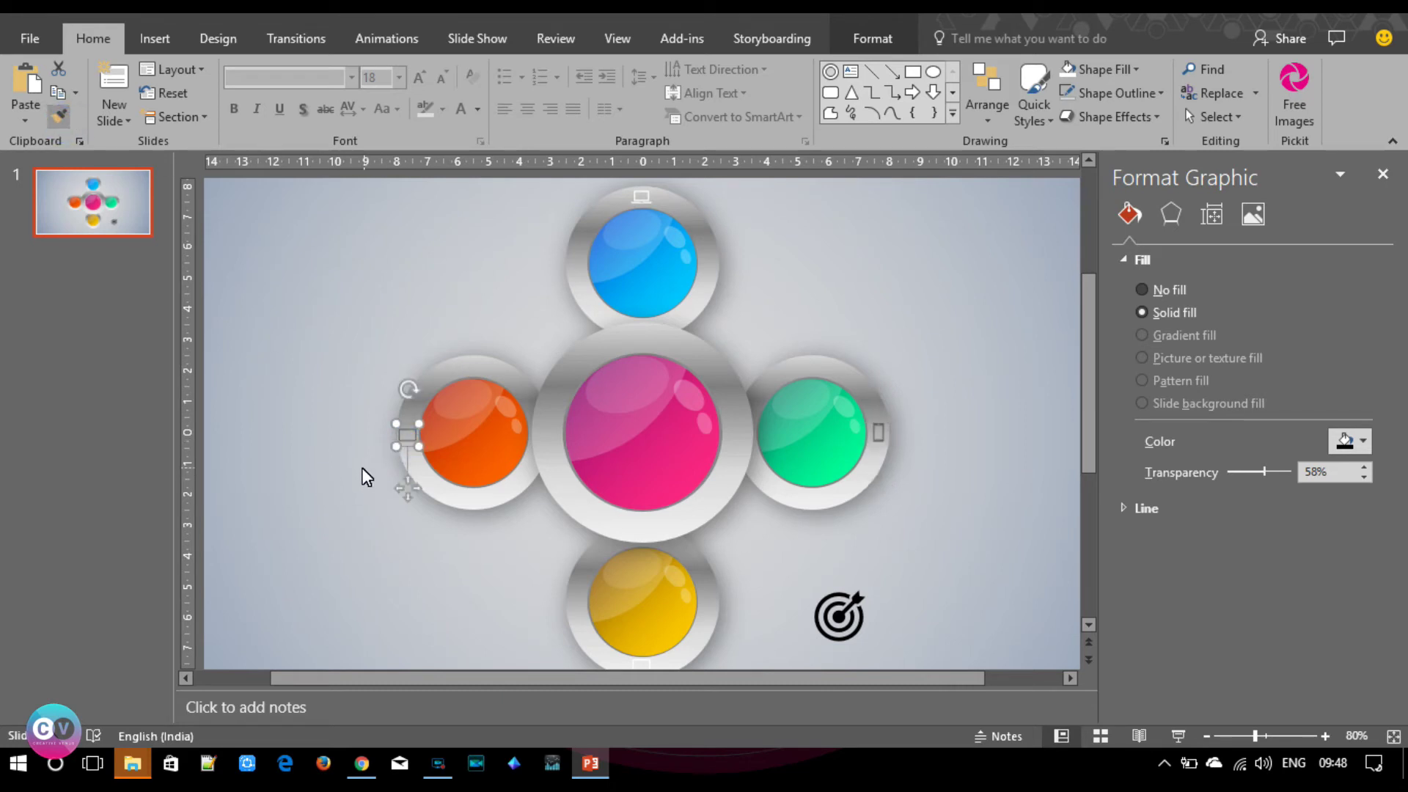
{"action": "left_click", "coordinate": [640, 198]}
{"action": "scroll", "coordinate": [982, 441], "scroll_direction": "down", "scroll_amount": 1}
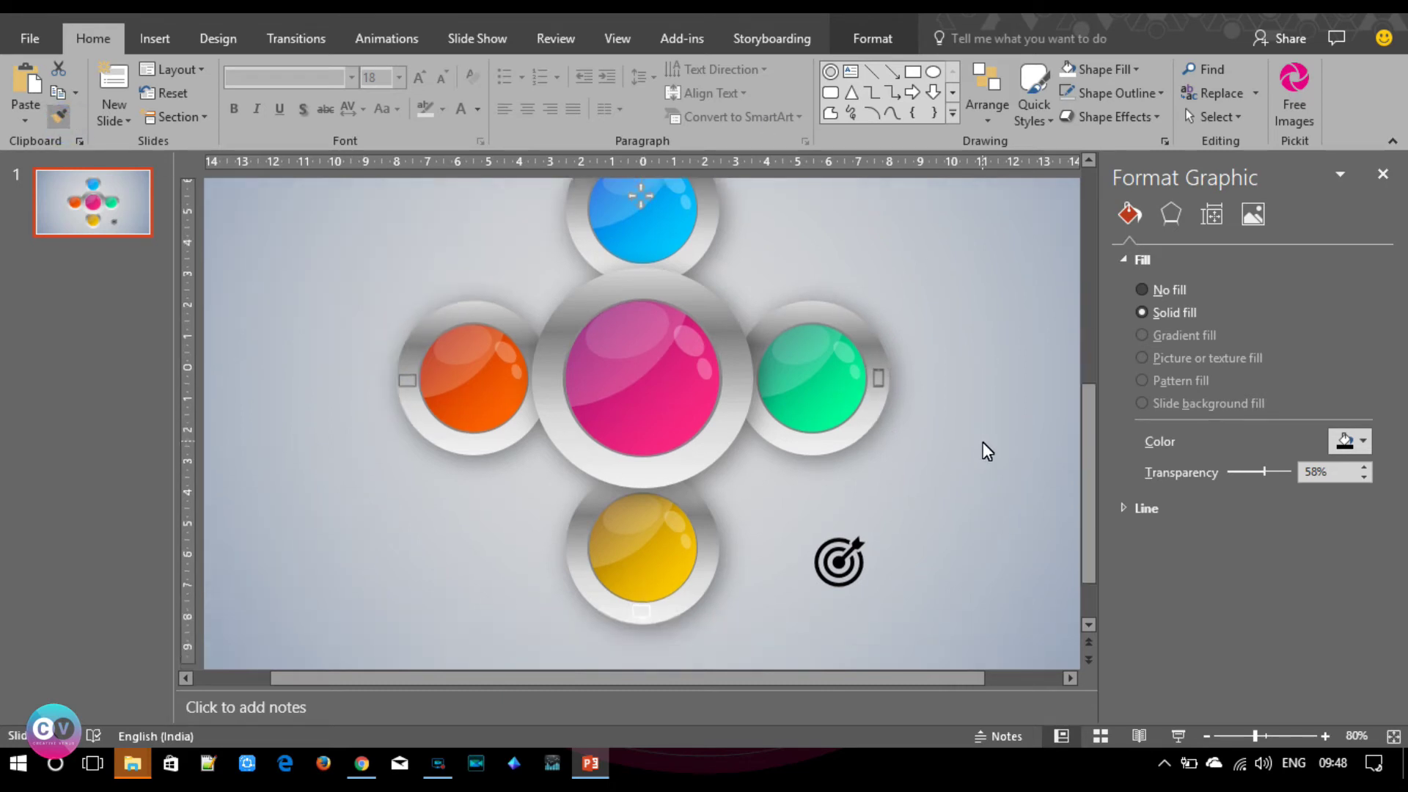
{"action": "scroll", "coordinate": [983, 450], "scroll_direction": "down", "scroll_amount": 1}
{"action": "left_click", "coordinate": [638, 604]}
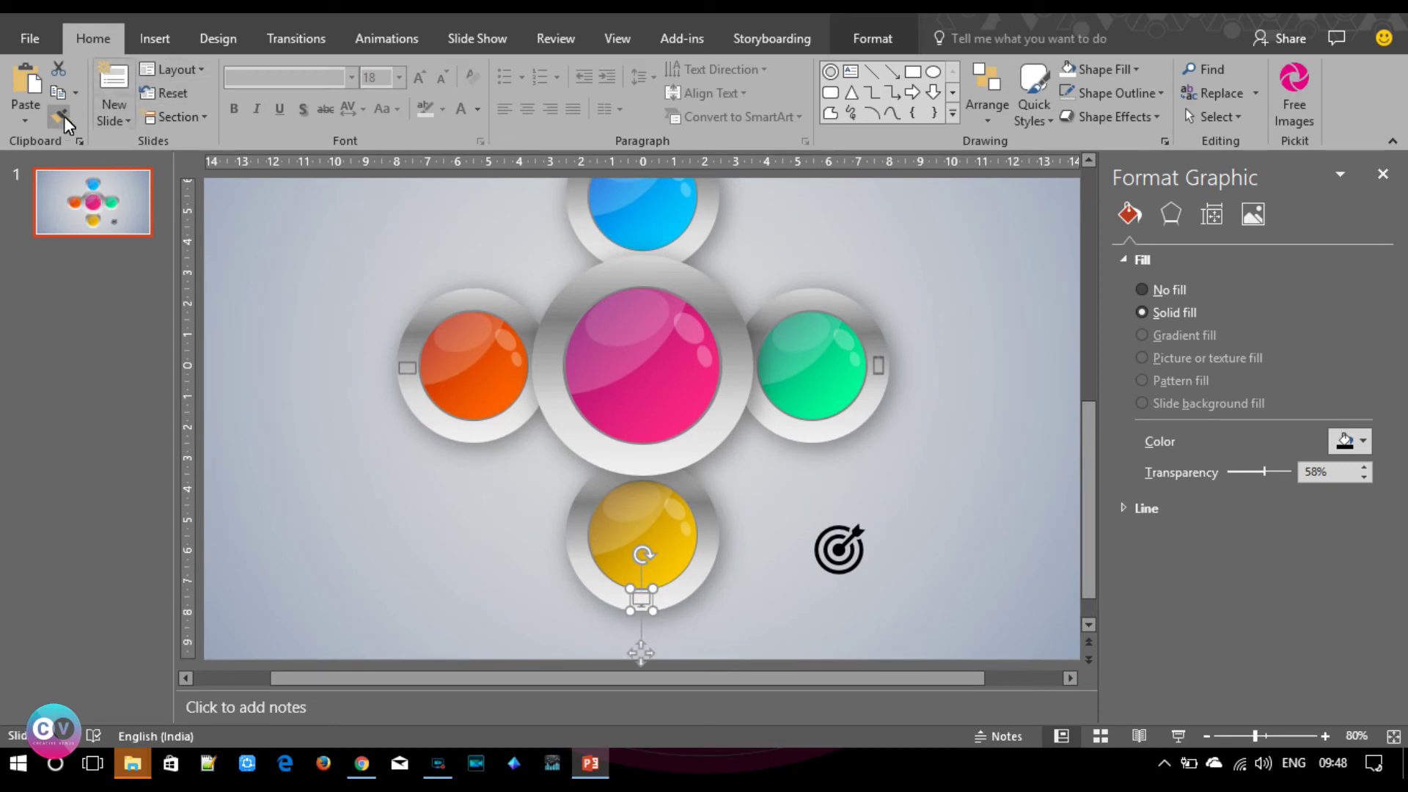
Give the target icon a white Graphics Fill.
{"action": "left_click", "coordinate": [1011, 540]}
{"action": "left_click", "coordinate": [841, 558]}
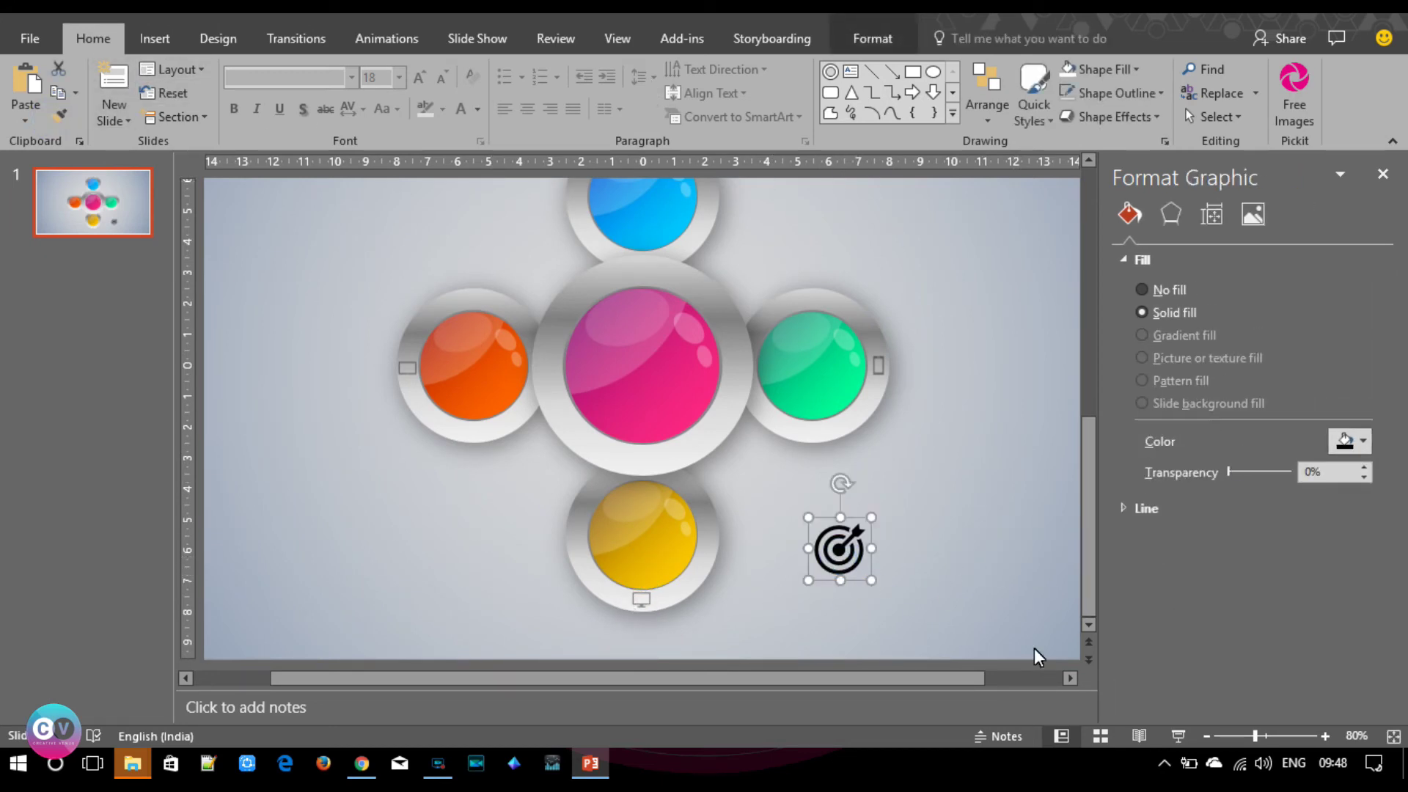
{"action": "left_click", "coordinate": [848, 43]}
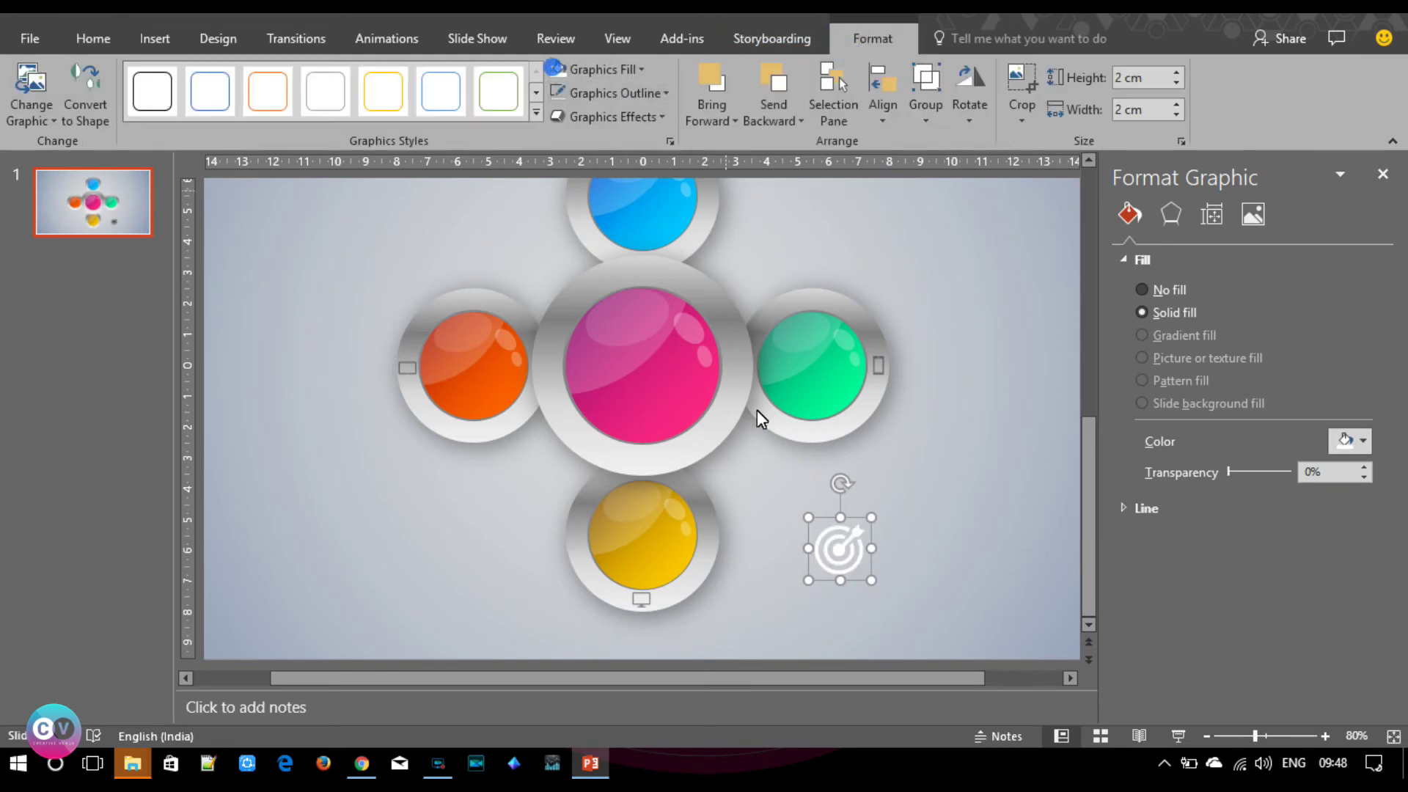
Move the target icon onto the pink sphere and ungroup the sphere arrangement and pink sphere.
{"action": "mouse_move", "coordinate": [843, 561]}
{"action": "left_mouse_down"}
{"action": "mouse_move", "coordinate": [646, 368]}
{"action": "mouse_move", "coordinate": [663, 373]}
{"action": "mouse_move", "coordinate": [649, 340]}
{"action": "left_mouse_up"}
{"action": "left_click", "coordinate": [611, 376]}
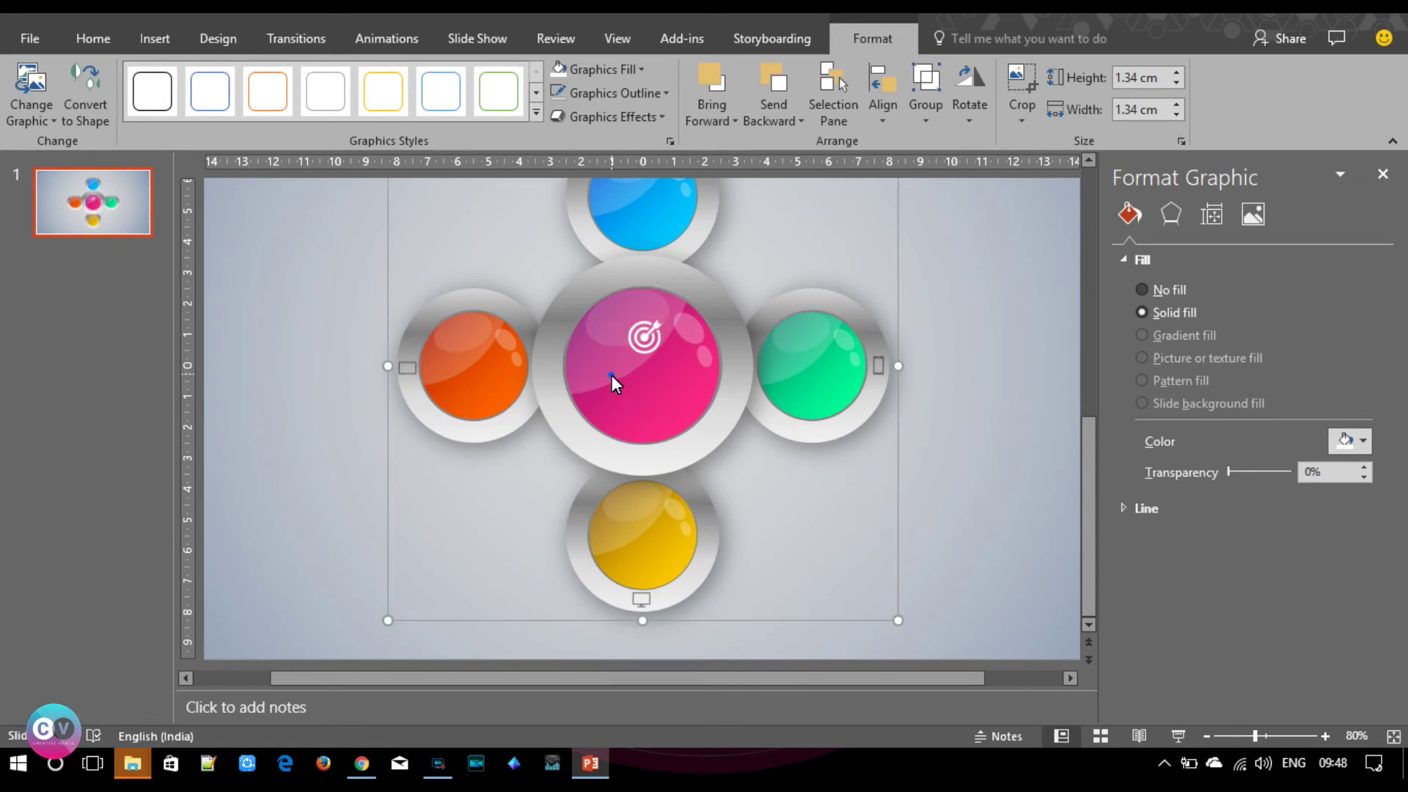
{"action": "right_click", "coordinate": [617, 370]}
{"action": "mouse_move", "coordinate": [669, 488]}
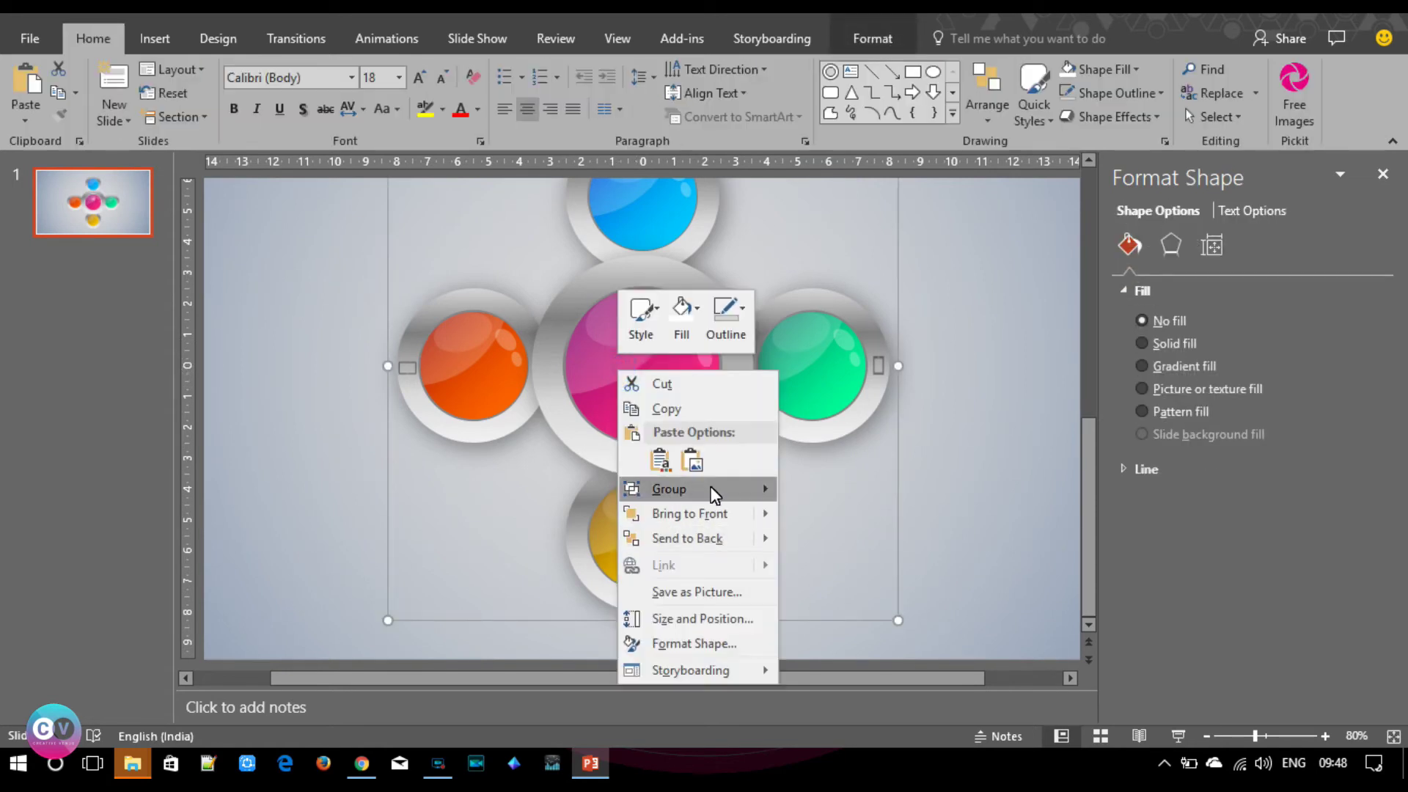
{"action": "left_click", "coordinate": [826, 537]}
{"action": "left_click", "coordinate": [953, 609]}
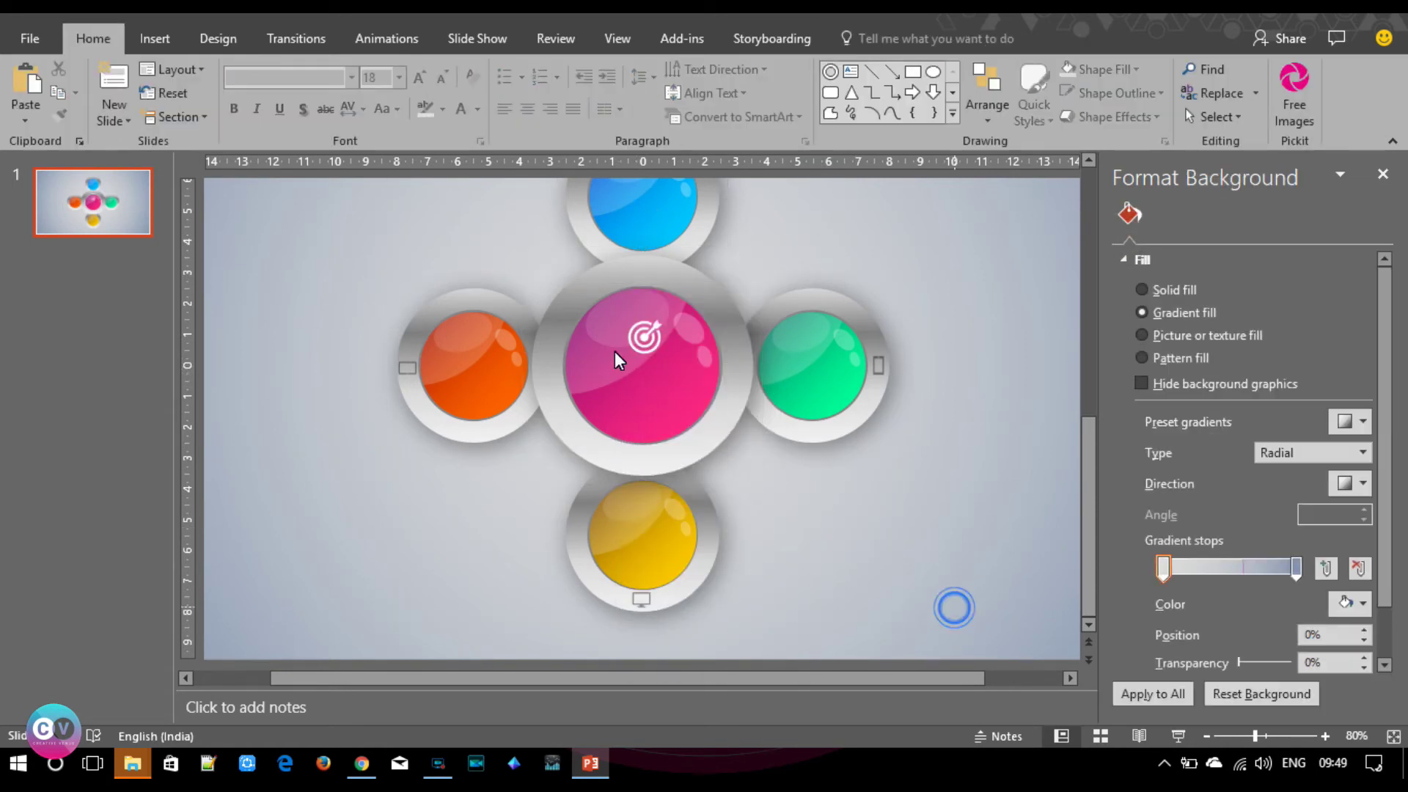
{"action": "left_click", "coordinate": [615, 353]}
{"action": "right_click", "coordinate": [620, 361]}
{"action": "mouse_move", "coordinate": [672, 470]}
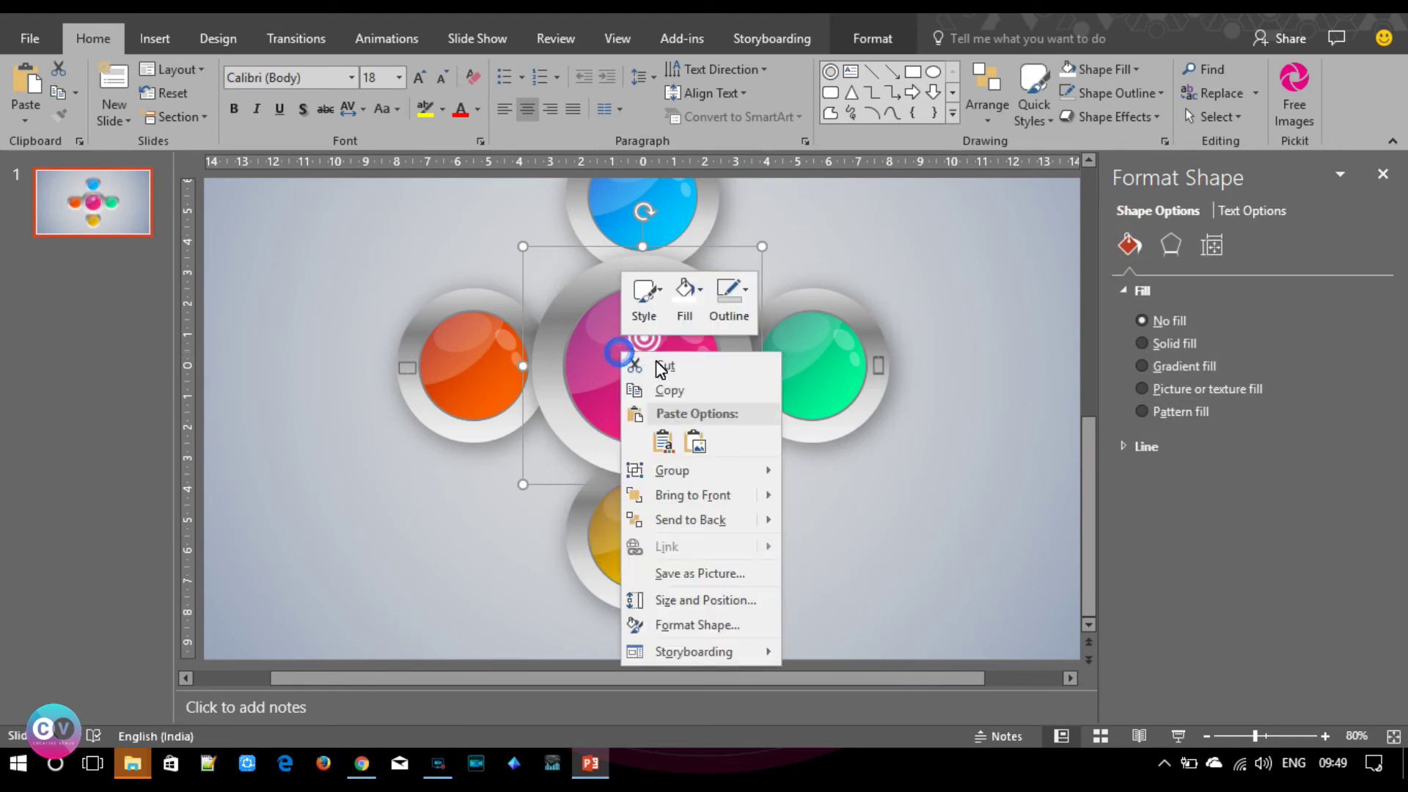
{"action": "left_click", "coordinate": [799, 521]}
{"action": "left_click", "coordinate": [912, 557]}
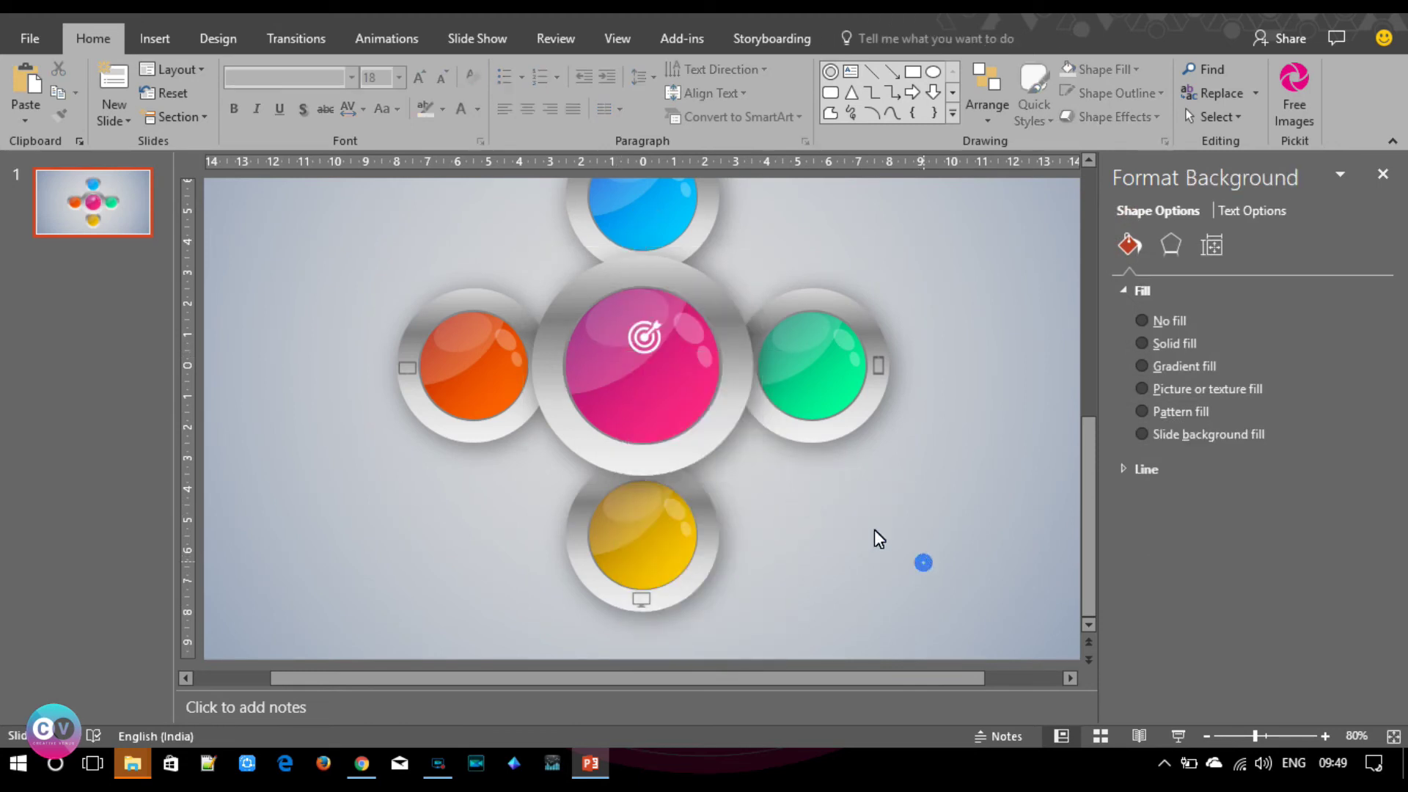
Set the target icon's transparency to about 44%.
{"action": "left_click", "coordinate": [645, 339]}
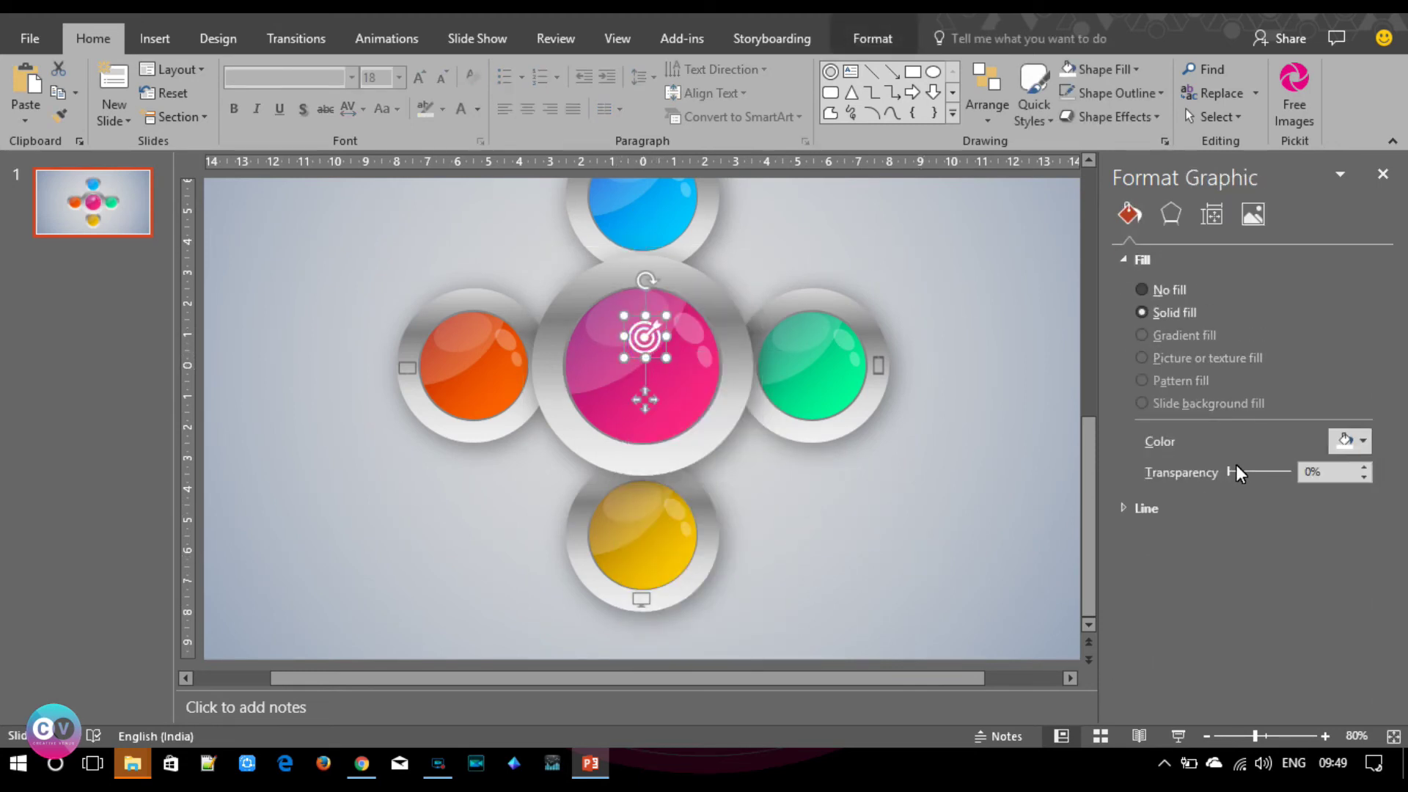
{"action": "left_click_drag", "start_coordinate": [1229, 472], "coordinate": [1256, 472]}
{"action": "left_click", "coordinate": [947, 546]}
Draw a text box on the pink sphere reading 'Creative venus', centred horizontally and vertically.
{"action": "left_click", "coordinate": [155, 38]}
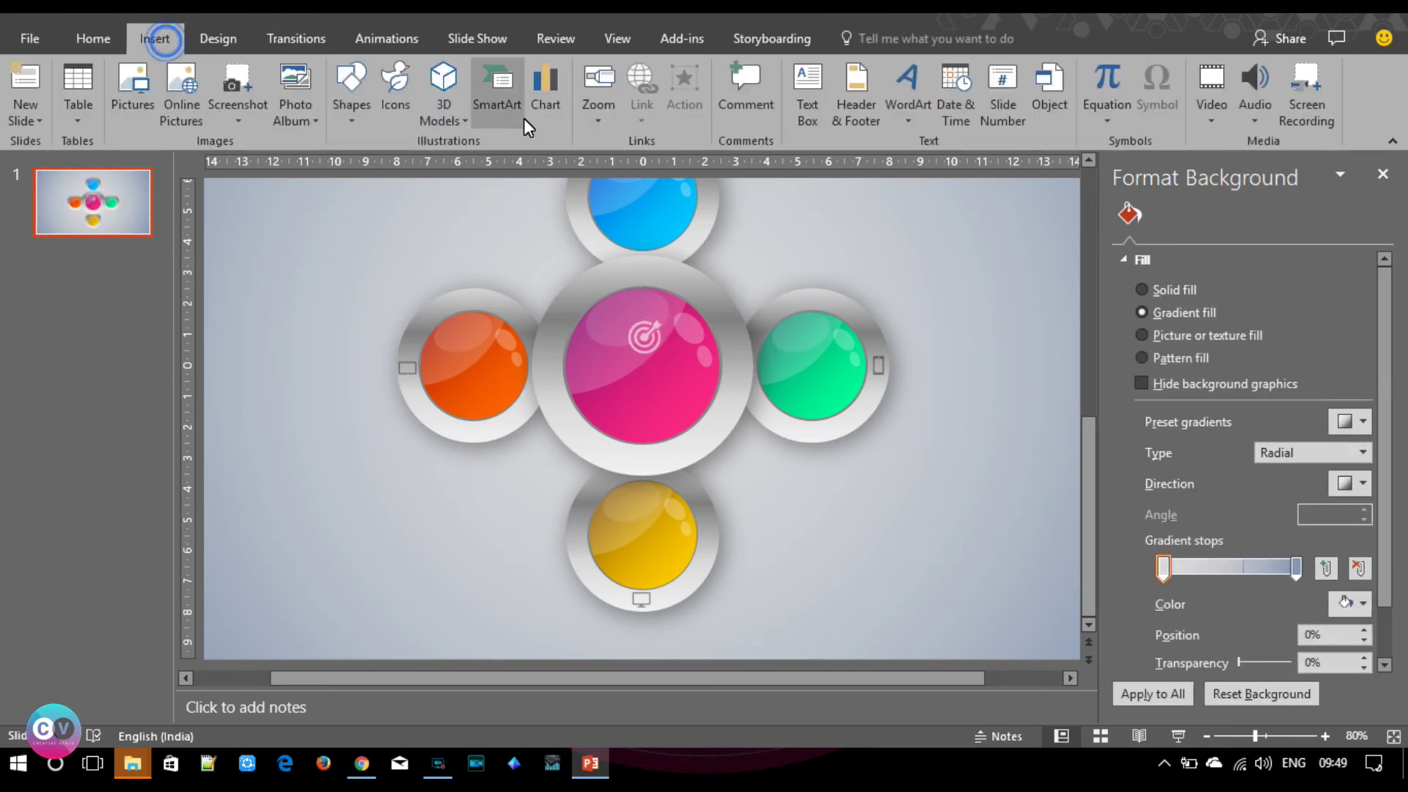
{"action": "left_click", "coordinate": [806, 92]}
{"action": "left_click_drag", "start_coordinate": [596, 375], "coordinate": [705, 408]}
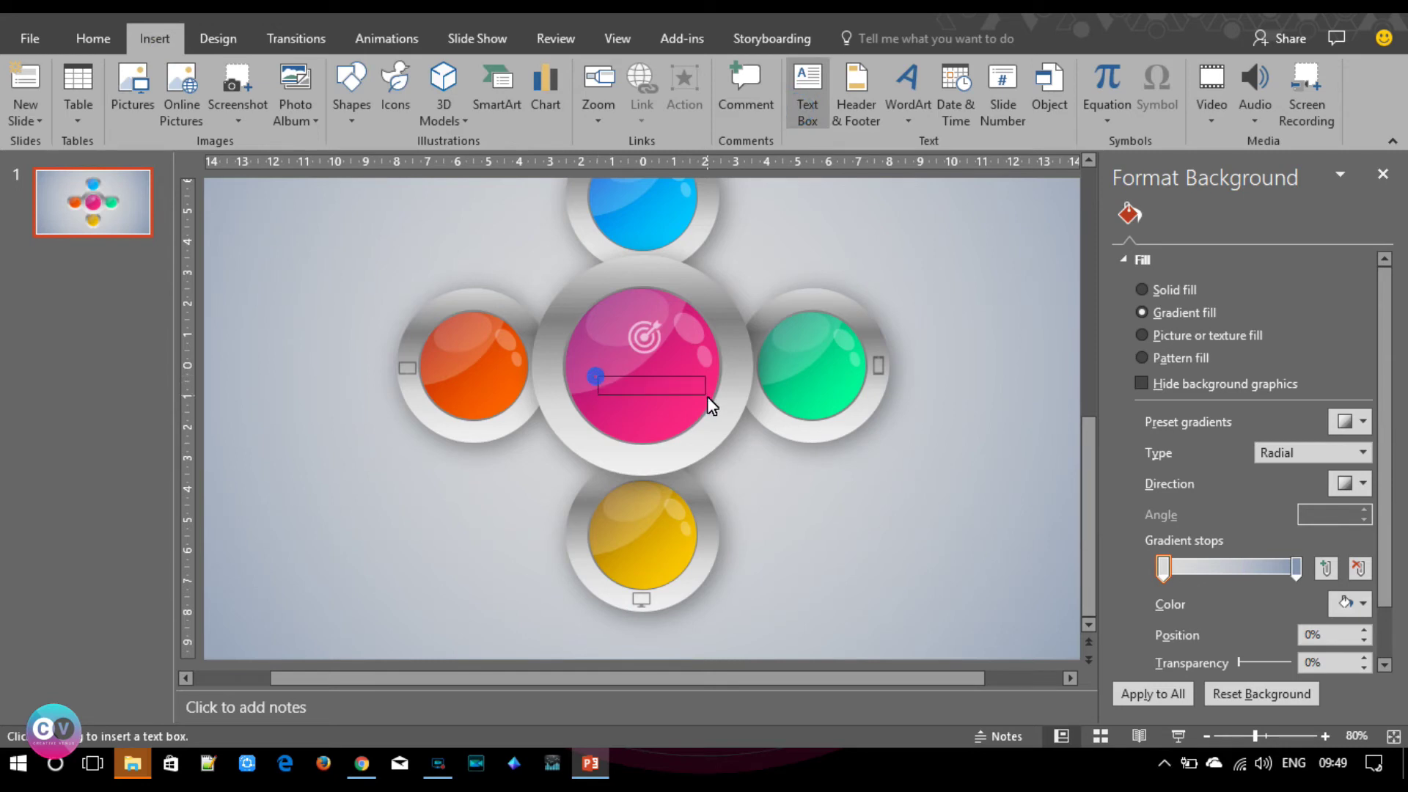
{"action": "type", "text": "Creative venus"}
{"action": "key", "text": "ctrl+a"}
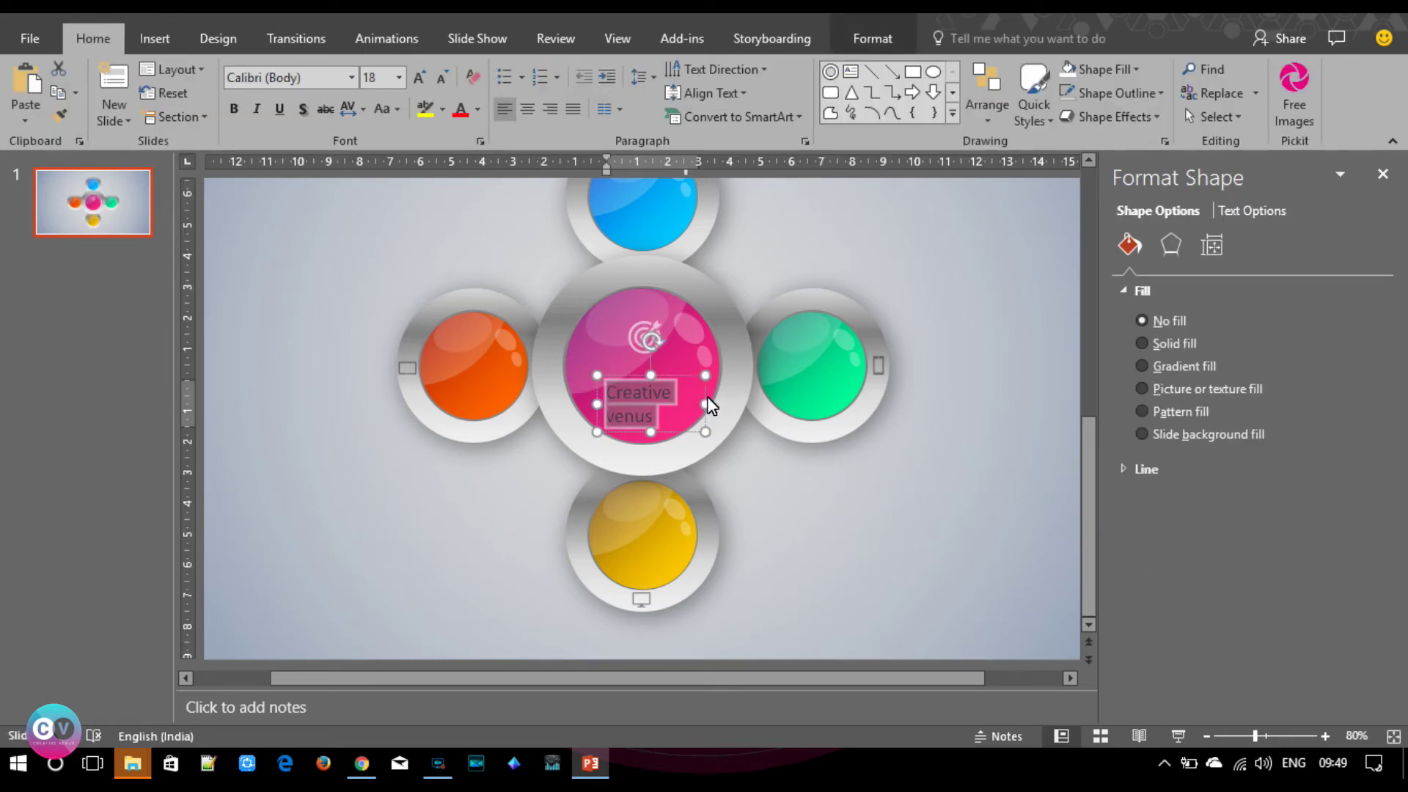
{"action": "key", "text": "ctrl+e"}
{"action": "left_click", "coordinate": [704, 92]}
{"action": "left_click", "coordinate": [708, 192]}
Format the label in Roboto, UPPERCASE, with white text.
{"action": "left_click", "coordinate": [264, 77]}
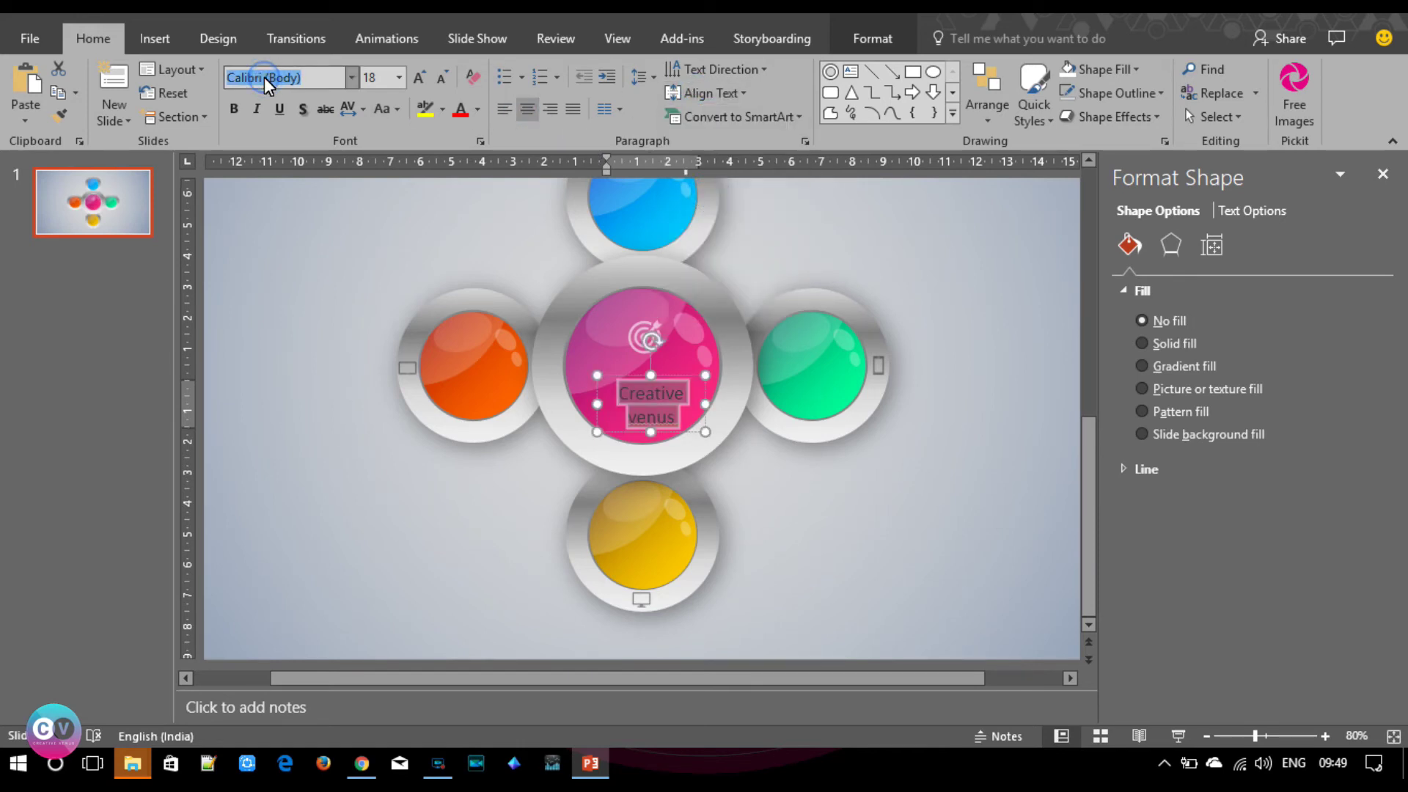
{"action": "type", "text": "Roboto"}
{"action": "key", "text": "Return"}
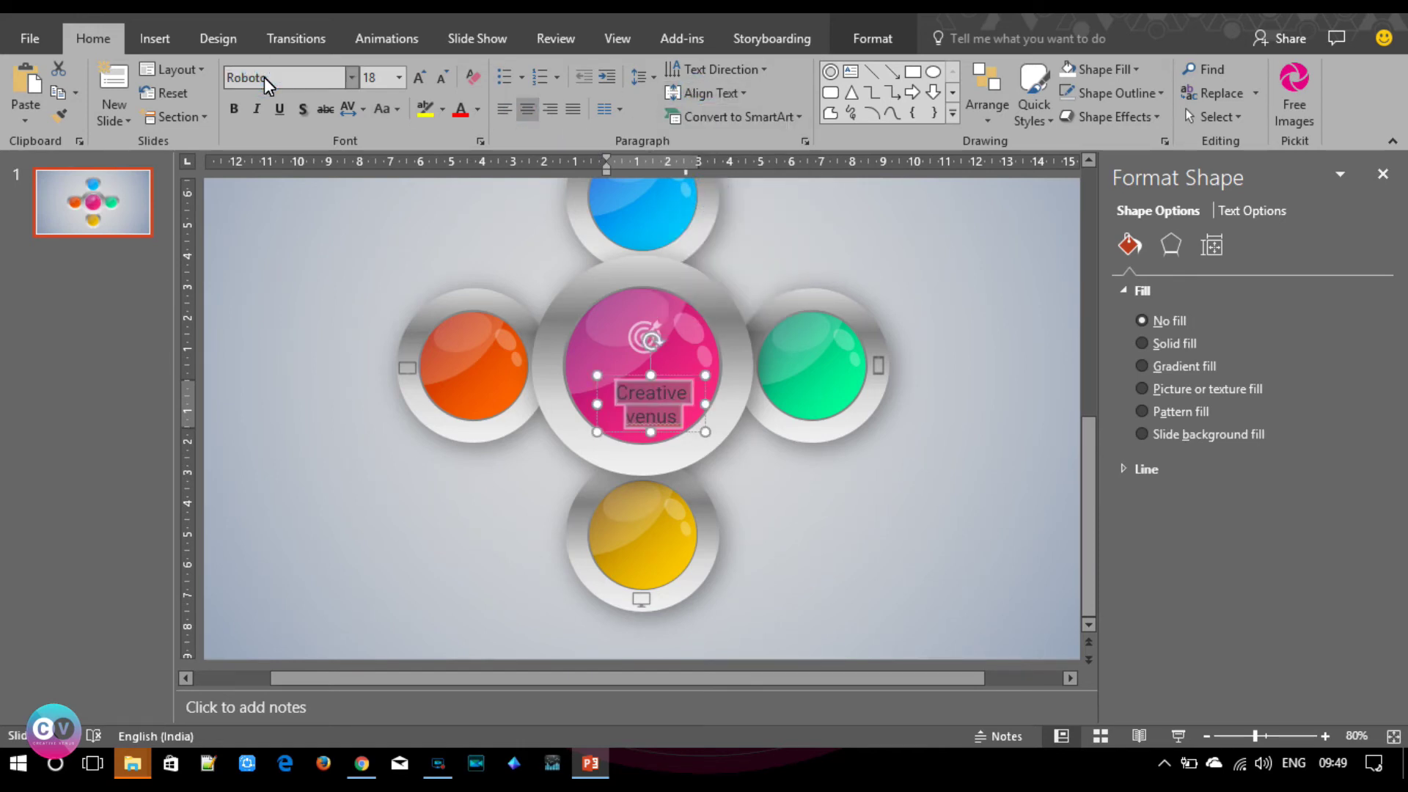
{"action": "left_click", "coordinate": [381, 109]}
{"action": "left_click", "coordinate": [423, 179]}
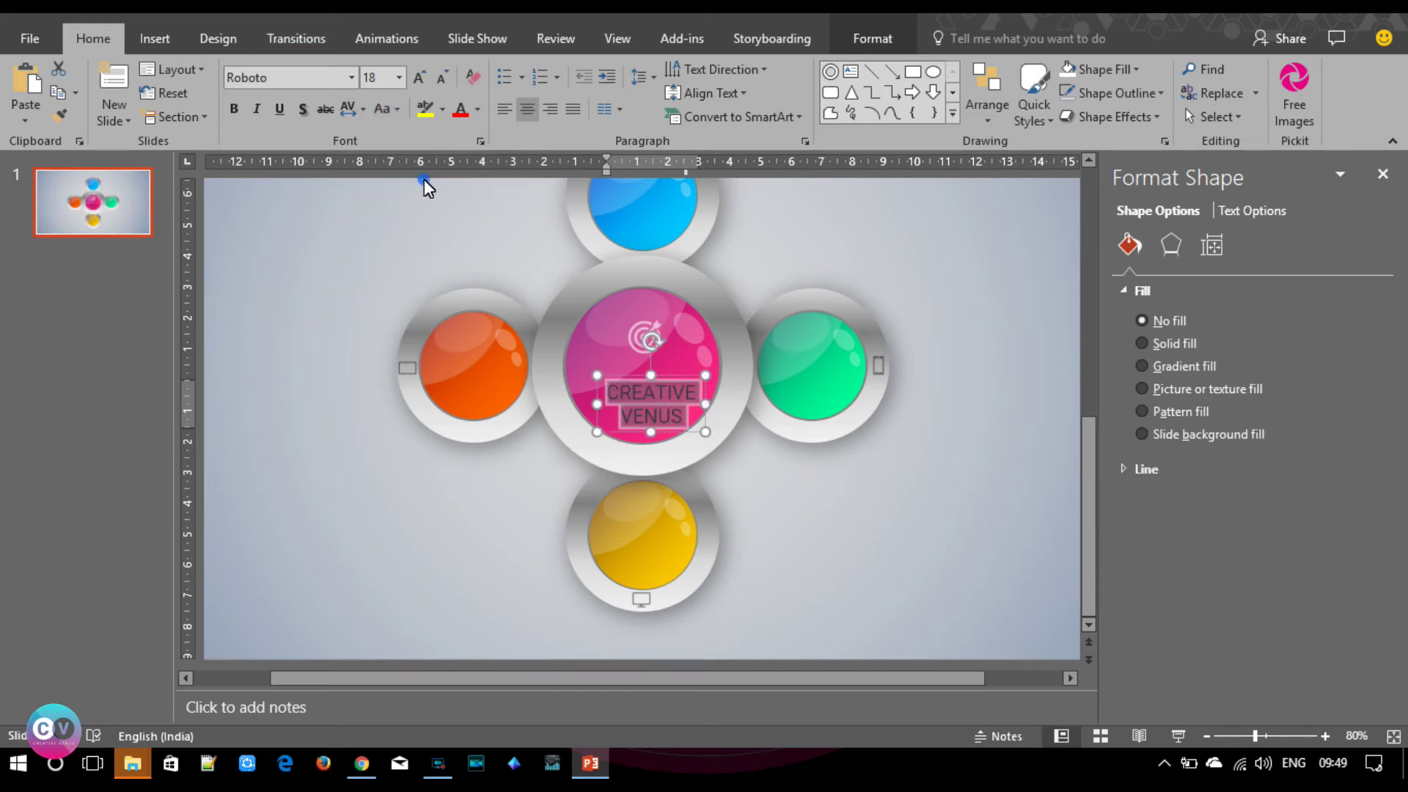
{"action": "left_click", "coordinate": [477, 110]}
{"action": "left_click", "coordinate": [462, 153]}
Reduce the label to size 8 with Loose character spacing.
{"action": "left_click", "coordinate": [444, 77]}
{"action": "left_click", "coordinate": [444, 80]}
{"action": "left_click", "coordinate": [444, 81]}
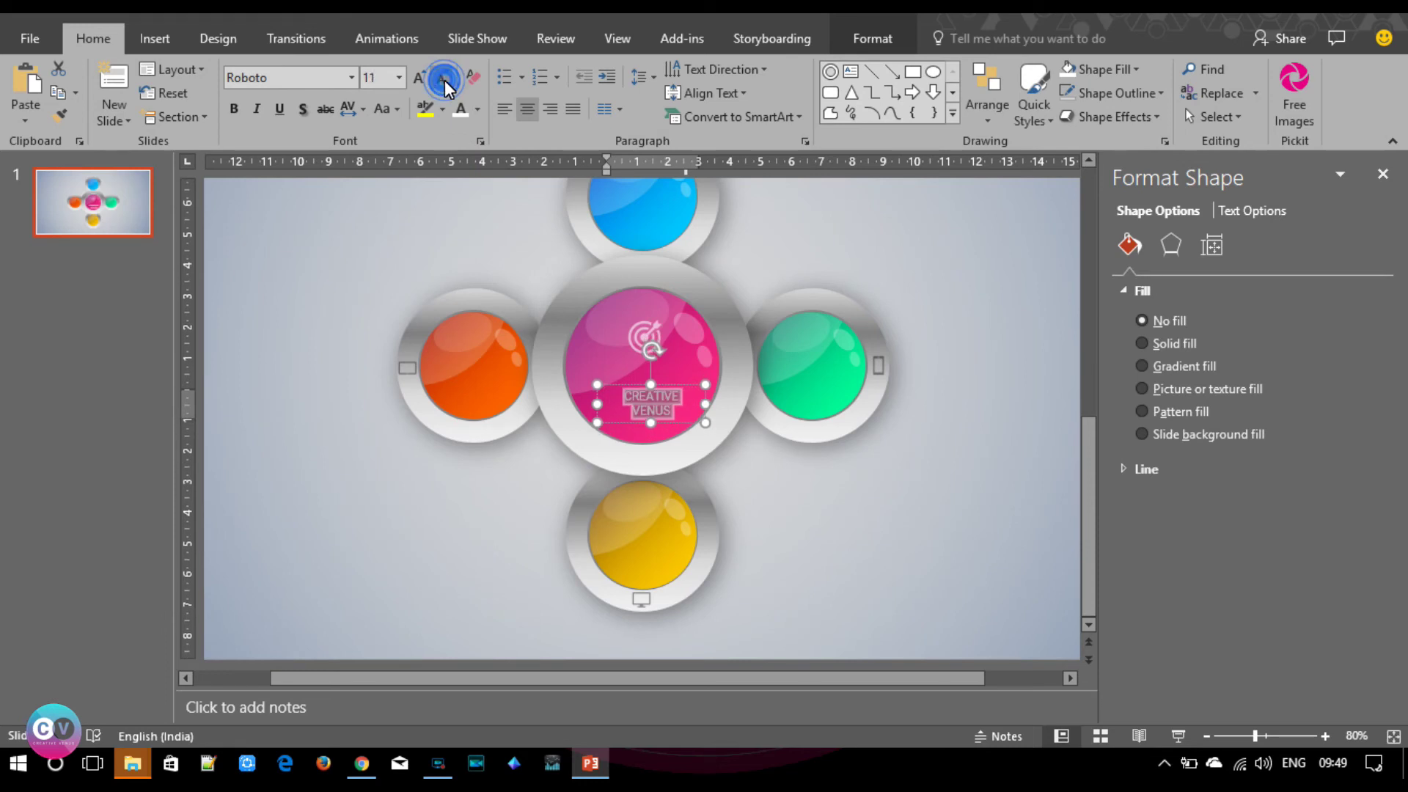
{"action": "left_click", "coordinate": [445, 79]}
{"action": "left_click", "coordinate": [445, 79]}
{"action": "left_click", "coordinate": [368, 119]}
{"action": "left_click", "coordinate": [371, 201]}
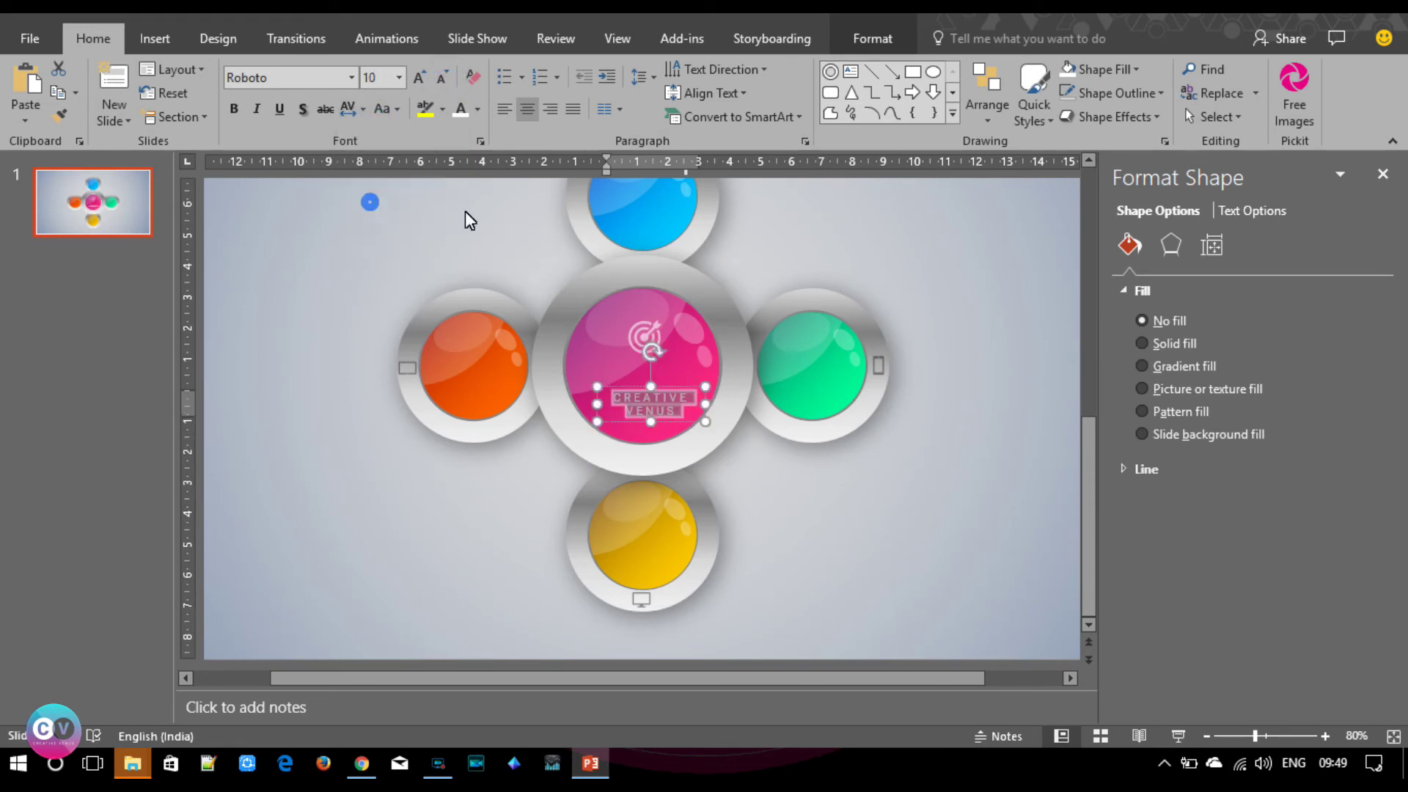
{"action": "left_click", "coordinate": [442, 78]}
{"action": "left_click", "coordinate": [442, 77]}
Position the label inside the pink sphere just below the target icon.
{"action": "left_click", "coordinate": [694, 414]}
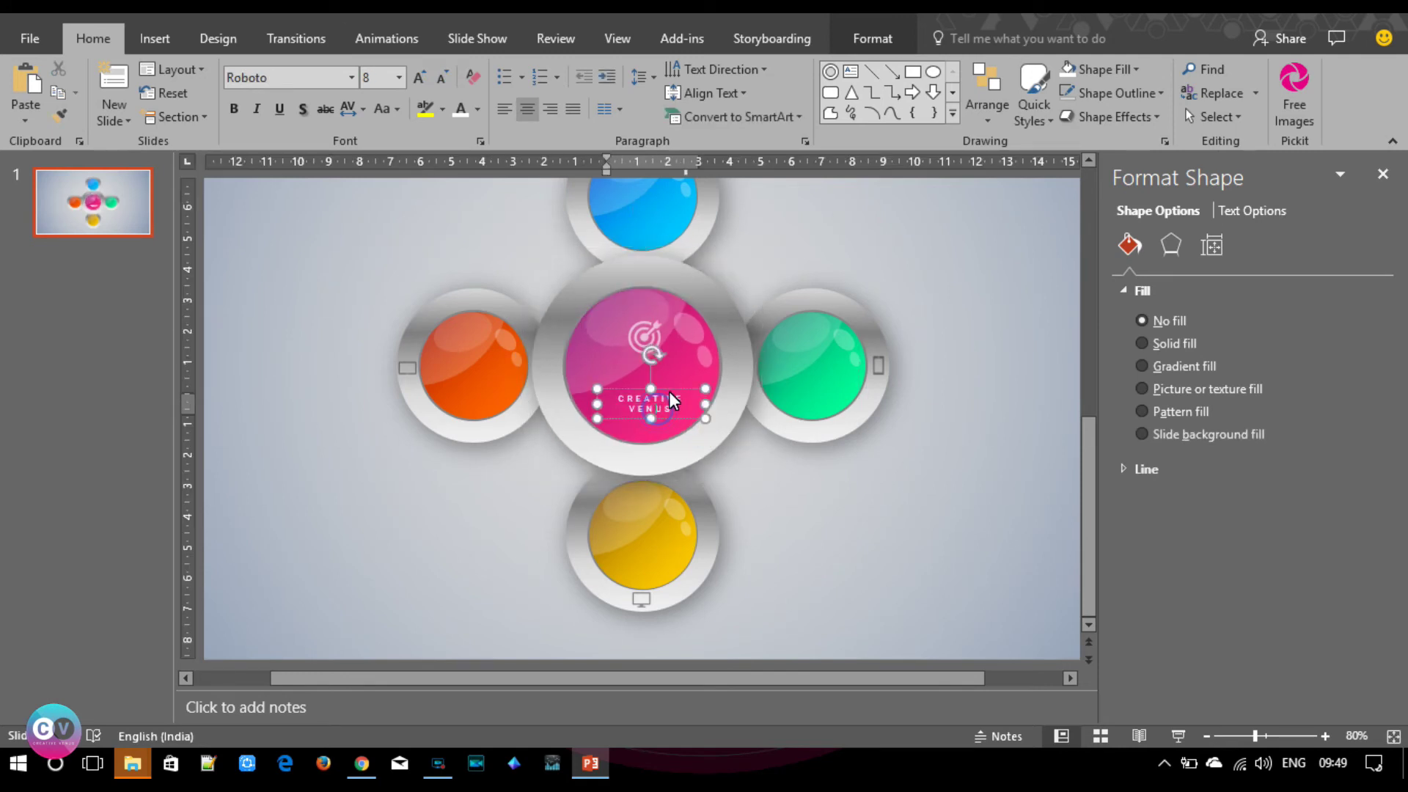
{"action": "left_click_drag", "start_coordinate": [669, 390], "coordinate": [660, 367]}
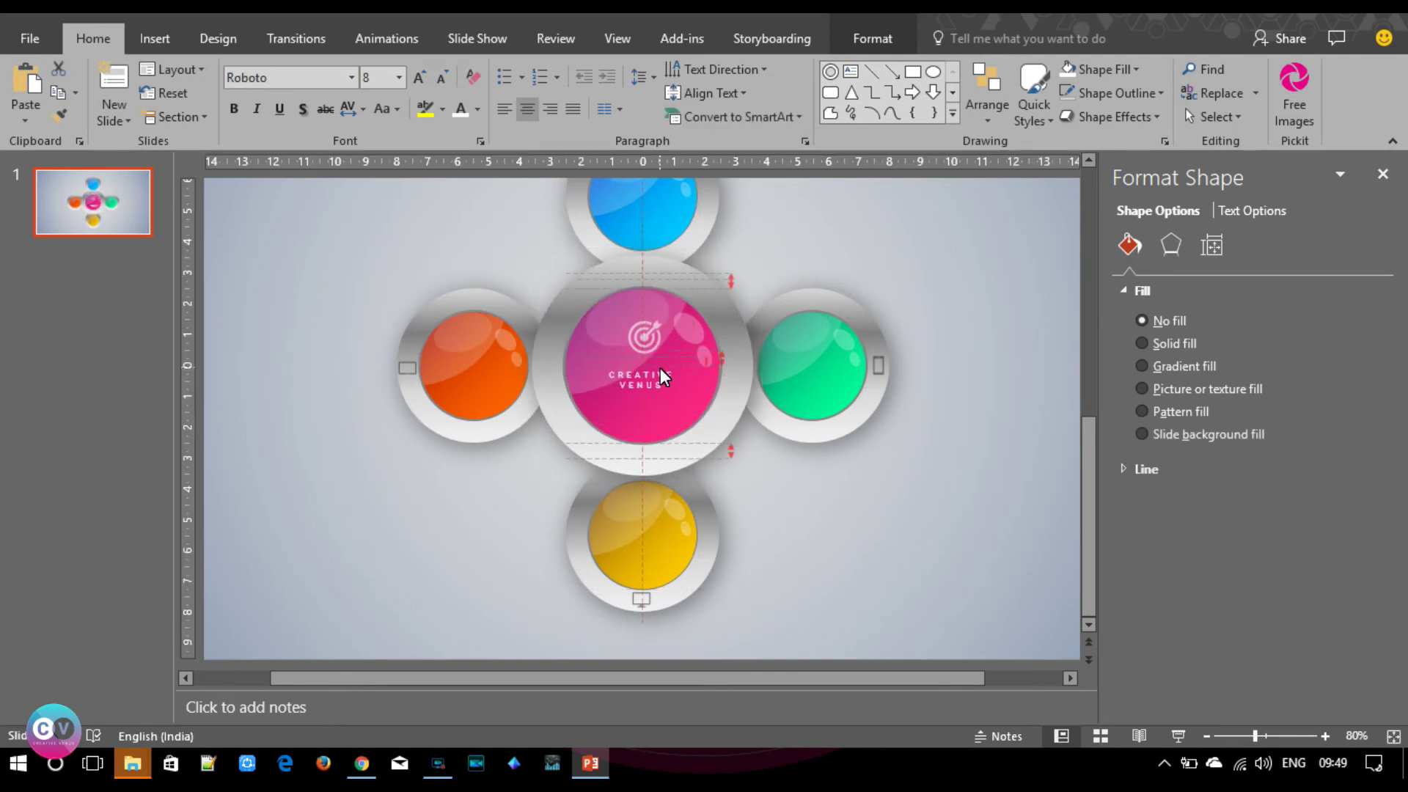
{"action": "left_click_drag", "start_coordinate": [660, 367], "coordinate": [665, 369]}
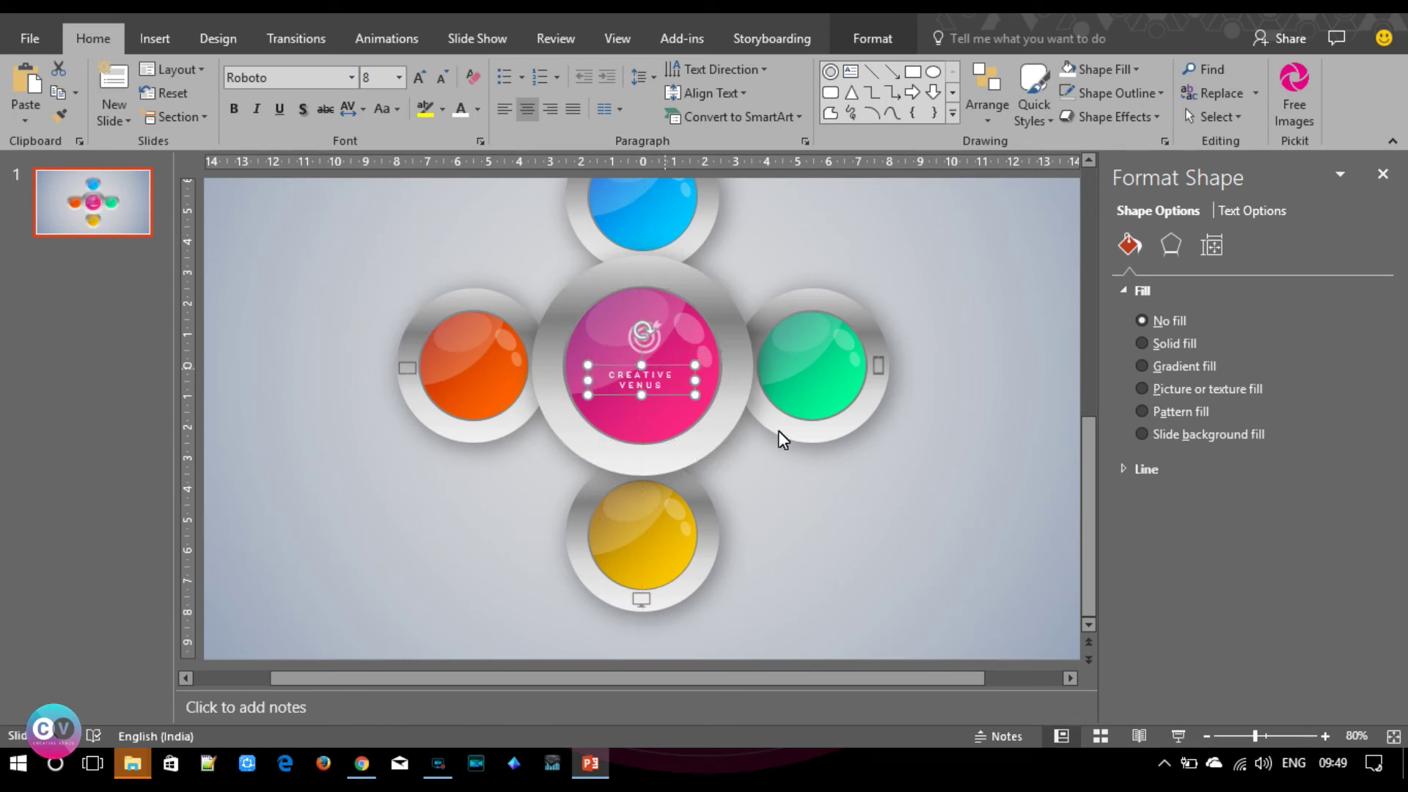
{"action": "left_click", "coordinate": [841, 544]}
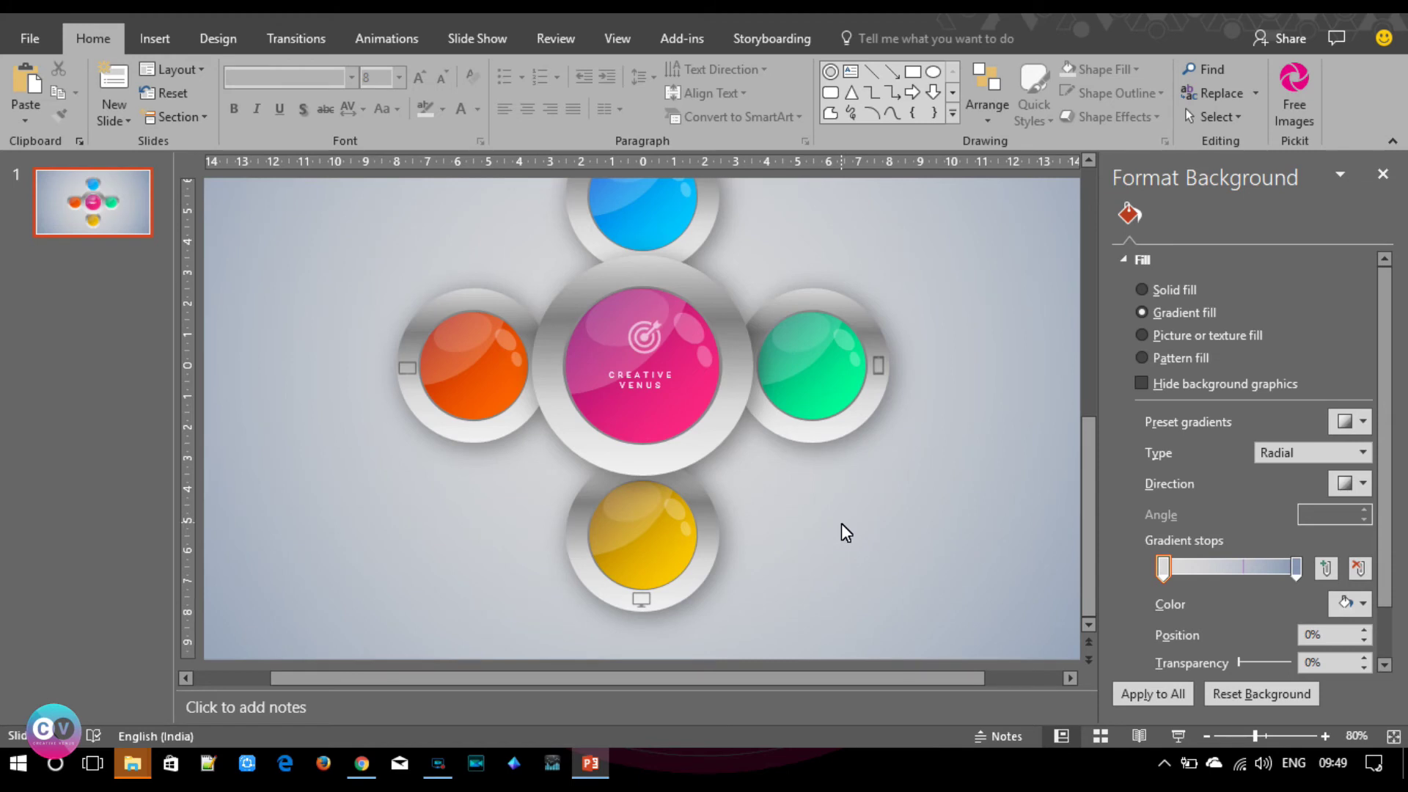
Bring the CREATIVE VENUS label in front of the other objects on the pink sphere.
{"action": "left_click", "coordinate": [614, 359]}
{"action": "right_click", "coordinate": [607, 361]}
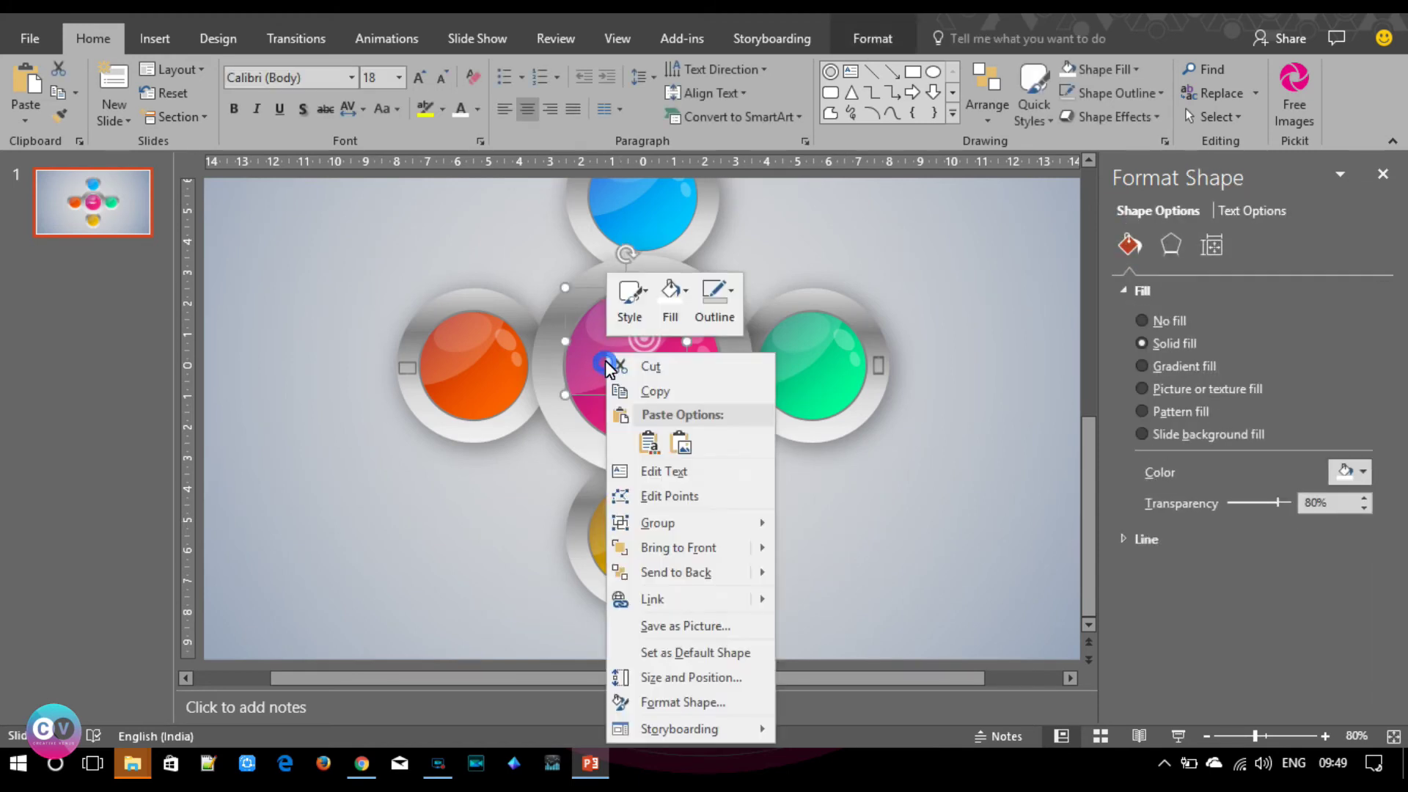
{"action": "left_click", "coordinate": [708, 553]}
{"action": "left_click", "coordinate": [932, 557]}
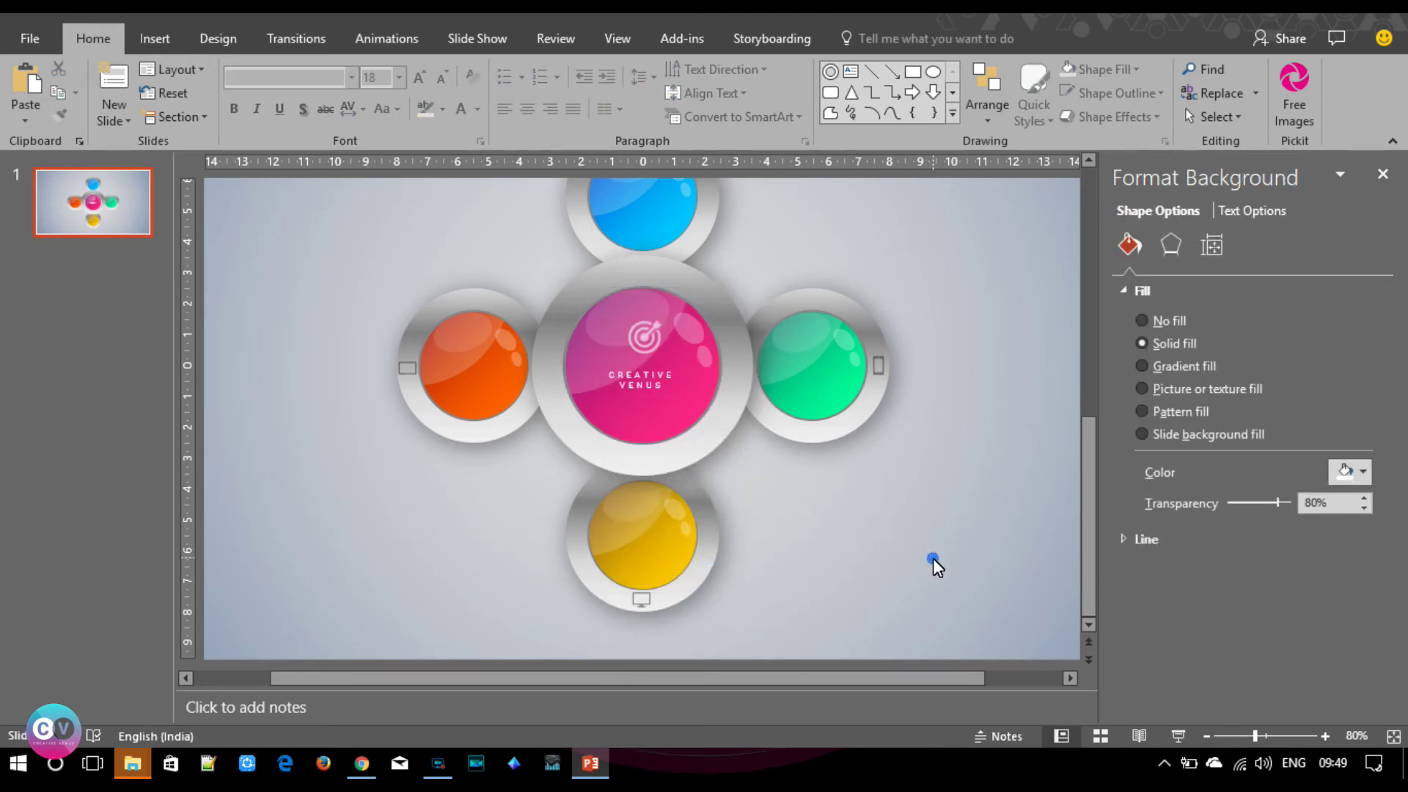
Group the CREATIVE VENUS label with the translucent target icon.
{"action": "left_click", "coordinate": [592, 454]}
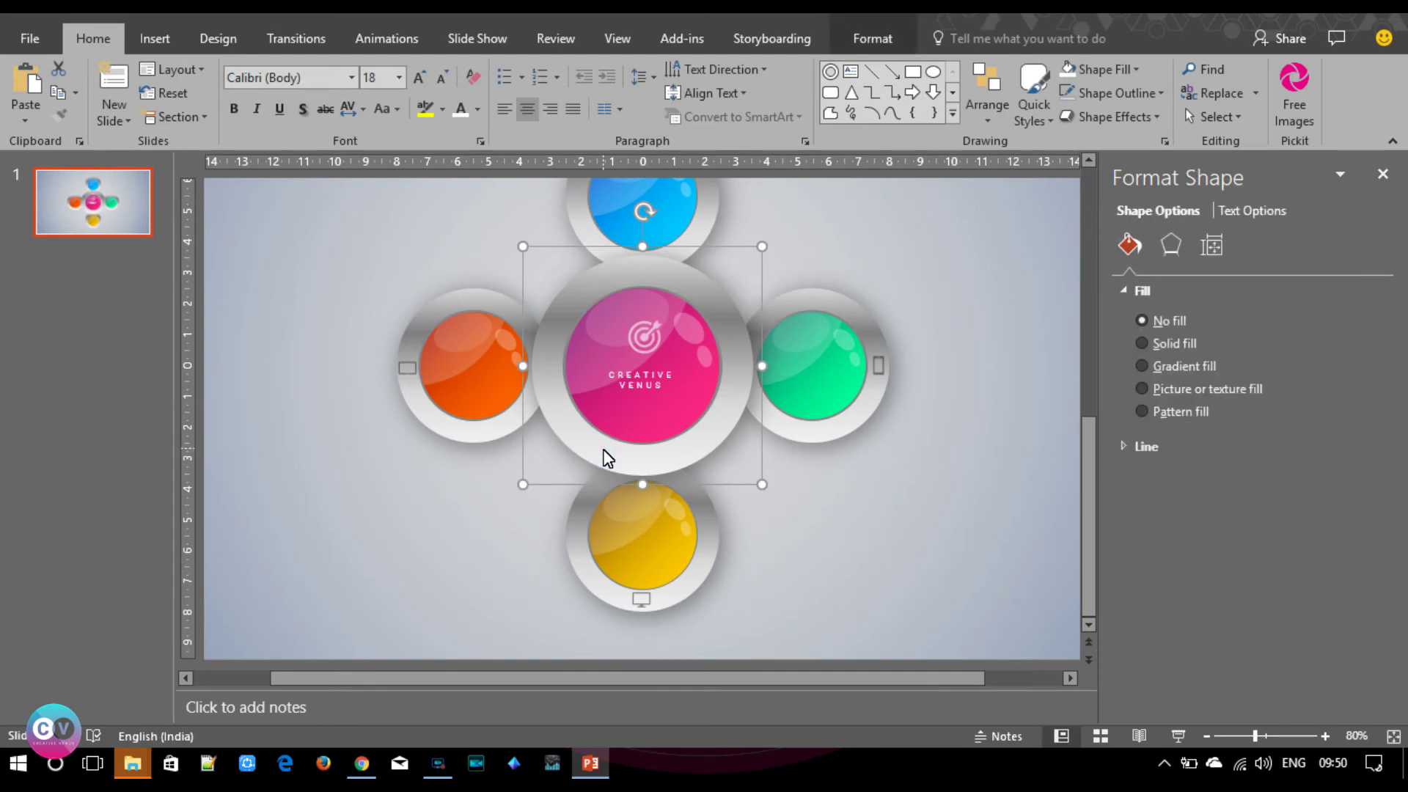
{"action": "left_click", "coordinate": [707, 342]}
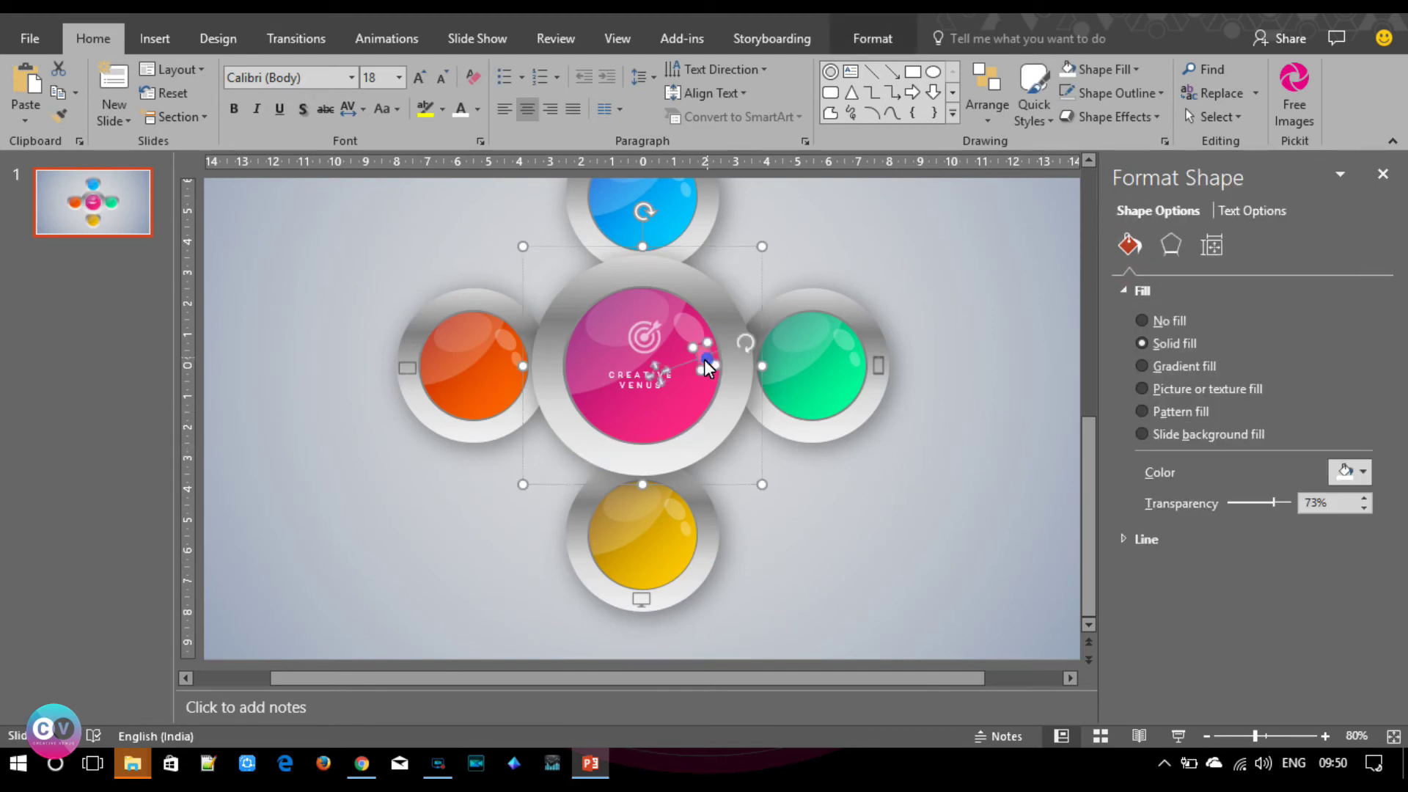
{"action": "left_click", "coordinate": [626, 386]}
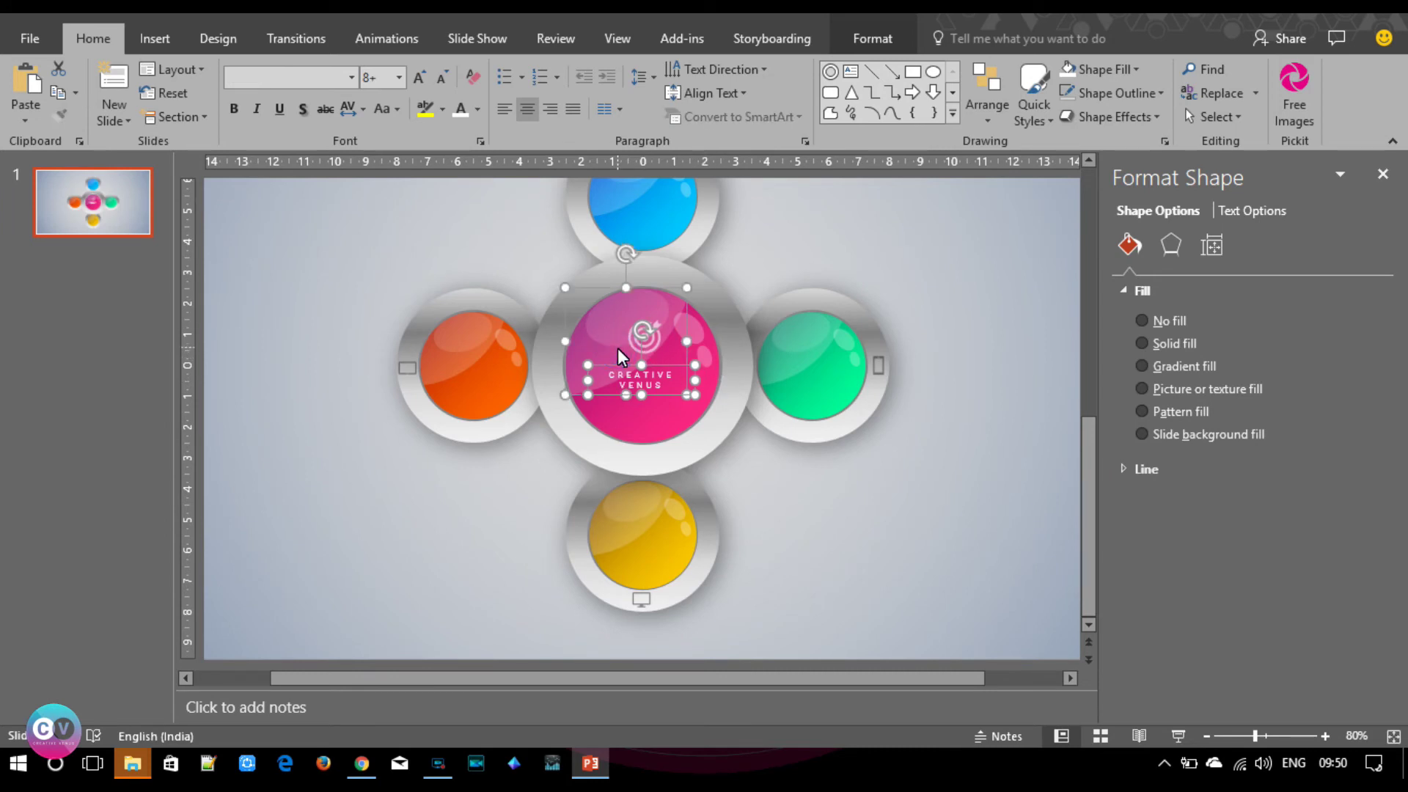
{"action": "left_click", "coordinate": [724, 427], "text": "shift"}
{"action": "key", "text": "ctrl+g"}
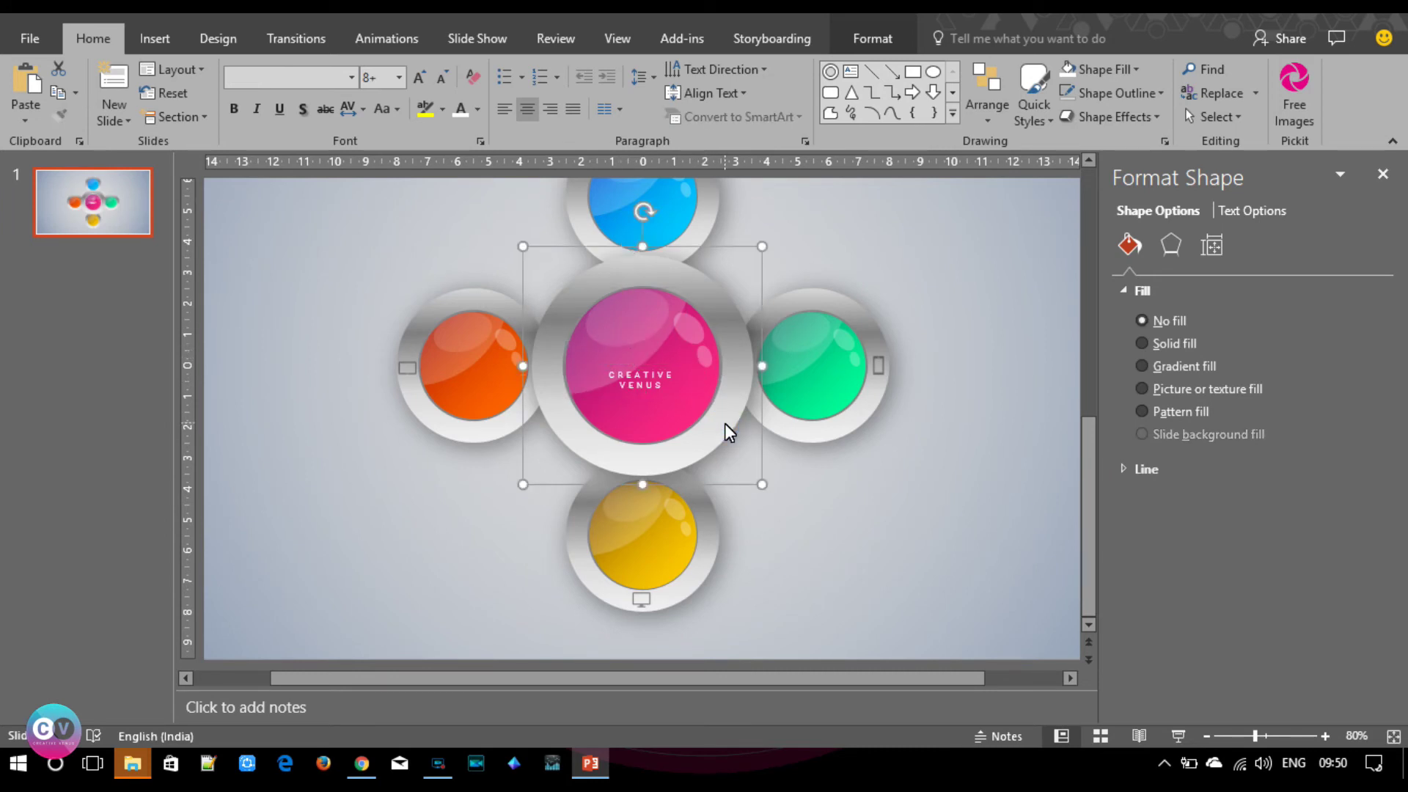
{"action": "key", "text": "ctrl+v"}
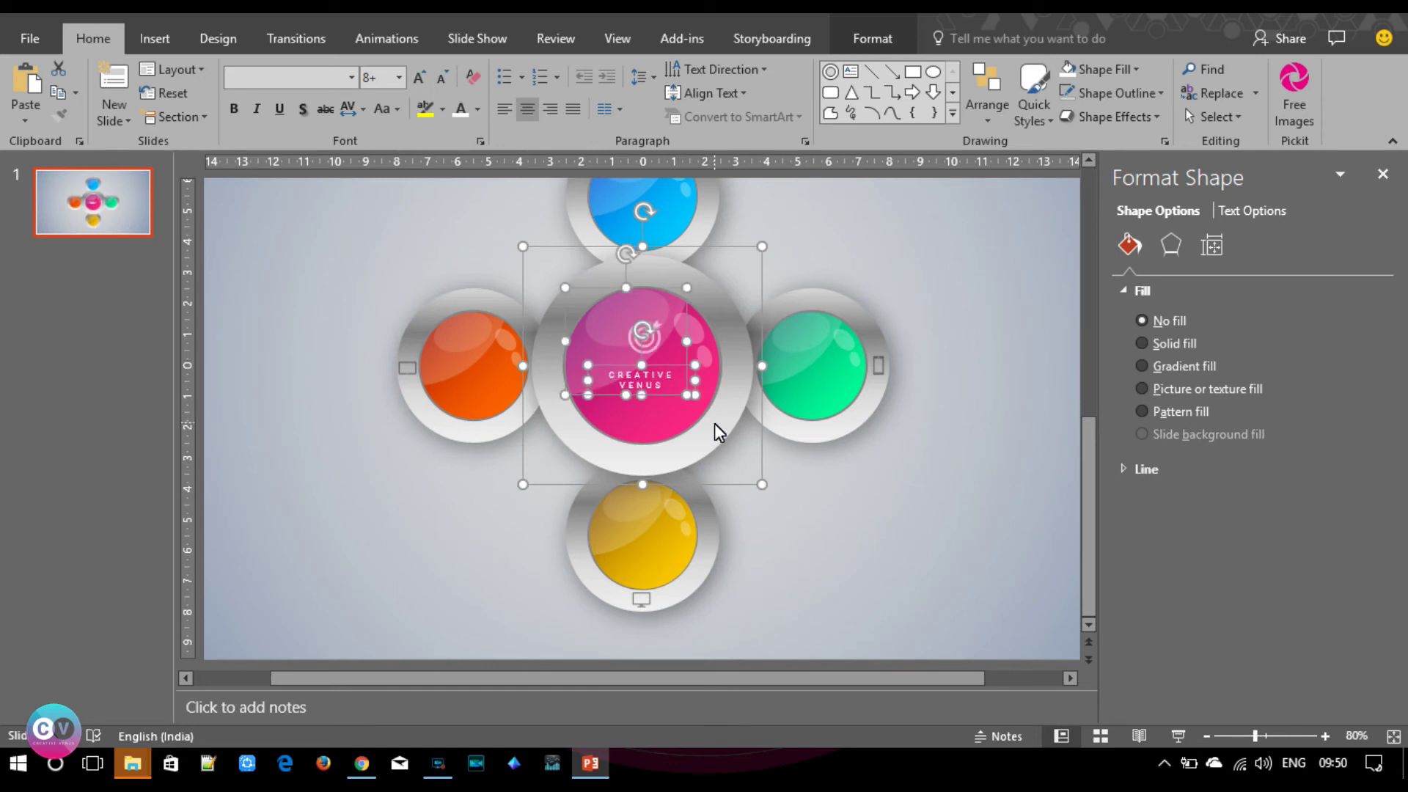
{"action": "left_click", "coordinate": [876, 549]}
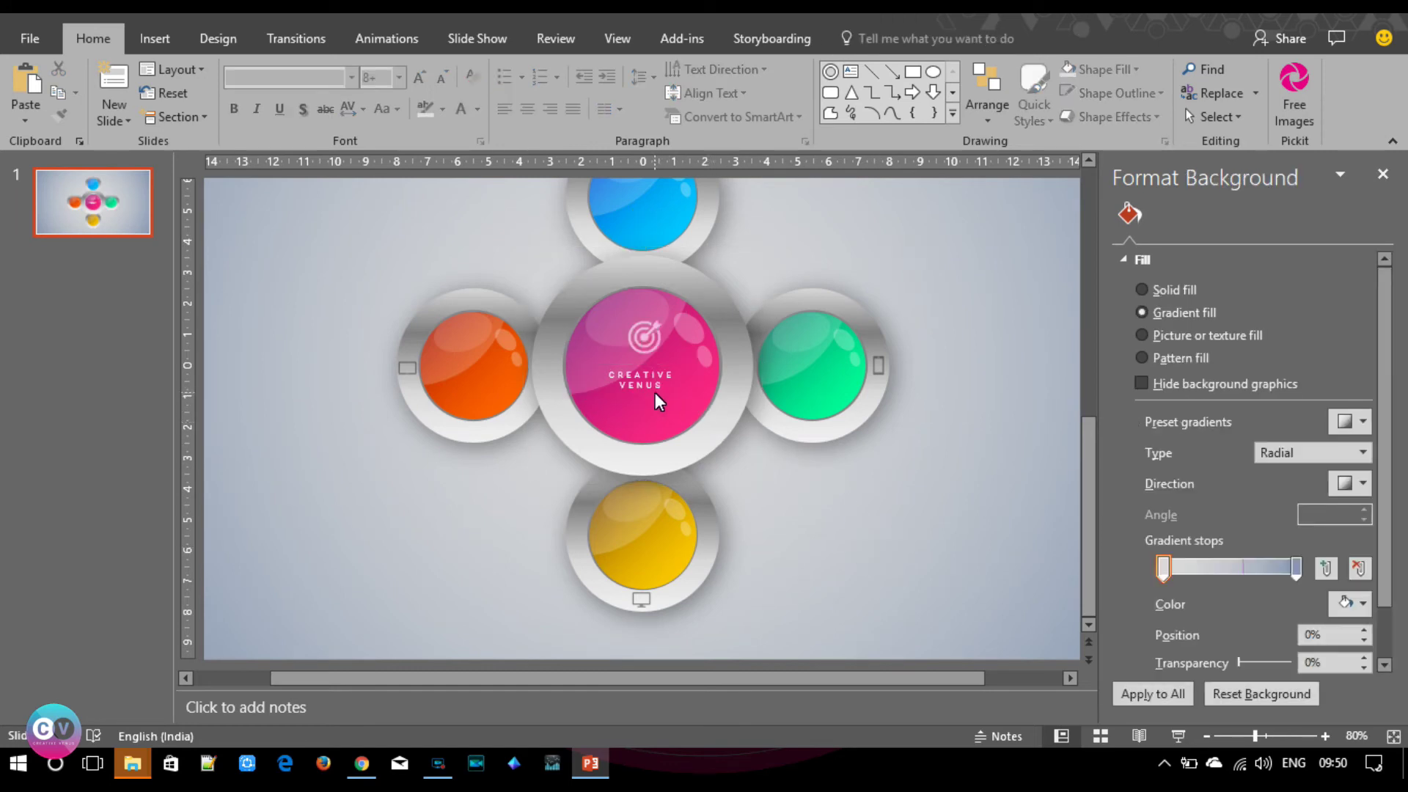
{"action": "left_click", "coordinate": [645, 337]}
{"action": "left_click", "coordinate": [932, 561]}
{"action": "left_click", "coordinate": [658, 381]}
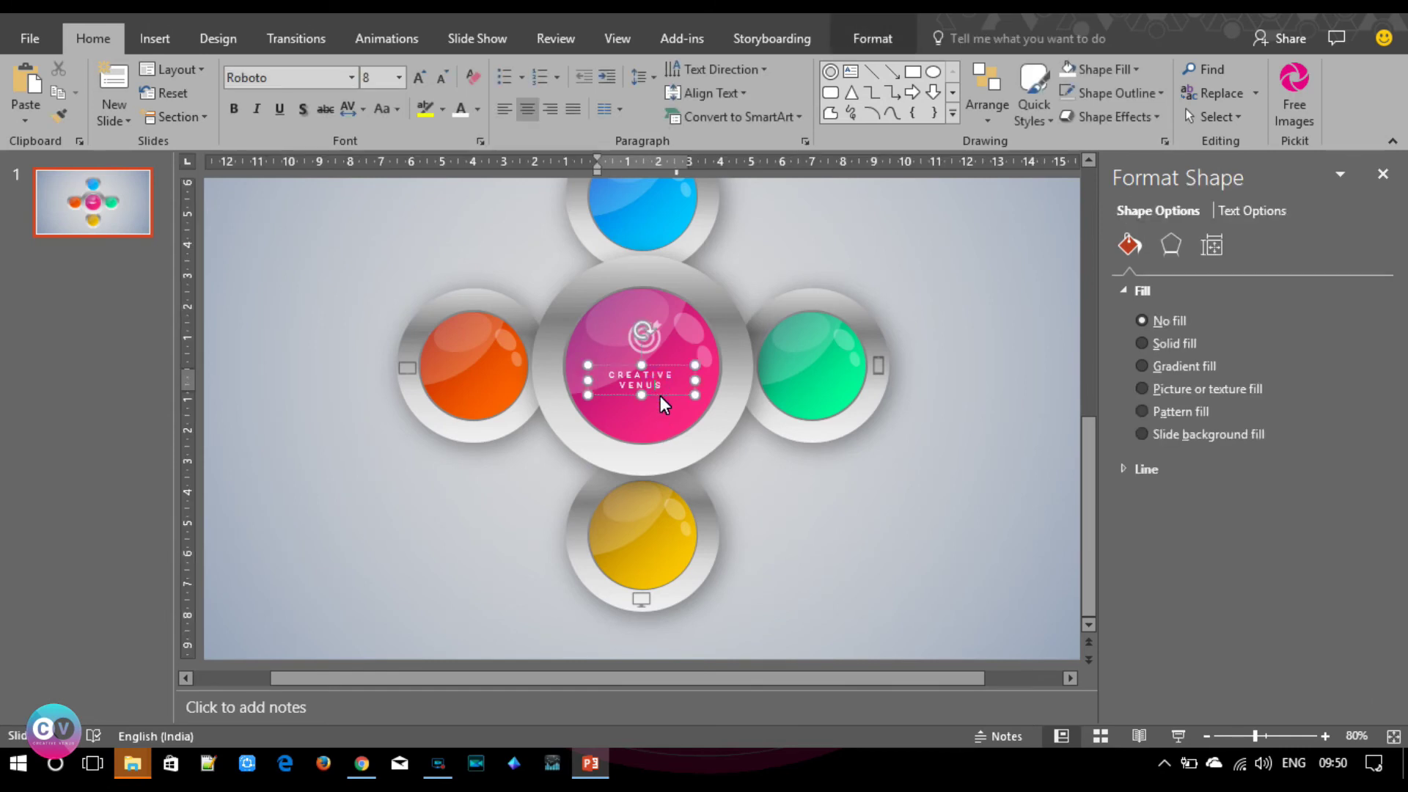
{"action": "left_click", "coordinate": [884, 556]}
{"action": "left_click", "coordinate": [154, 39]}
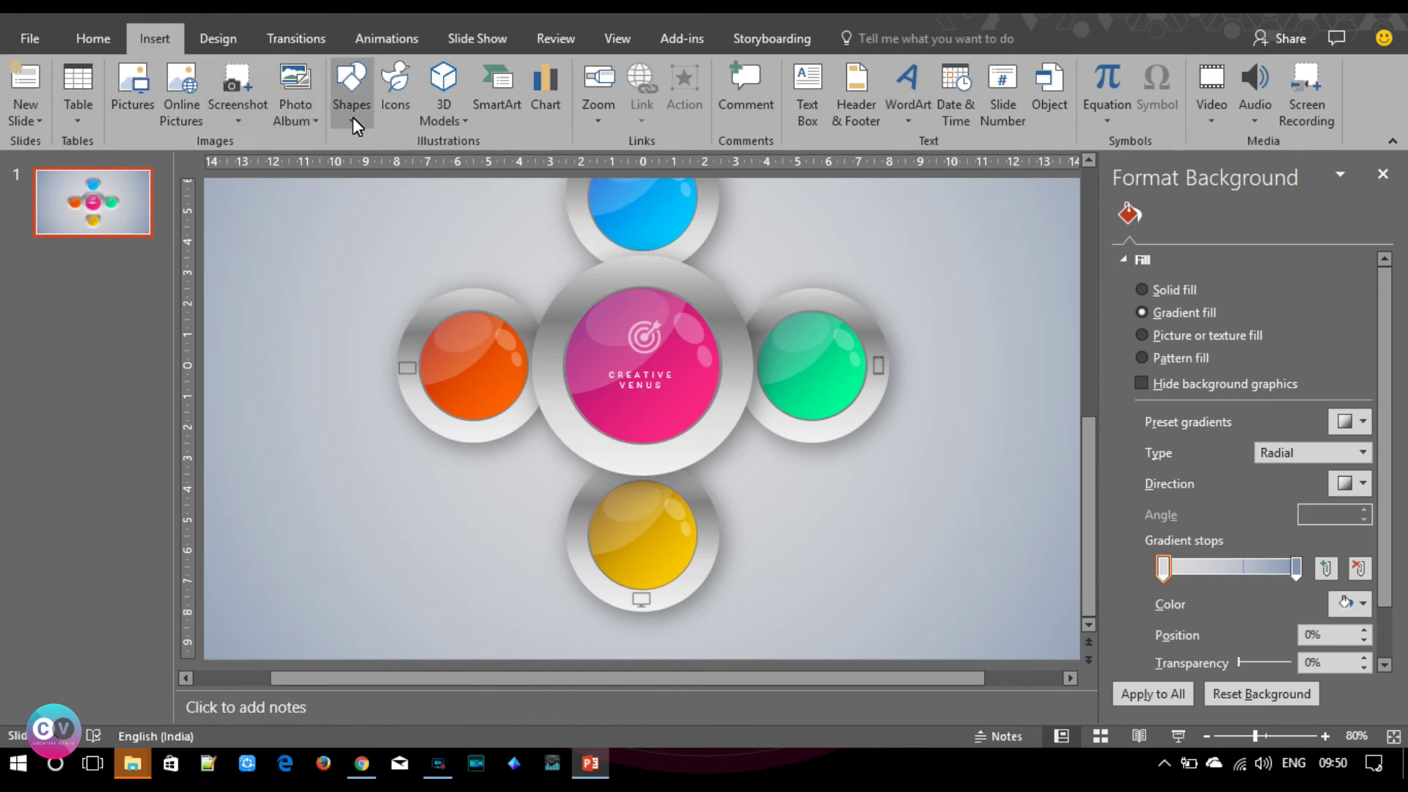
Draw a small empty text box just below the pink sphere, checking it at 220% zoom.
{"action": "left_click", "coordinate": [807, 94]}
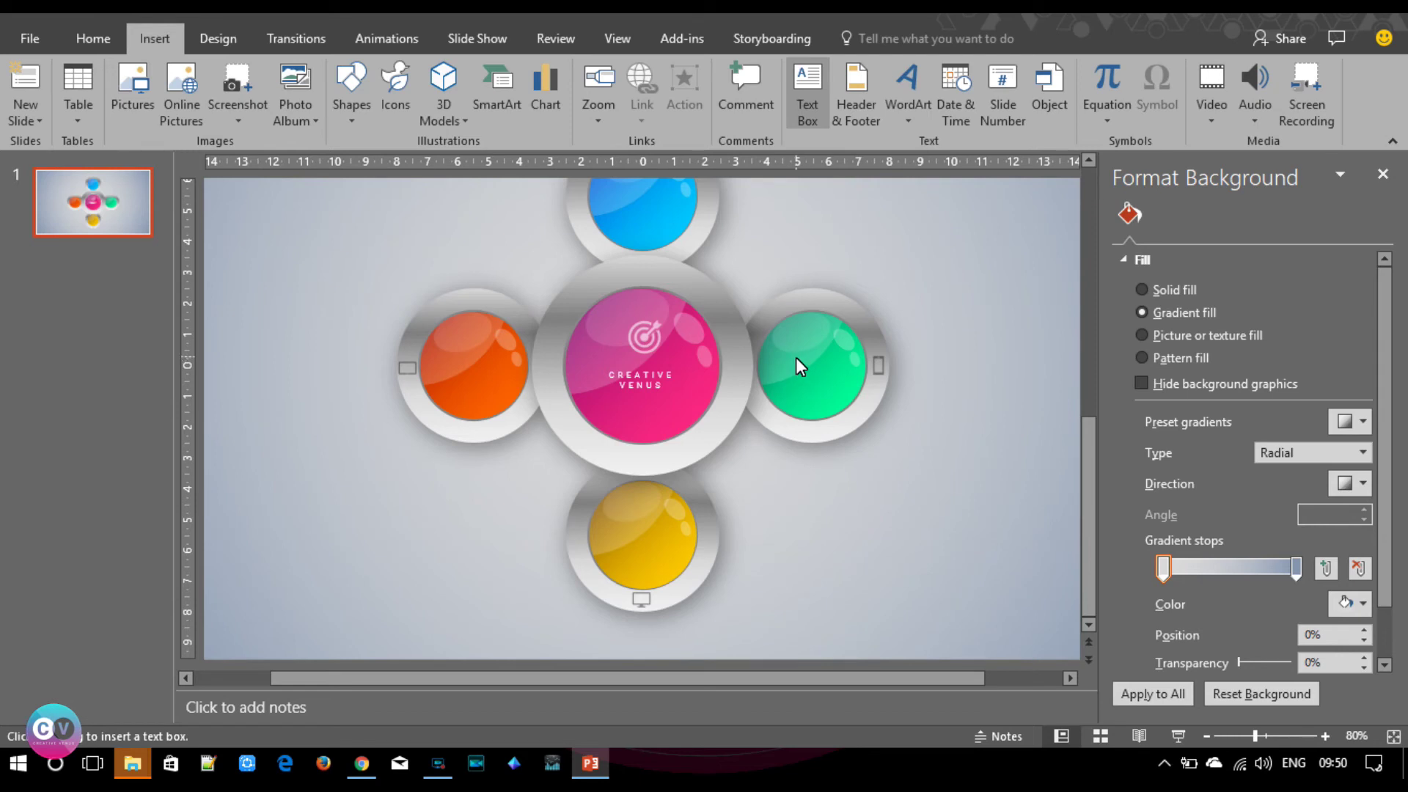
{"action": "left_click", "coordinate": [656, 394]}
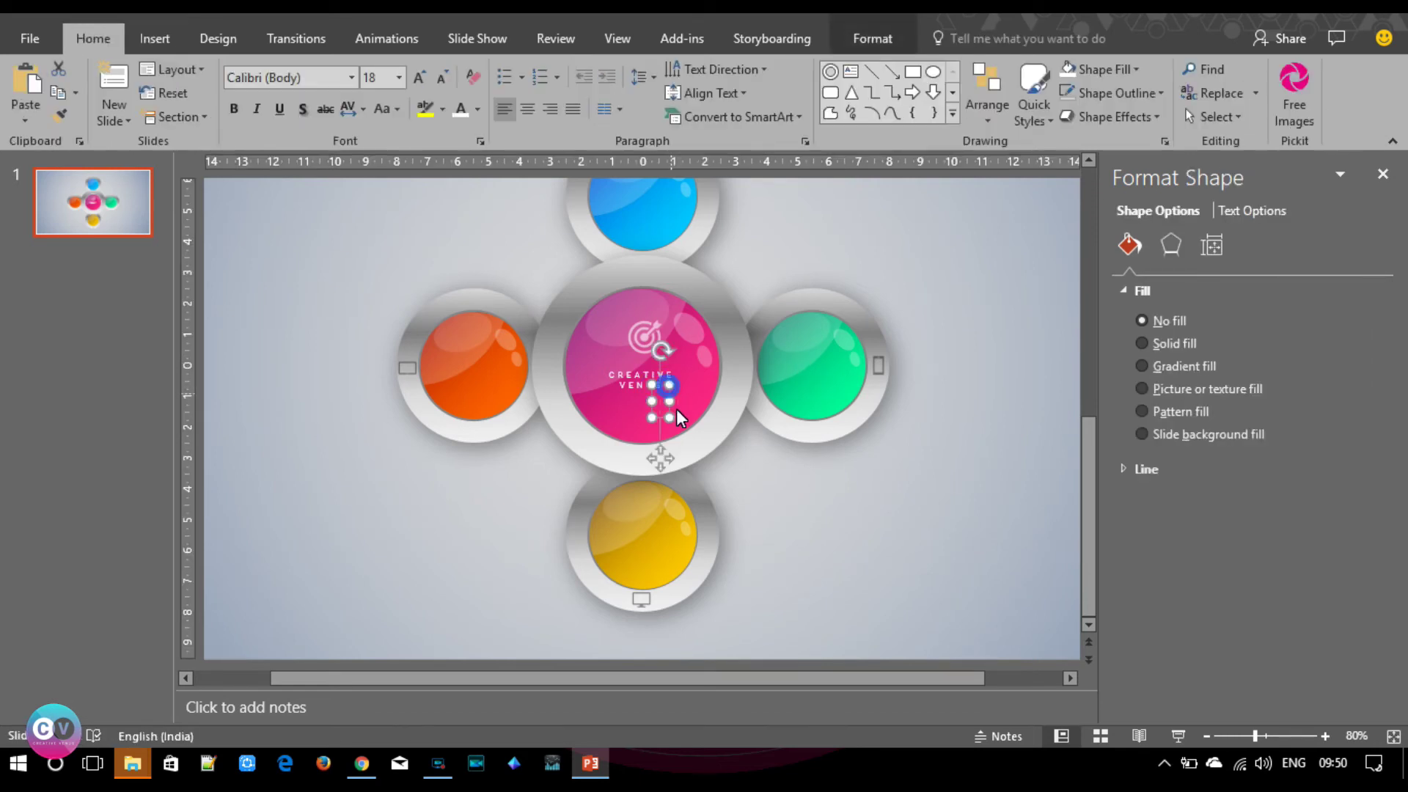
{"action": "left_click", "coordinate": [664, 456]}
{"action": "left_click", "coordinate": [639, 515]}
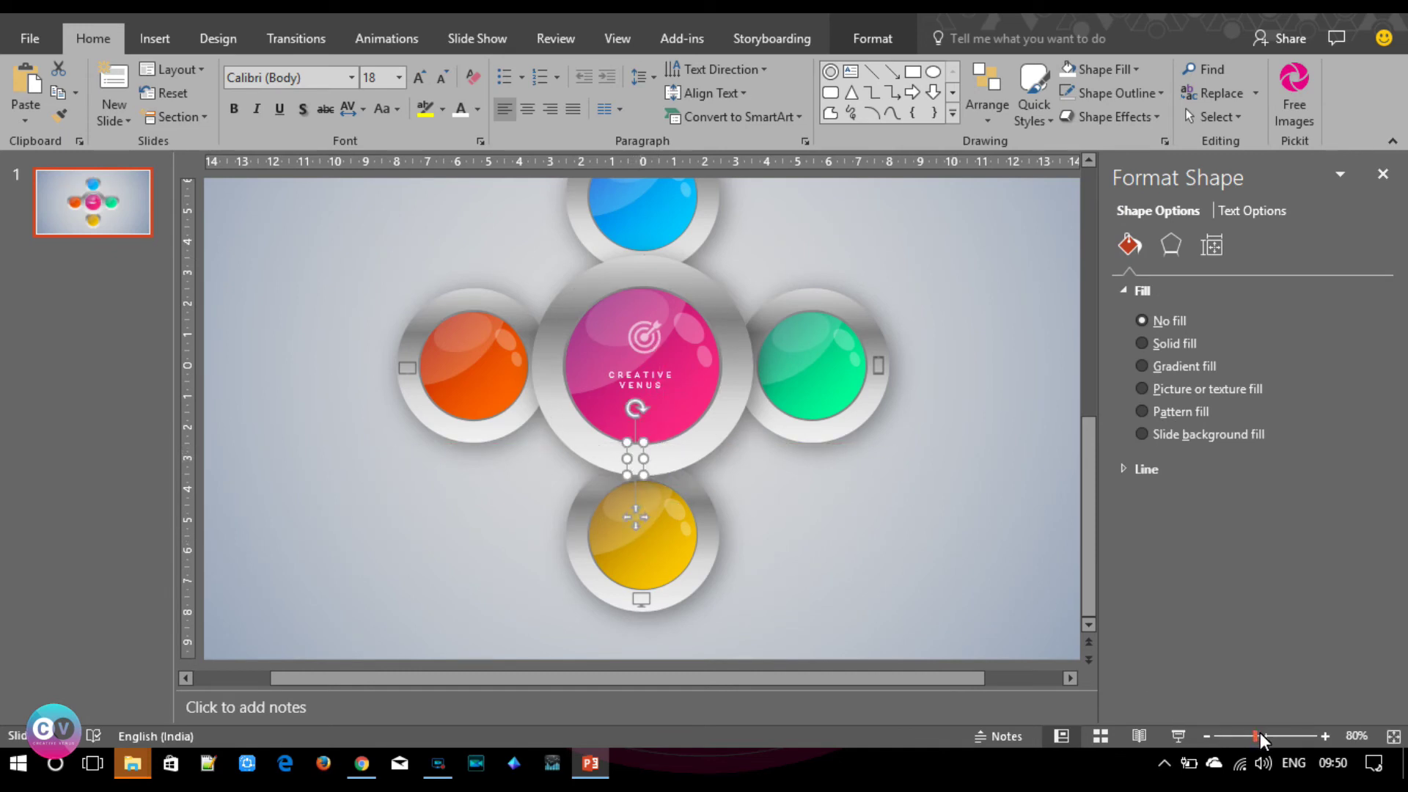
{"action": "left_click", "coordinate": [1286, 736]}
{"action": "right_click", "coordinate": [667, 424]}
{"action": "left_click", "coordinate": [768, 152]}
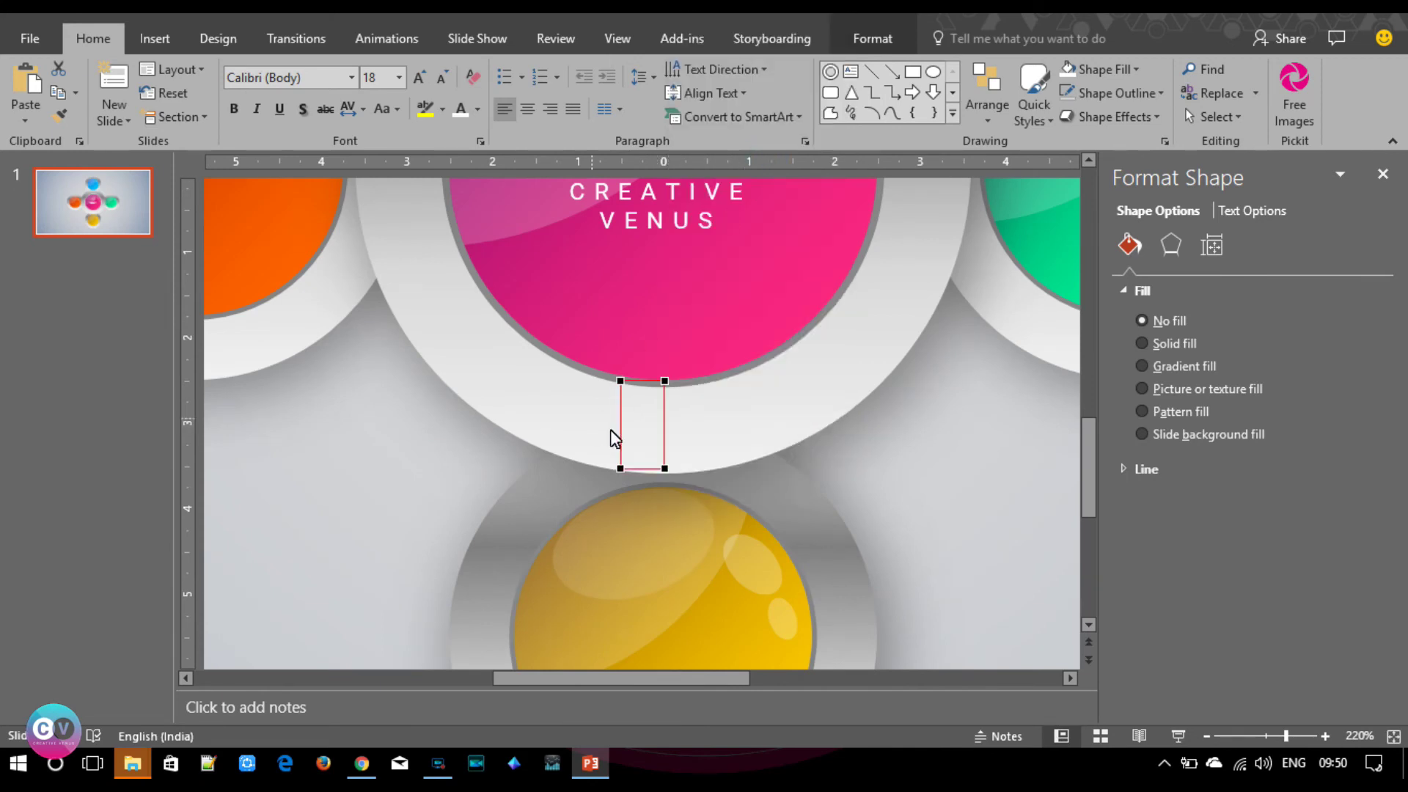
{"action": "left_click", "coordinate": [663, 441]}
{"action": "right_click", "coordinate": [663, 442]}
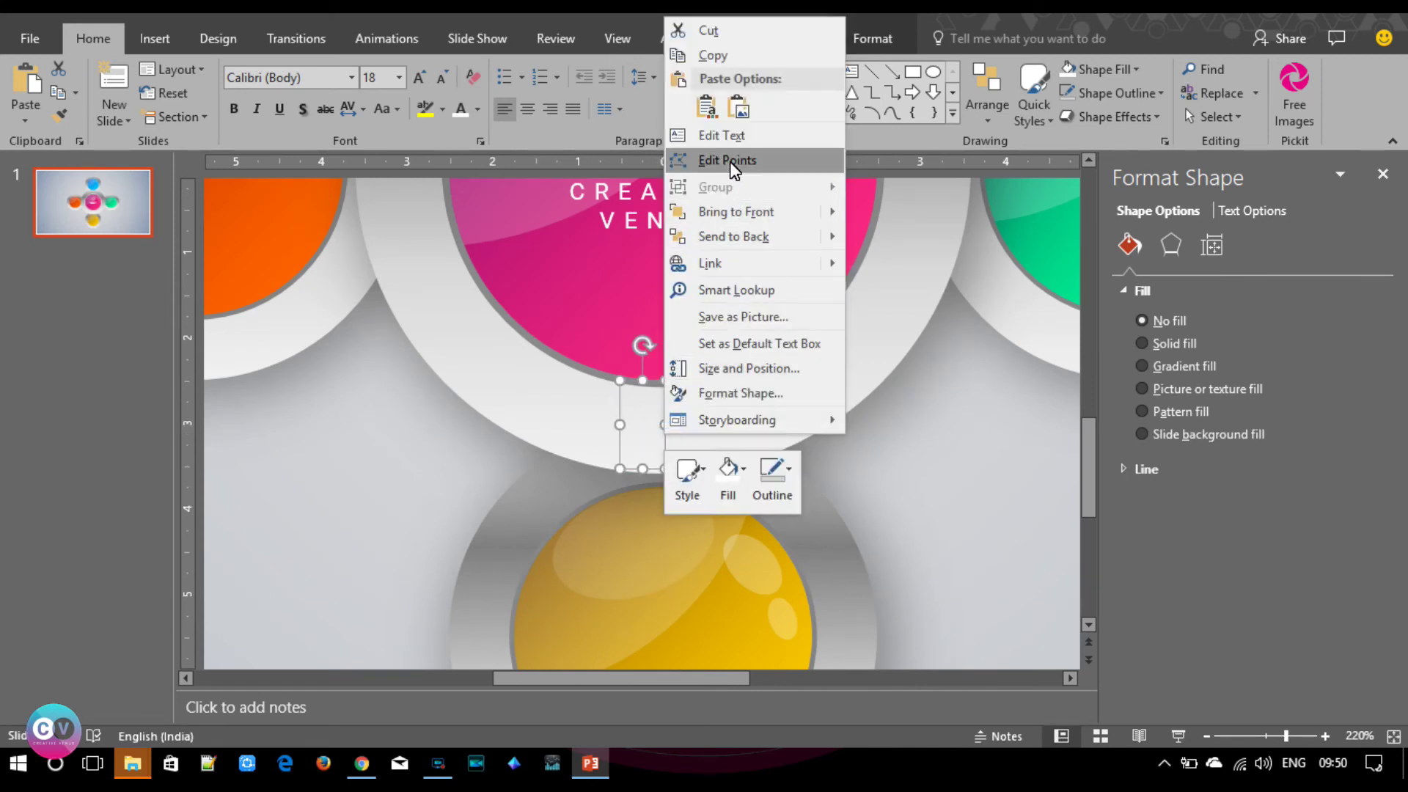
{"action": "left_click", "coordinate": [729, 138]}
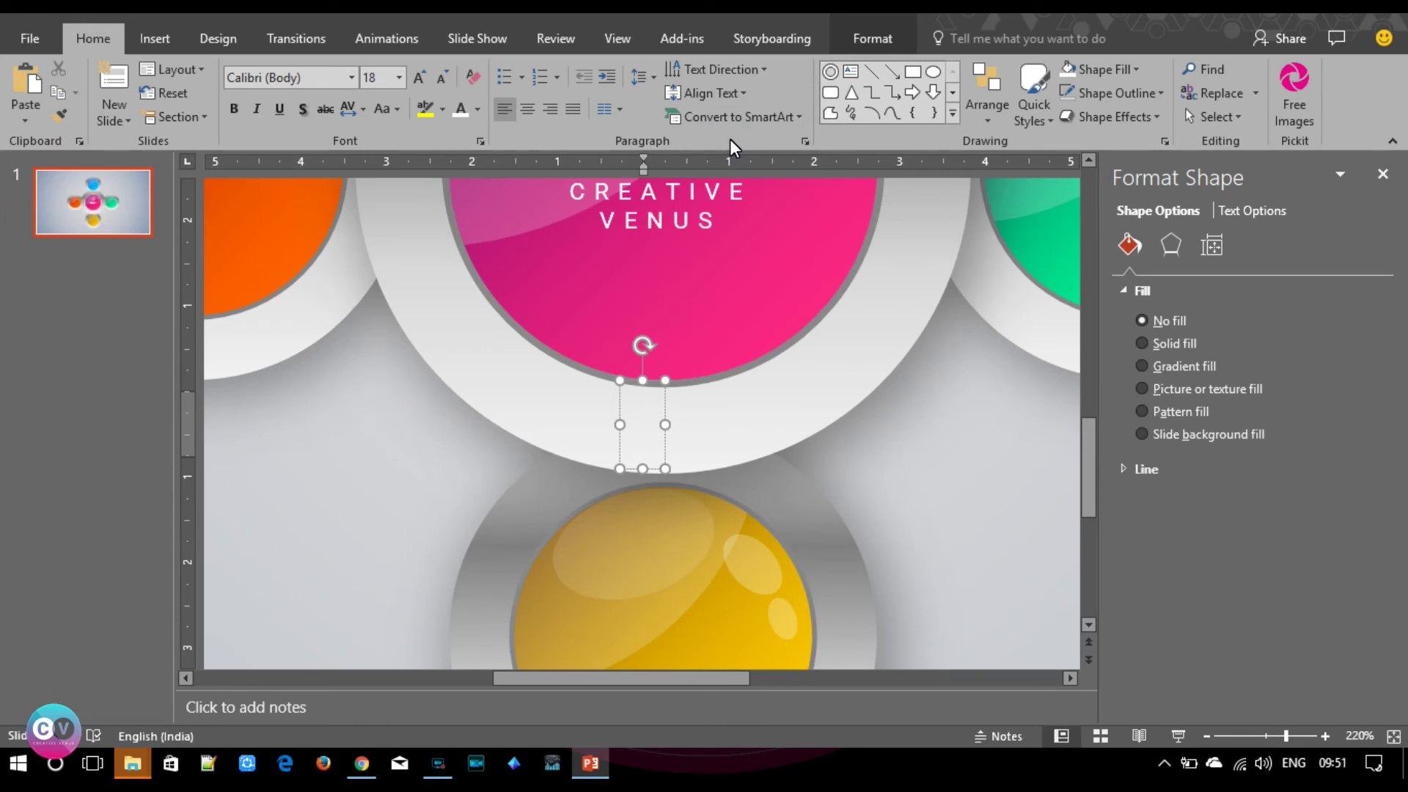
Type 'presentation templates' as the subtitle text, fixing the typos.
{"action": "type", "text": "presetn"}
{"action": "key", "text": "BackSpace"}
{"action": "key", "text": "BackSpace"}
{"action": "type", "text": "ntation "}
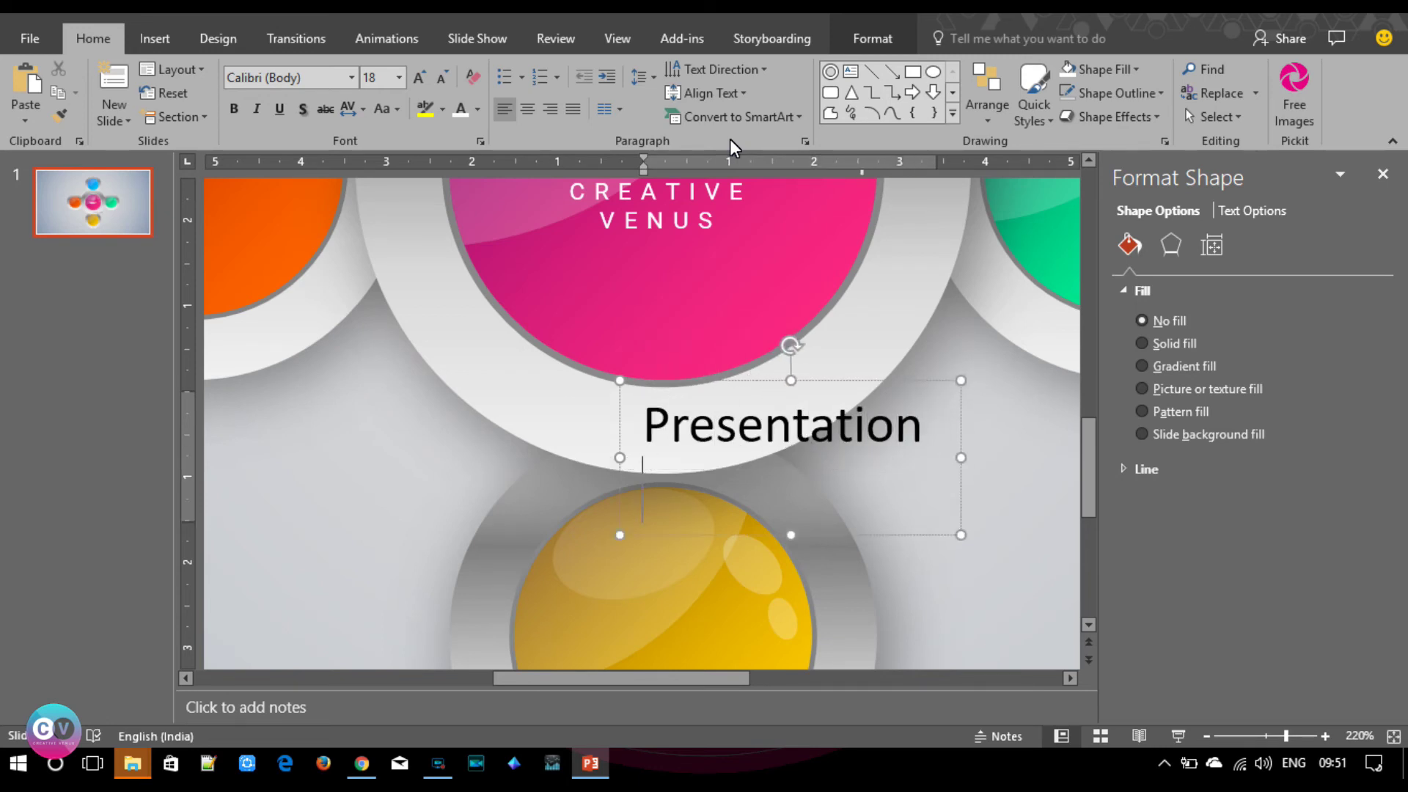
{"action": "type", "text": "templatea"}
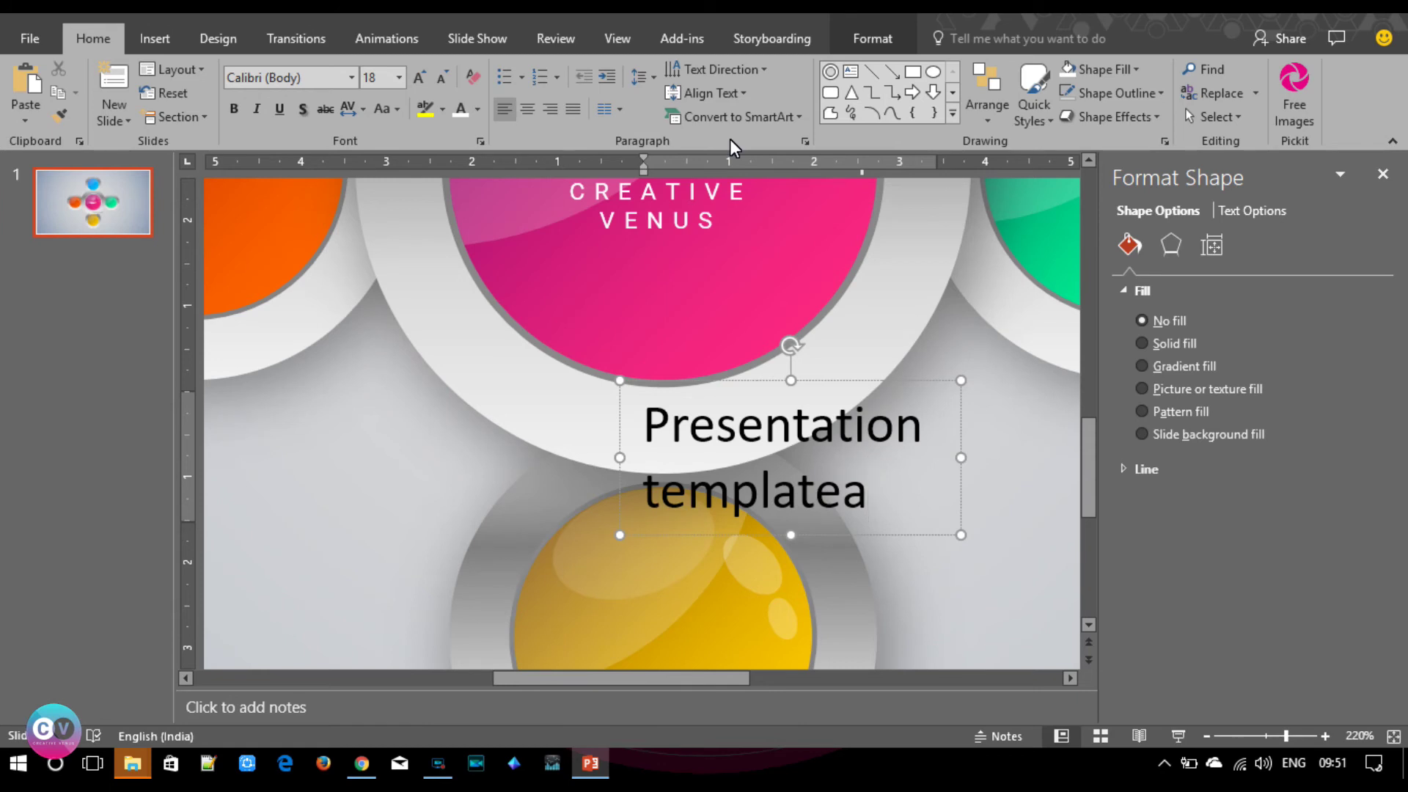
{"action": "key", "text": "BackSpace"}
{"action": "type", "text": "s"}
{"action": "key", "text": "ctrl+a"}
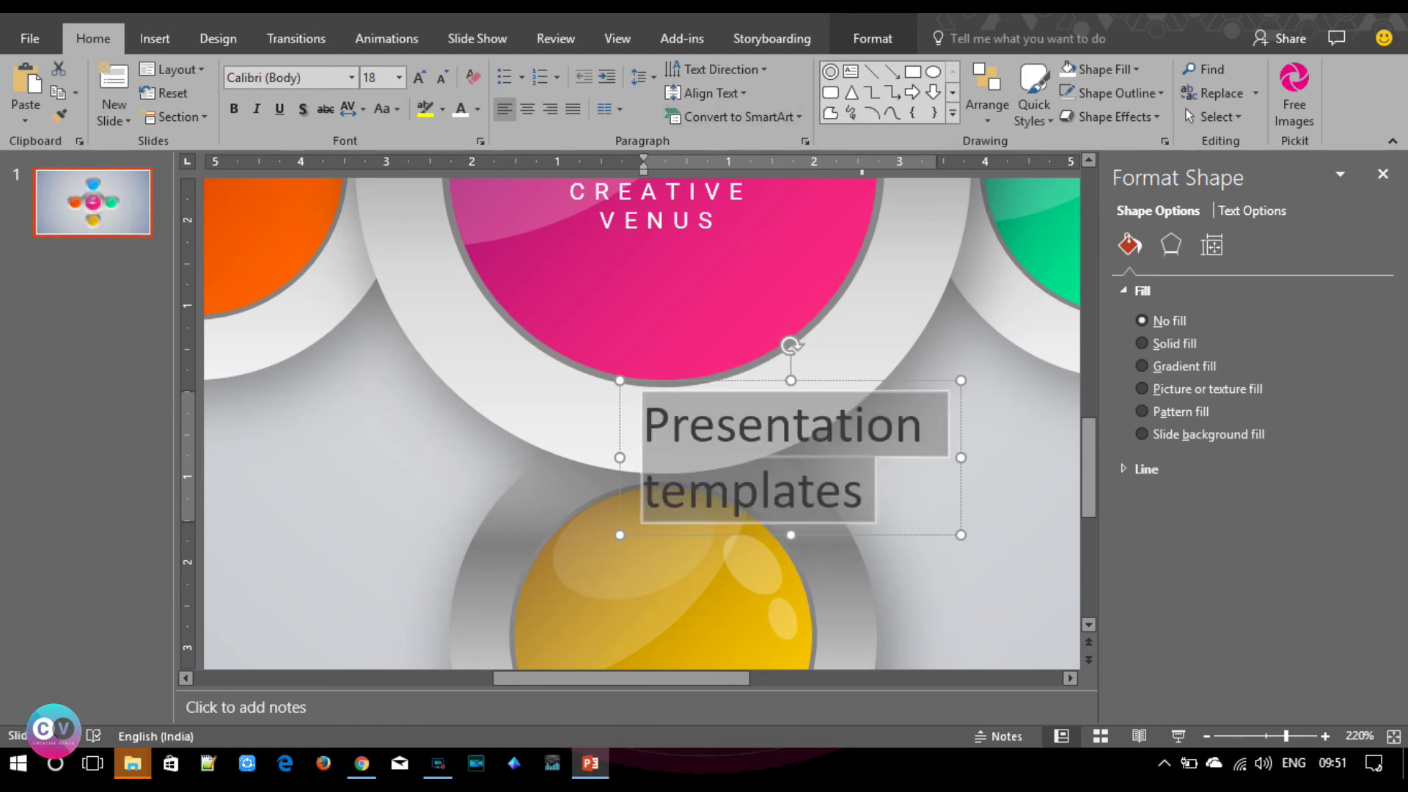
Set the subtitle to Roboto, UPPERCASE, with Loose character spacing.
{"action": "left_click", "coordinate": [299, 78]}
{"action": "type", "text": "Roboto"}
{"action": "key", "text": "Return"}
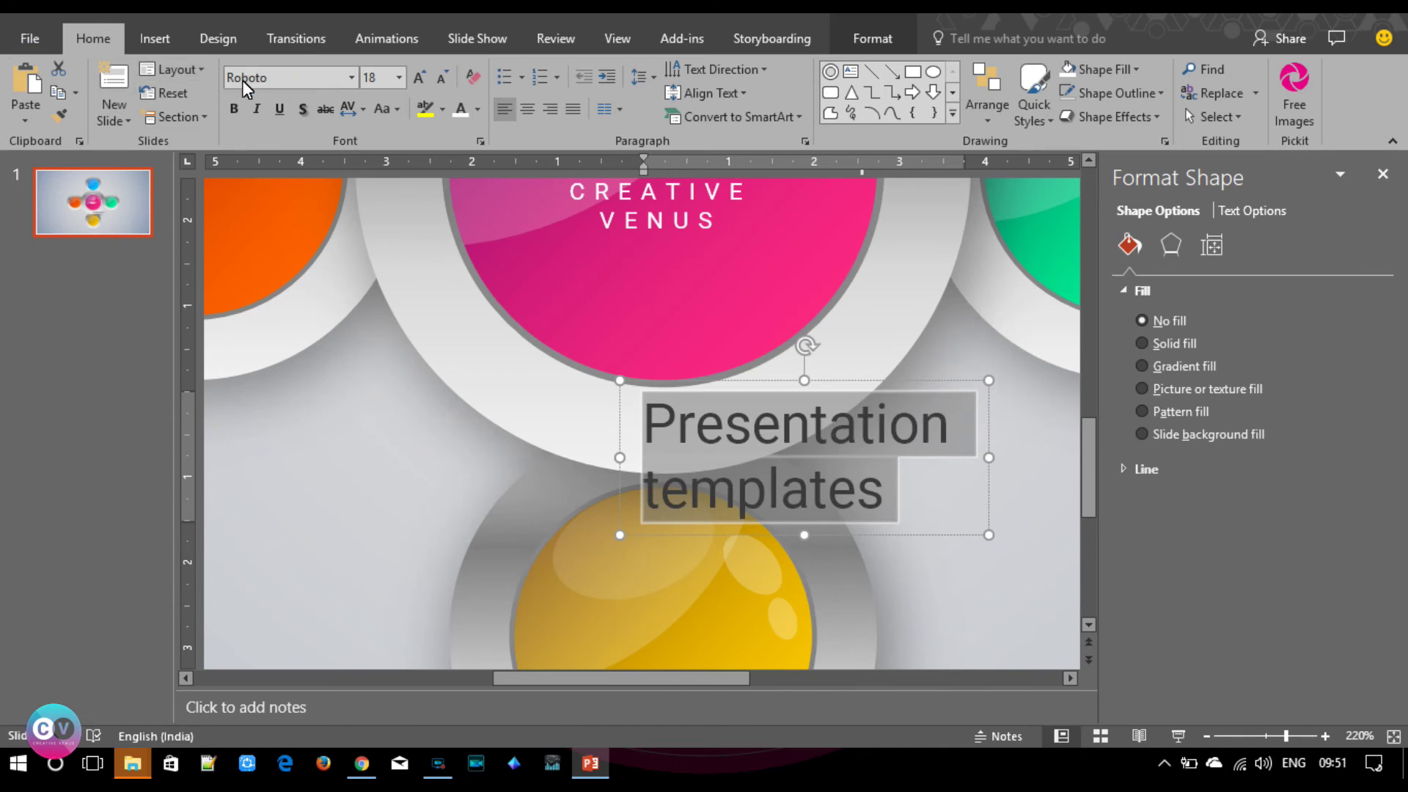
{"action": "left_click", "coordinate": [381, 108]}
{"action": "left_click", "coordinate": [442, 183]}
{"action": "left_click", "coordinate": [350, 114]}
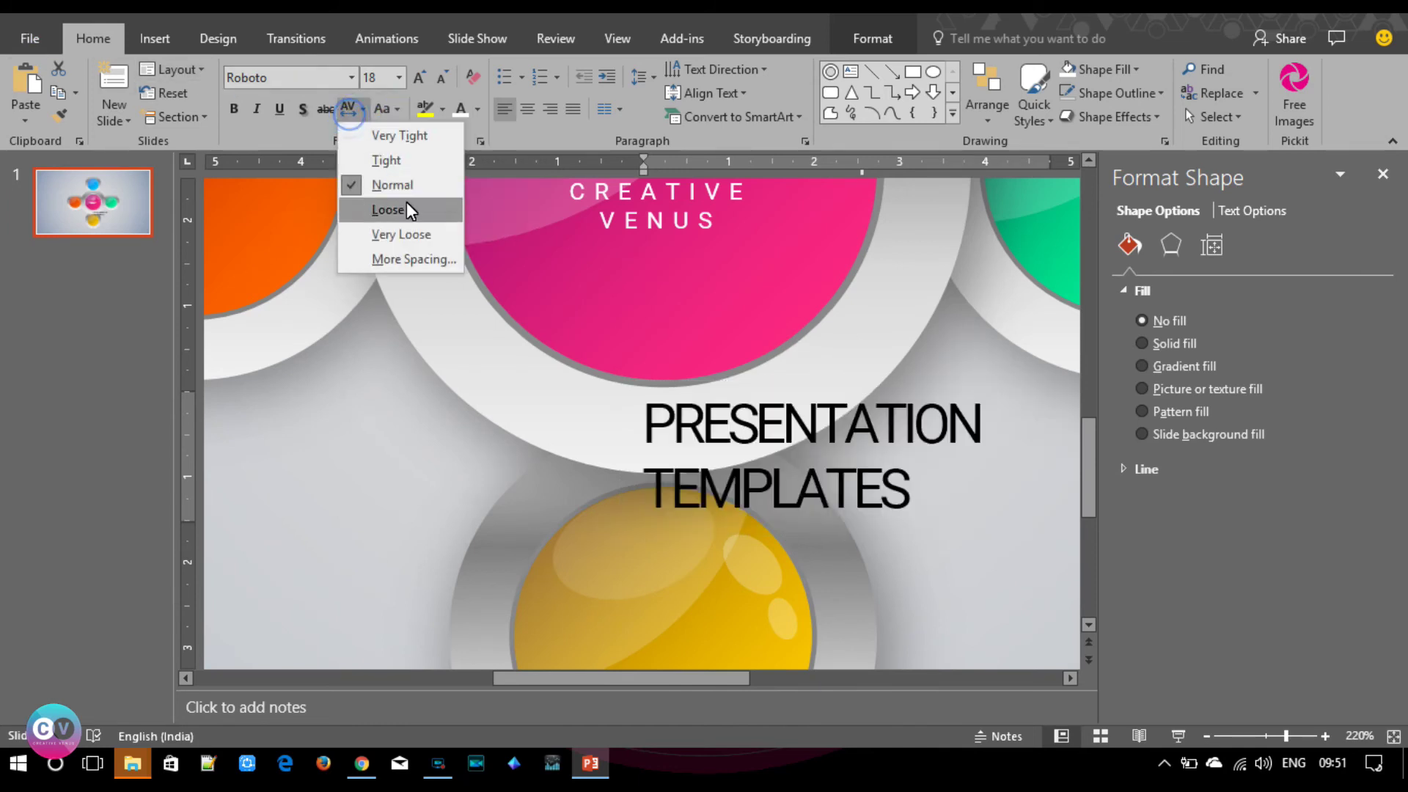
{"action": "left_click", "coordinate": [399, 209]}
Shrink the subtitle to 3 pt, centre it, and place it under CREATIVE VENUS.
{"action": "left_click", "coordinate": [443, 77]}
{"action": "left_click", "coordinate": [443, 77]}
{"action": "left_click", "coordinate": [443, 77]}
{"action": "left_click", "coordinate": [443, 77]}
{"action": "left_click", "coordinate": [443, 77]}
{"action": "left_click", "coordinate": [443, 77]}
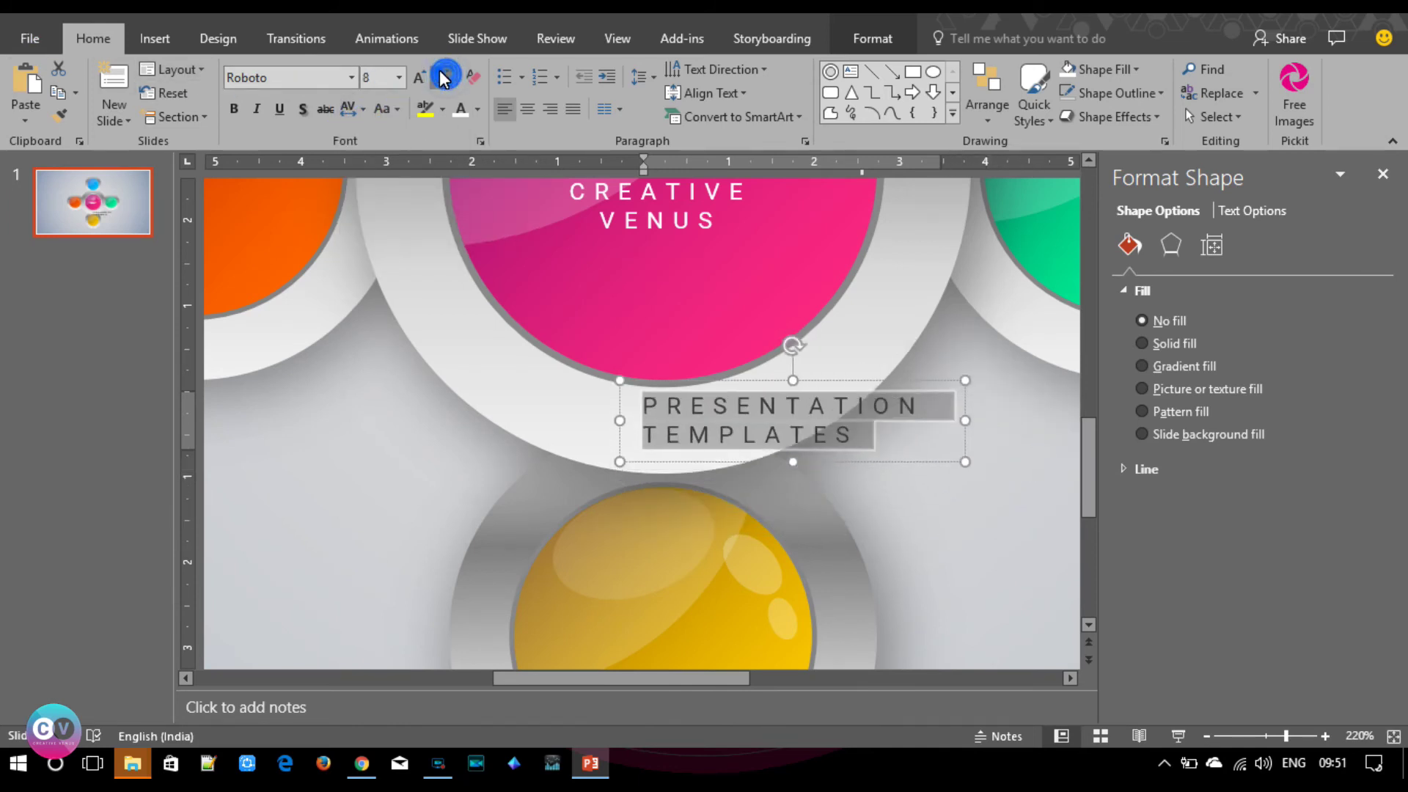
{"action": "left_click", "coordinate": [443, 77]}
{"action": "left_click", "coordinate": [443, 77]}
{"action": "left_click", "coordinate": [442, 77]}
{"action": "left_click", "coordinate": [526, 110]}
{"action": "left_click_drag", "start_coordinate": [793, 431], "coordinate": [722, 443]}
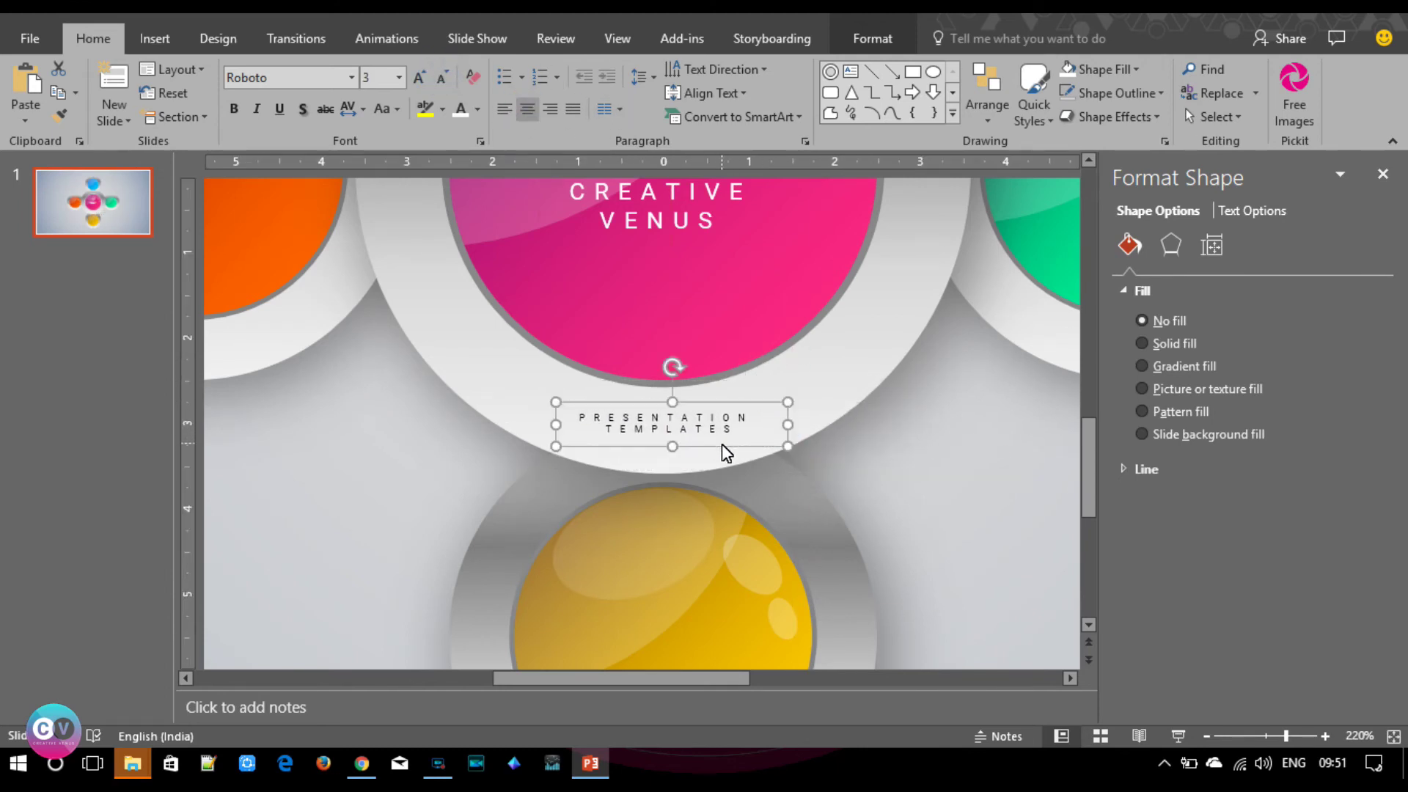
Make the subtitle text about 71% transparent.
{"action": "left_click", "coordinate": [477, 110]}
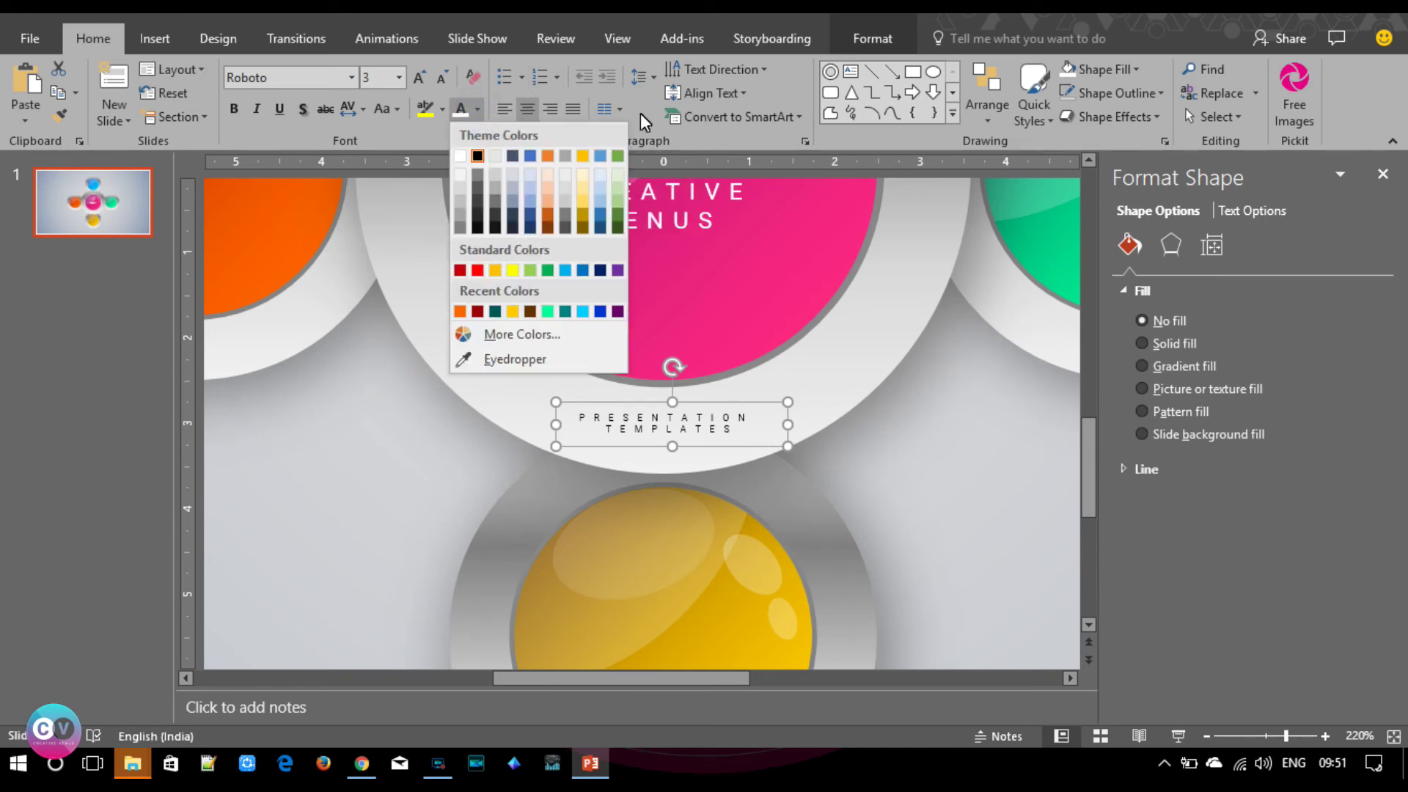
{"action": "left_click", "coordinate": [1252, 212]}
{"action": "left_click_drag", "start_coordinate": [1226, 481], "coordinate": [1262, 480]}
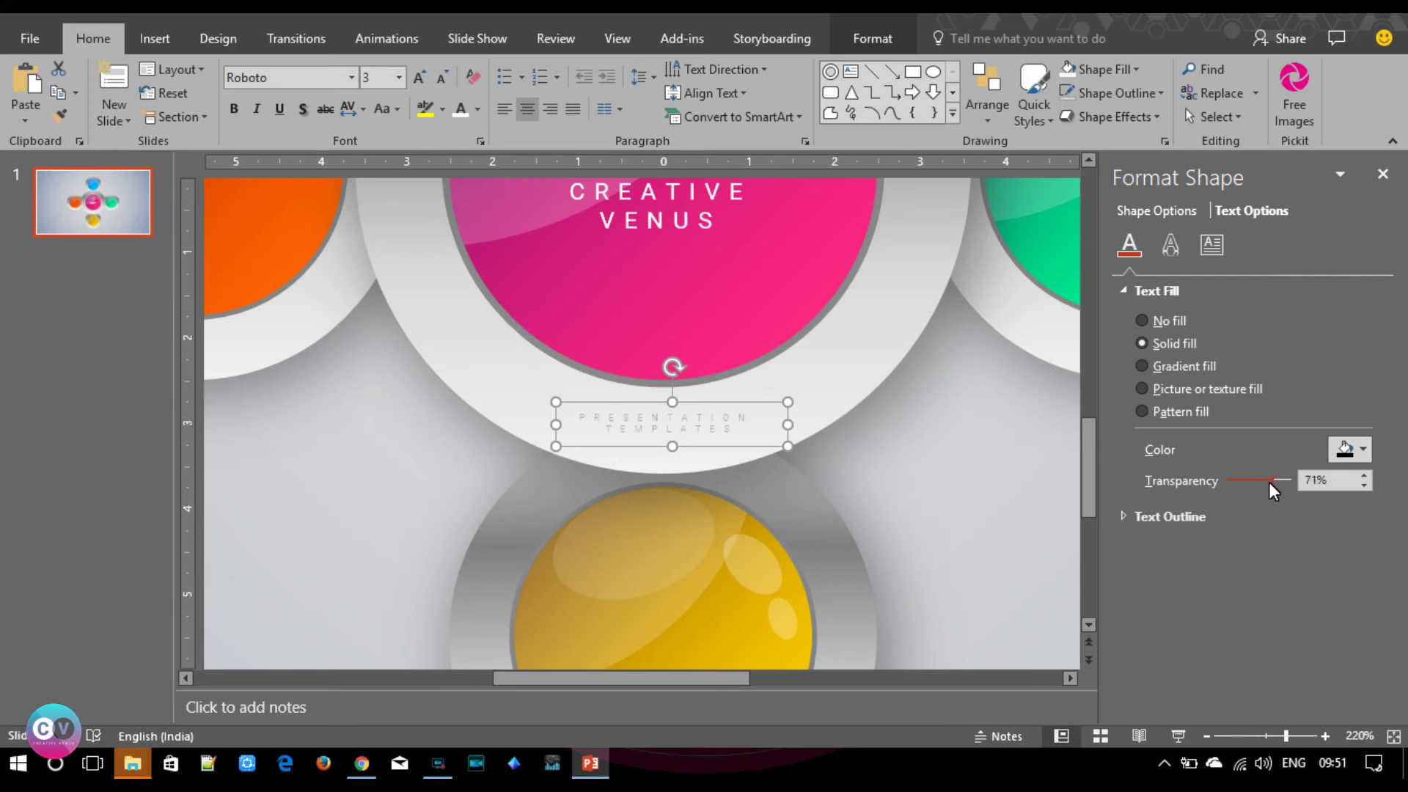
{"action": "left_click", "coordinate": [900, 411]}
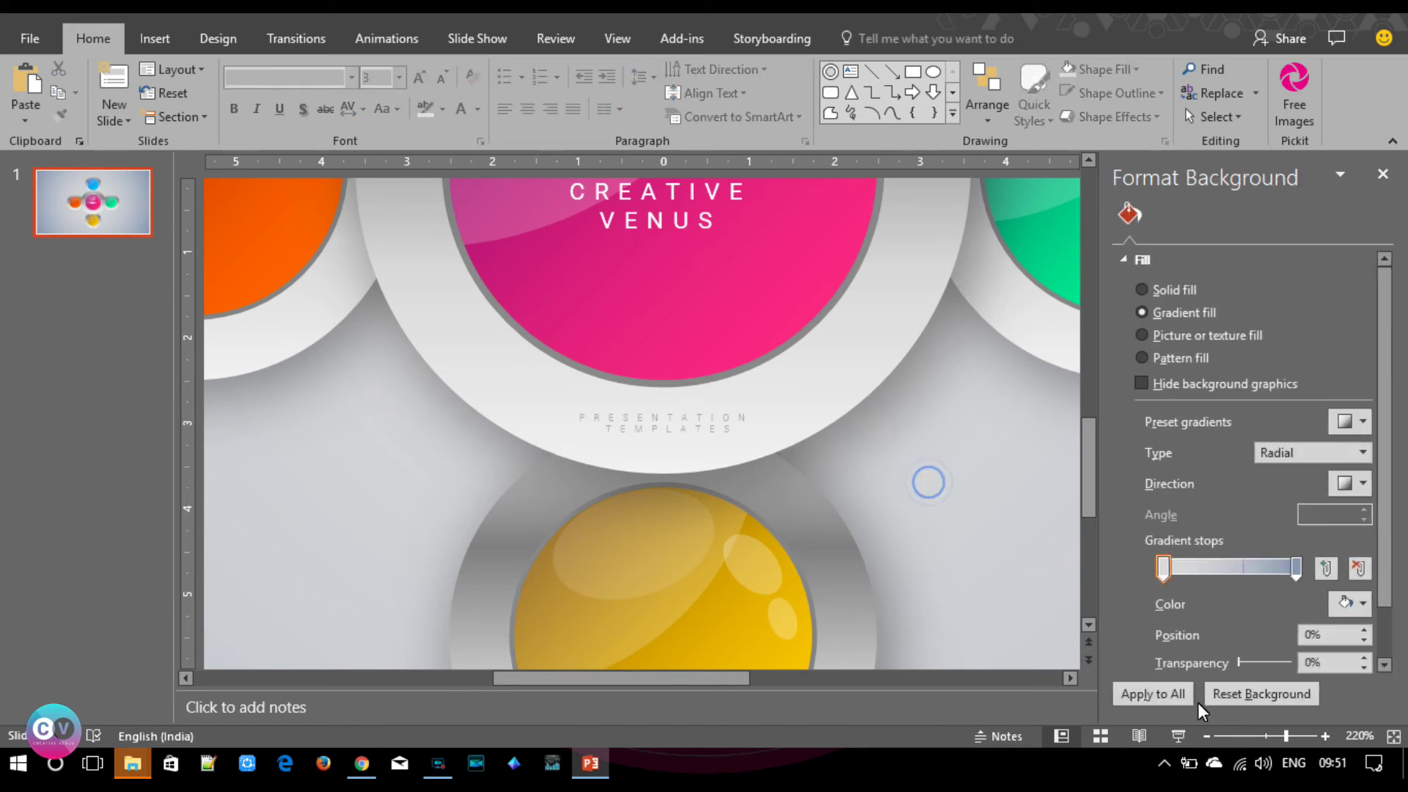
Add a text box reading 25 on the blue sphere at the top of the cross.
{"action": "left_click", "coordinate": [1206, 735]}
{"action": "left_click", "coordinate": [1208, 736]}
{"action": "left_click", "coordinate": [1207, 736]}
{"action": "left_click", "coordinate": [1208, 736]}
{"action": "left_click", "coordinate": [1207, 735]}
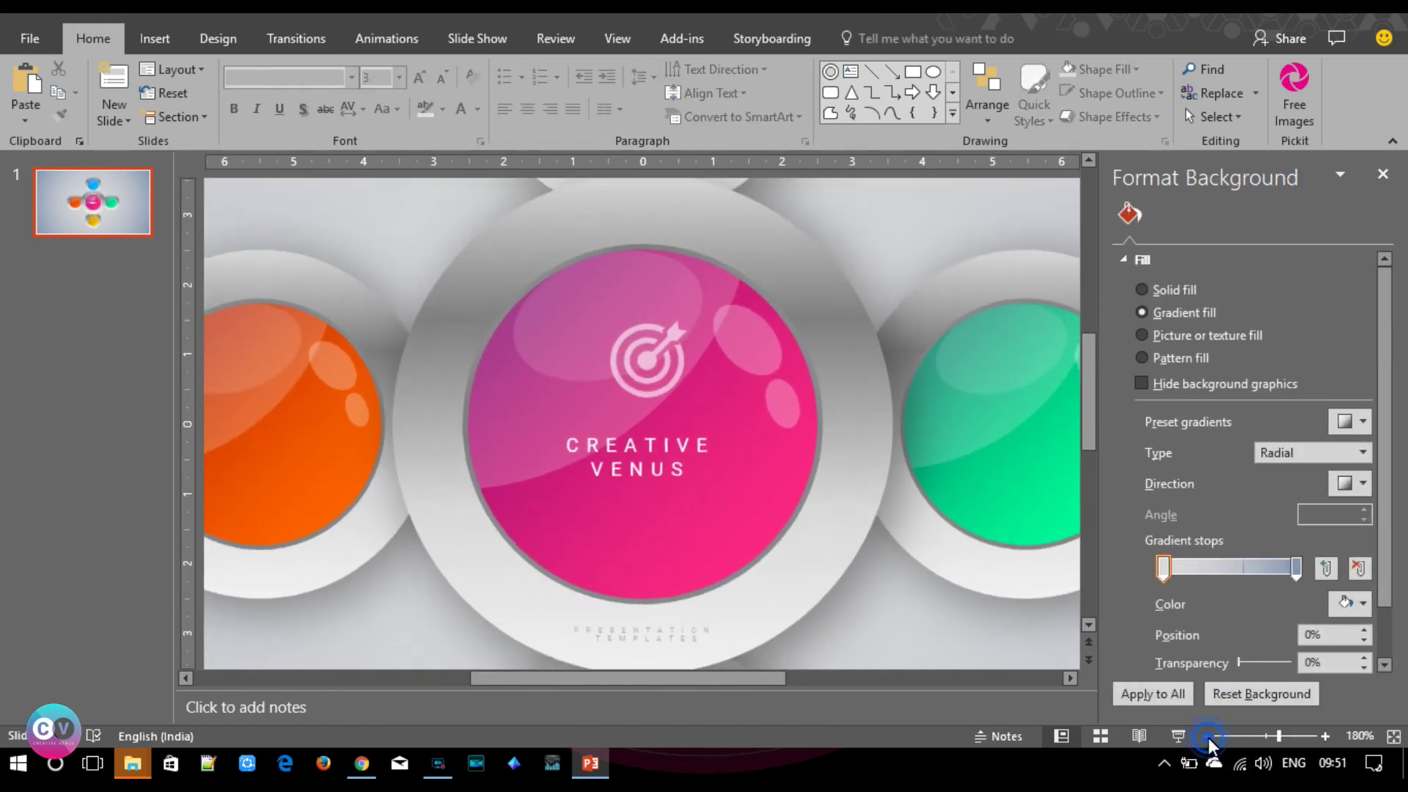
{"action": "left_click", "coordinate": [1208, 735]}
{"action": "left_click", "coordinate": [1207, 735]}
{"action": "left_click", "coordinate": [1208, 735]}
{"action": "left_click", "coordinate": [1207, 735]}
{"action": "left_click", "coordinate": [1208, 736]}
{"action": "left_click", "coordinate": [1207, 735]}
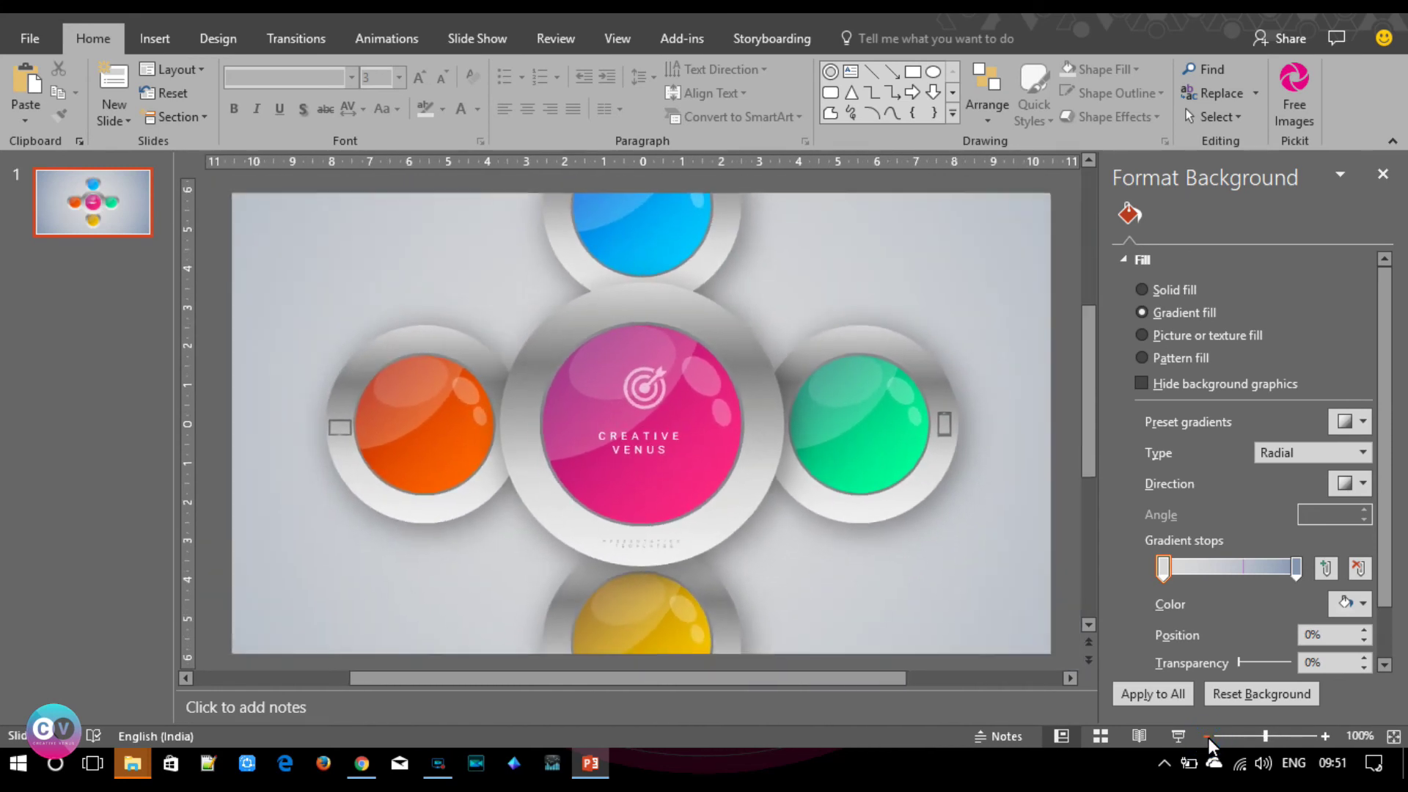
{"action": "left_click", "coordinate": [1207, 735]}
{"action": "left_click", "coordinate": [1207, 735]}
{"action": "left_click", "coordinate": [1208, 735]}
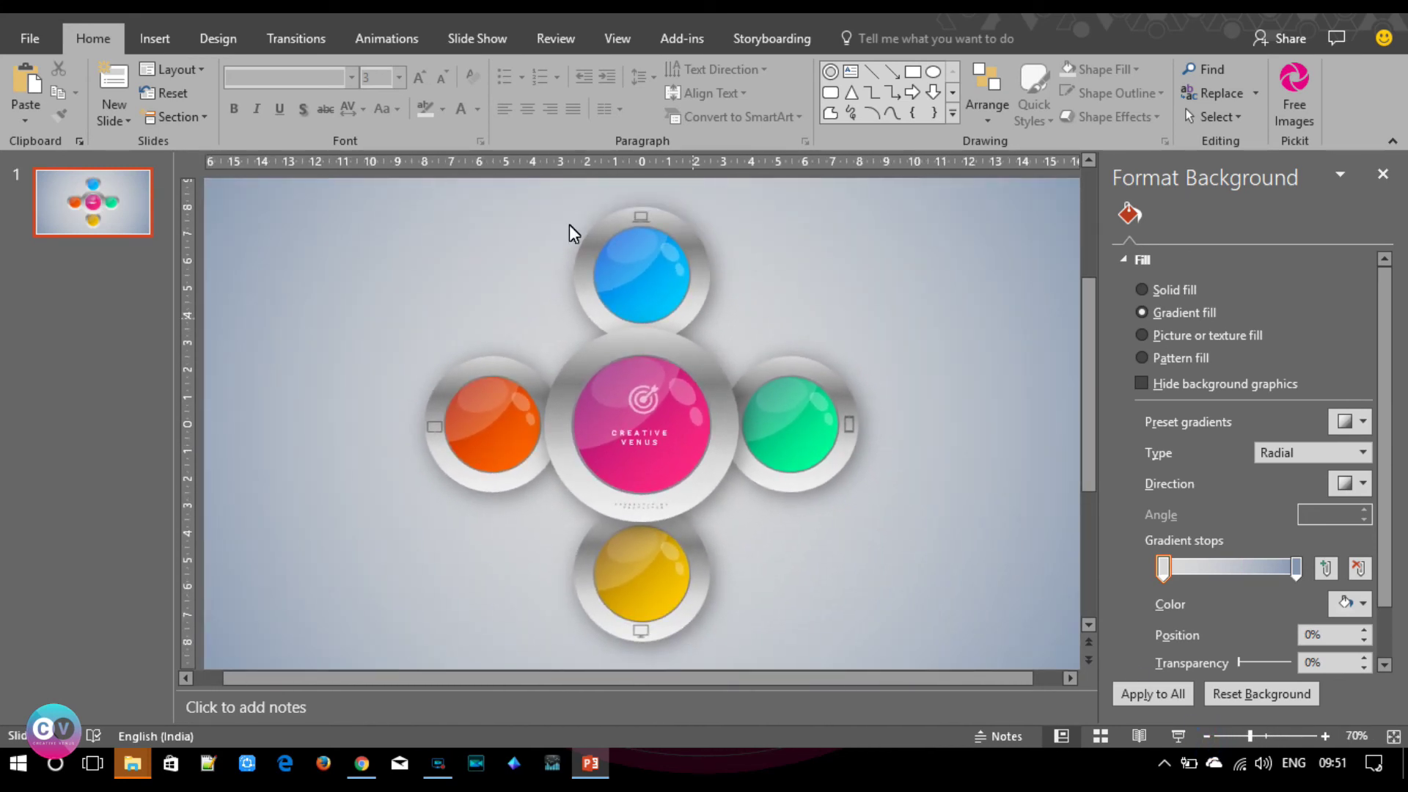
{"action": "left_click", "coordinate": [165, 40]}
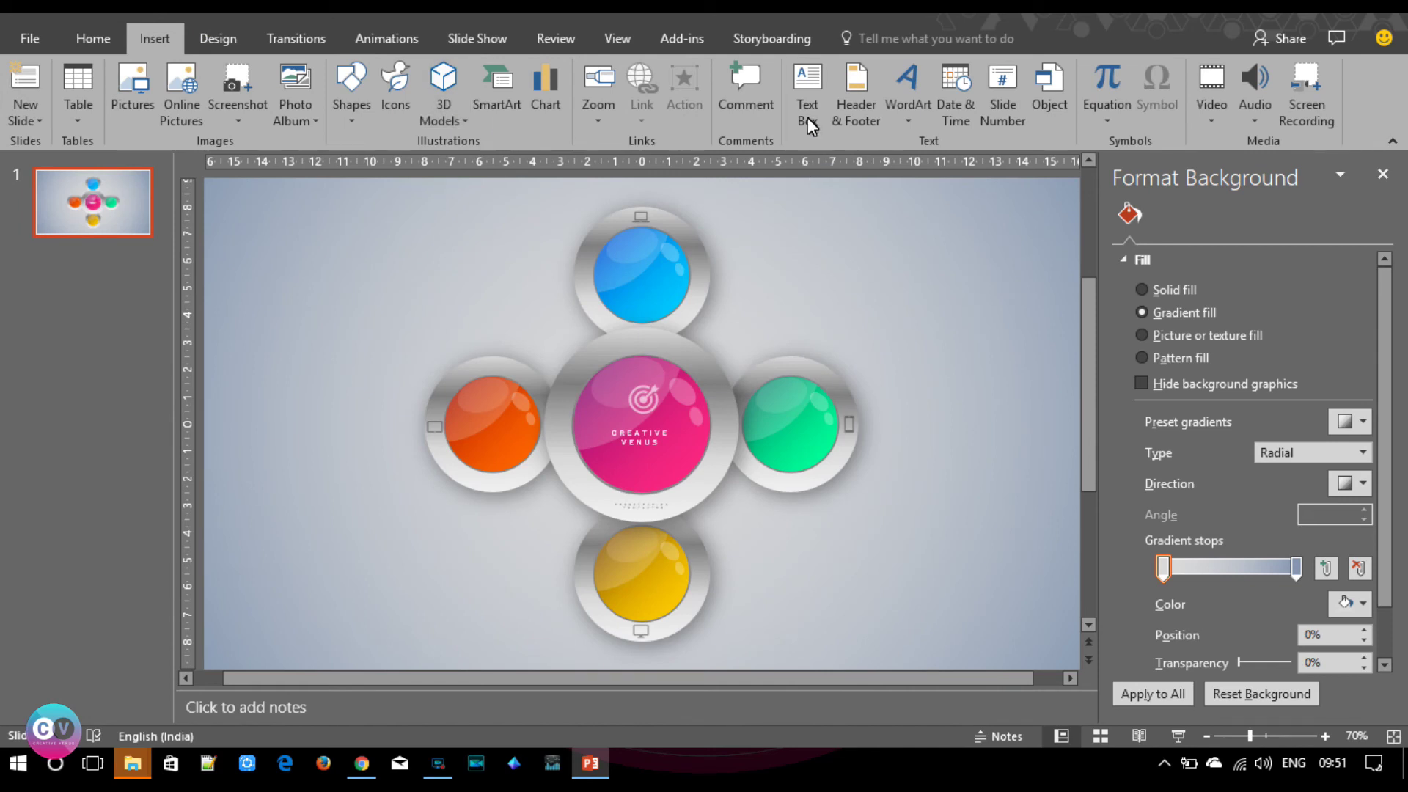
{"action": "left_click", "coordinate": [807, 92]}
{"action": "left_click_drag", "start_coordinate": [669, 302], "coordinate": [669, 302]}
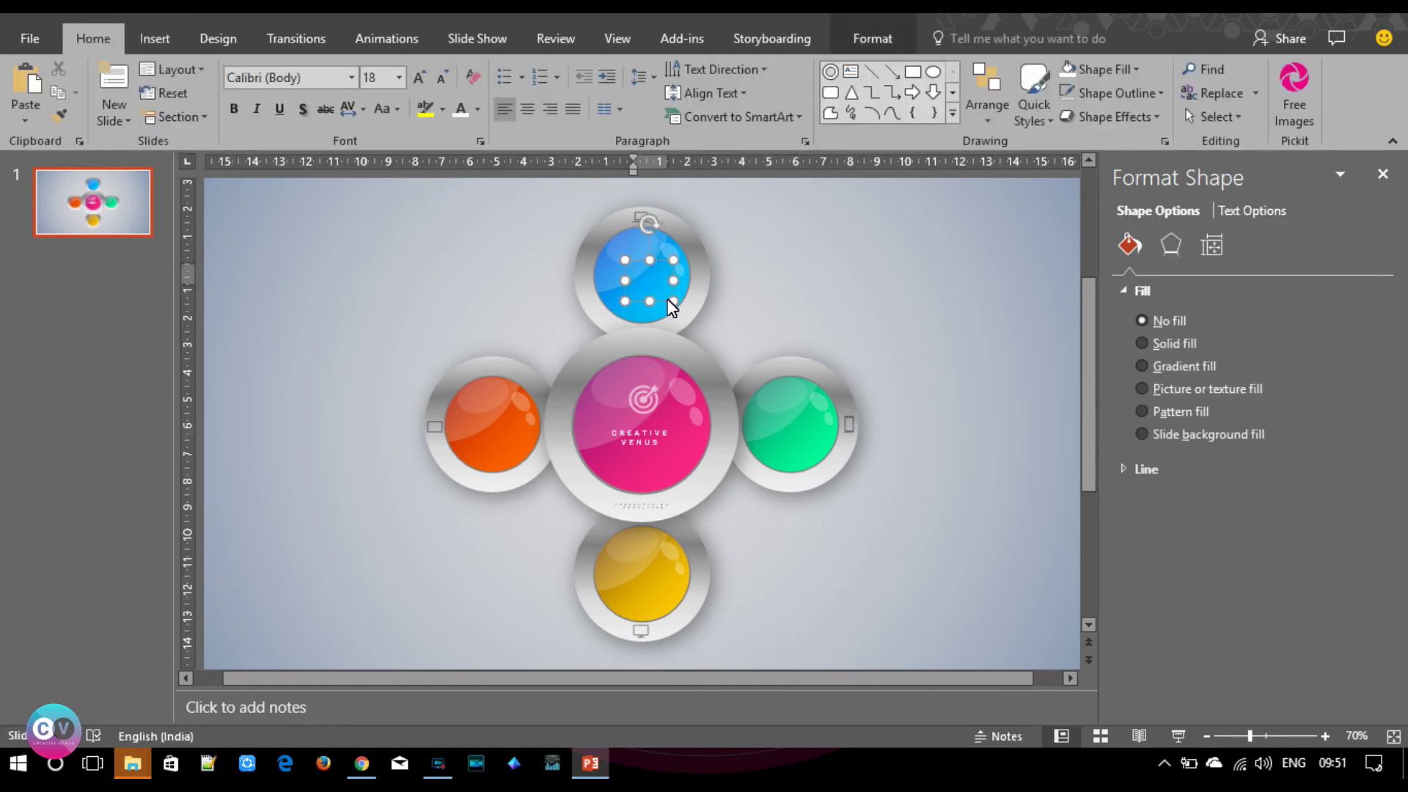
{"action": "type", "text": "2"}
Set the 25 in the Roboto Black font.
{"action": "key", "text": "ctrl+a"}
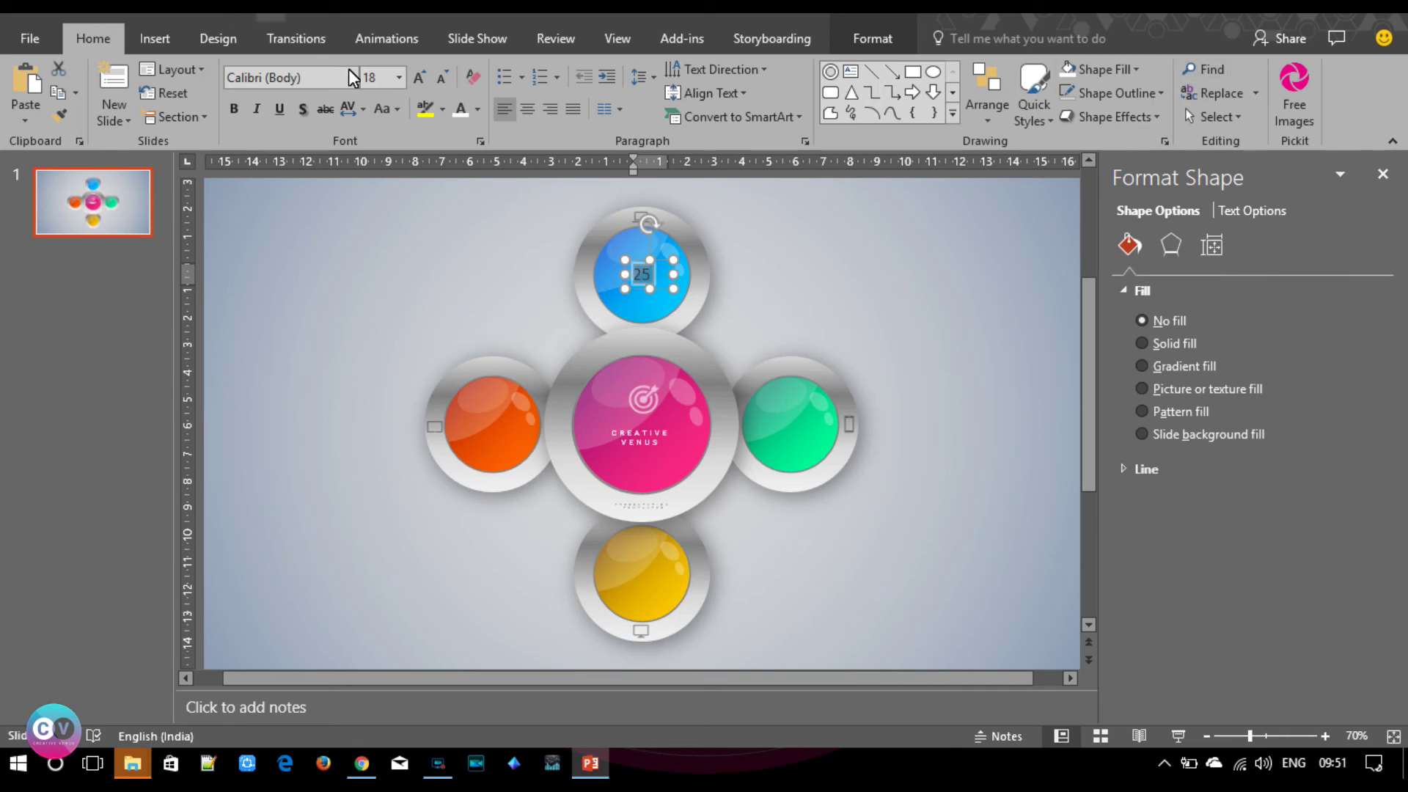
{"action": "left_click", "coordinate": [340, 73]}
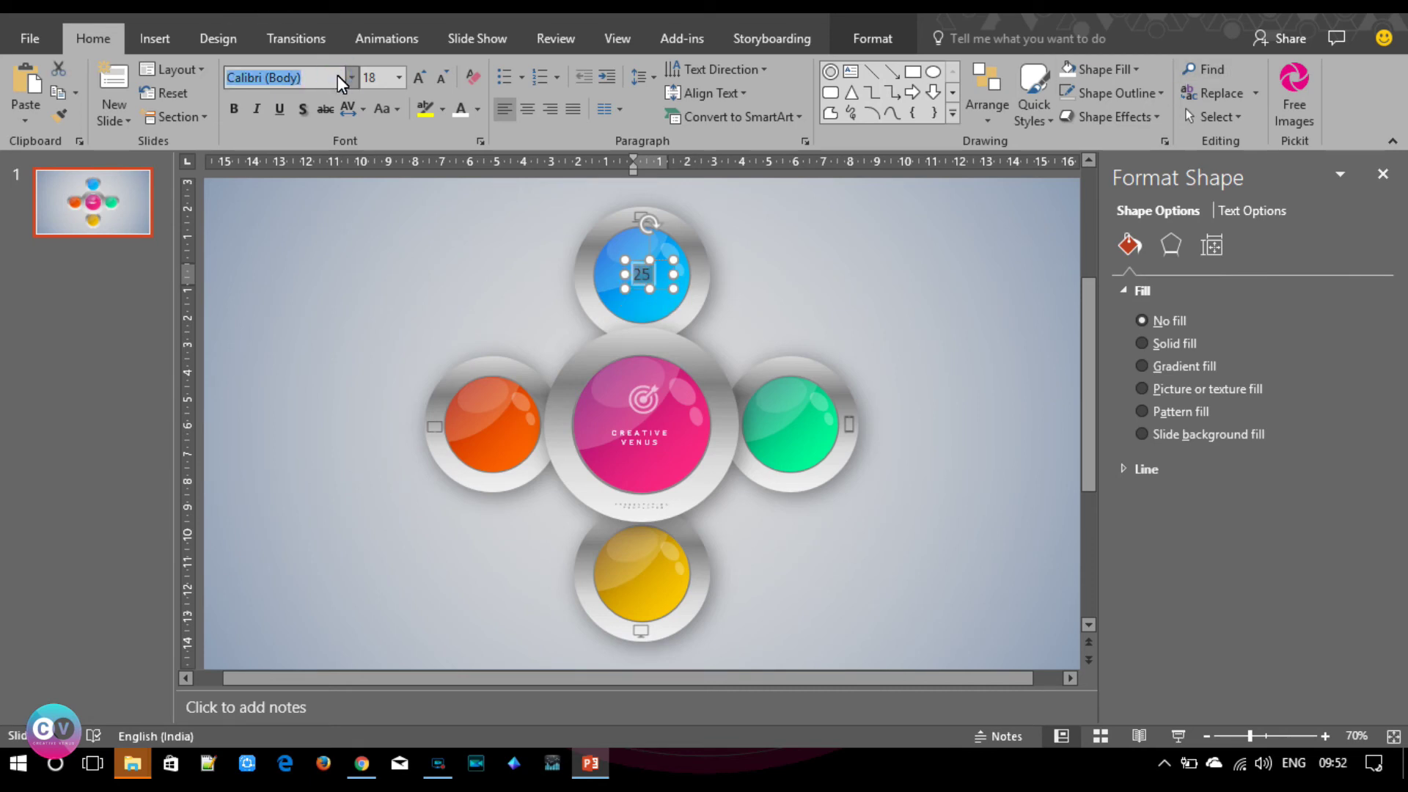
{"action": "type", "text": "Roboto"}
{"action": "key", "text": "Return"}
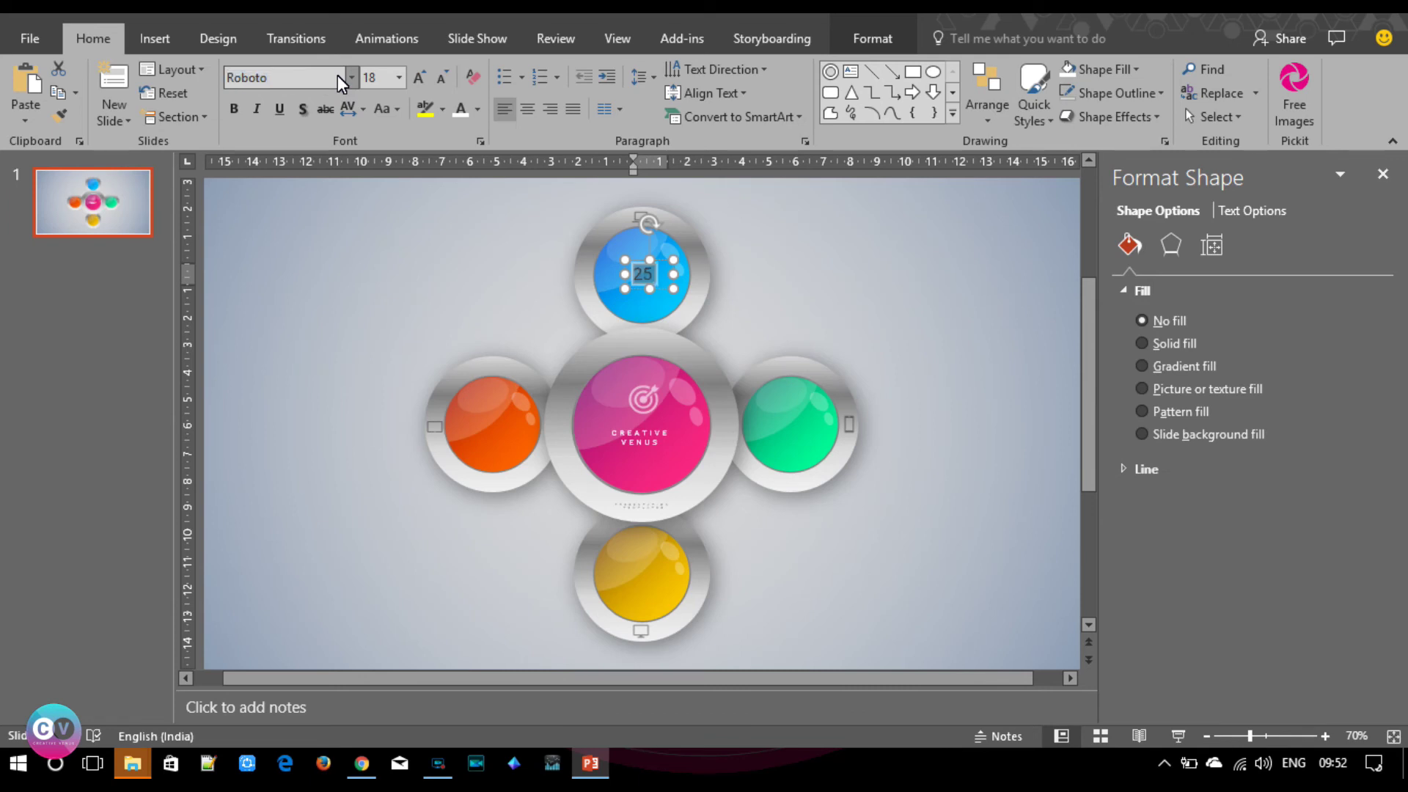
{"action": "left_click", "coordinate": [300, 71]}
{"action": "left_click", "coordinate": [302, 76]}
{"action": "type", "text": "Bl"}
{"action": "key", "text": "Return"}
Make the 25 white, 32 pt, and centred on the blue sphere.
{"action": "left_click", "coordinate": [458, 109]}
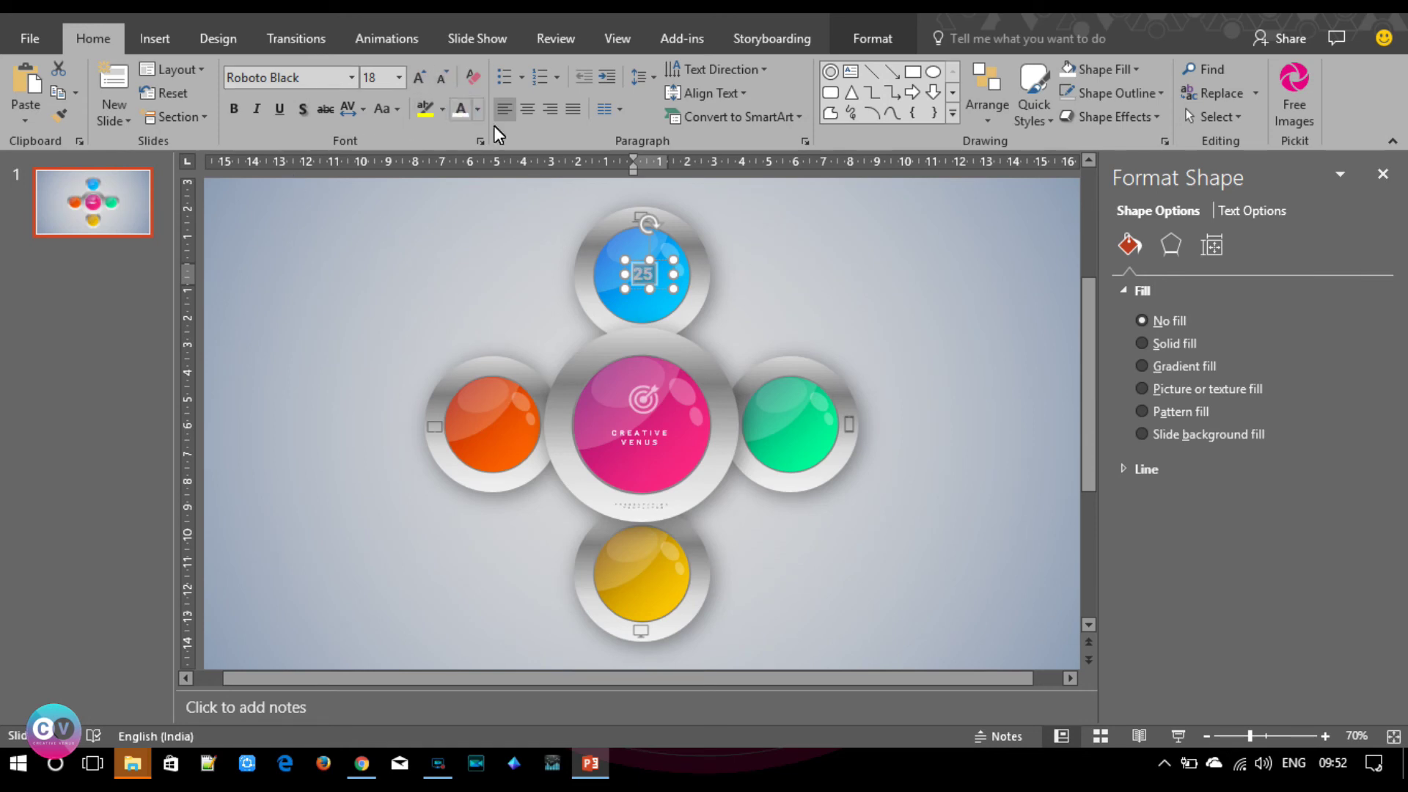
{"action": "left_click", "coordinate": [527, 108]}
{"action": "left_click", "coordinate": [418, 77]}
{"action": "left_click", "coordinate": [418, 77]}
{"action": "left_click", "coordinate": [418, 77]}
{"action": "left_click", "coordinate": [418, 77]}
{"action": "mouse_move", "coordinate": [673, 301]}
{"action": "left_mouse_down"}
{"action": "mouse_move", "coordinate": [686, 301]}
{"action": "mouse_move", "coordinate": [653, 250]}
{"action": "left_mouse_up"}
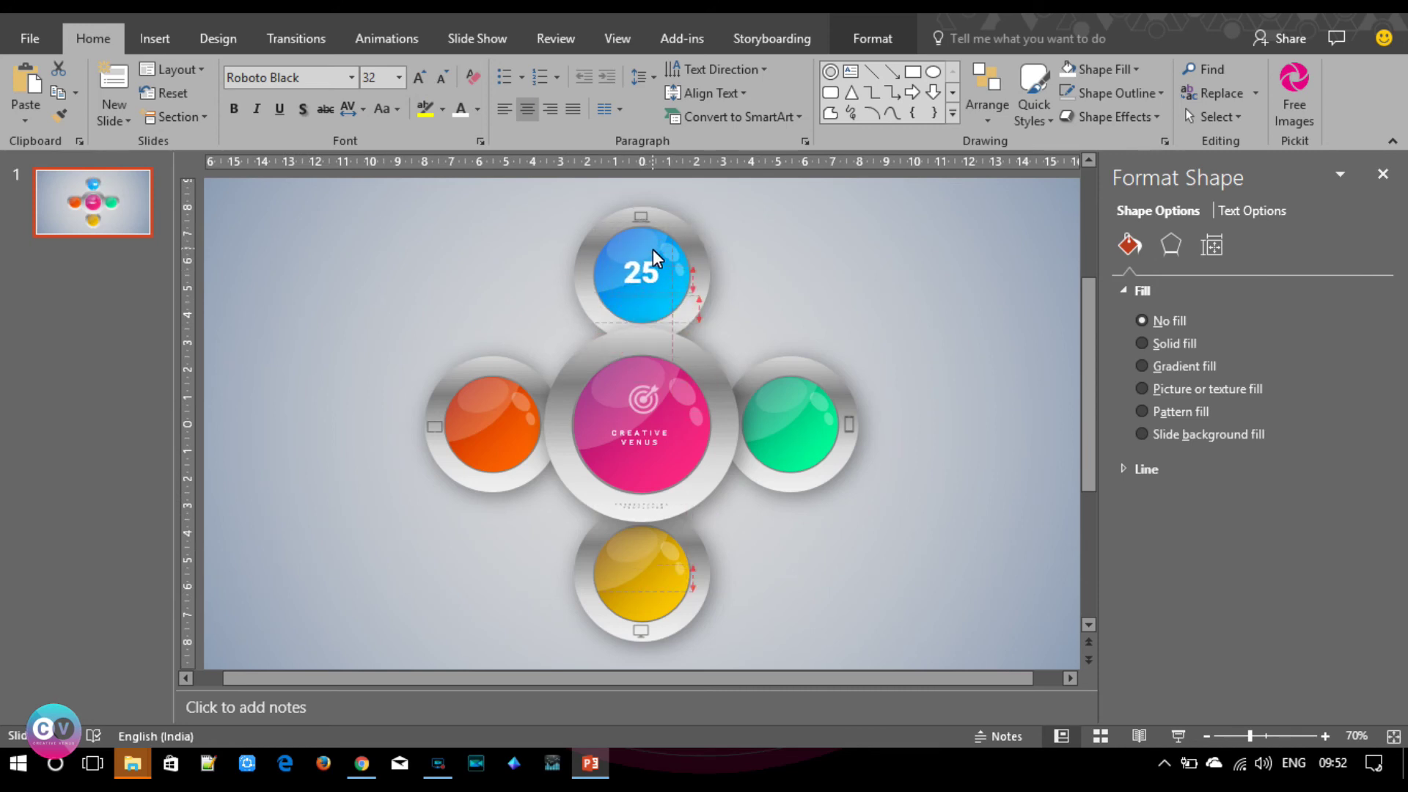
{"action": "left_click_drag", "start_coordinate": [652, 249], "coordinate": [651, 249]}
Give the 25 a 37% text transparency and place a copy on the yellow sphere.
{"action": "left_click", "coordinate": [1255, 213]}
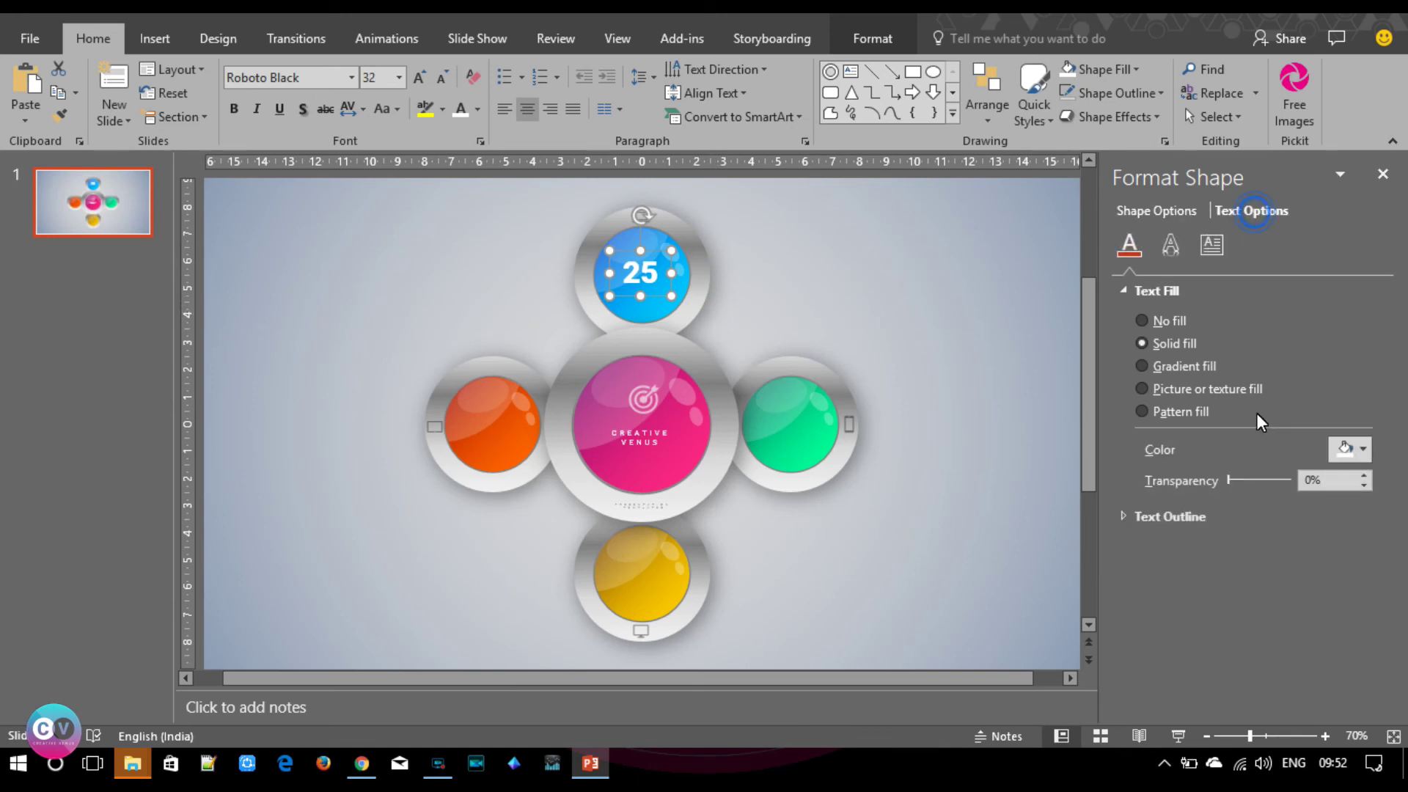
{"action": "left_click_drag", "start_coordinate": [1224, 473], "coordinate": [1249, 474]}
{"action": "key", "text": "ctrl+c"}
{"action": "key", "text": "ctrl+v"}
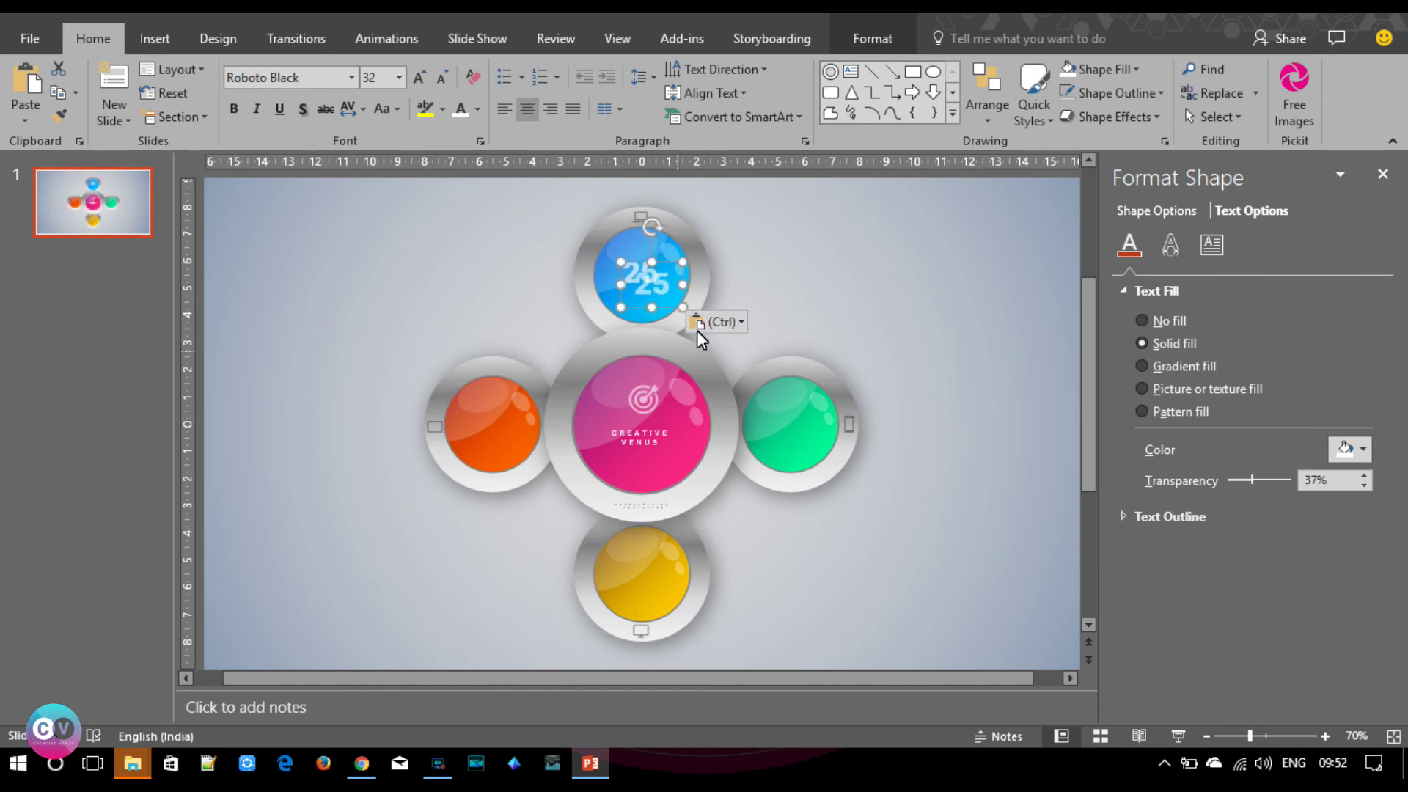
{"action": "mouse_move", "coordinate": [675, 311]}
{"action": "left_mouse_down"}
{"action": "mouse_move", "coordinate": [675, 601]}
{"action": "mouse_move", "coordinate": [663, 606]}
{"action": "left_mouse_up"}
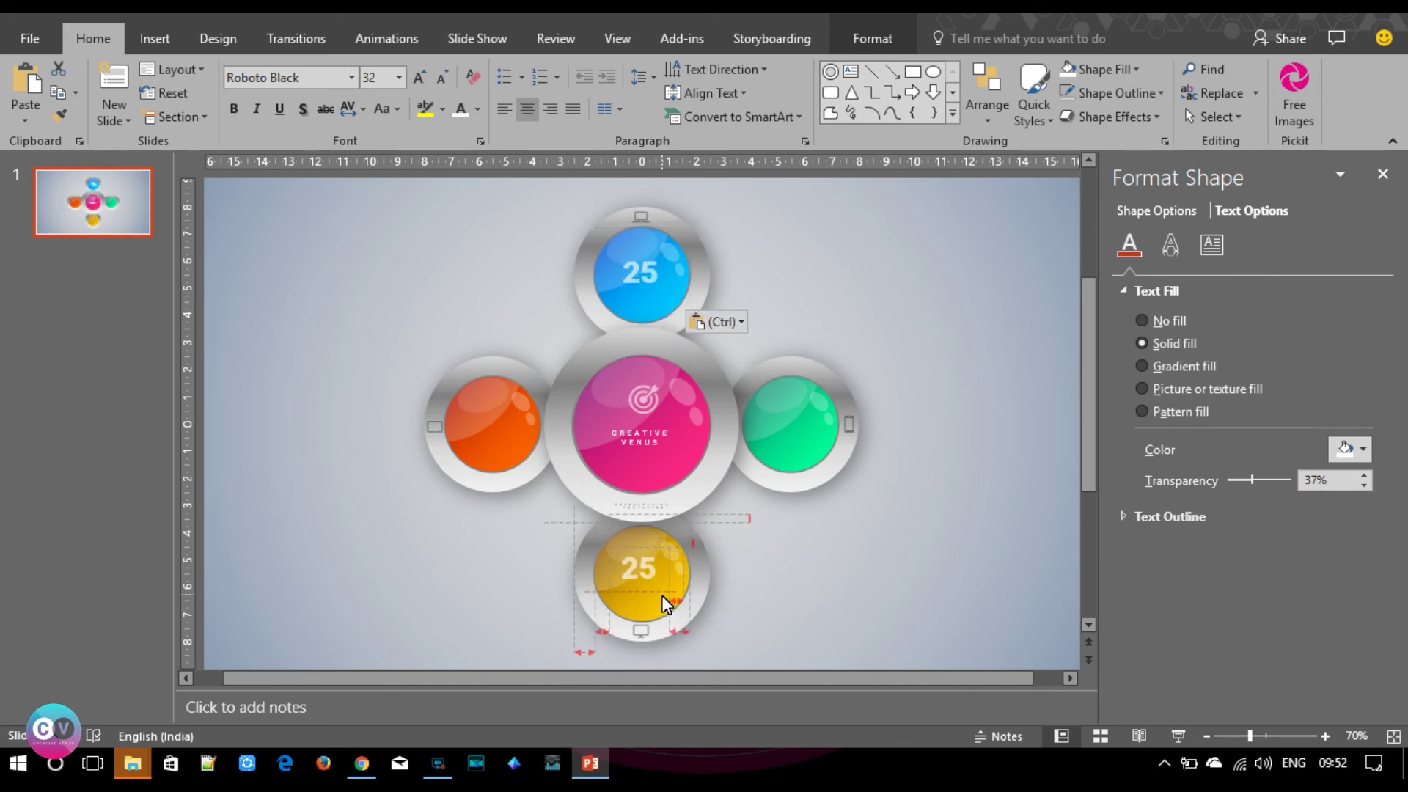
{"action": "left_click_drag", "start_coordinate": [663, 605], "coordinate": [673, 610]}
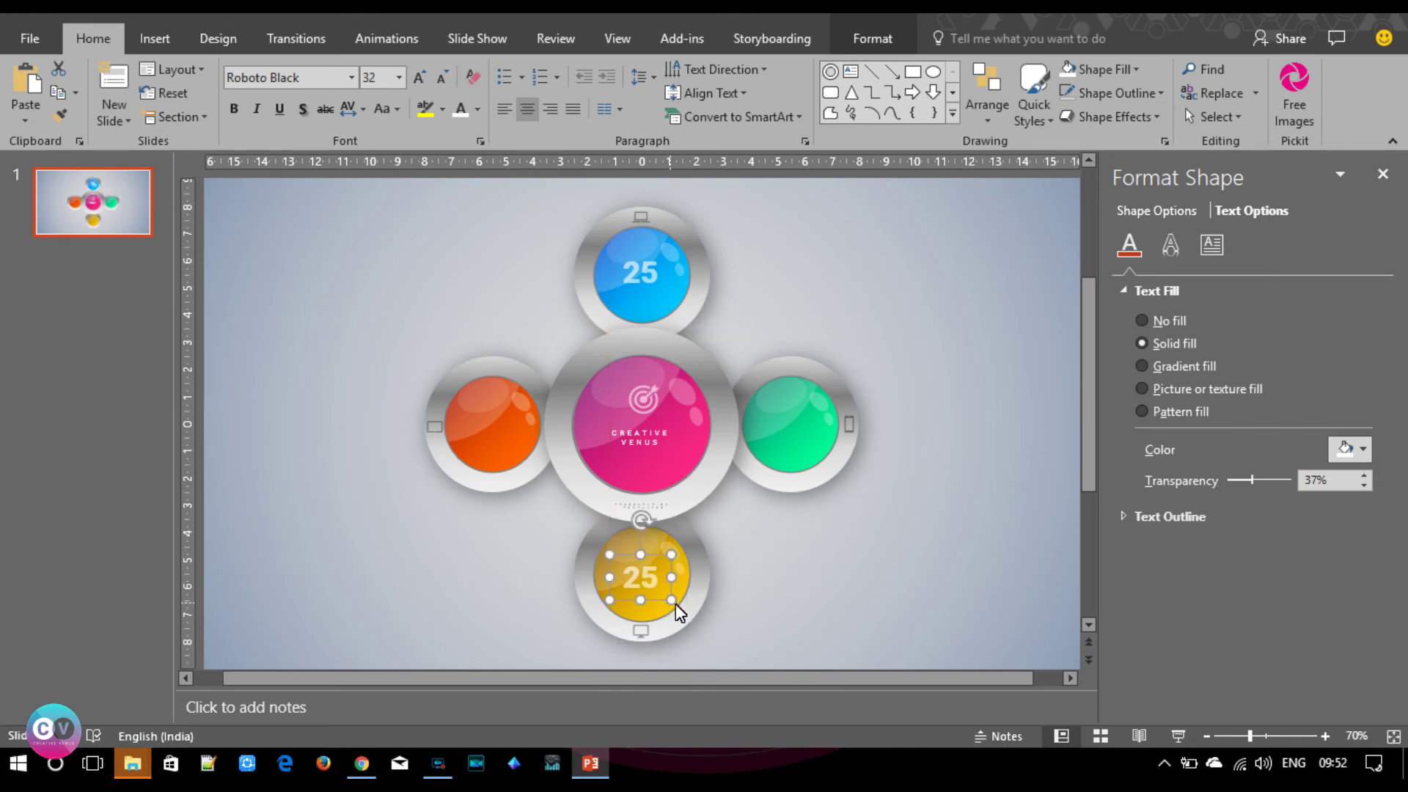
{"action": "key", "text": "Right"}
Place further copies of the 25 on the green and orange spheres.
{"action": "key", "text": "ctrl+v"}
{"action": "left_click_drag", "start_coordinate": [669, 614], "coordinate": [814, 461]}
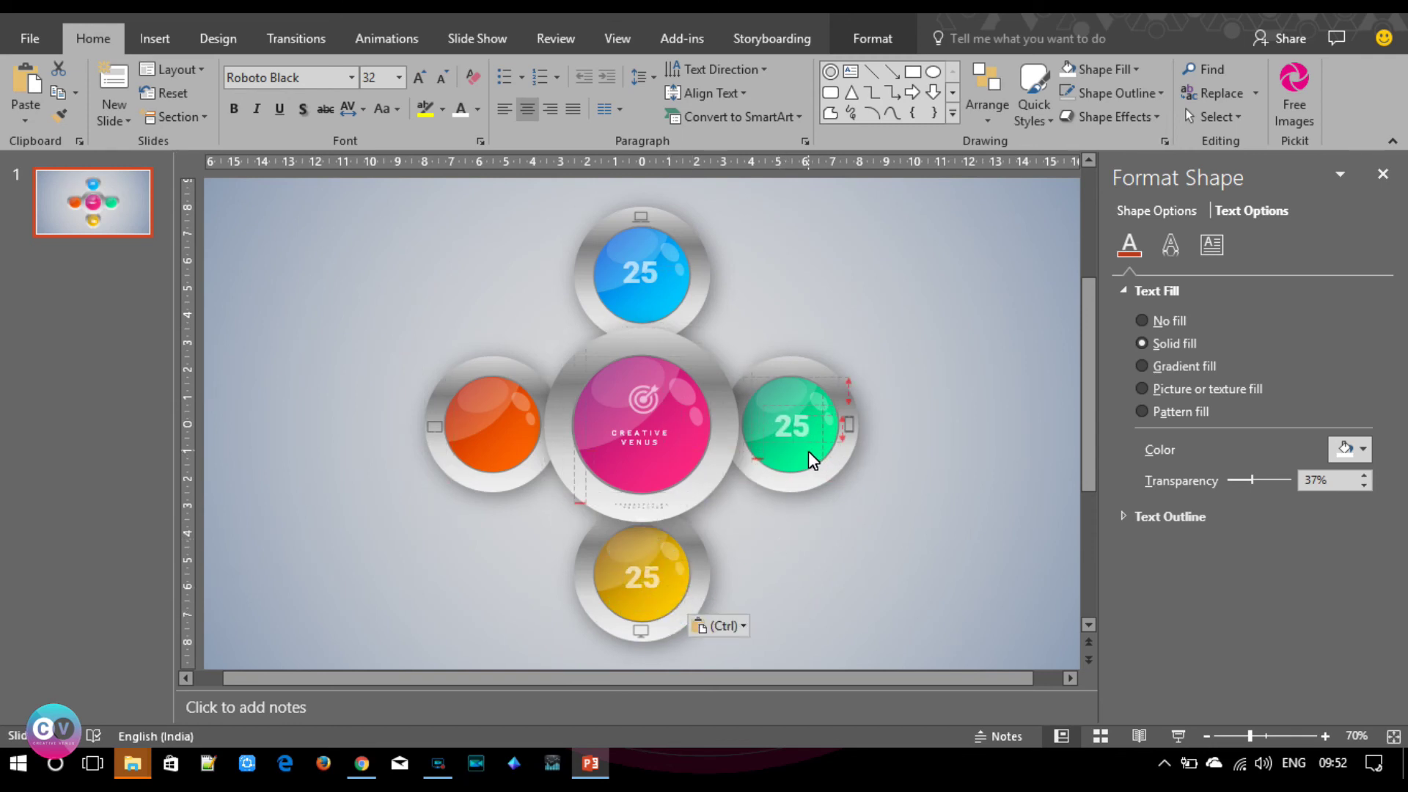
{"action": "left_click_drag", "start_coordinate": [811, 451], "coordinate": [511, 451]}
{"action": "key", "text": "ctrl+v"}
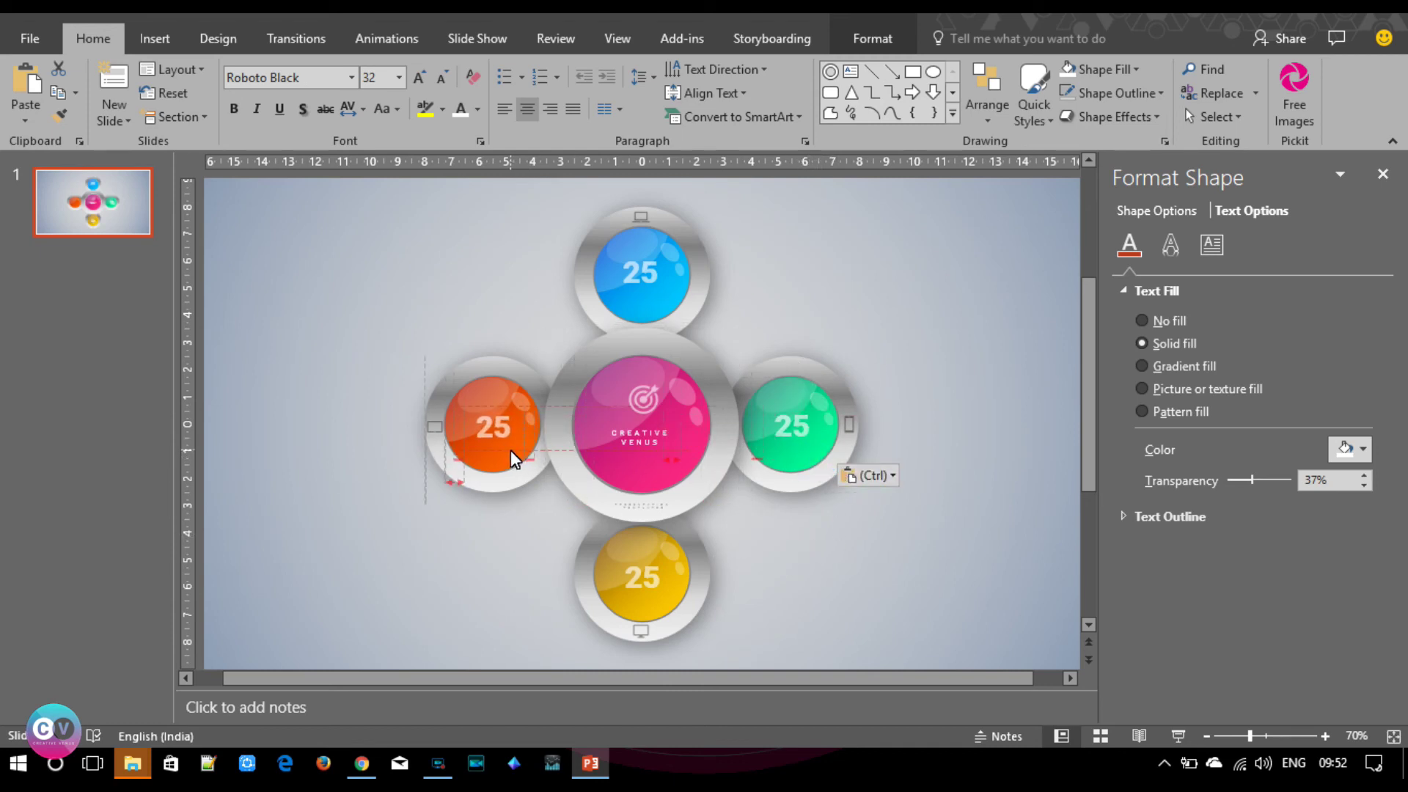
{"action": "left_click_drag", "start_coordinate": [510, 450], "coordinate": [511, 450]}
{"action": "left_click", "coordinate": [947, 611]}
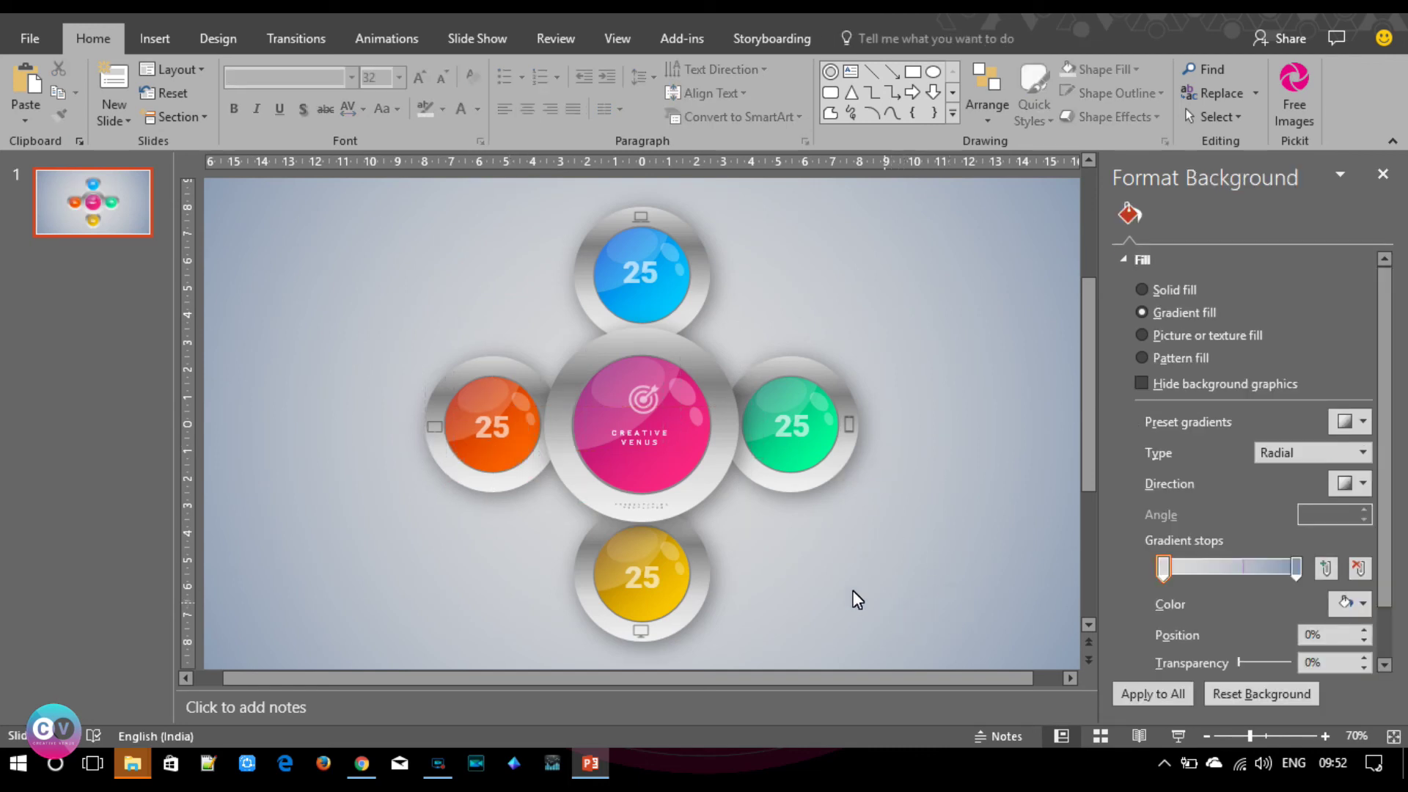
Increase the PRESENTATION TEMPLATES tagline from 3 pt to 5 pt and widen its box.
{"action": "left_click", "coordinate": [650, 504]}
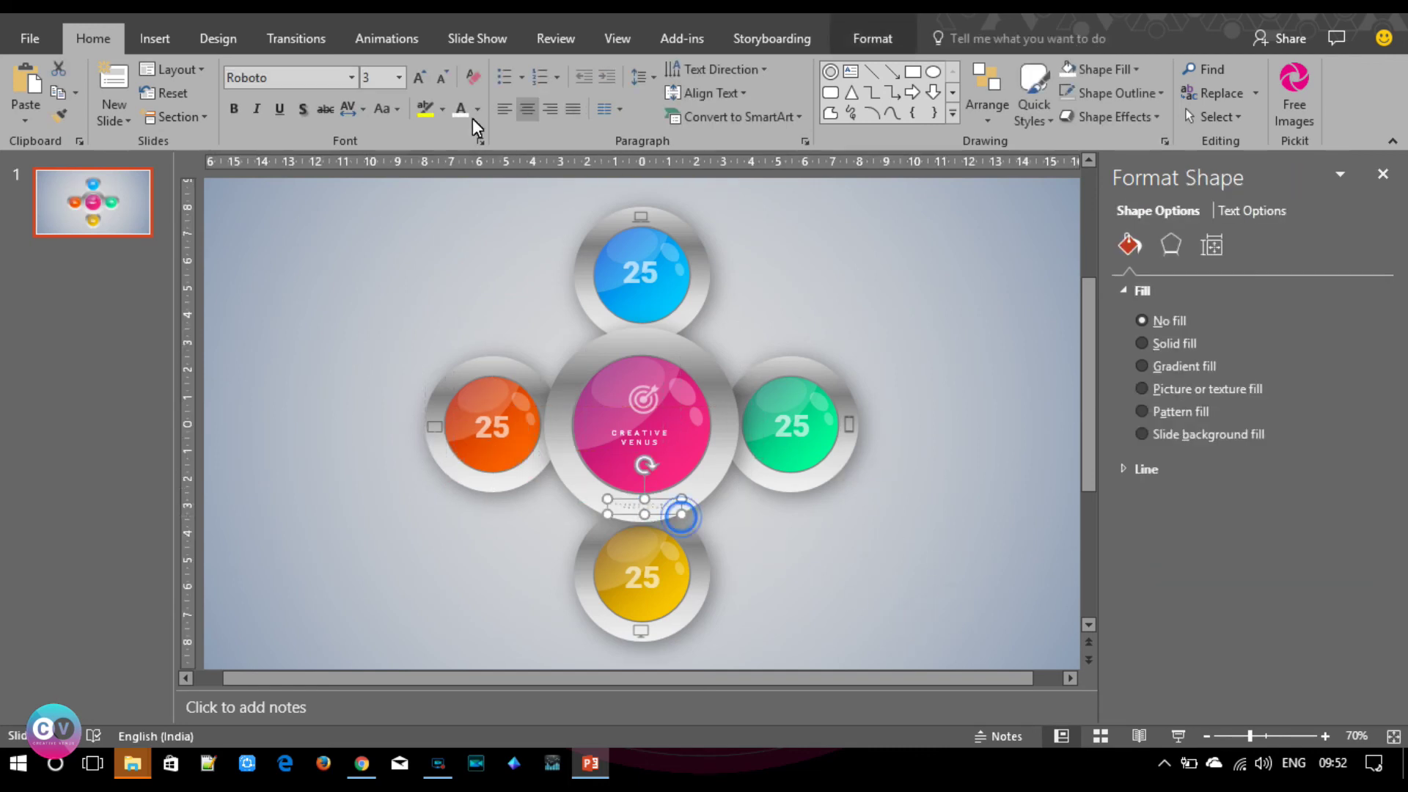
{"action": "left_click", "coordinate": [423, 79]}
{"action": "left_click", "coordinate": [422, 79]}
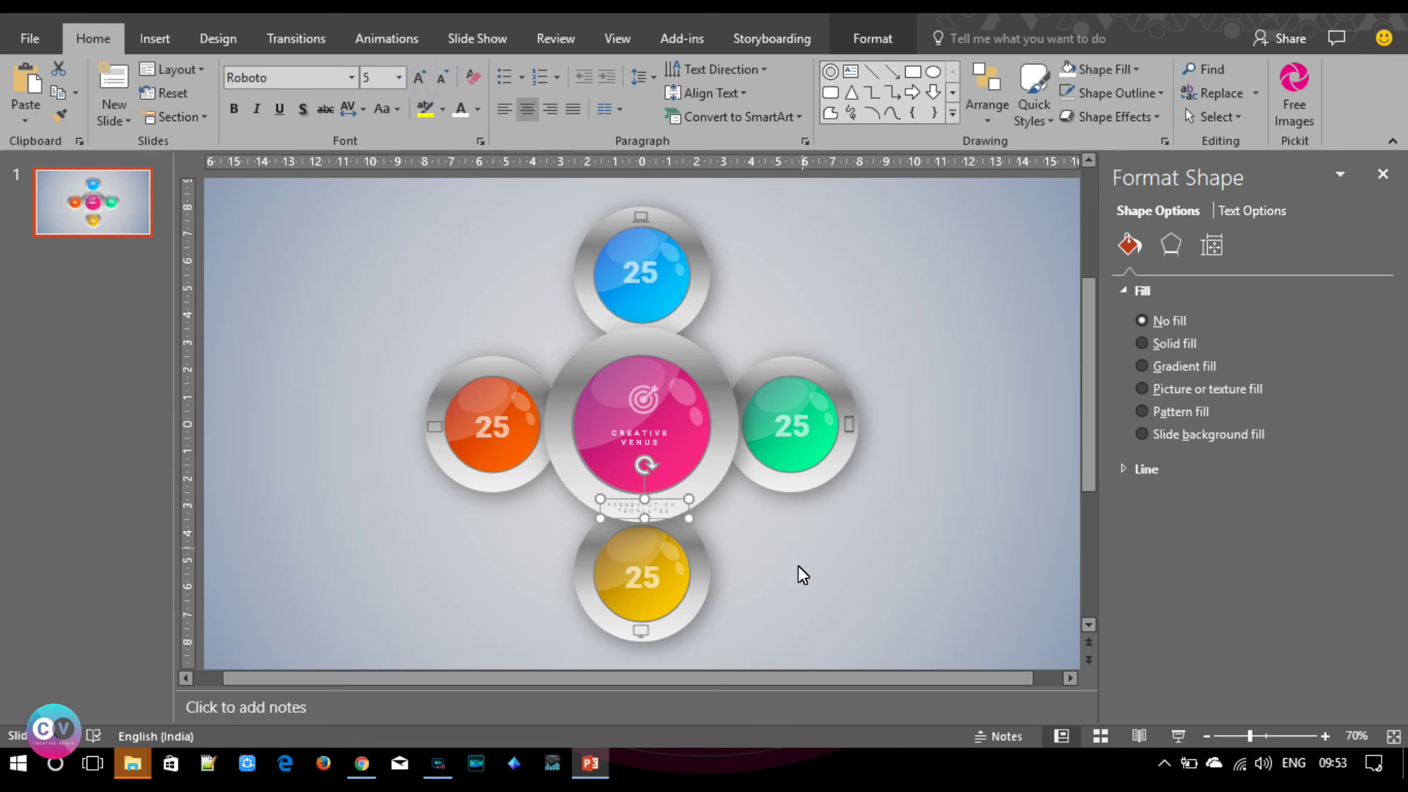
{"action": "left_click_drag", "start_coordinate": [680, 497], "coordinate": [692, 499]}
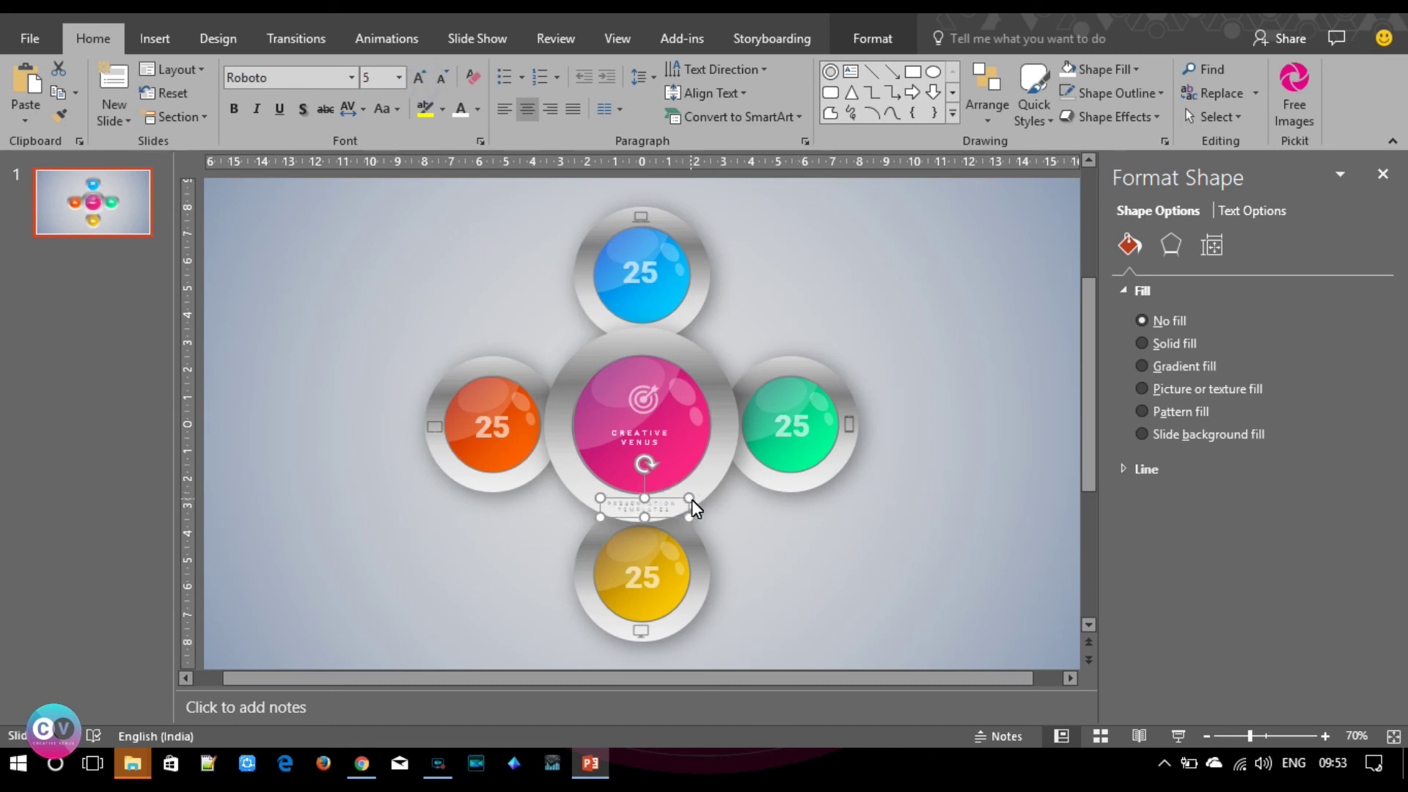
{"action": "left_click", "coordinate": [877, 556]}
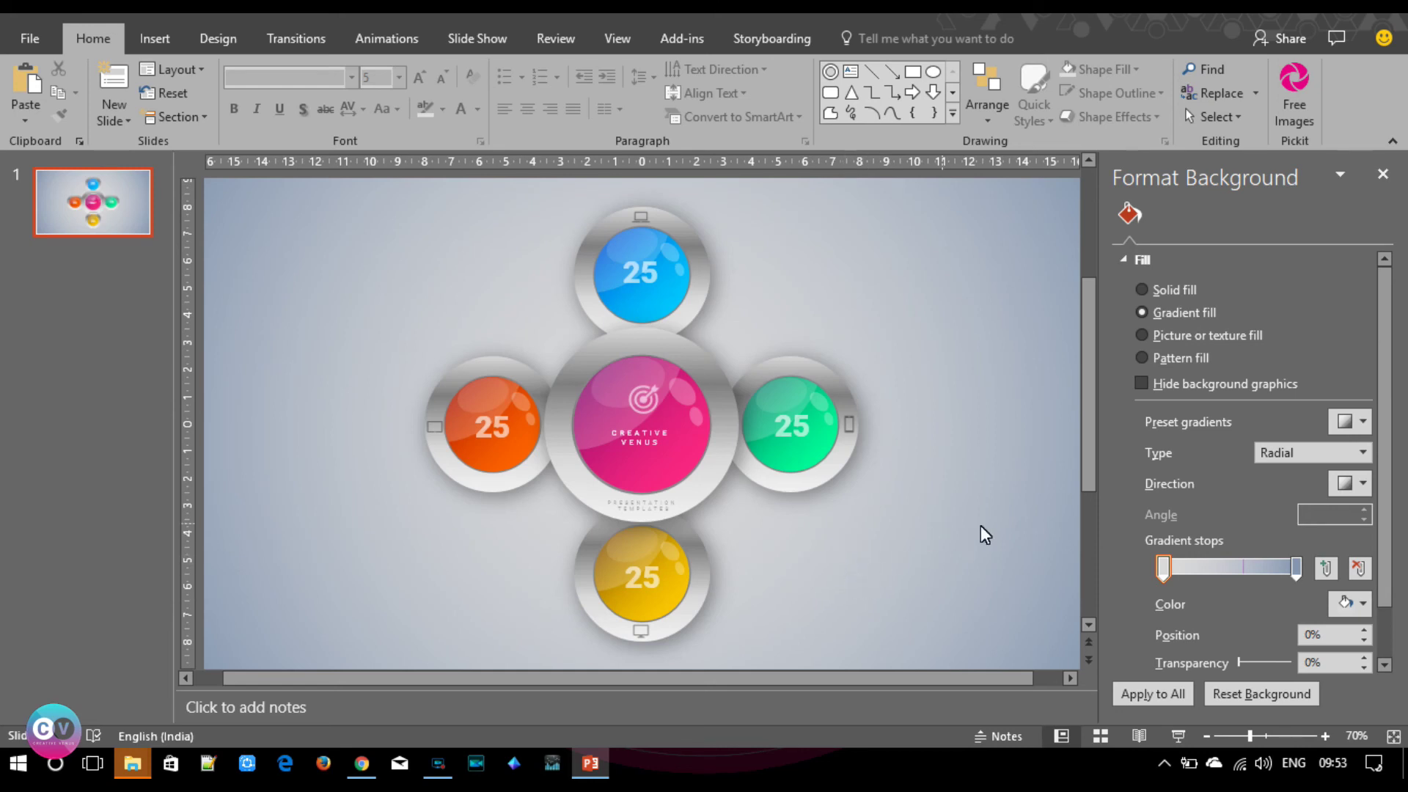
{"action": "left_click", "coordinate": [1206, 735]}
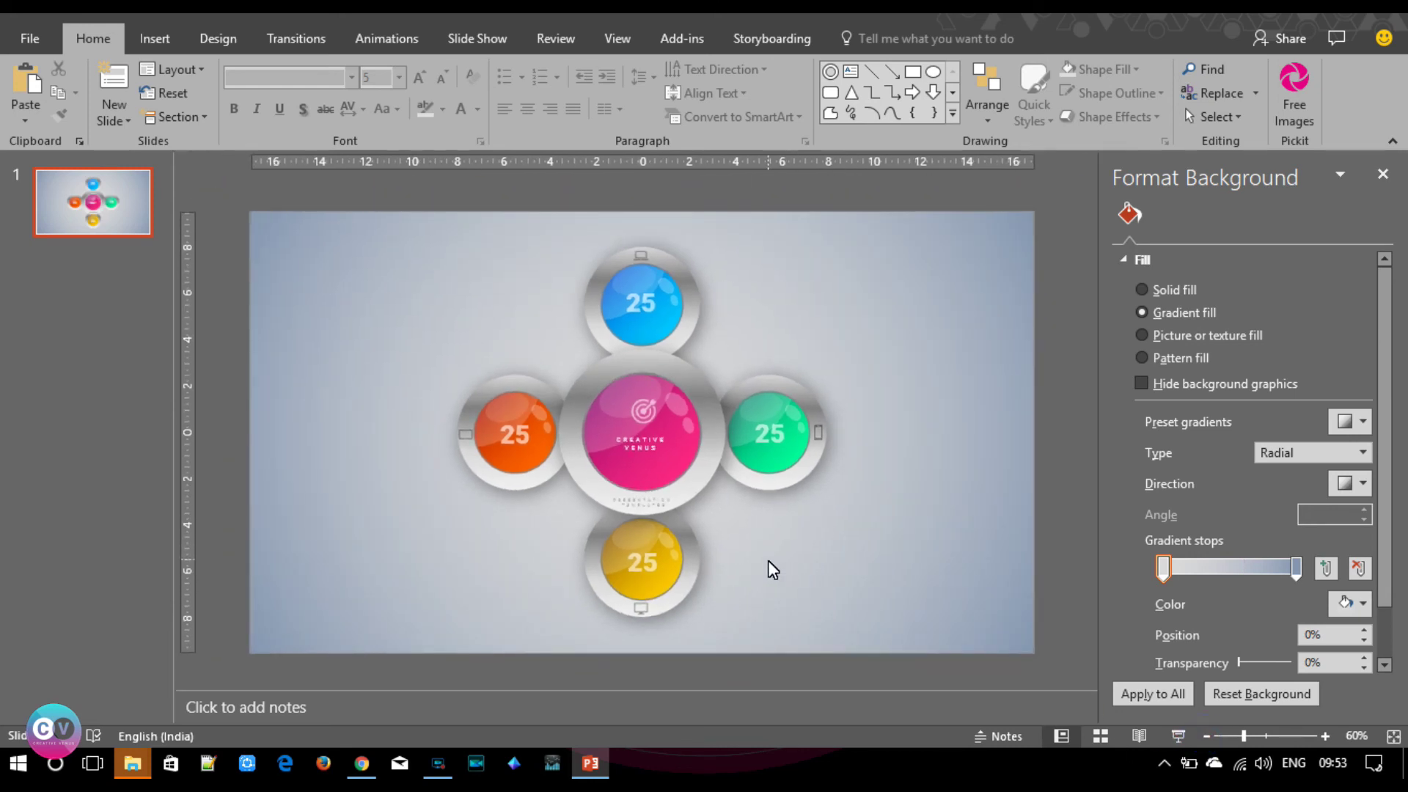
Draw a large circle centred over the cross and send it to the back.
{"action": "left_click", "coordinate": [155, 38]}
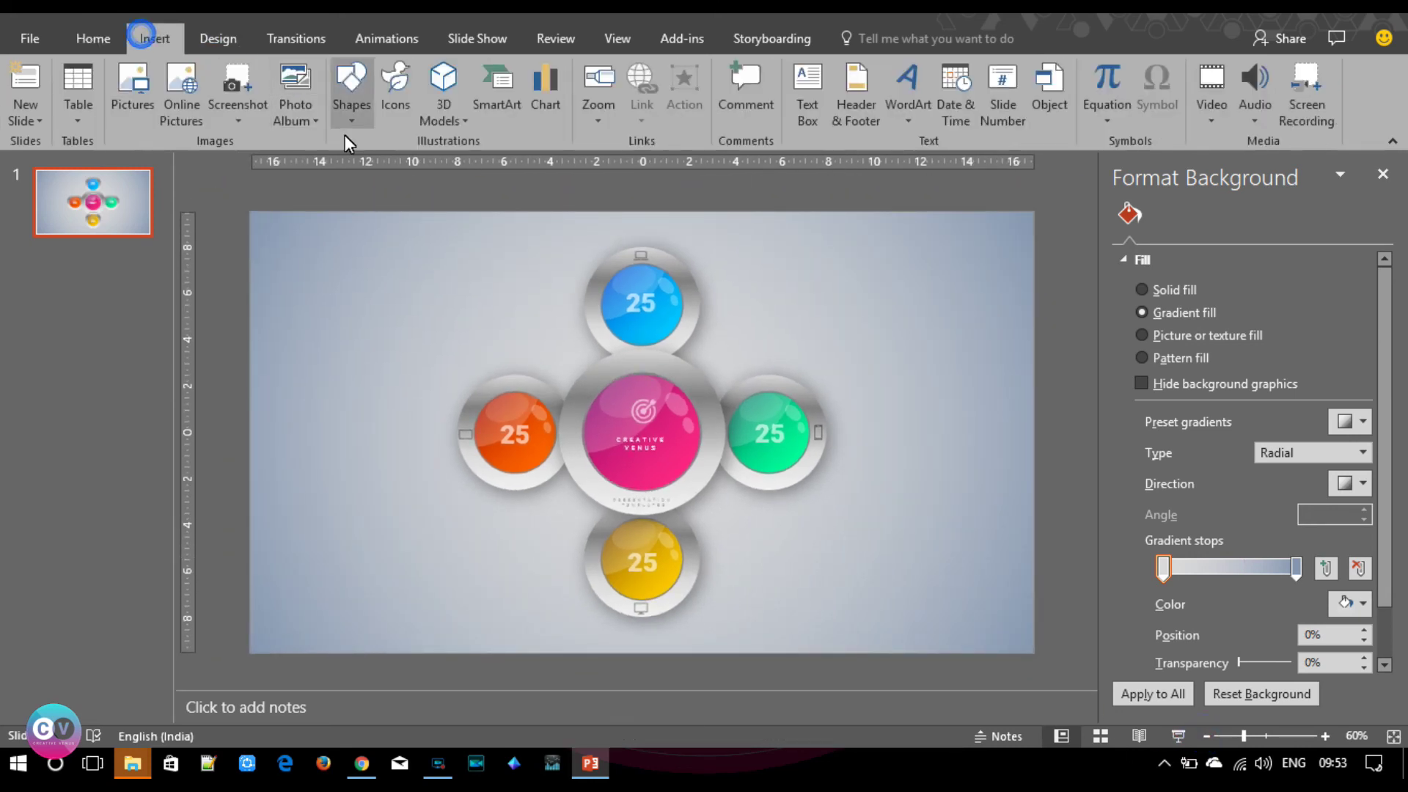
{"action": "left_click", "coordinate": [345, 117]}
{"action": "left_click", "coordinate": [445, 162]}
{"action": "left_click_drag", "start_coordinate": [418, 247], "coordinate": [838, 425]}
{"action": "left_click_drag", "start_coordinate": [728, 490], "coordinate": [742, 480]}
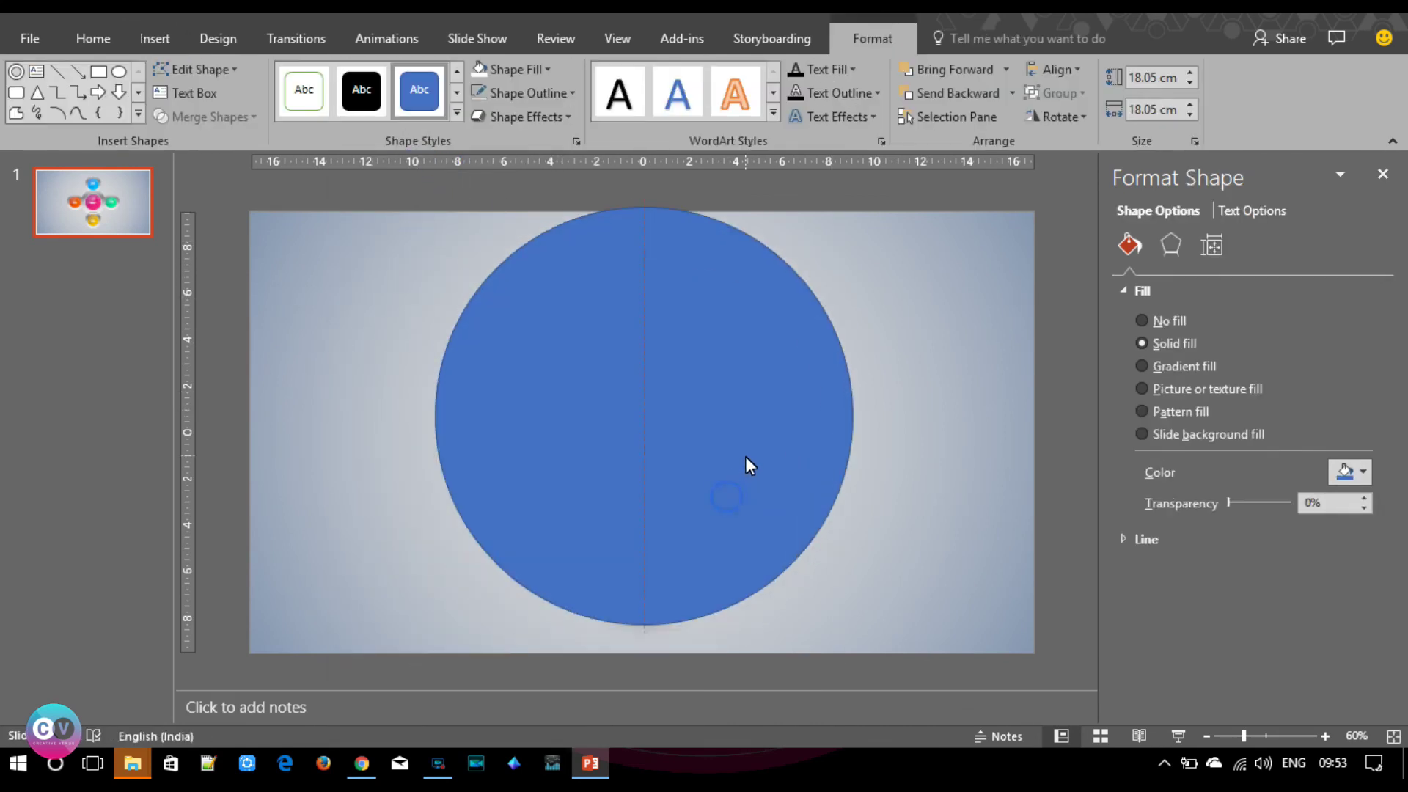
{"action": "right_click", "coordinate": [688, 437]}
{"action": "left_click", "coordinate": [774, 244]}
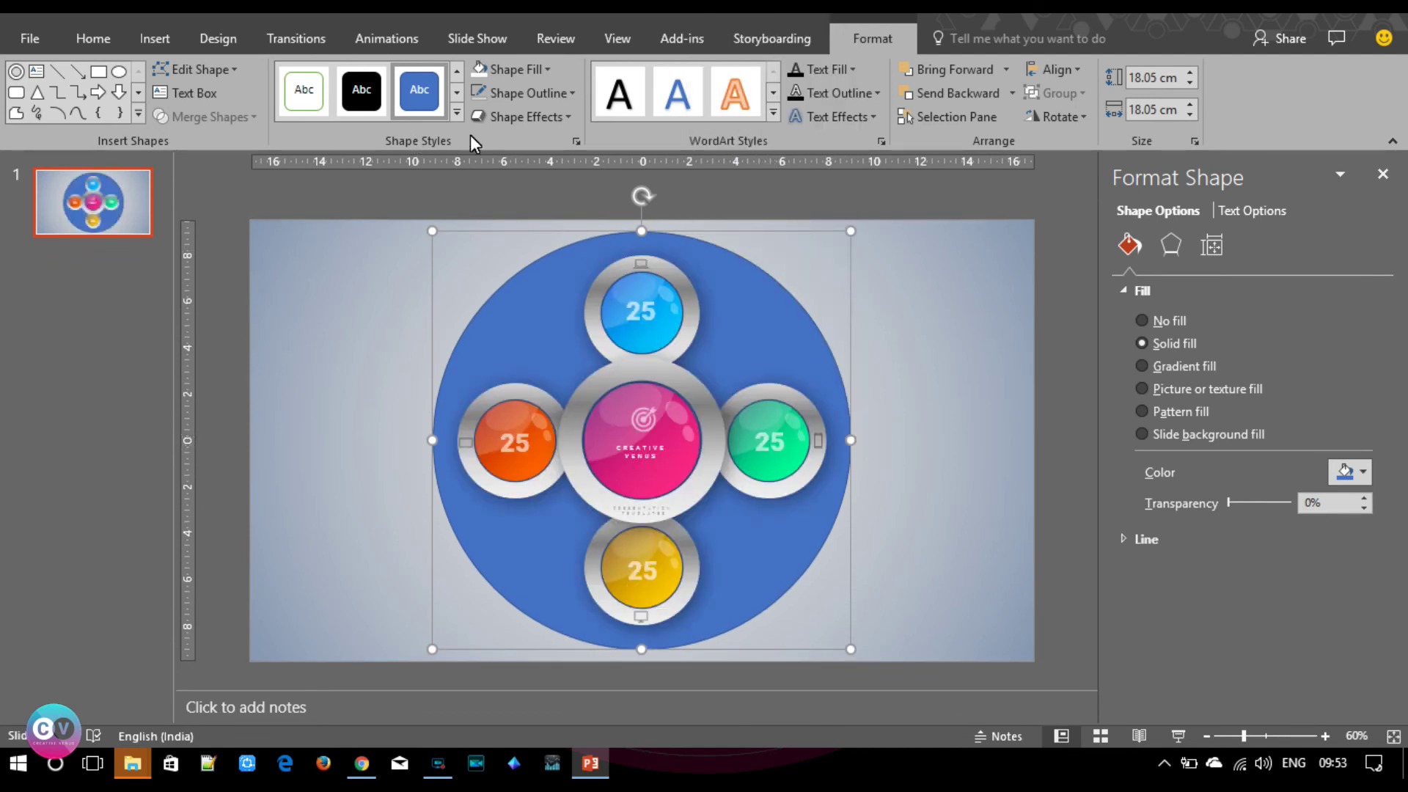
Fill the backdrop circle black with a high transparency so it is faint.
{"action": "left_click", "coordinate": [481, 98]}
{"action": "left_click", "coordinate": [543, 68]}
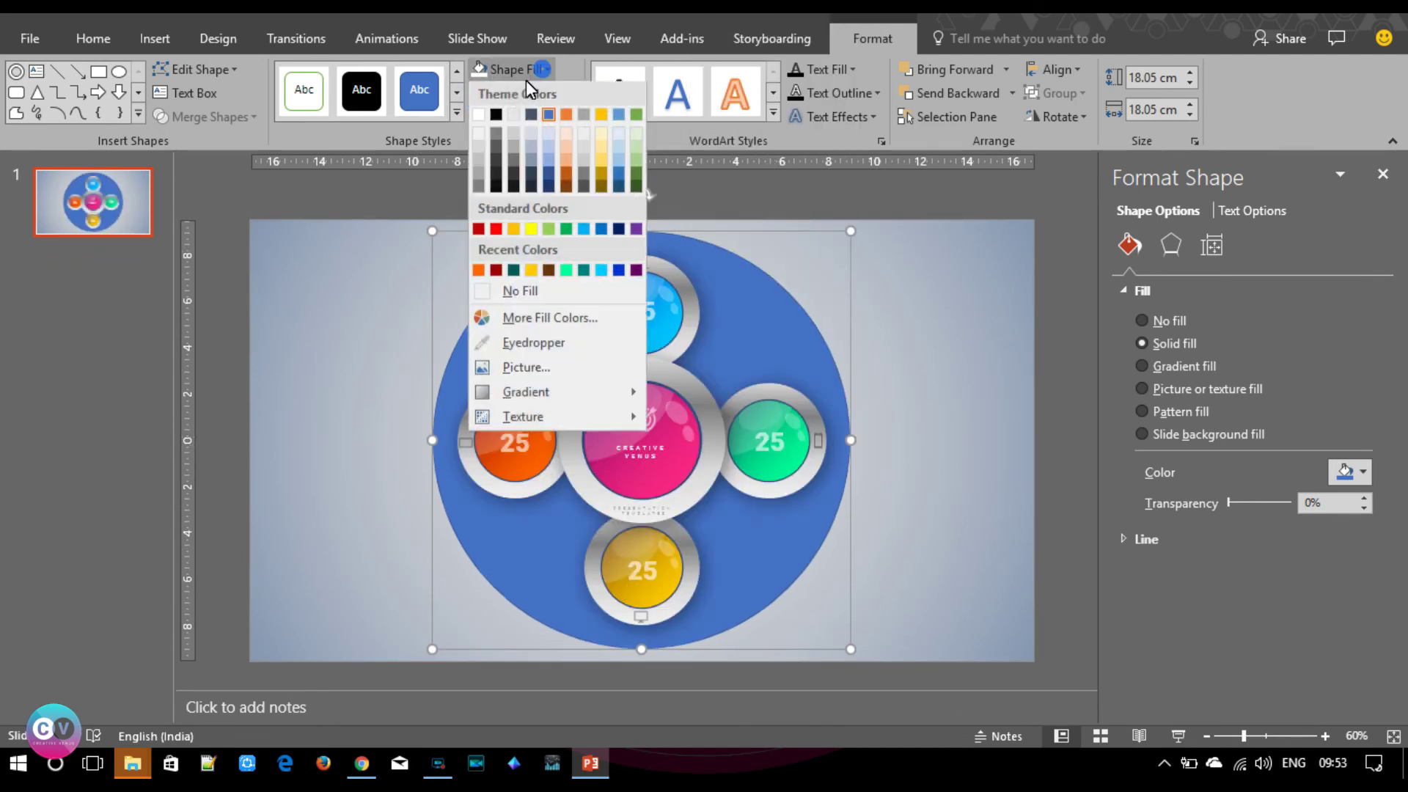
{"action": "left_click", "coordinate": [500, 117]}
{"action": "left_click_drag", "start_coordinate": [1225, 504], "coordinate": [1286, 504]}
{"action": "left_click", "coordinate": [936, 534]}
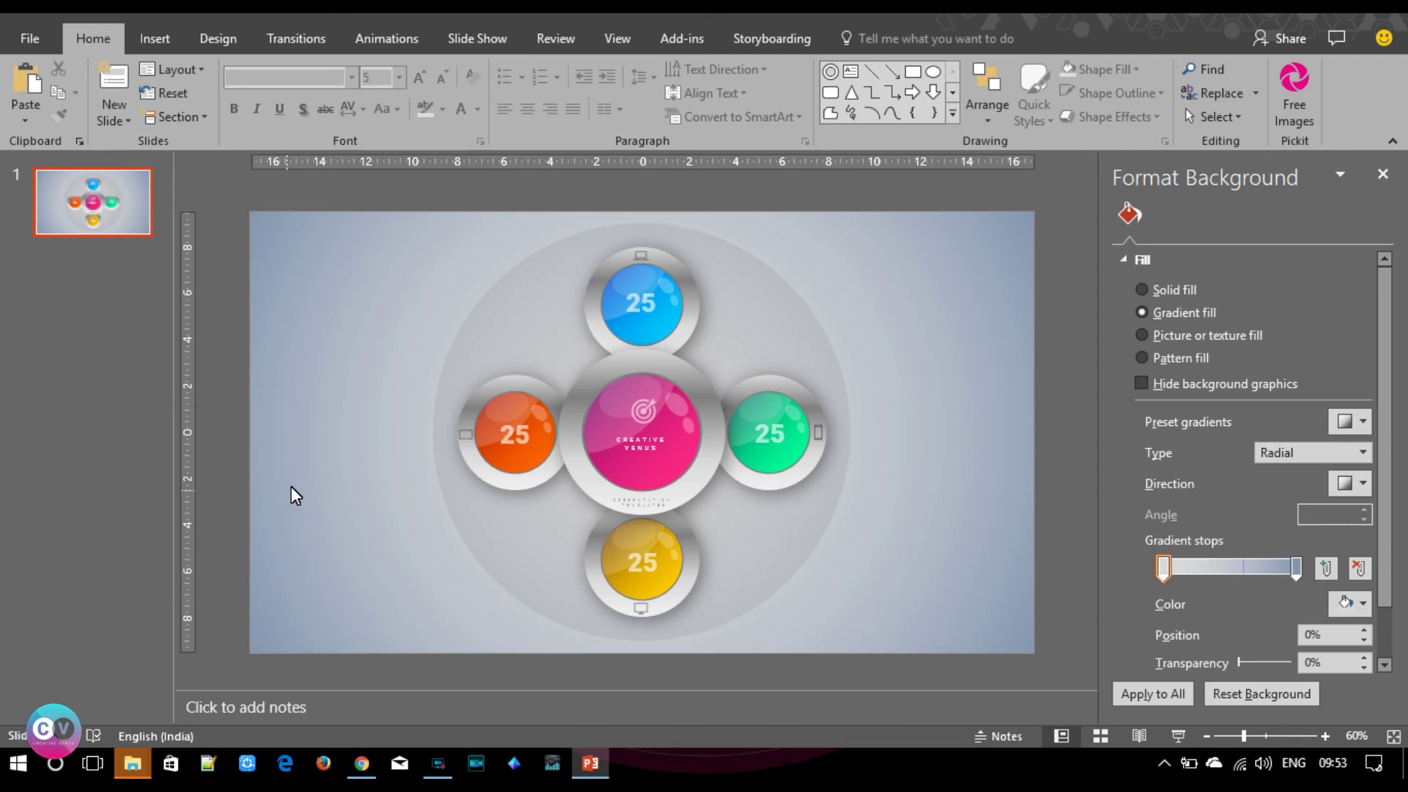
{"action": "right_click", "coordinate": [88, 203]}
Duplicate slide 1 and set both radial gradient stops of its background to black.
{"action": "left_click", "coordinate": [151, 341]}
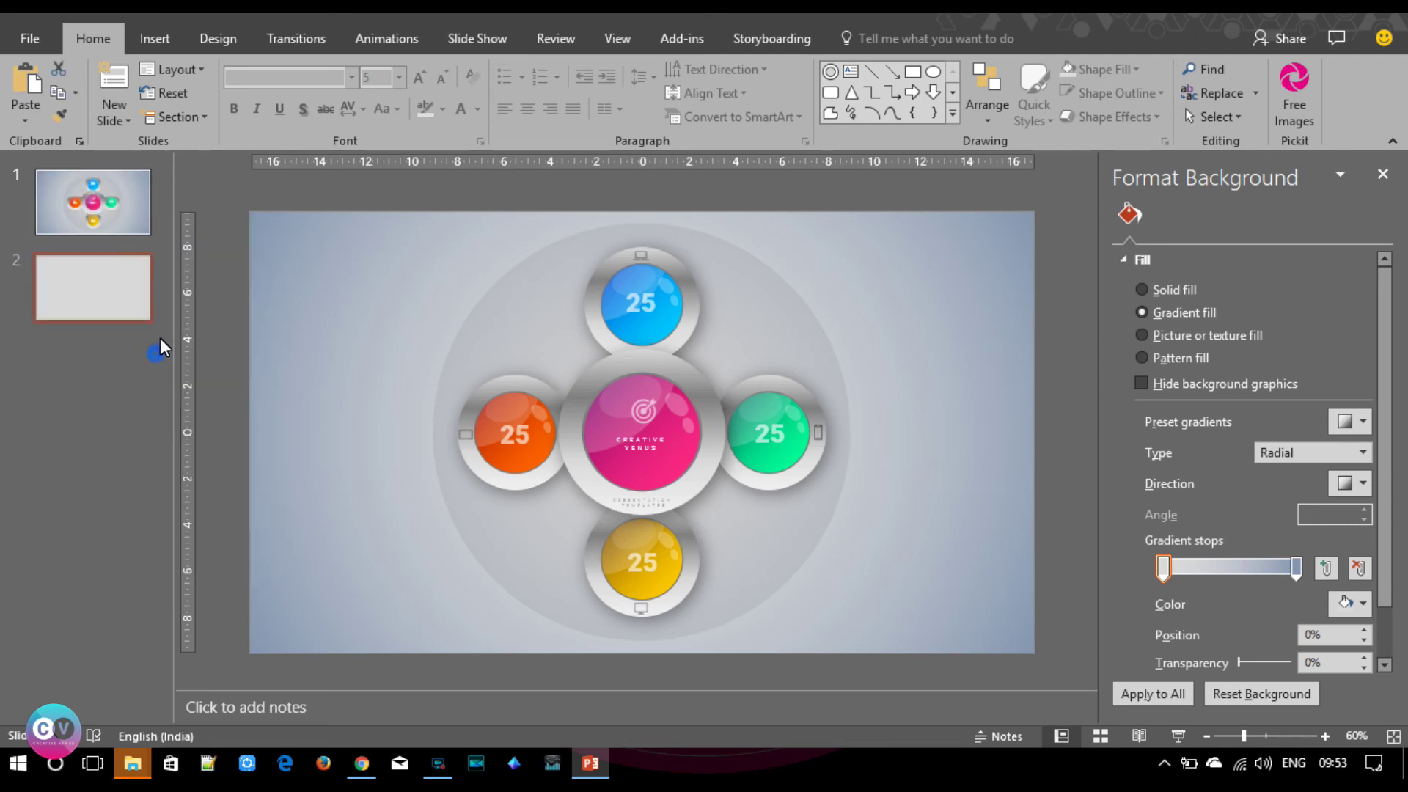
{"action": "left_click", "coordinate": [337, 497]}
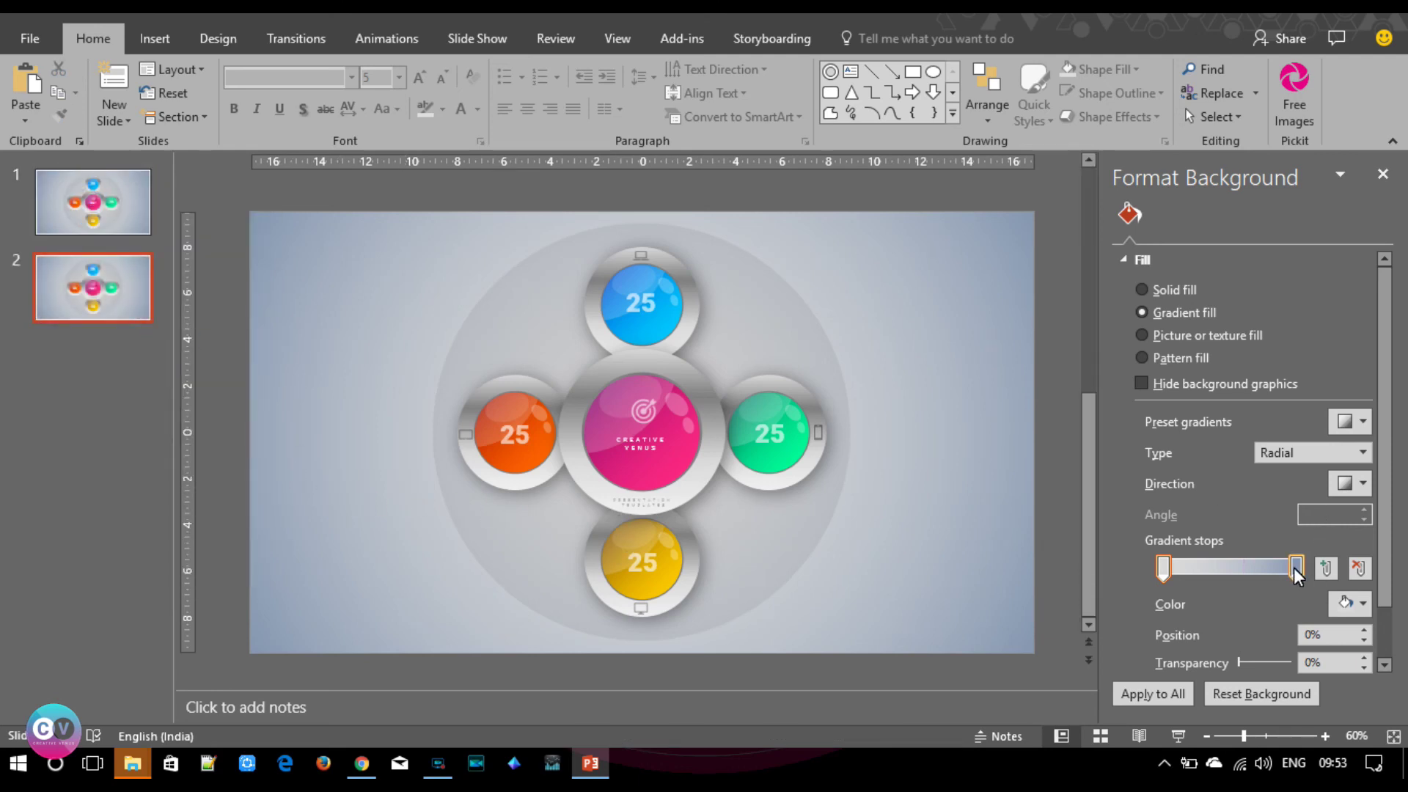
{"action": "left_click", "coordinate": [1295, 569]}
{"action": "left_click", "coordinate": [1297, 567]}
{"action": "left_click", "coordinate": [1349, 606]}
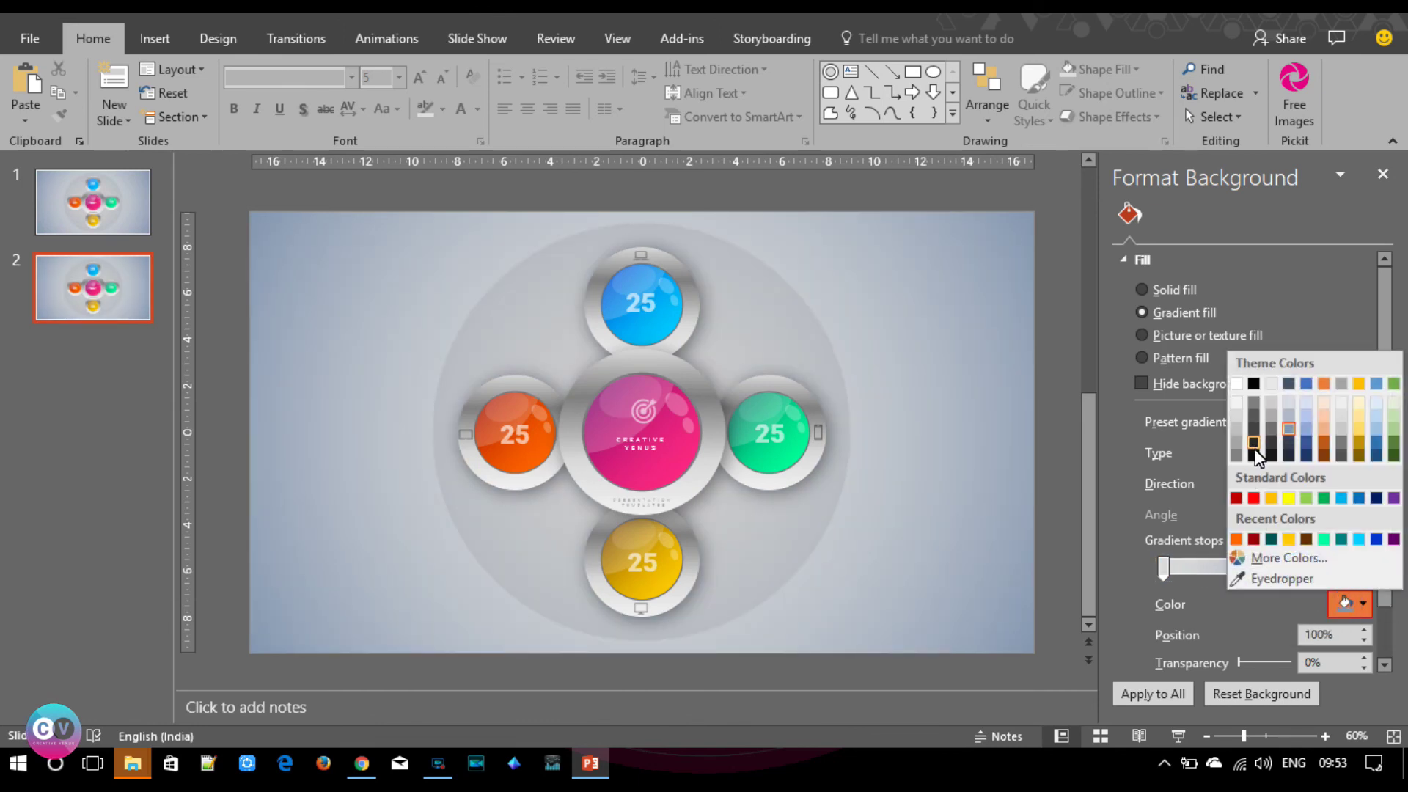
{"action": "left_click", "coordinate": [1255, 450]}
{"action": "left_click", "coordinate": [1164, 567]}
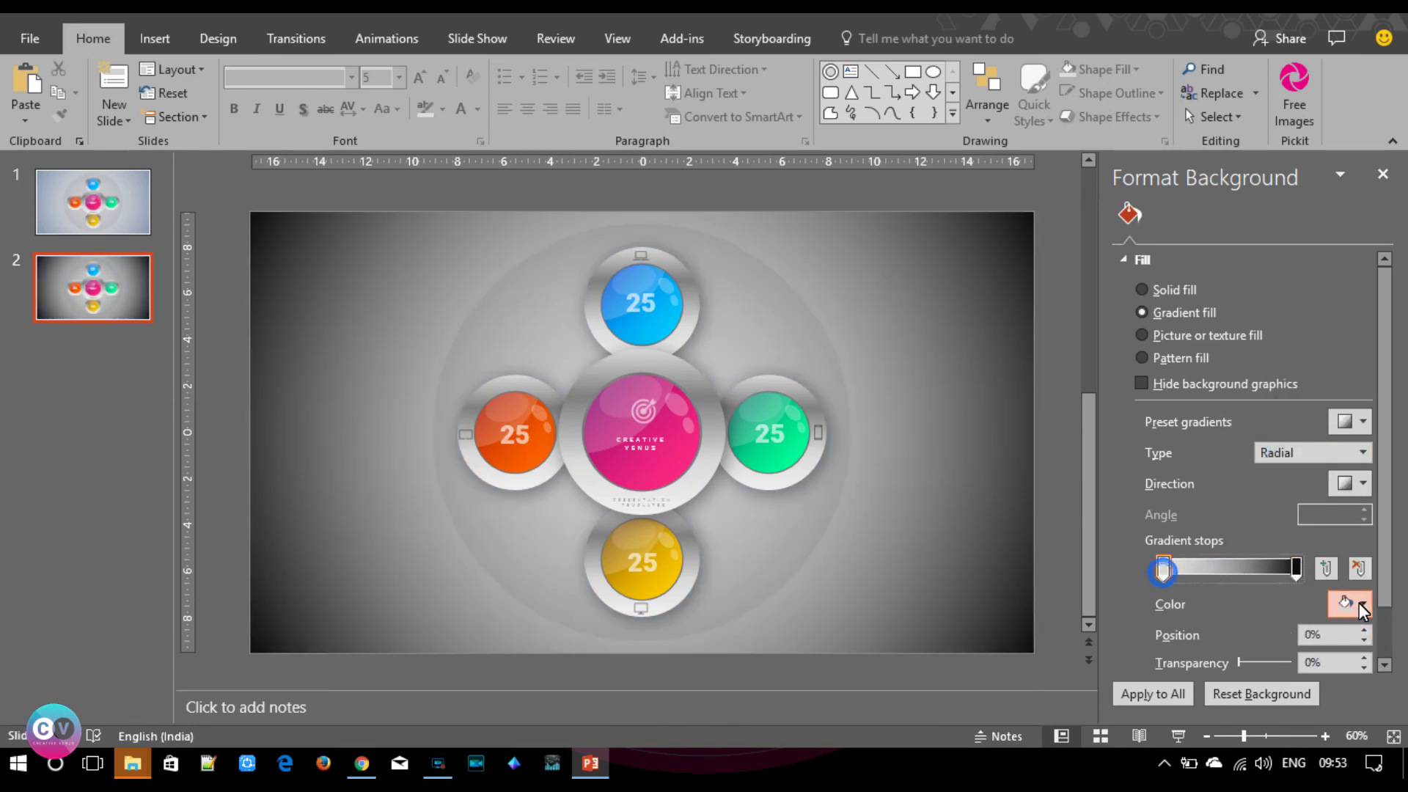
{"action": "left_click", "coordinate": [1357, 602]}
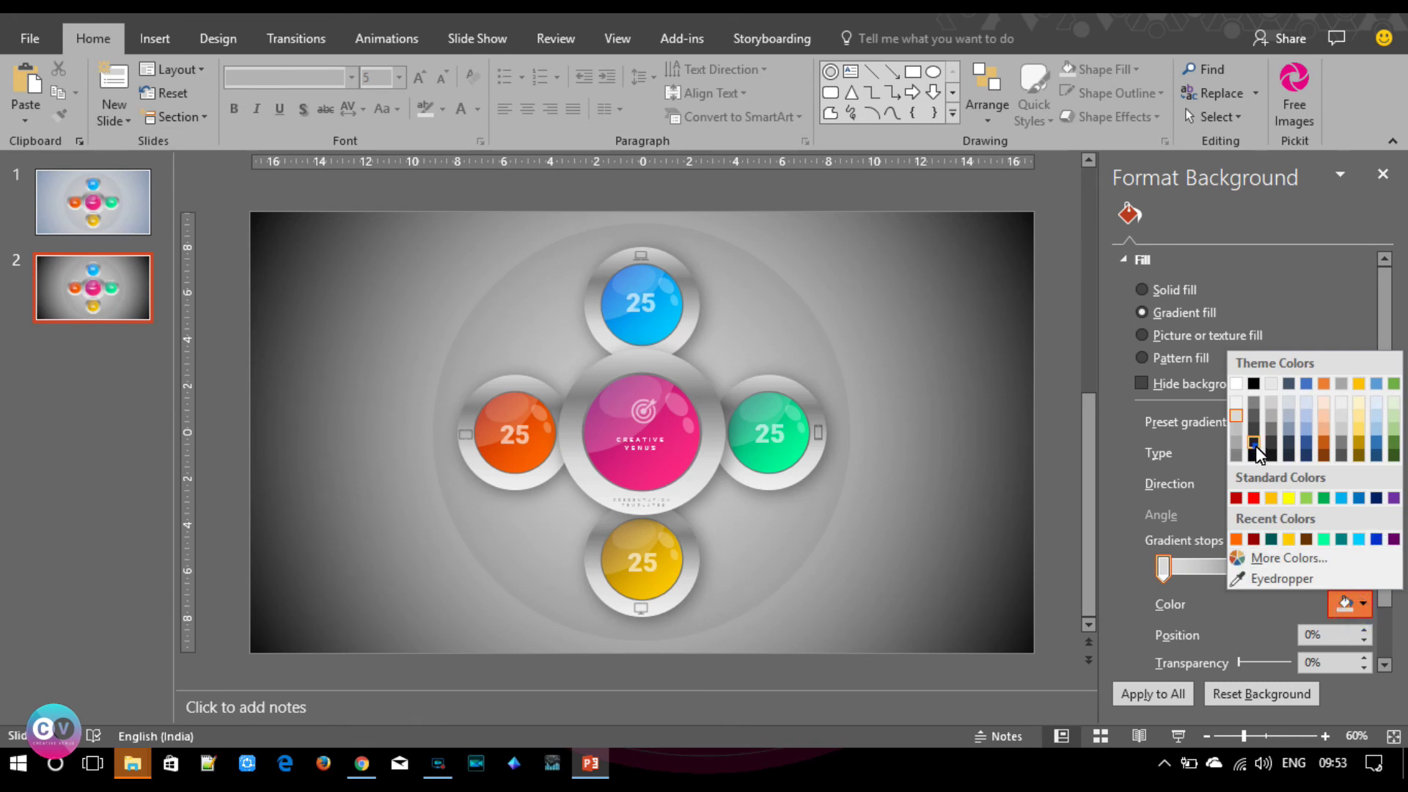
{"action": "left_click", "coordinate": [1255, 445]}
Give the backdrop circle a light fill at about 96% transparency.
{"action": "left_click", "coordinate": [806, 522]}
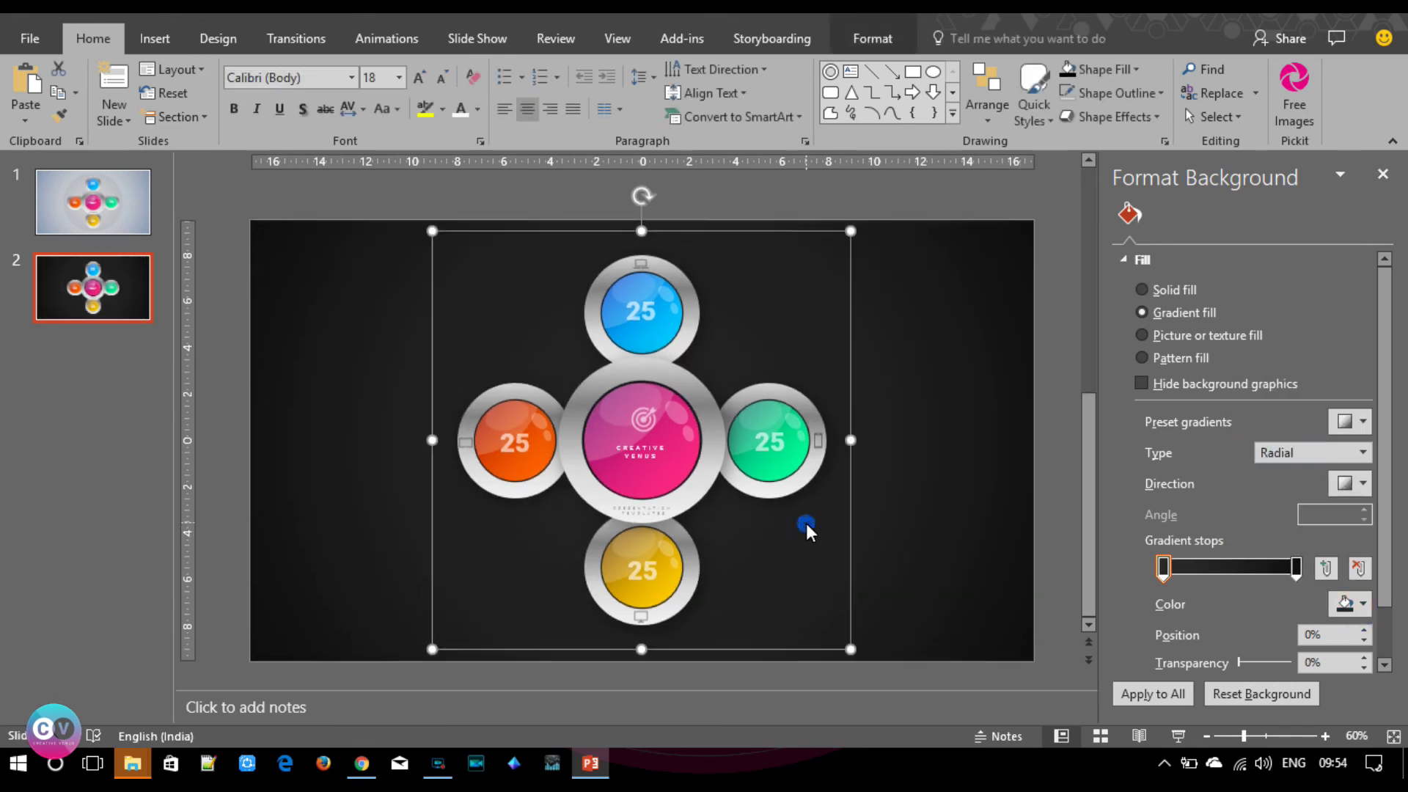
{"action": "left_click", "coordinate": [1349, 472]}
{"action": "left_click", "coordinate": [1254, 520]}
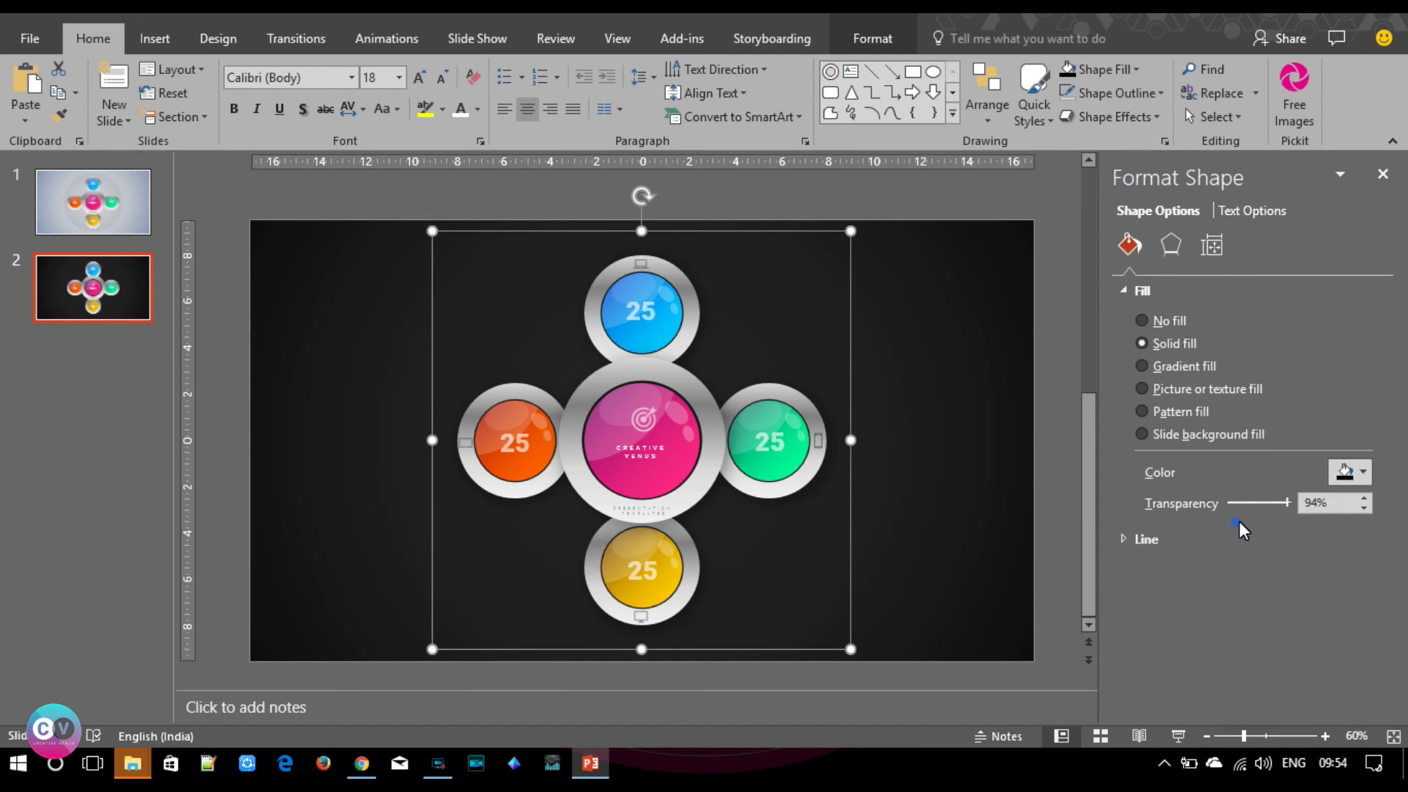
{"action": "left_click_drag", "start_coordinate": [1282, 503], "coordinate": [1283, 500]}
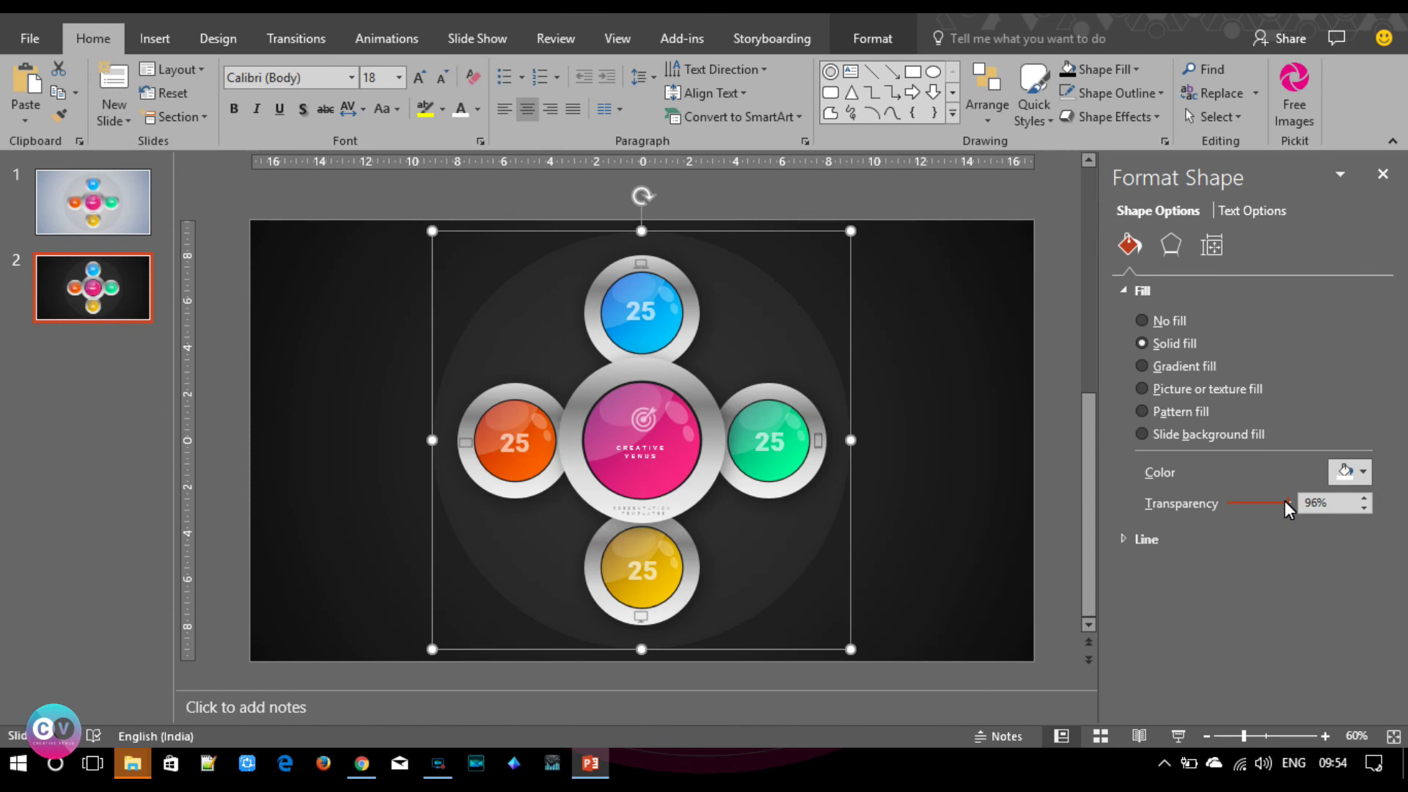
{"action": "left_click", "coordinate": [1009, 575]}
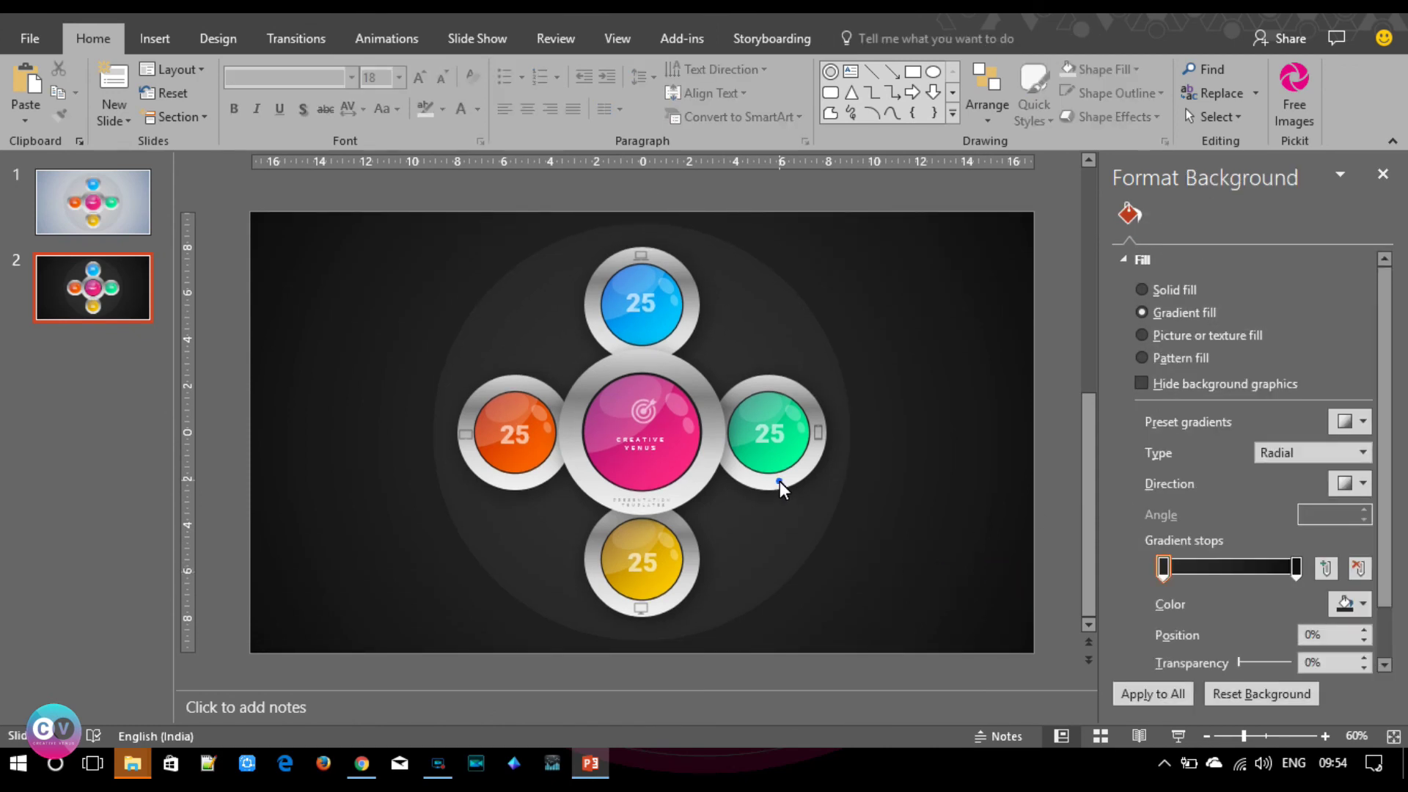
Give the five silver rings a tight touching reflection shrunk to 14% size.
{"action": "left_click", "coordinate": [780, 483]}
{"action": "left_click", "coordinate": [670, 480], "text": "shift"}
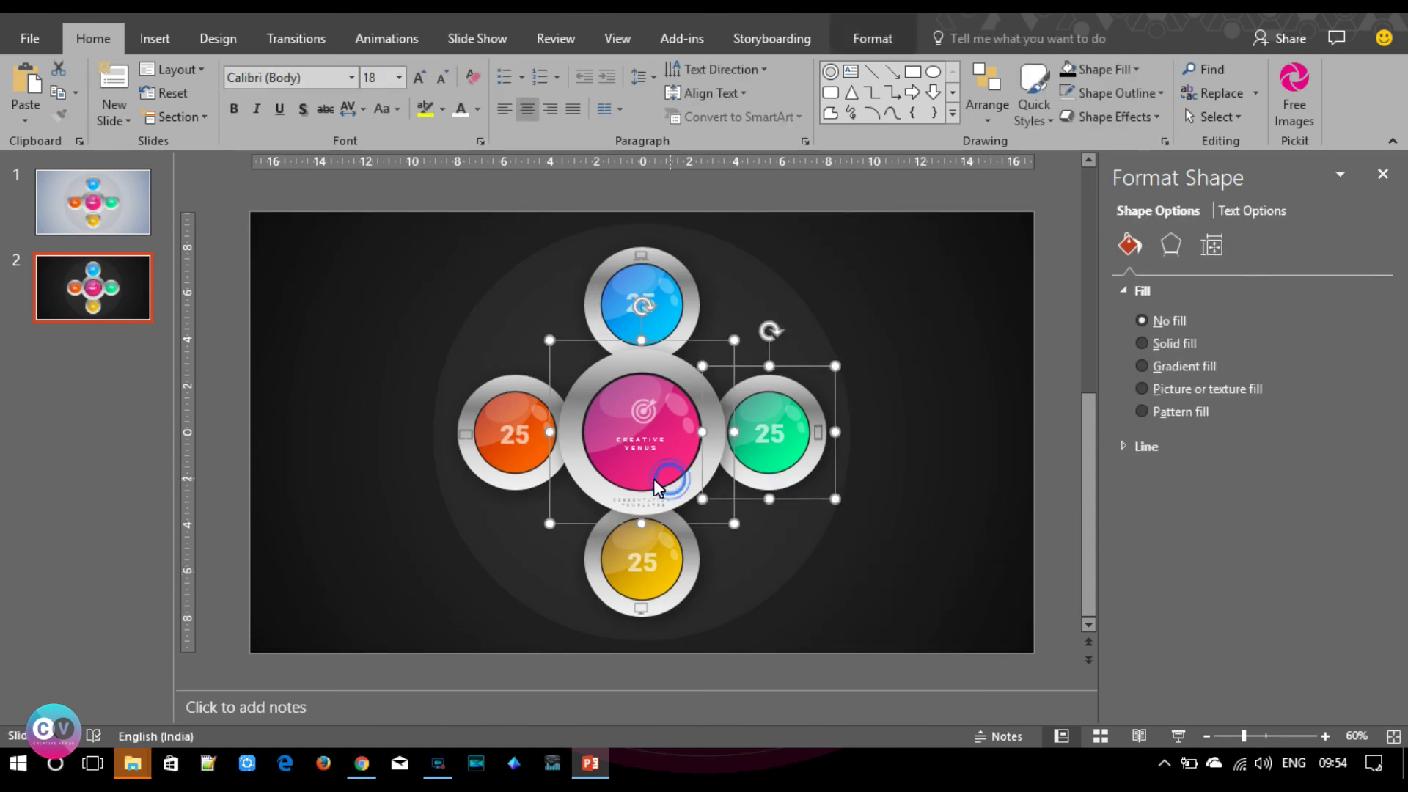
{"action": "left_click", "coordinate": [510, 474], "text": "shift"}
{"action": "left_click", "coordinate": [685, 327], "text": "shift"}
{"action": "left_click", "coordinate": [684, 591], "text": "shift"}
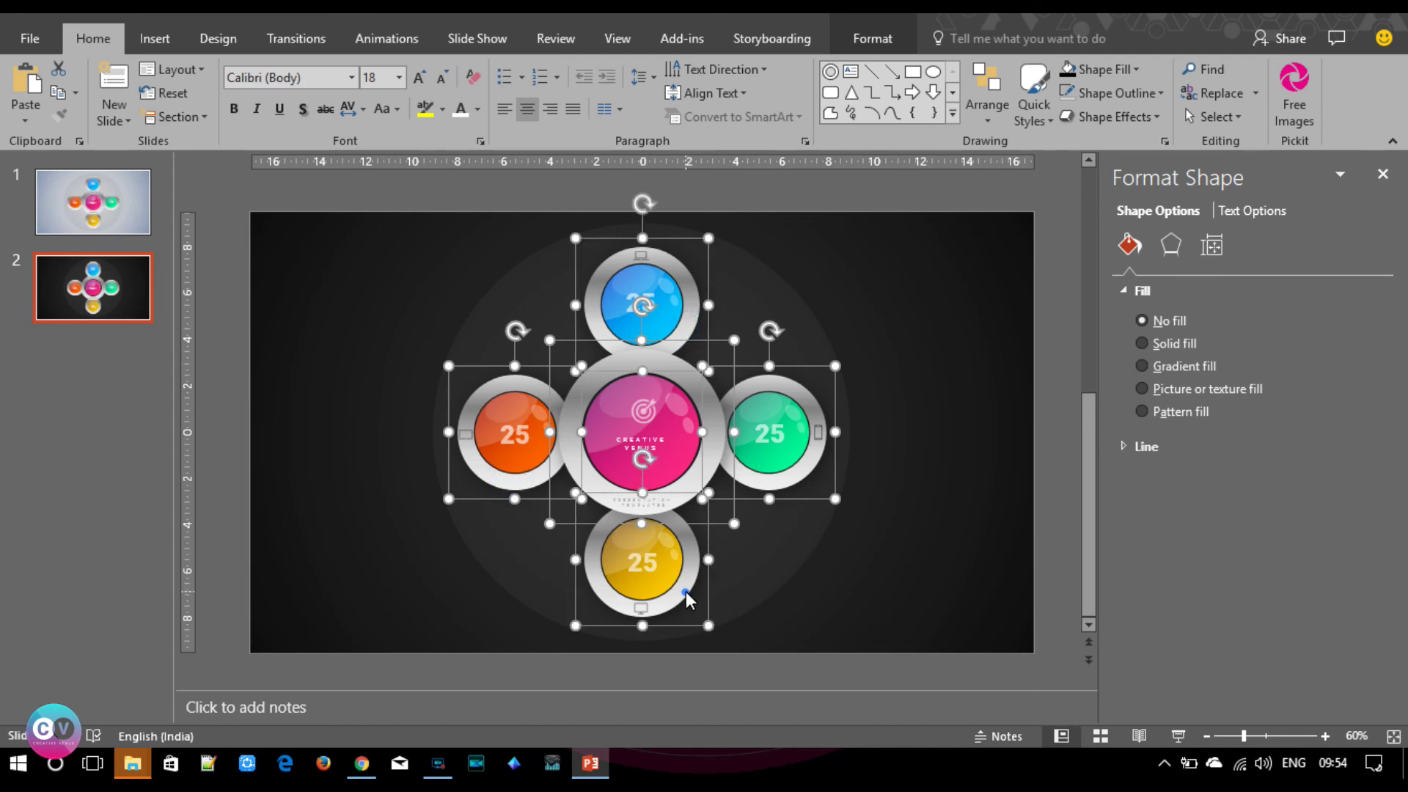
{"action": "left_click", "coordinate": [1171, 244]}
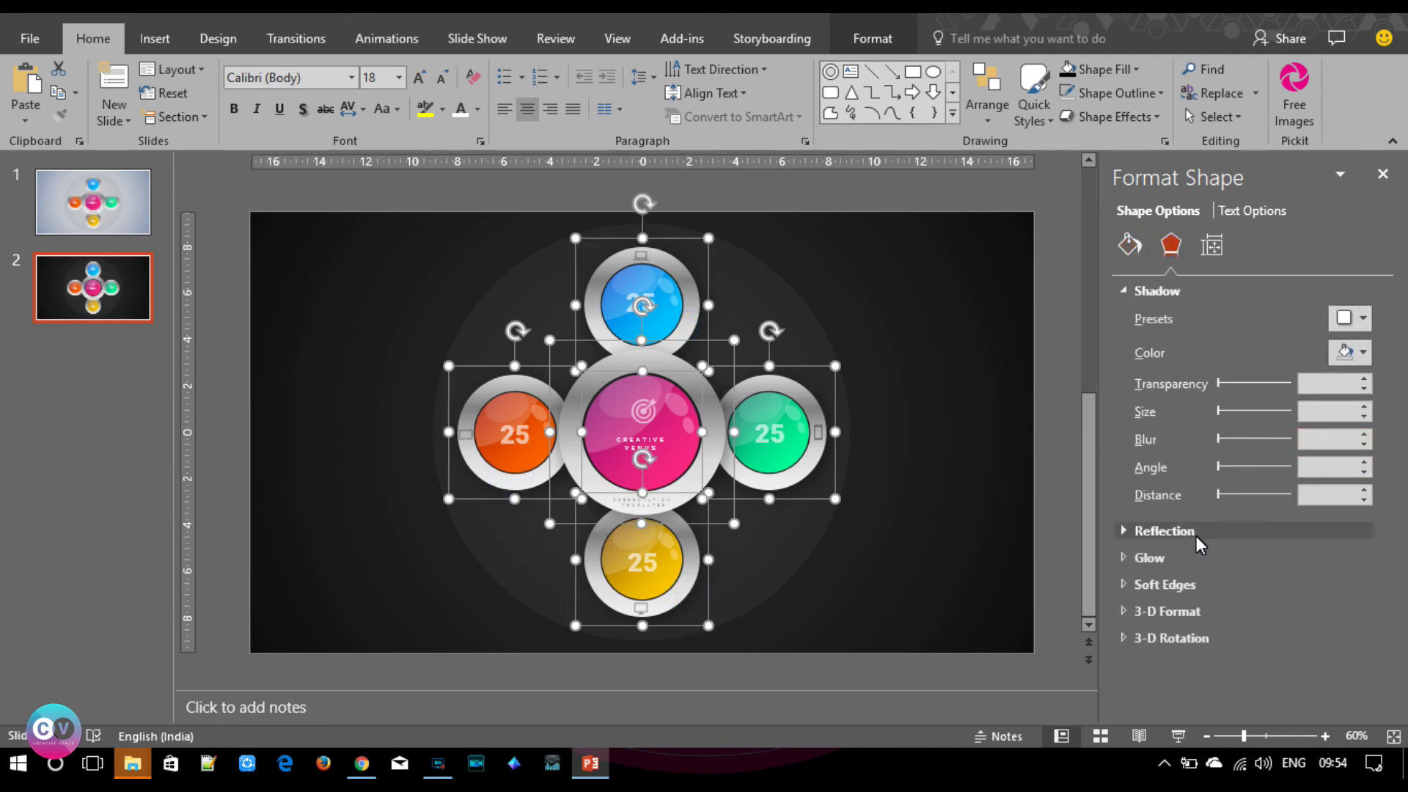
{"action": "left_click", "coordinate": [1195, 535]}
{"action": "left_click", "coordinate": [1359, 559]}
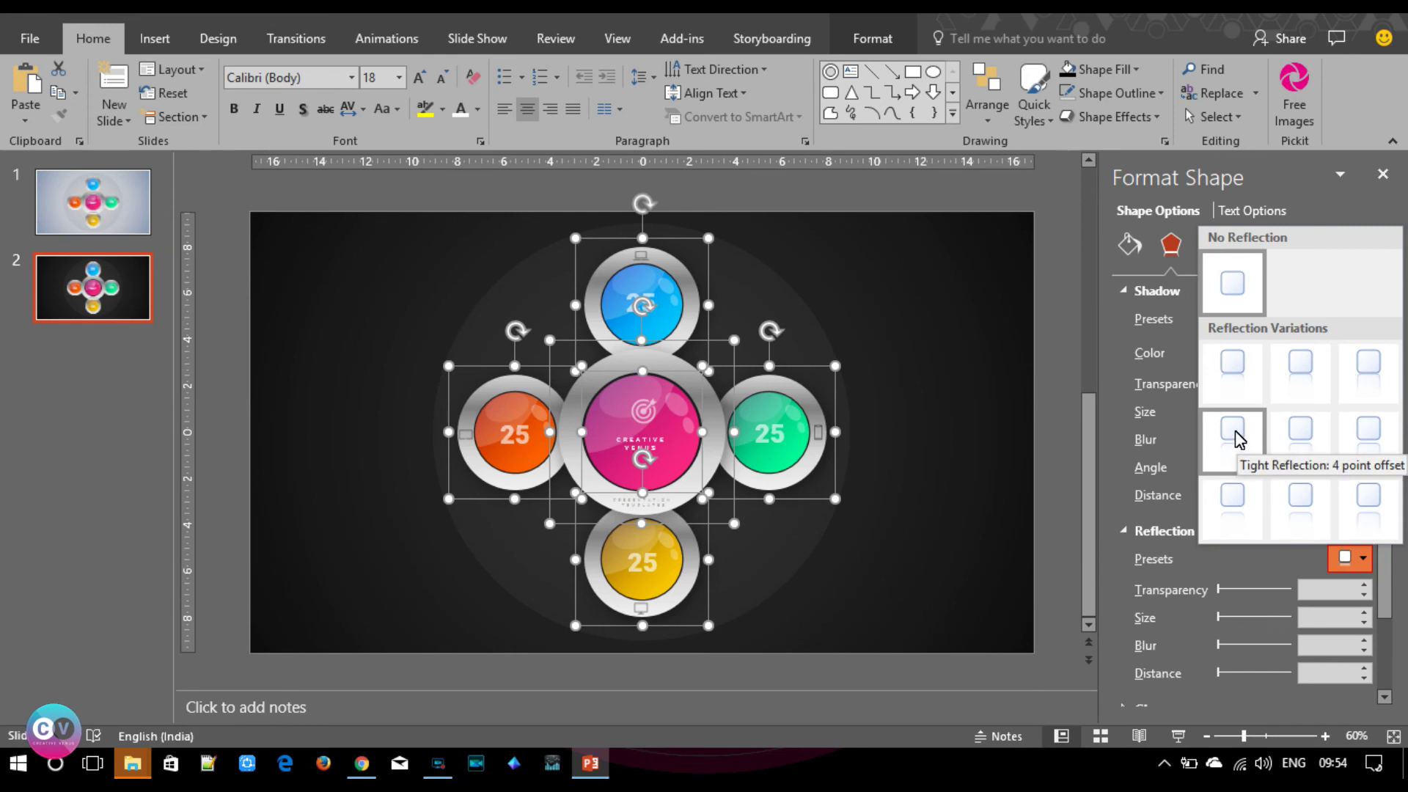
{"action": "left_click", "coordinate": [1231, 387]}
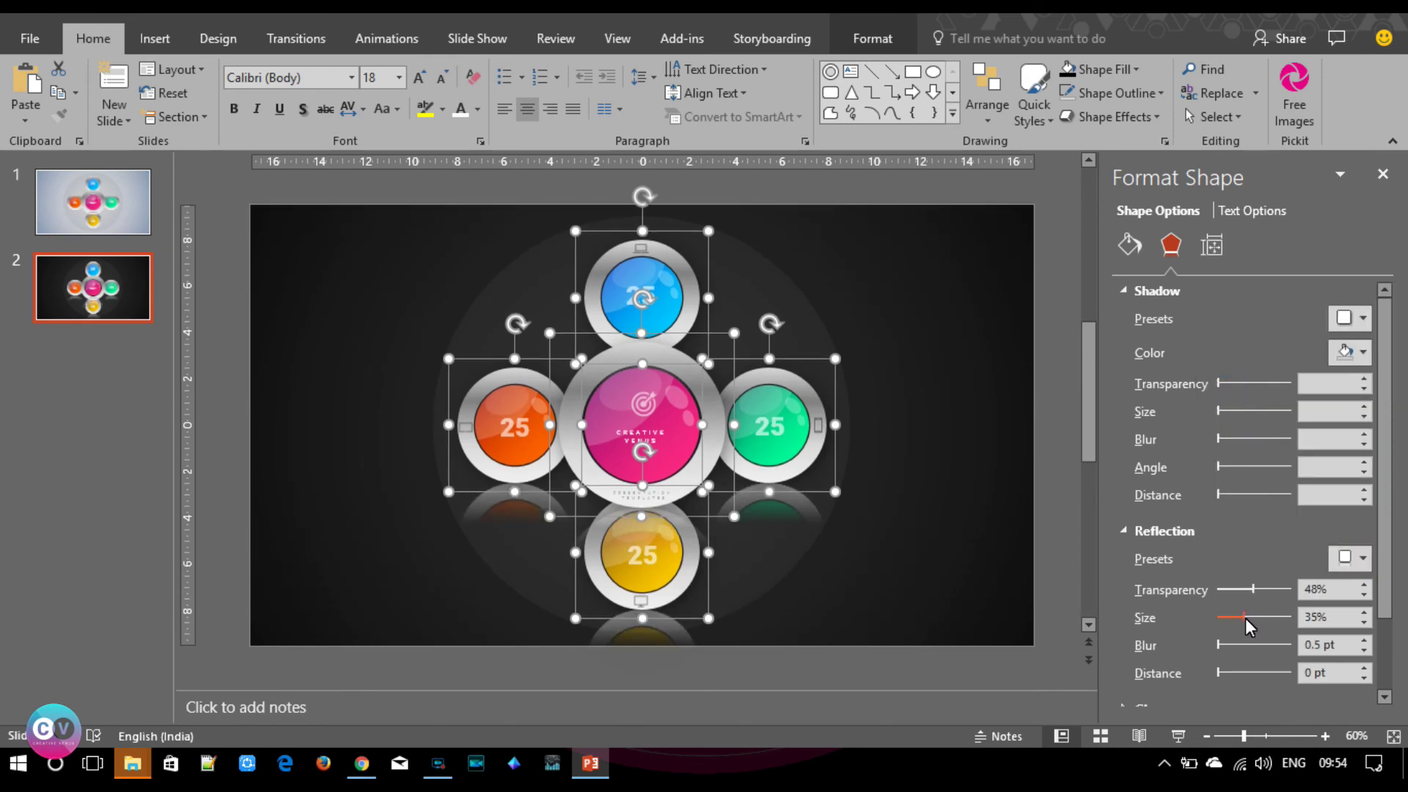
{"action": "left_click_drag", "start_coordinate": [1244, 618], "coordinate": [1219, 614]}
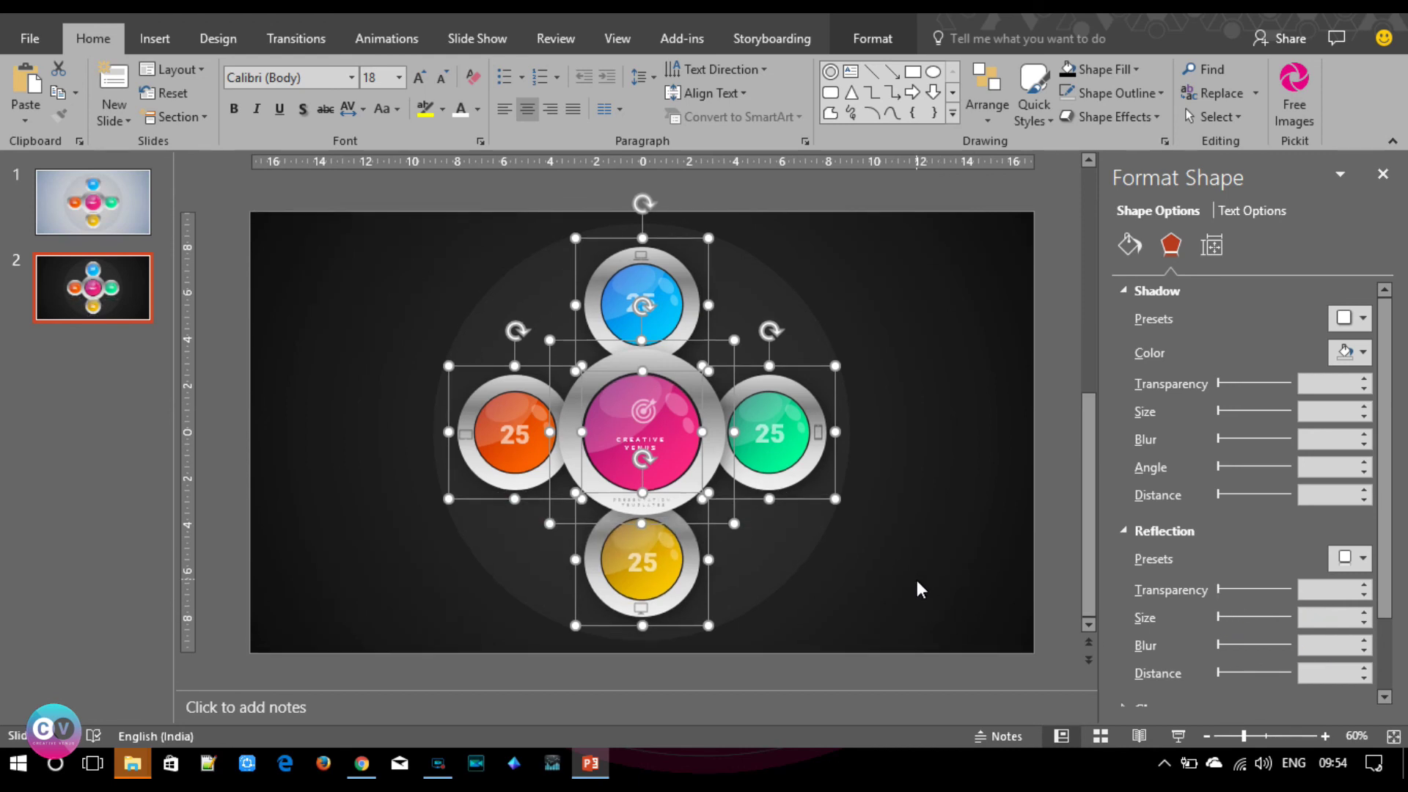
Group everything on the slide and apply a reflection preset to the whole group.
{"action": "key", "text": "ctrl+a"}
{"action": "key", "text": "ctrl+g"}
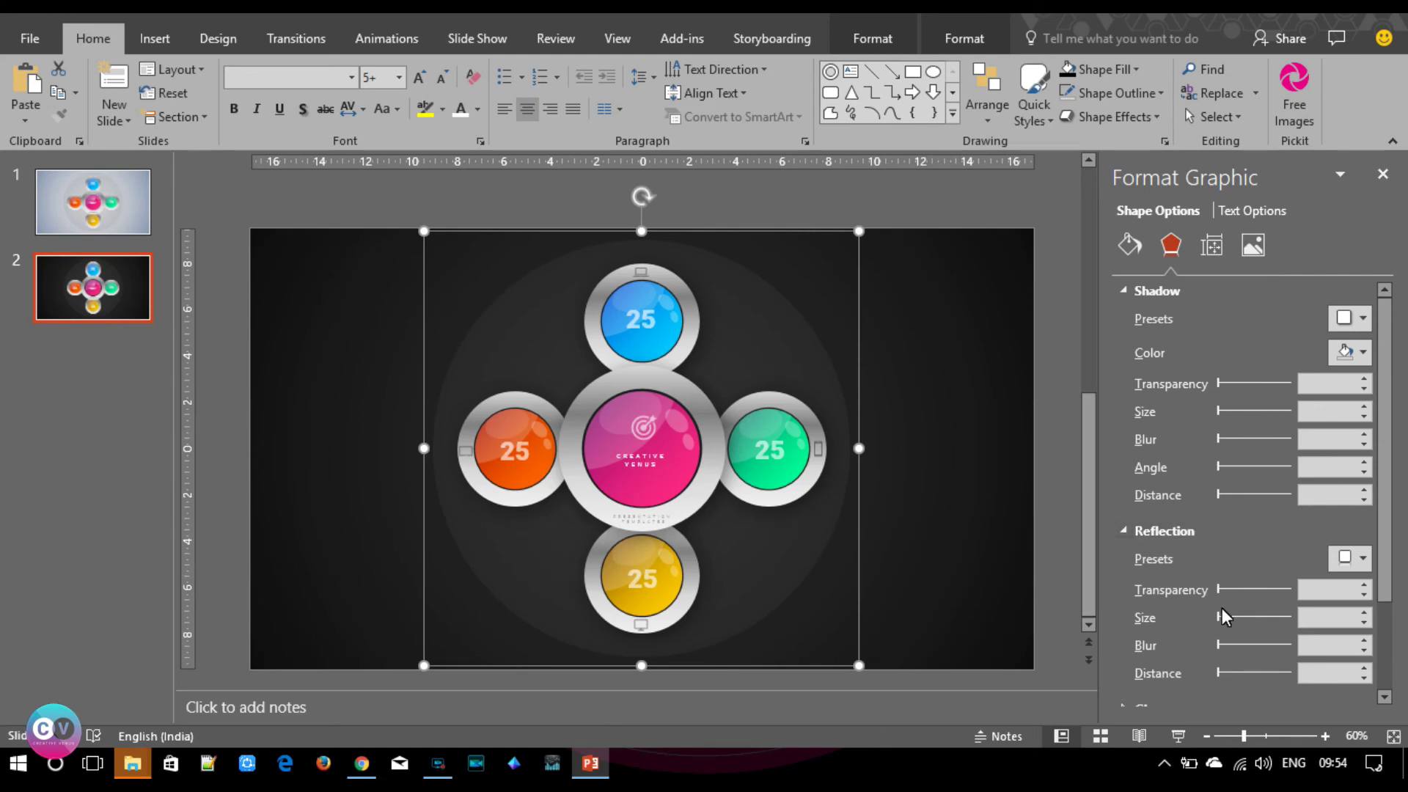
{"action": "left_click", "coordinate": [1353, 558]}
{"action": "left_click", "coordinate": [1220, 381]}
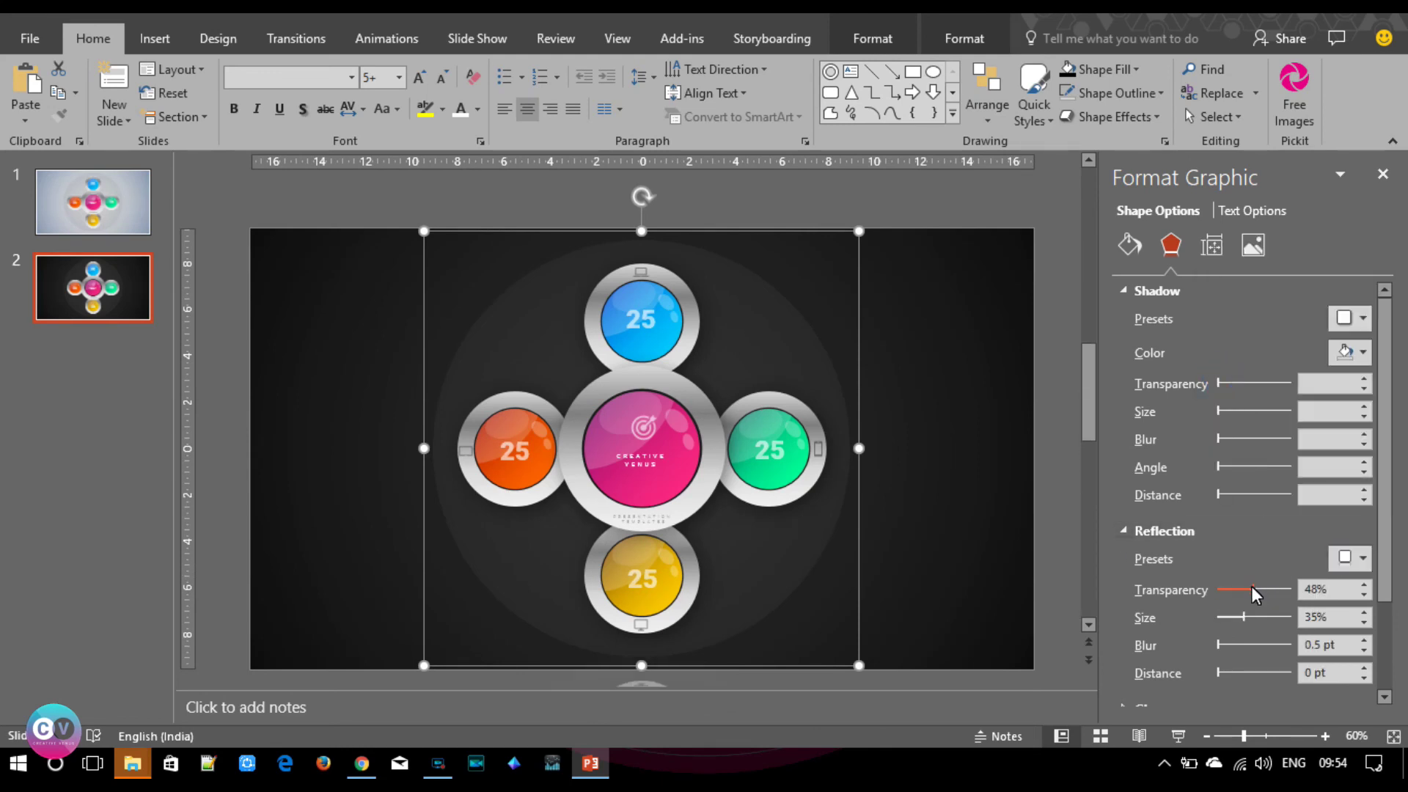
{"action": "left_click", "coordinate": [1355, 558]}
{"action": "left_click", "coordinate": [1226, 361]}
{"action": "left_click", "coordinate": [909, 548]}
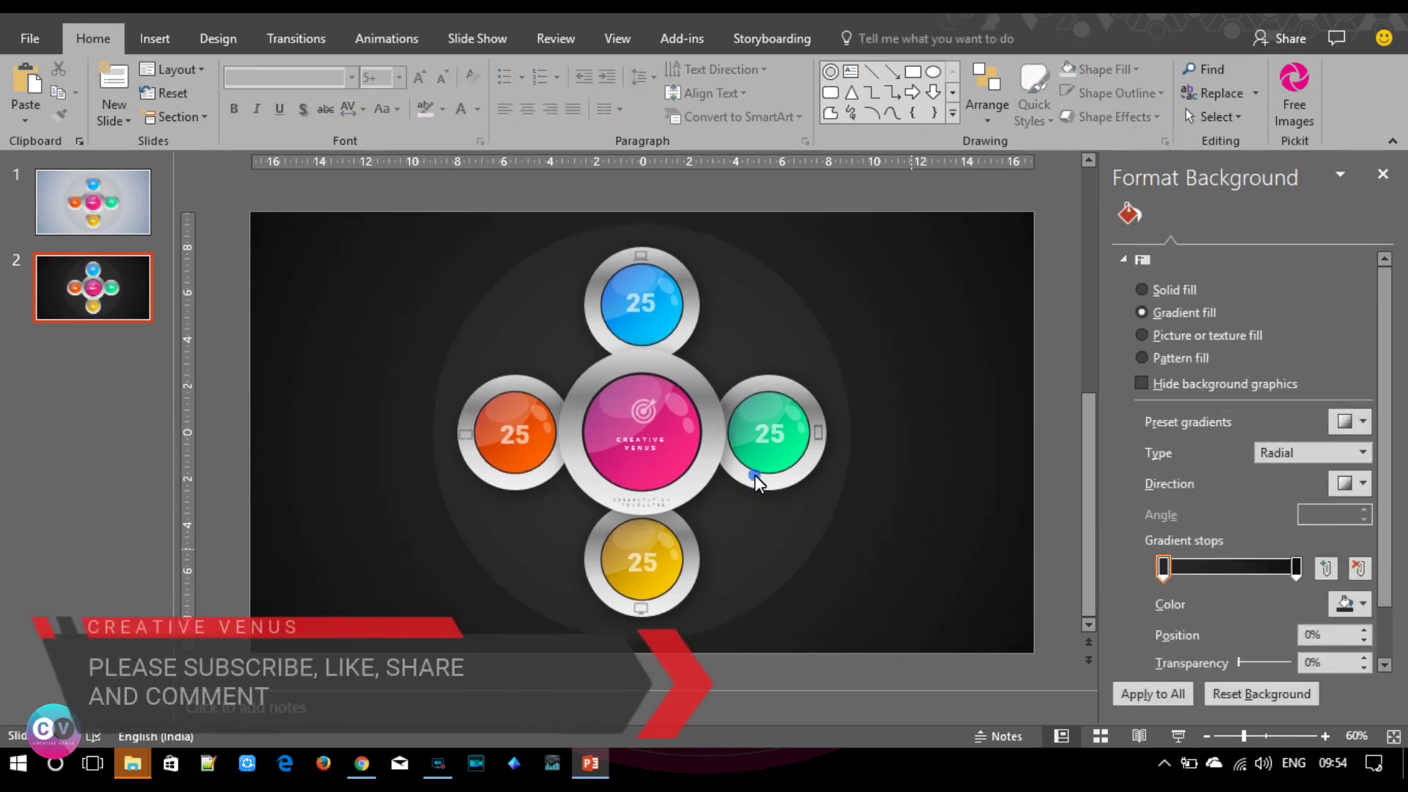
Give the five spheres, not the backdrop circle, a reflection with 14% size and 15 pt blur.
{"action": "left_click", "coordinate": [758, 481]}
{"action": "key", "text": "ctrl+a"}
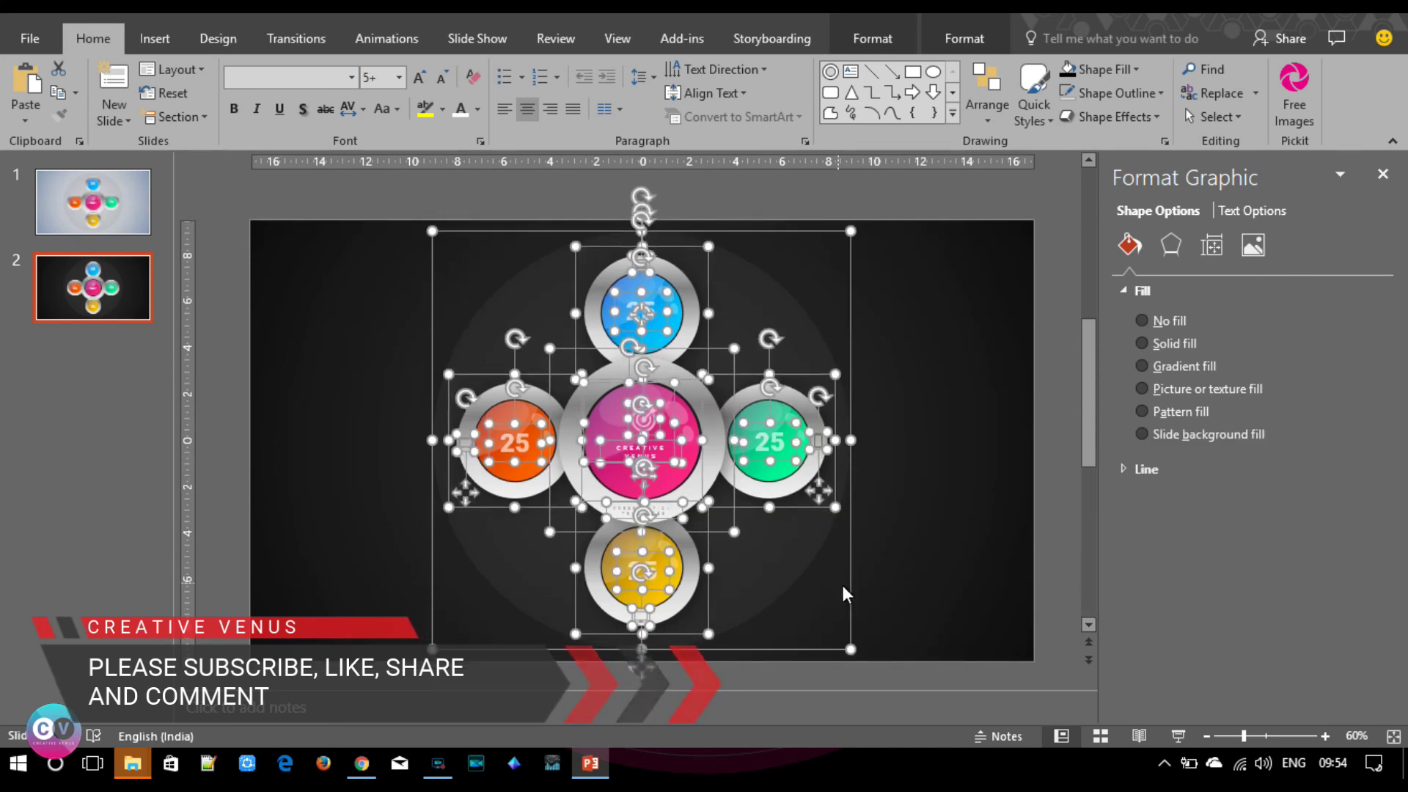
{"action": "left_click", "coordinate": [851, 597], "text": "shift"}
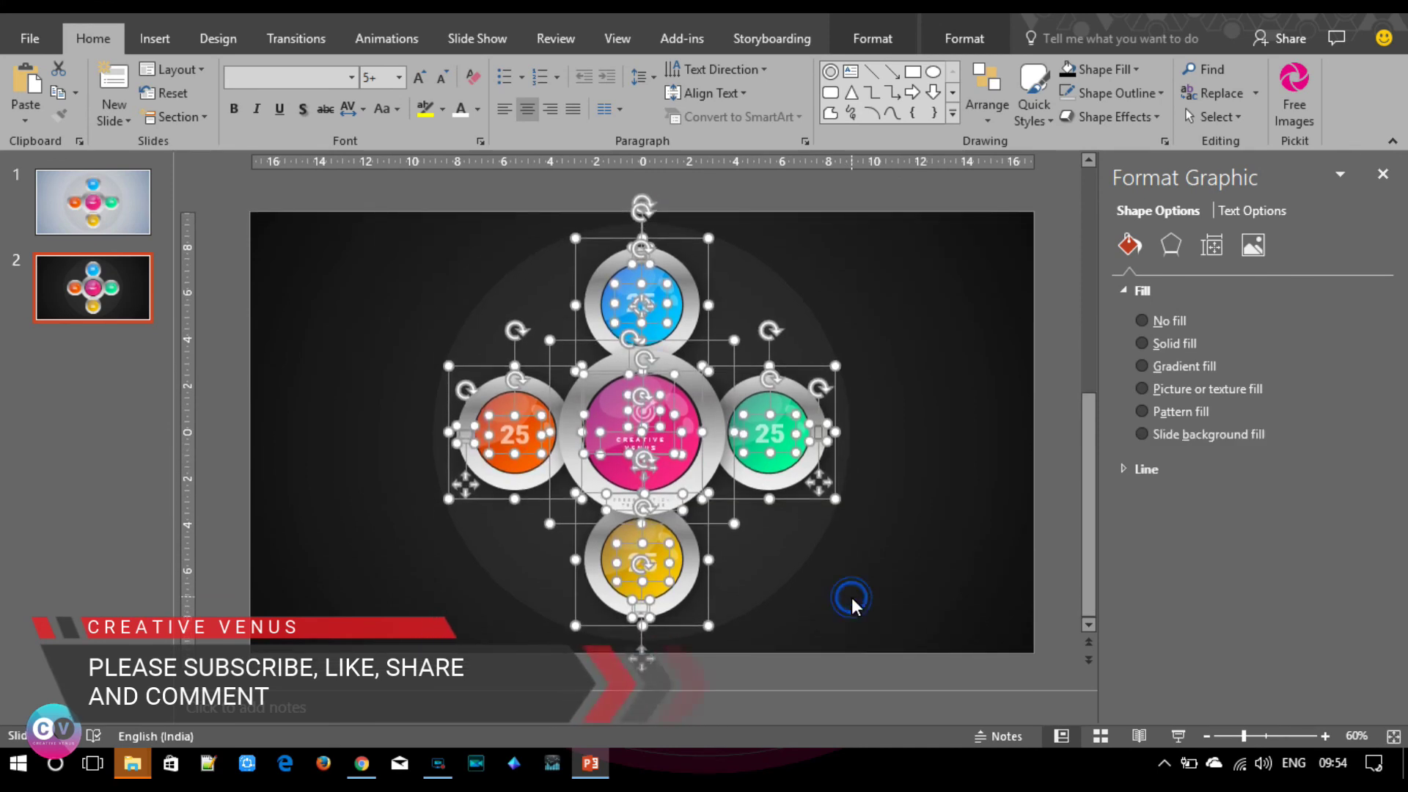
{"action": "left_click", "coordinate": [1170, 245]}
{"action": "left_click", "coordinate": [1349, 557]}
{"action": "left_click", "coordinate": [1222, 372]}
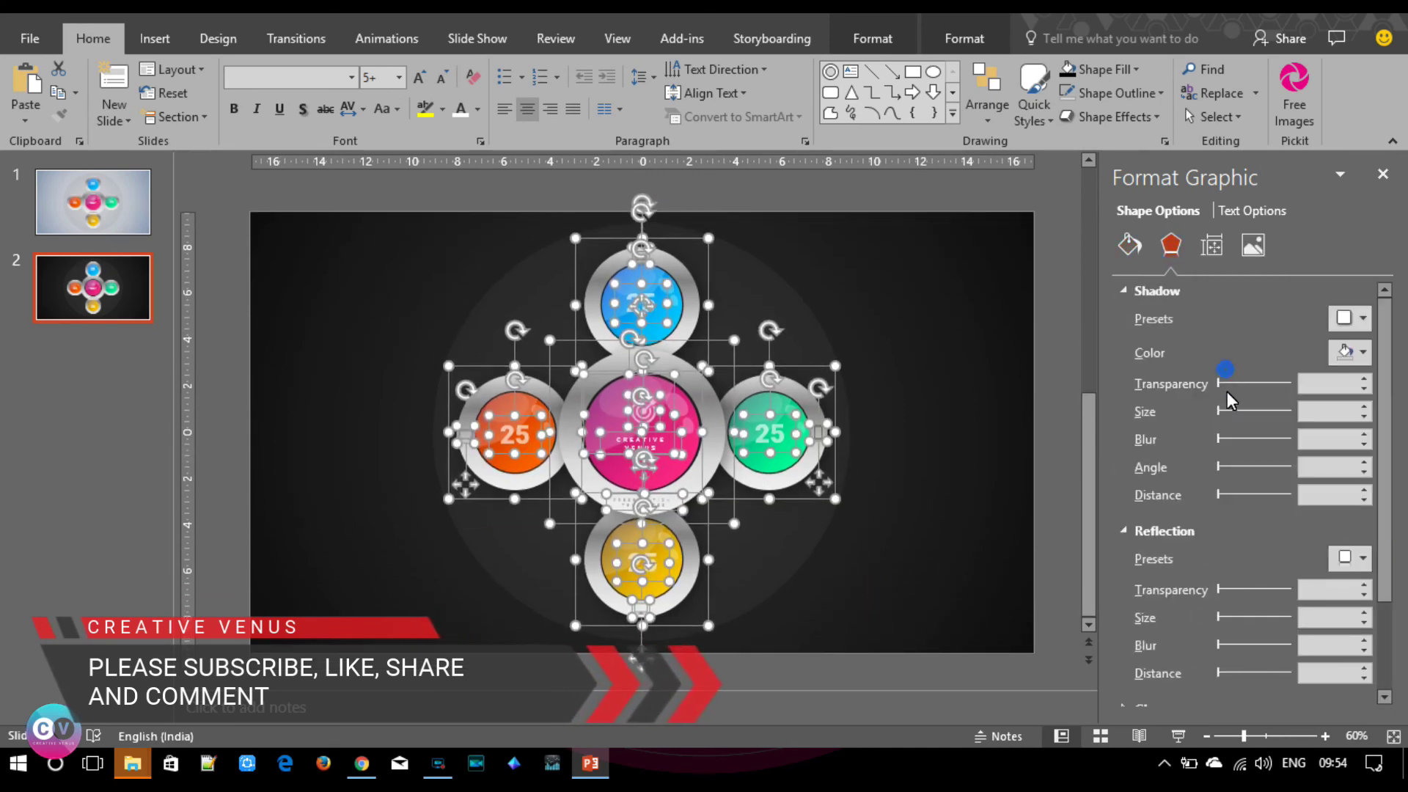
{"action": "mouse_move", "coordinate": [1244, 616]}
{"action": "left_mouse_down"}
{"action": "mouse_move", "coordinate": [1222, 617]}
{"action": "mouse_move", "coordinate": [1229, 644]}
{"action": "left_mouse_up"}
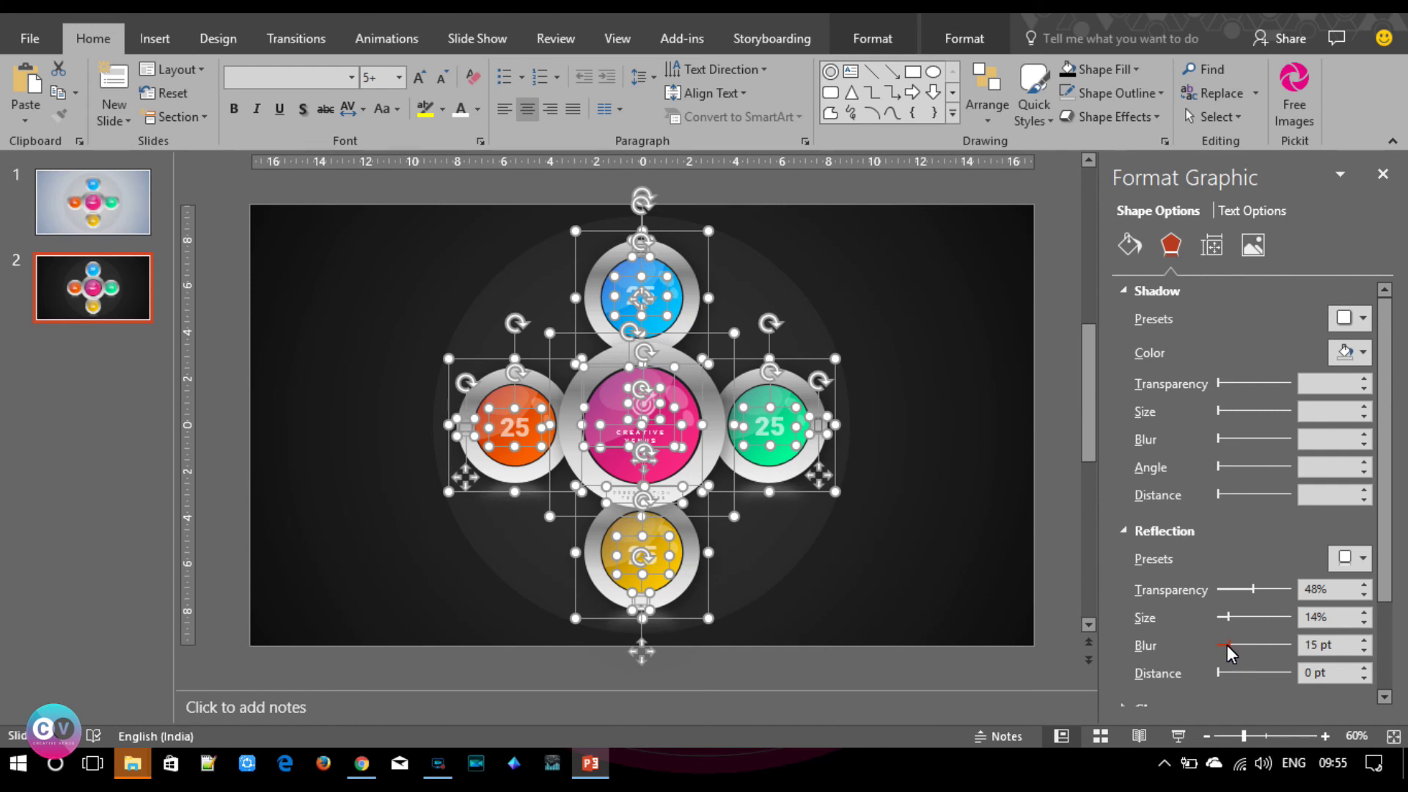
{"action": "left_click", "coordinate": [919, 583]}
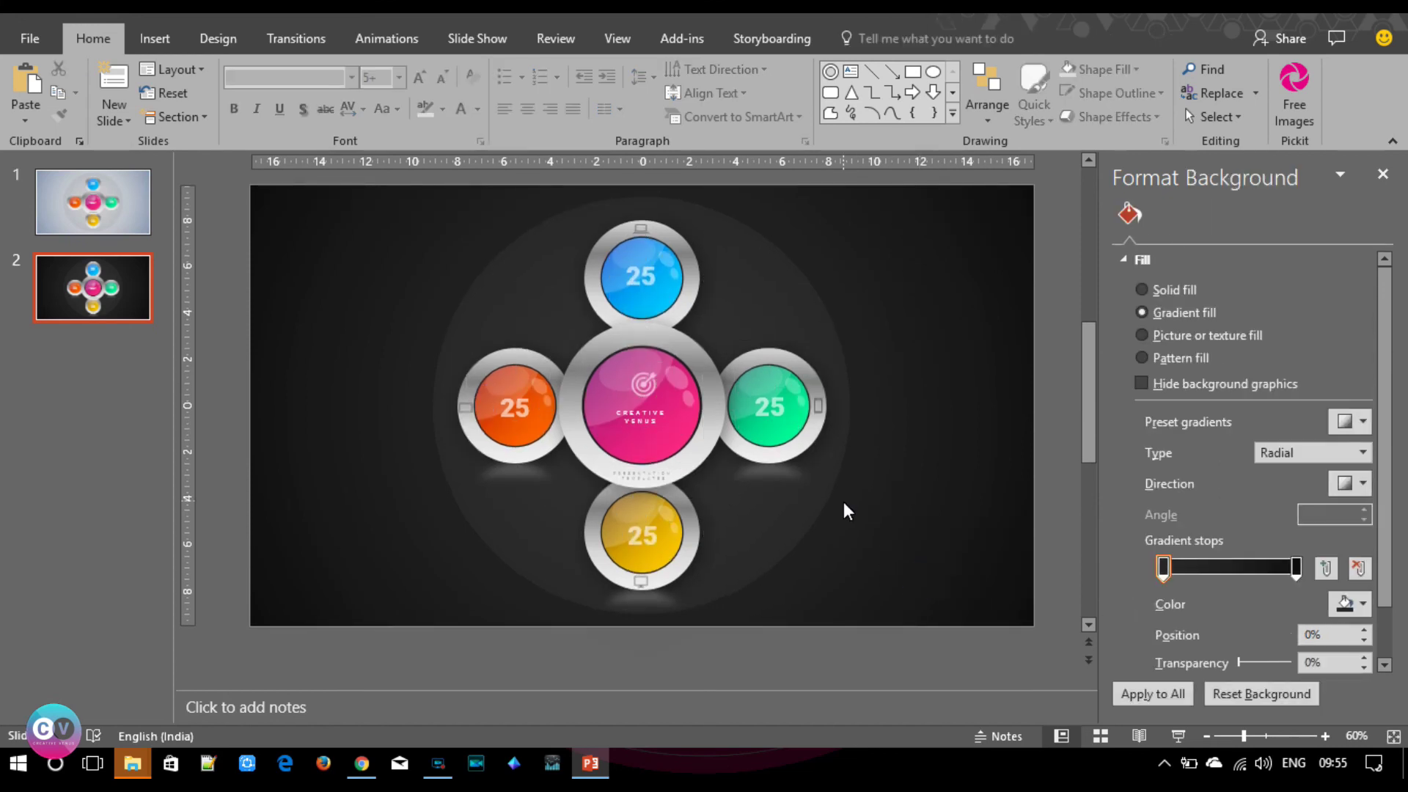